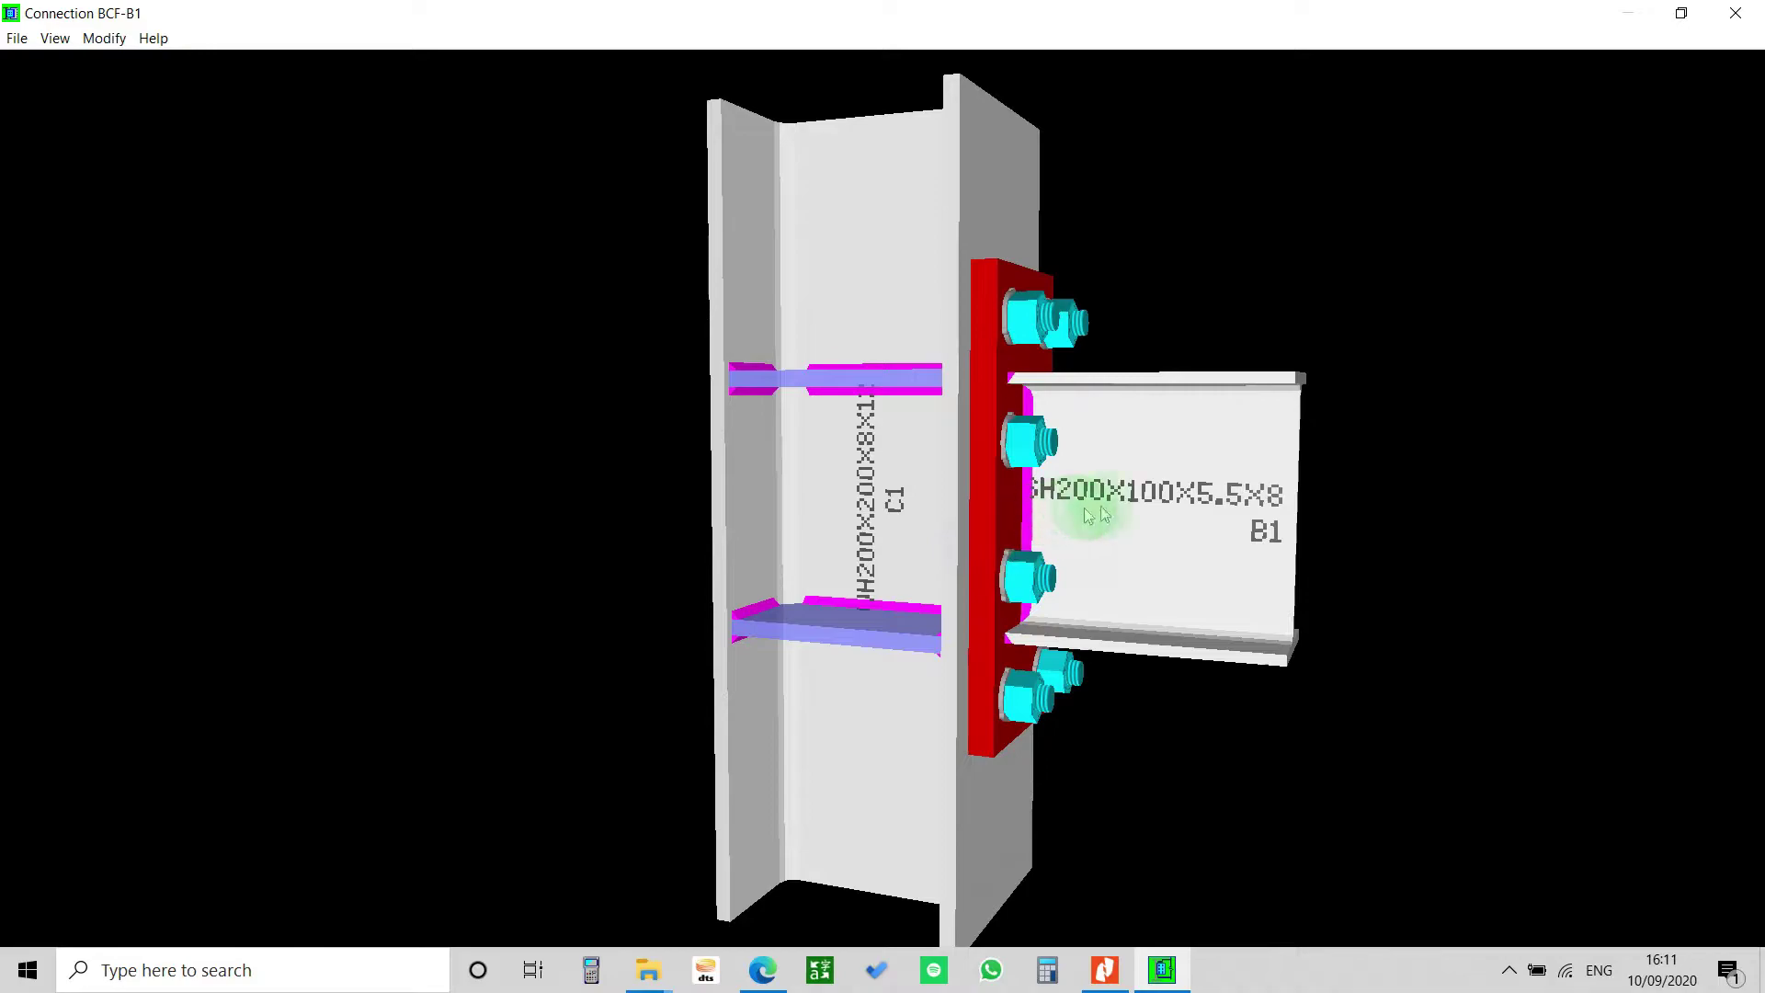
# - Inspect the 3D model of beam-to-column connection BCF-B1 from several angles
pyautogui.moveTo(1190, 500); pyautogui.dragTo(1057, 483)
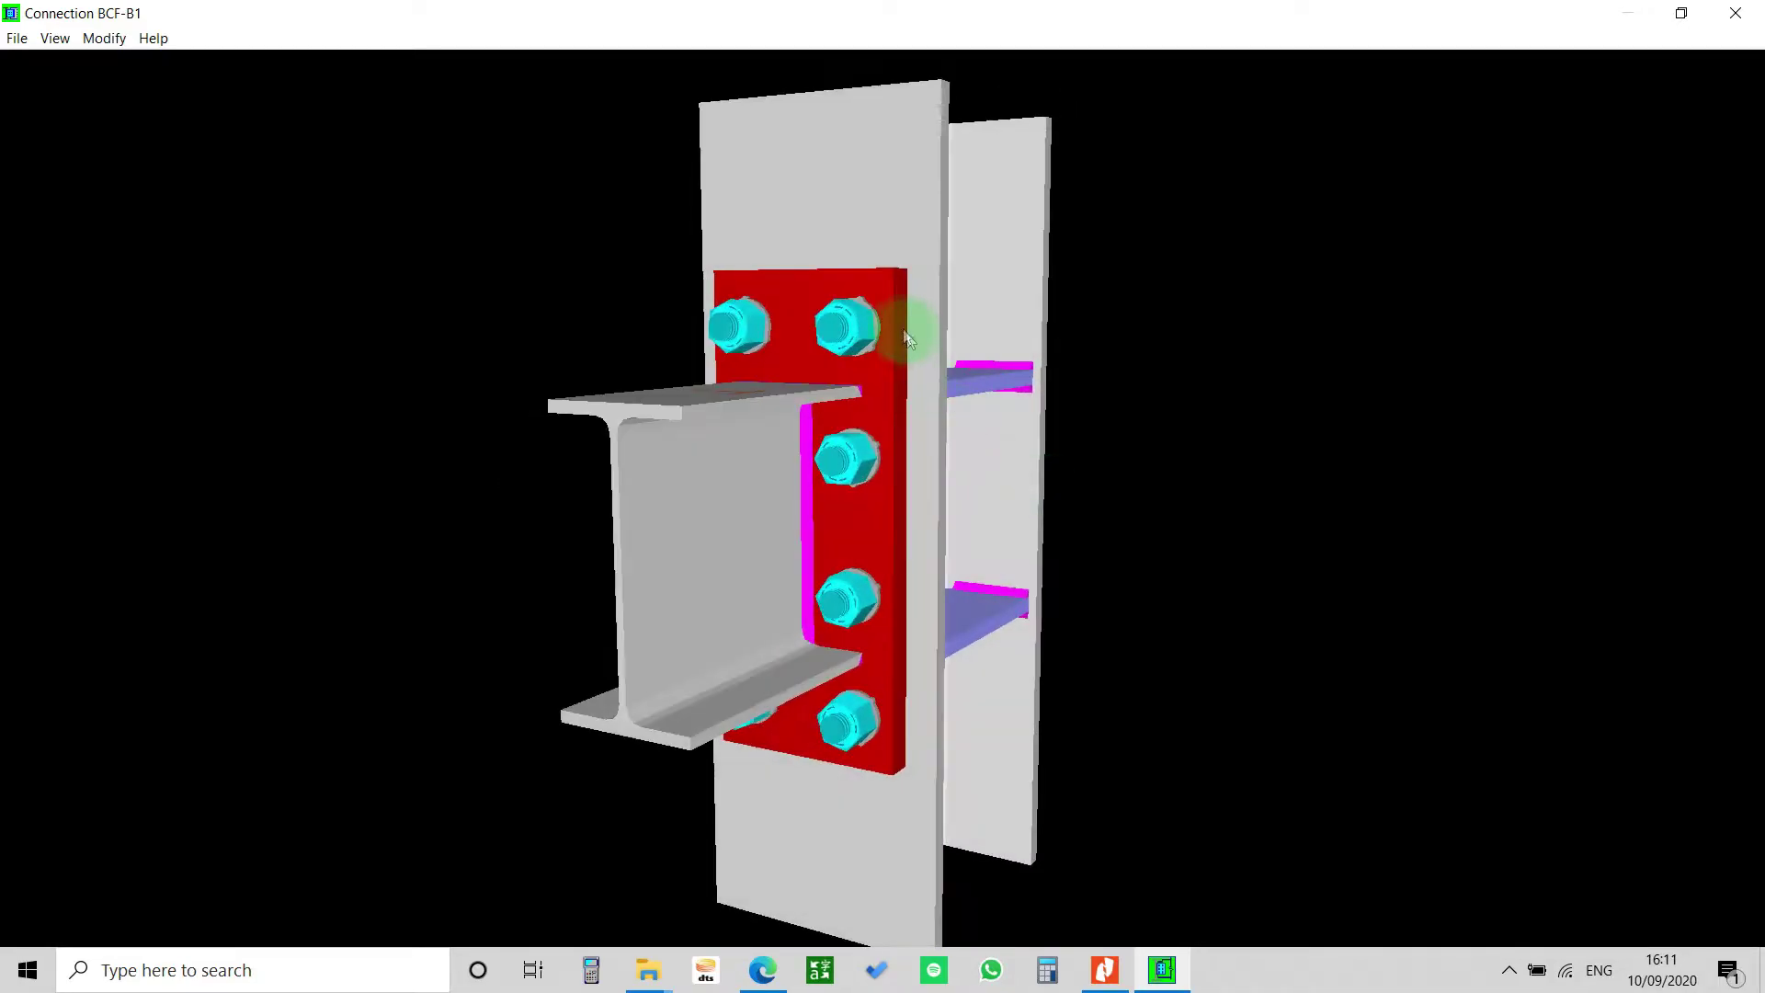
pyautogui.moveTo(770, 535); pyautogui.dragTo(718, 513)
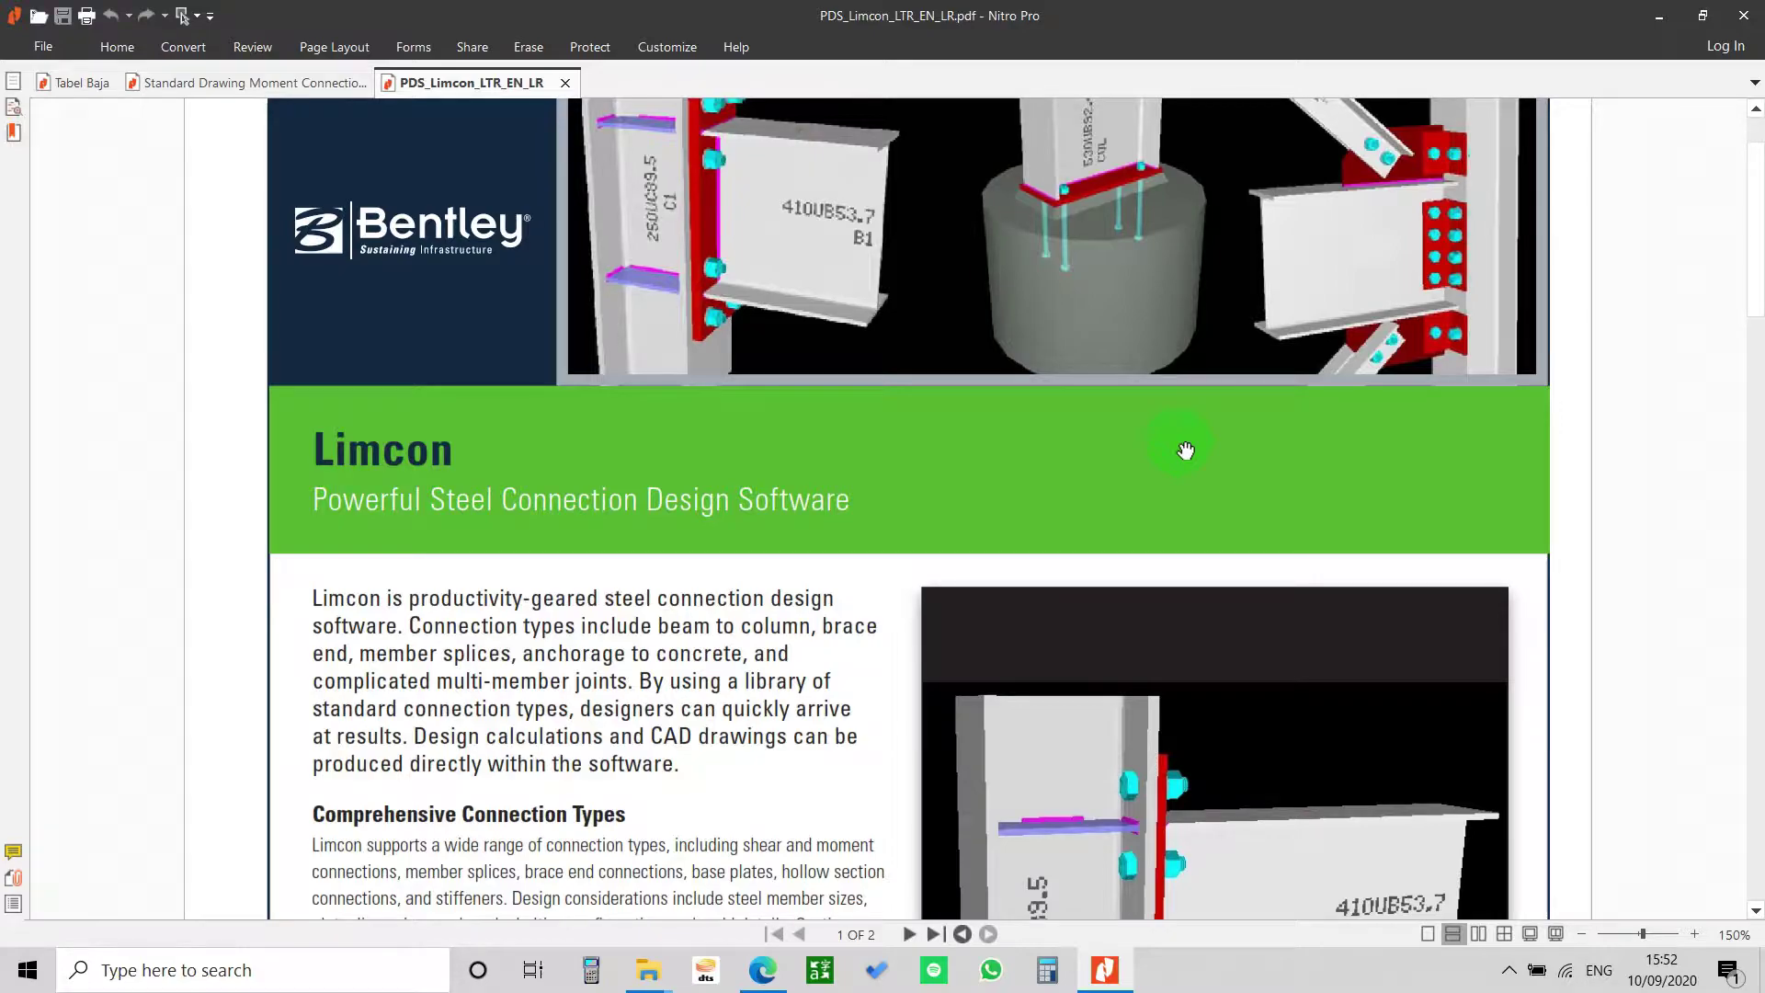
# - Read through both pages of the Limcon product data sheet, covering its features, connection types, design standards and output options
pyautogui.scroll(1, 1186, 450)
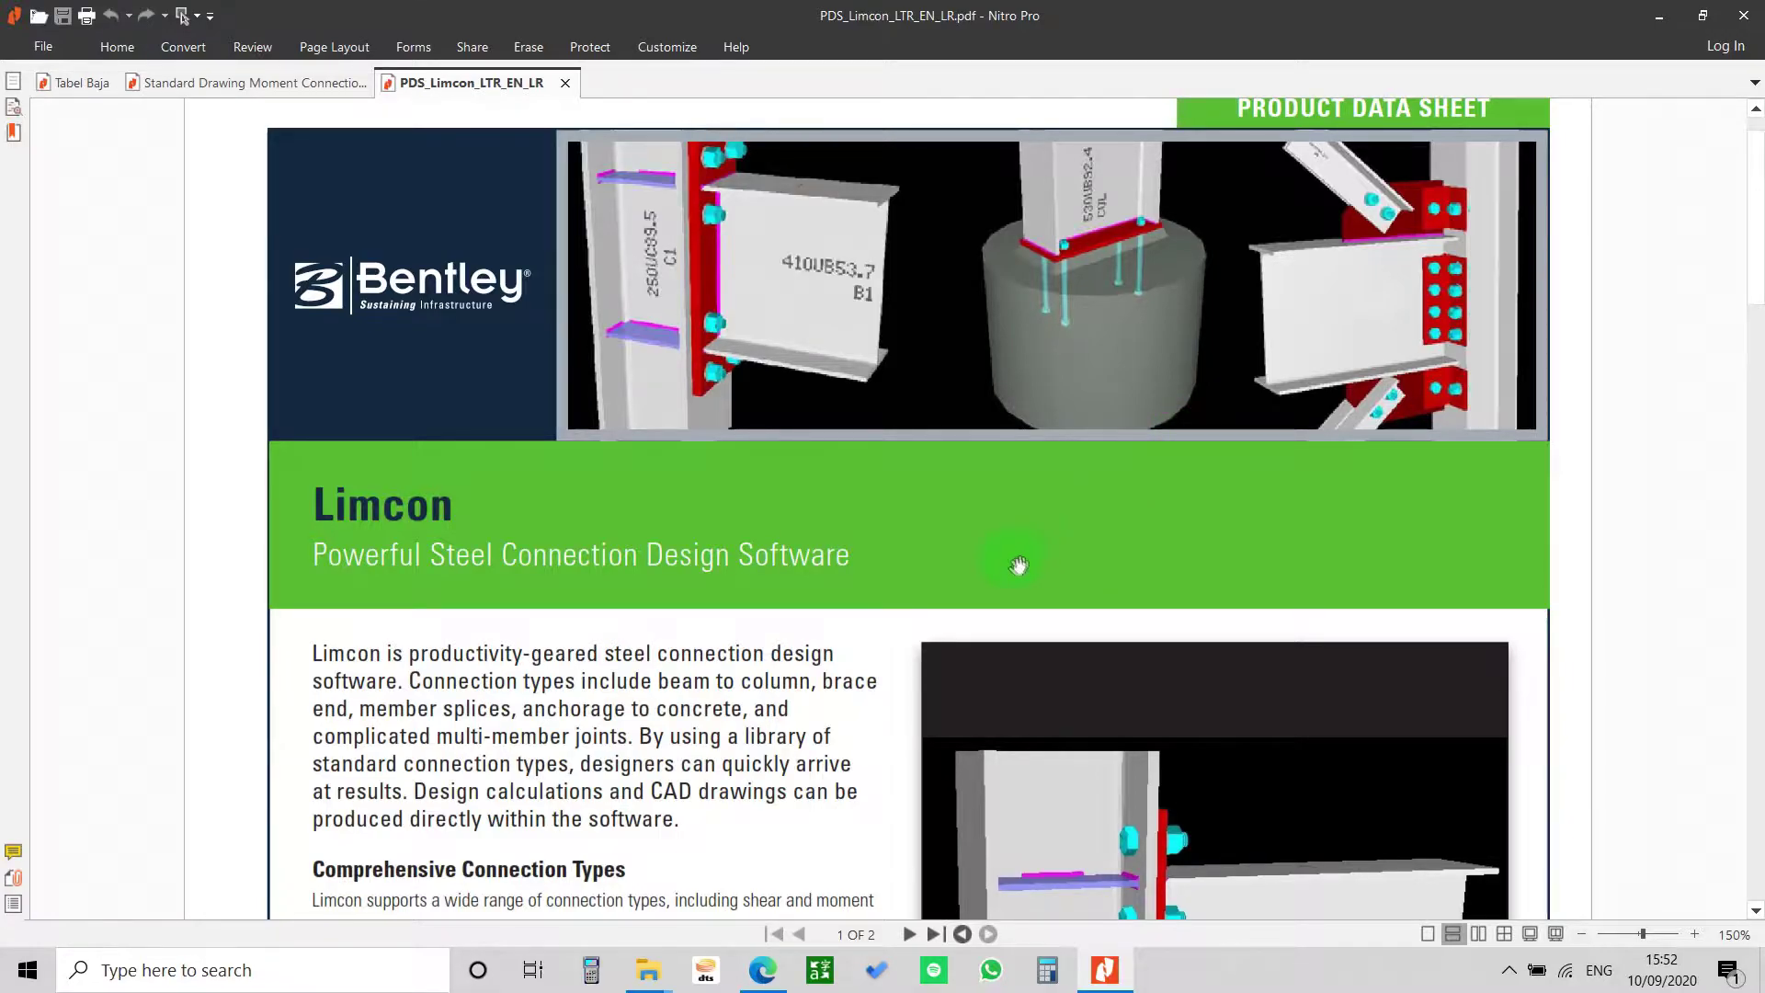
pyautogui.scroll(-15, 1011, 571)
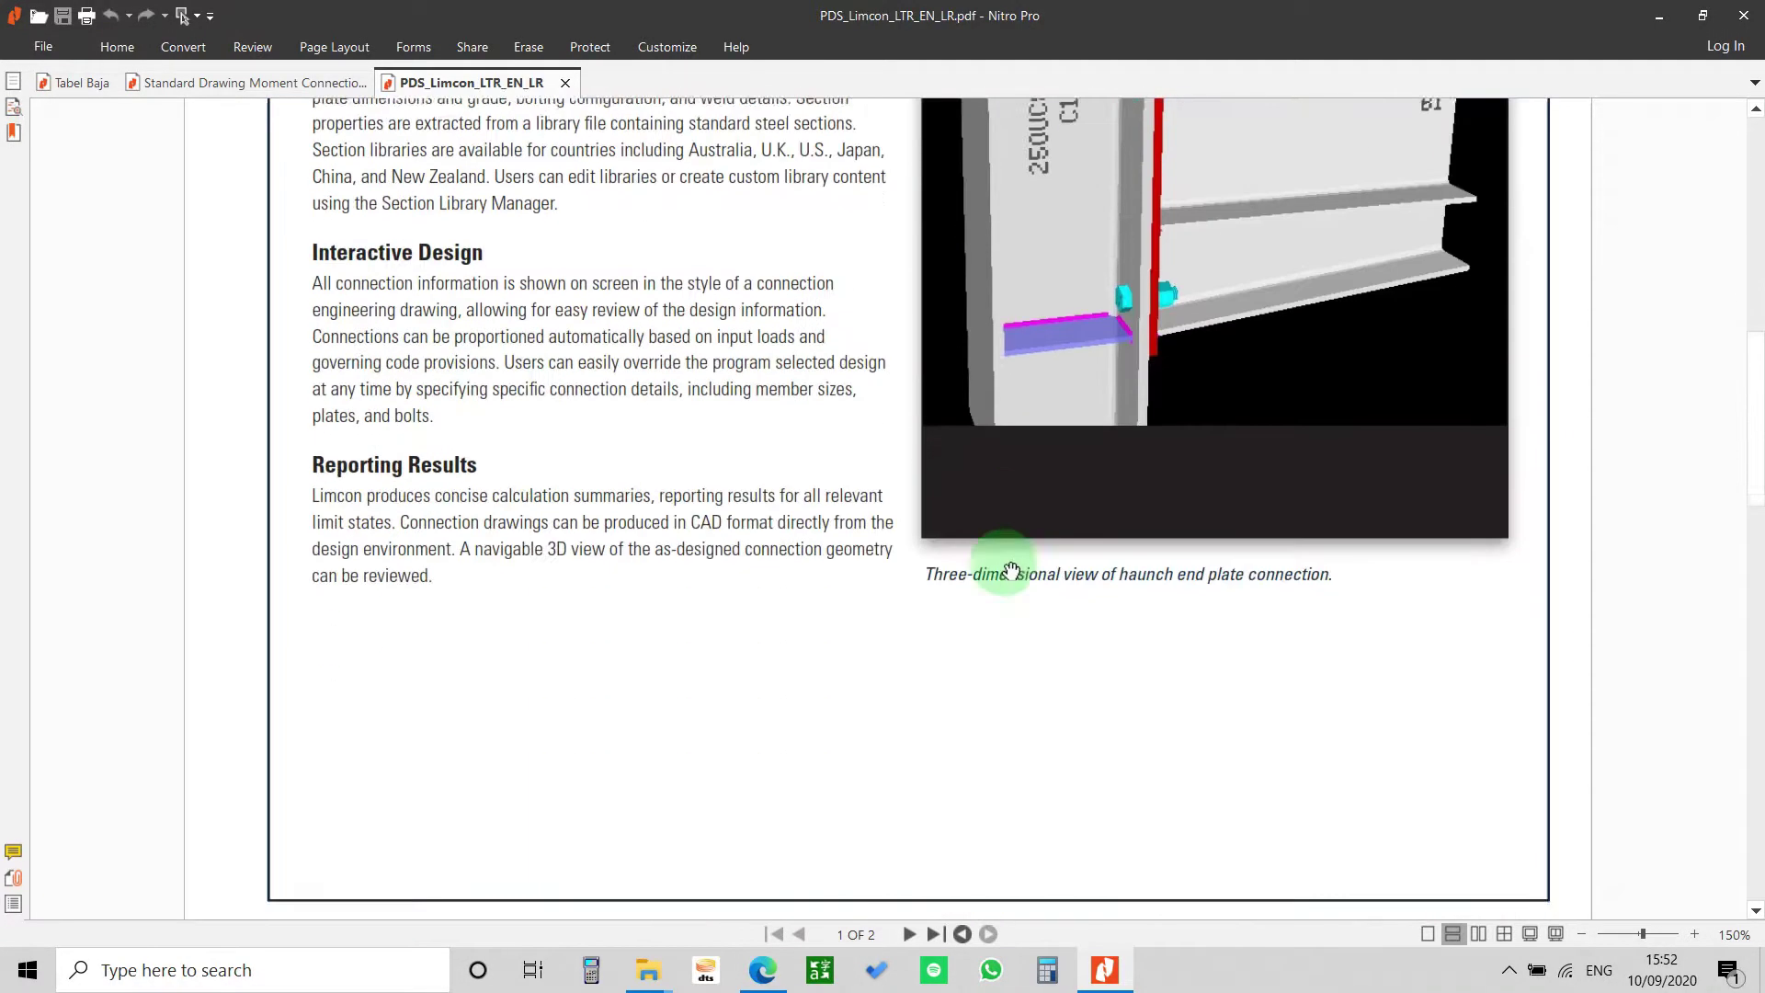
pyautogui.scroll(-5, 1011, 570)
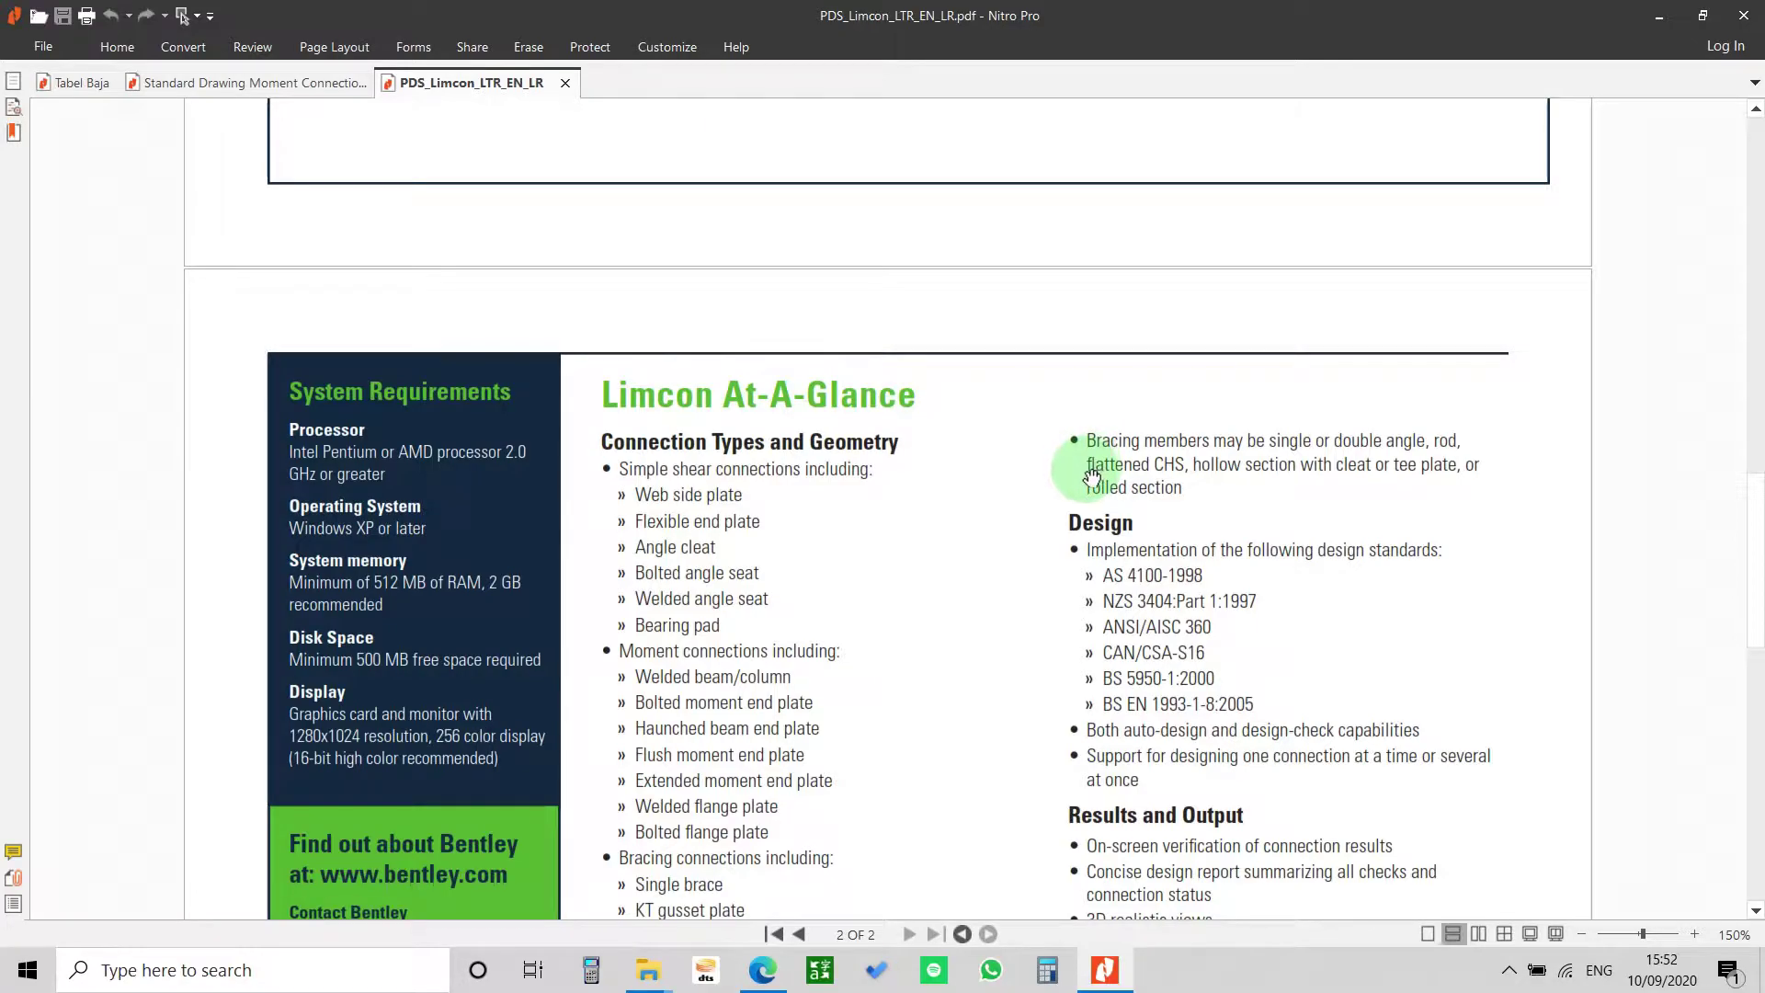
pyautogui.scroll(-2, 1016, 487)
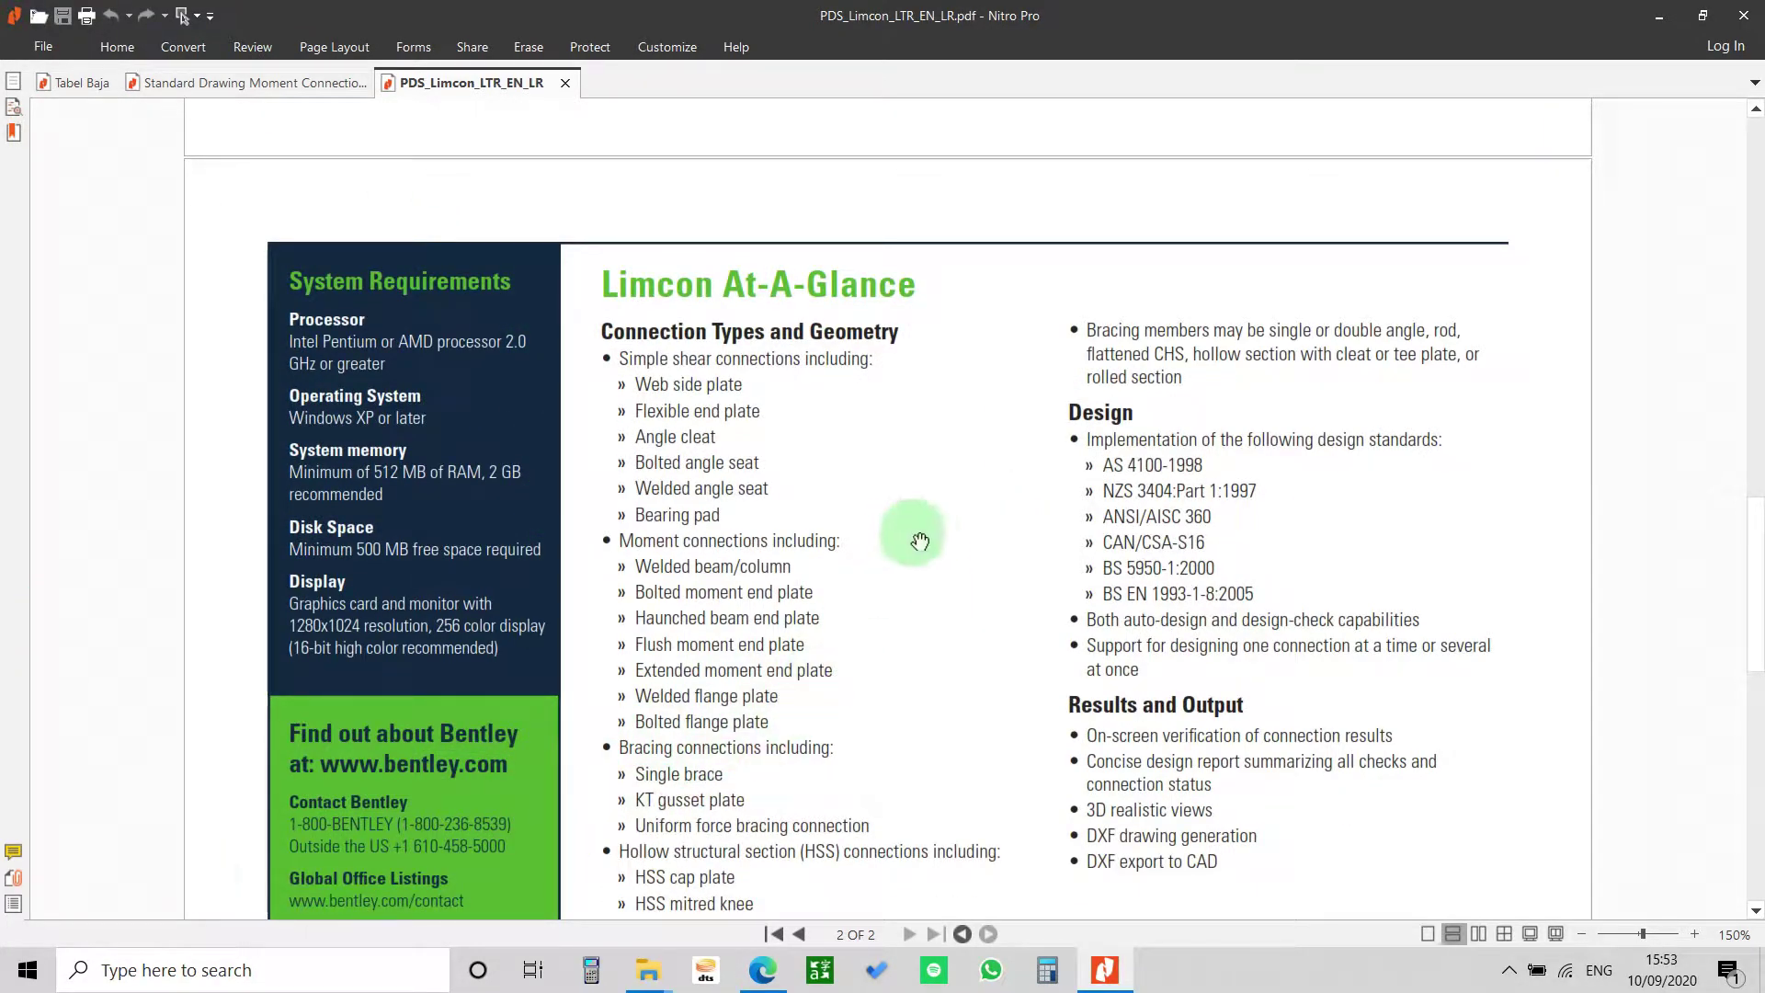
pyautogui.scroll(2, 999, 586)
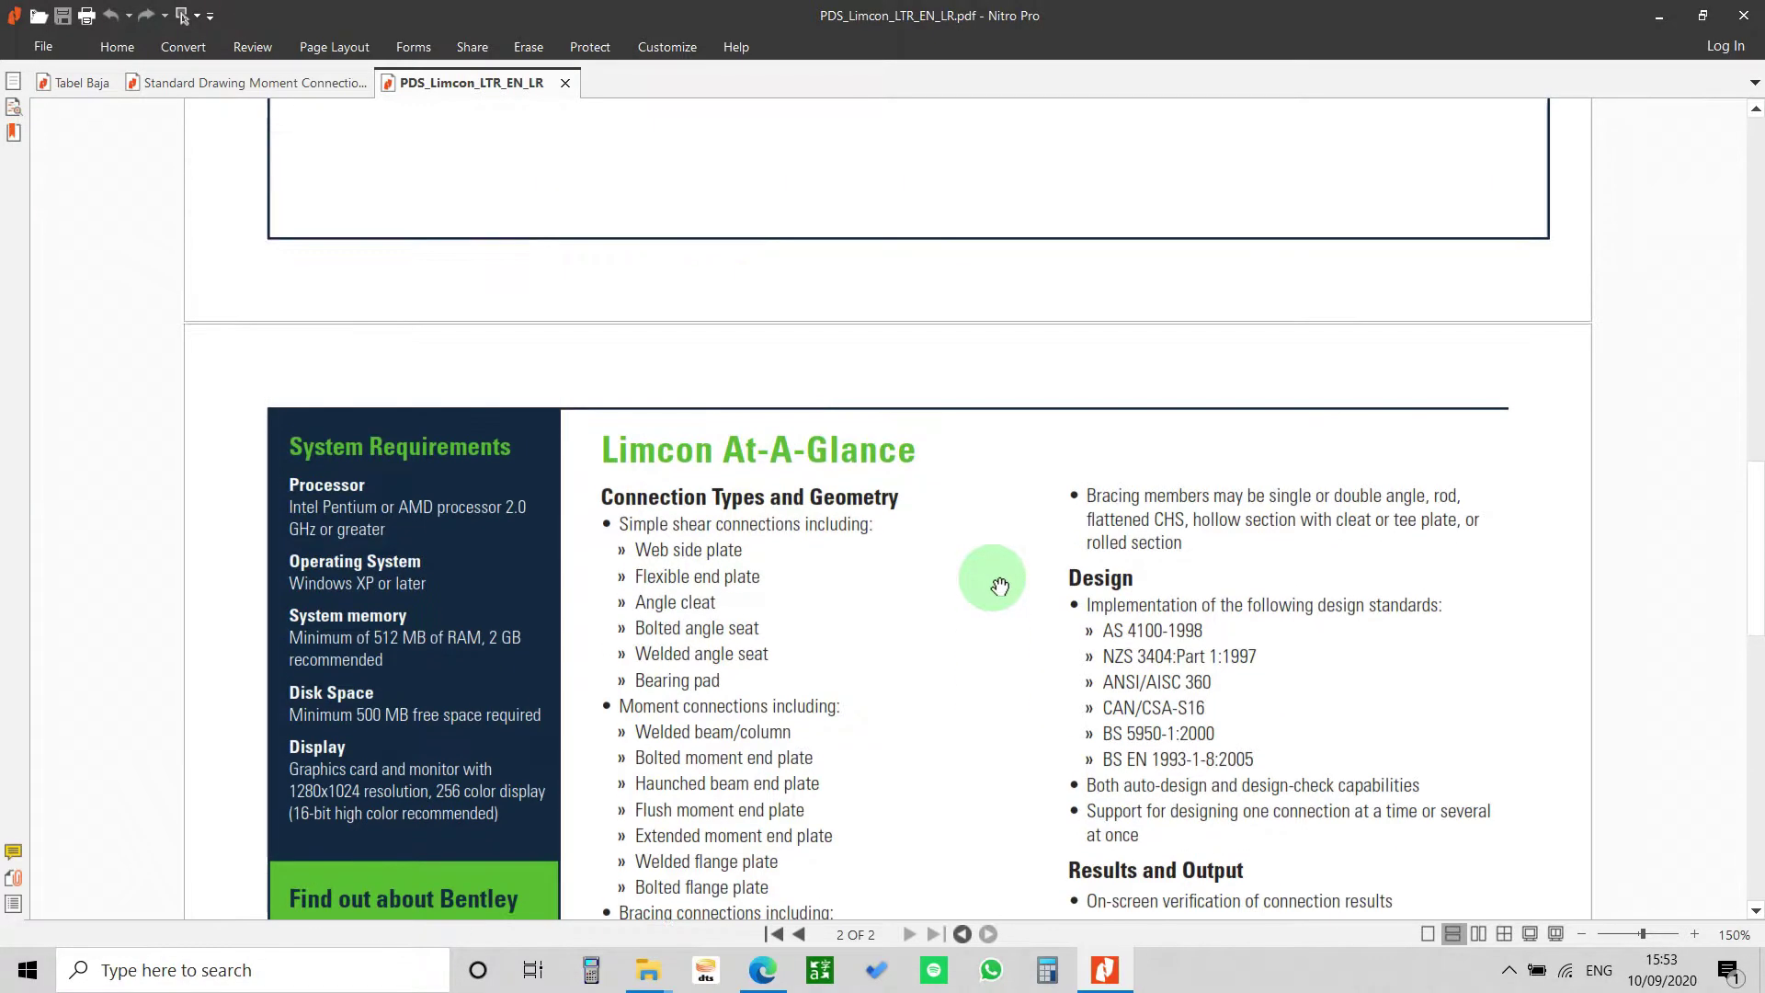
pyautogui.scroll(-10, 999, 585)
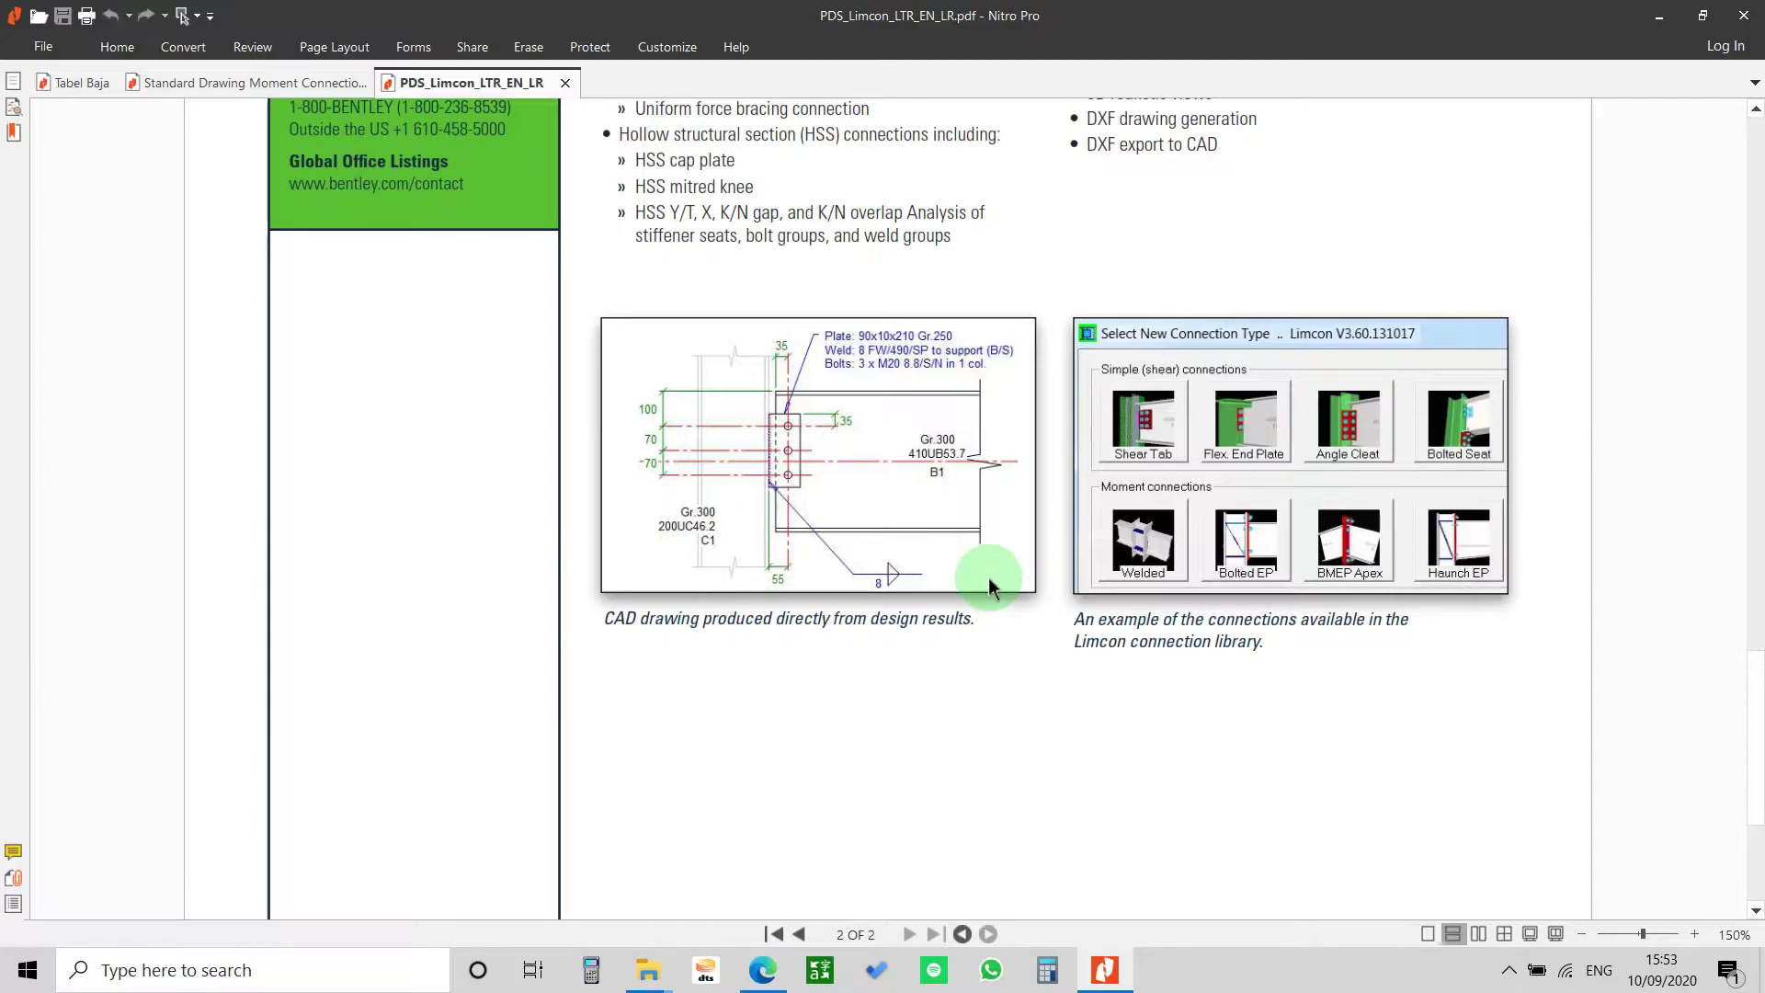
pyautogui.scroll(-4, 991, 586)
pyautogui.scroll(9, 990, 585)
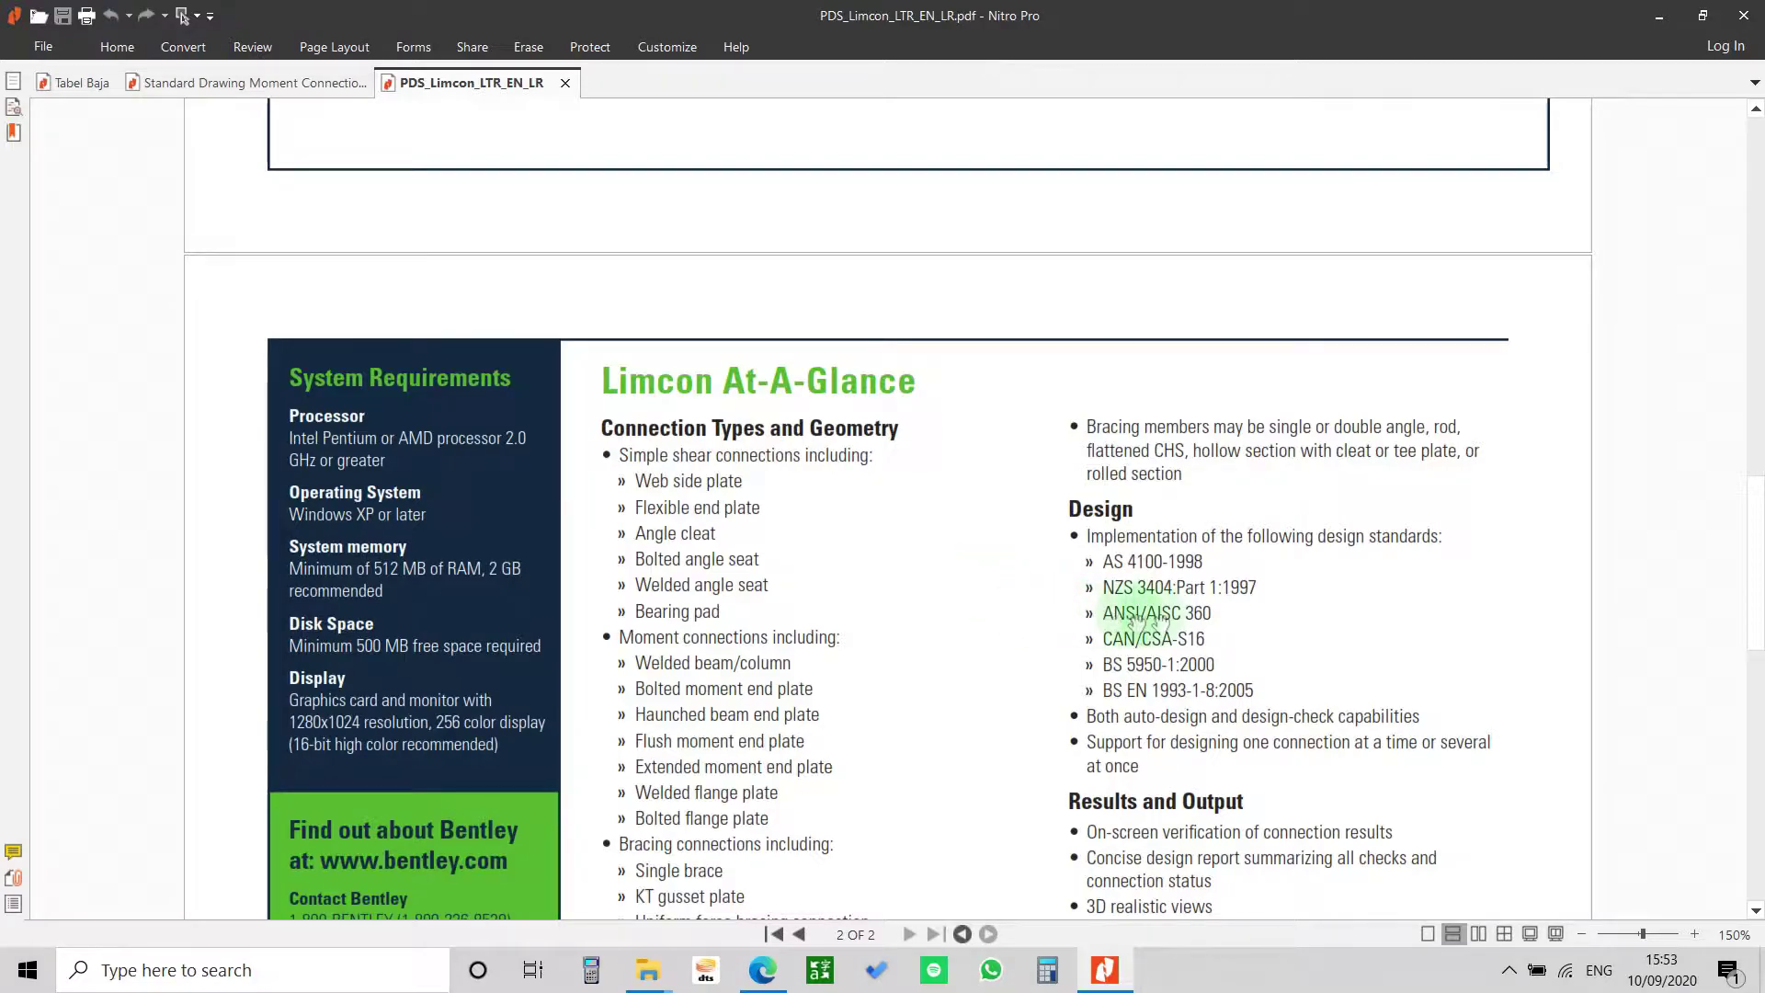
pyautogui.scroll(18, 721, 575)
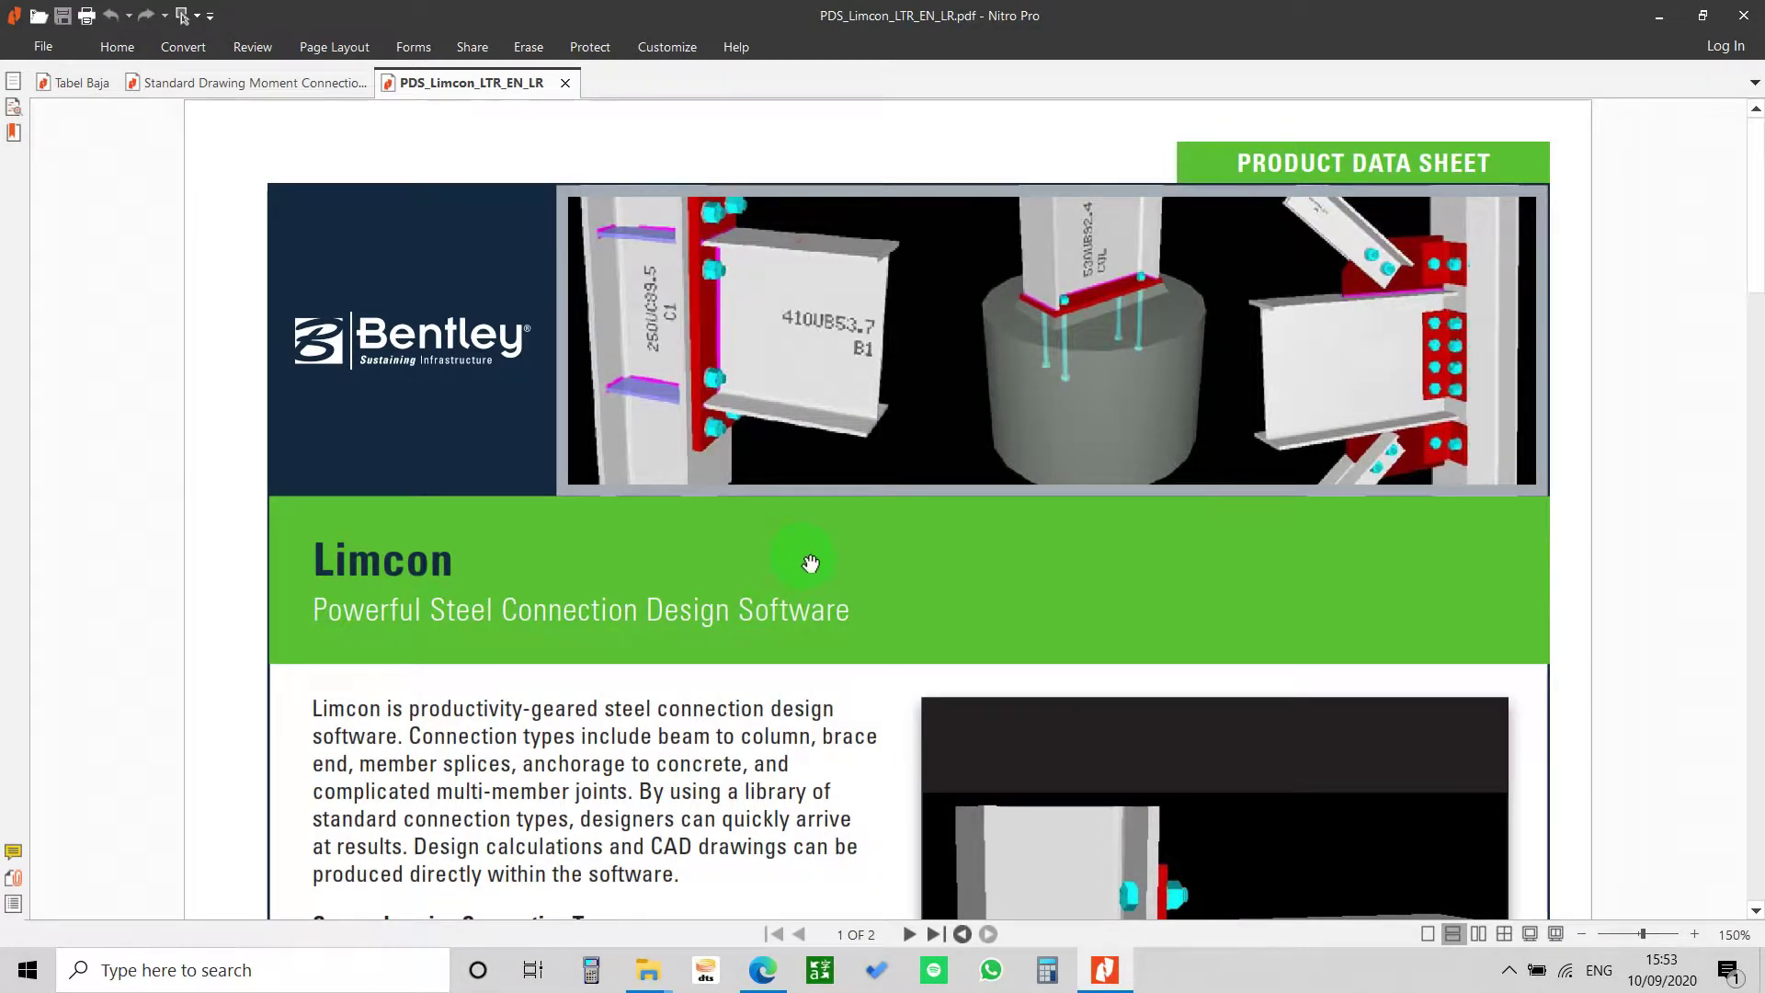
# - Minimize the product data sheet and launch Limcon V3.63 from the desktop
pyautogui.click(1662, 16)
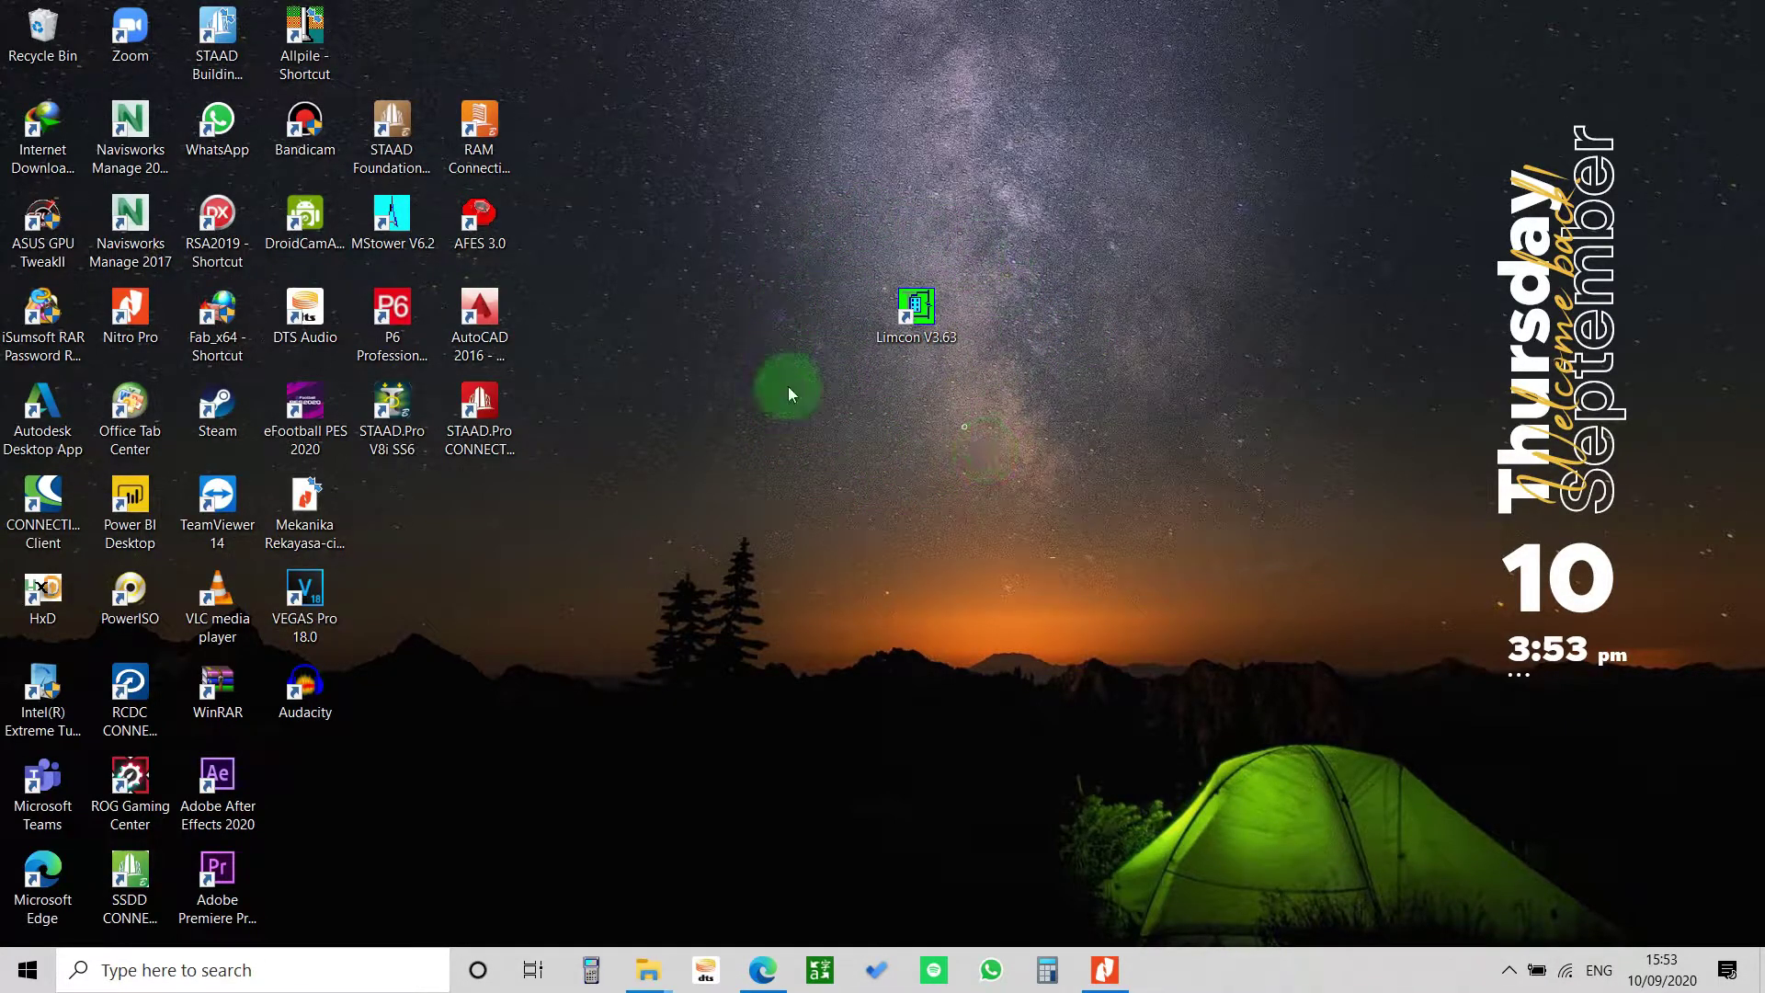
pyautogui.doubleClick(919, 312)
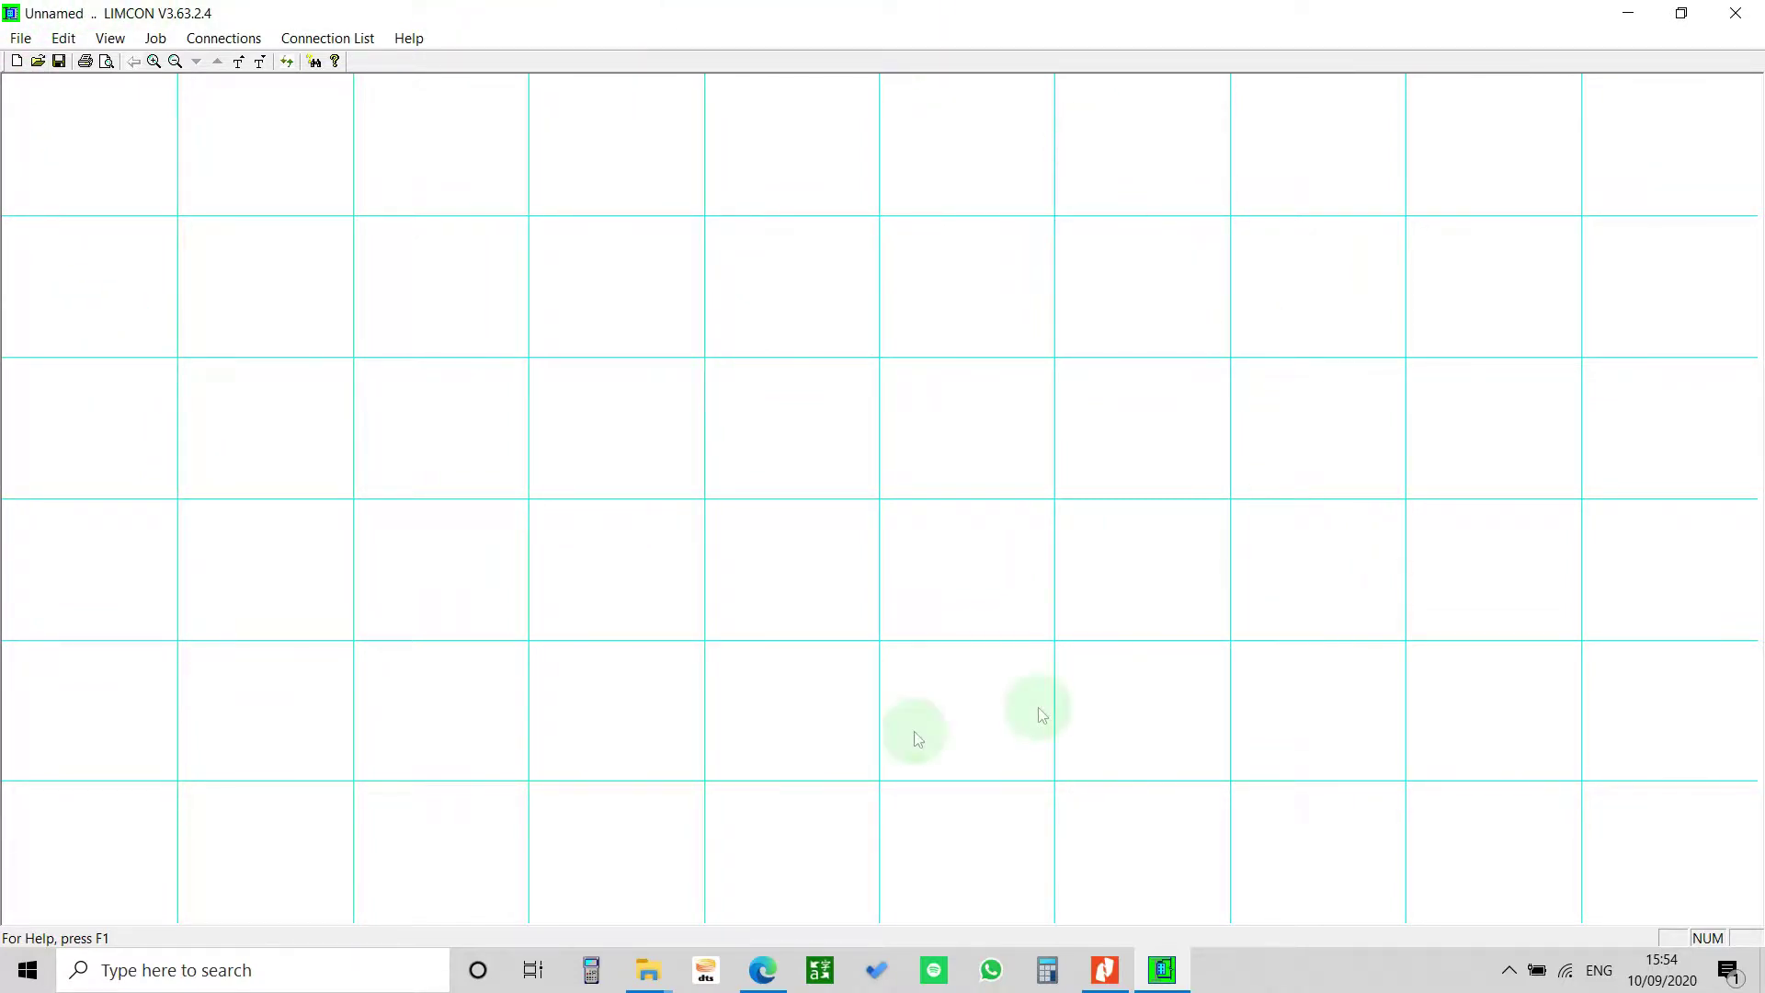
# - Open the general configuration and look through the section library files Aisc.lib and Am.lib, returning to Asw.lib
pyautogui.click(23, 41)
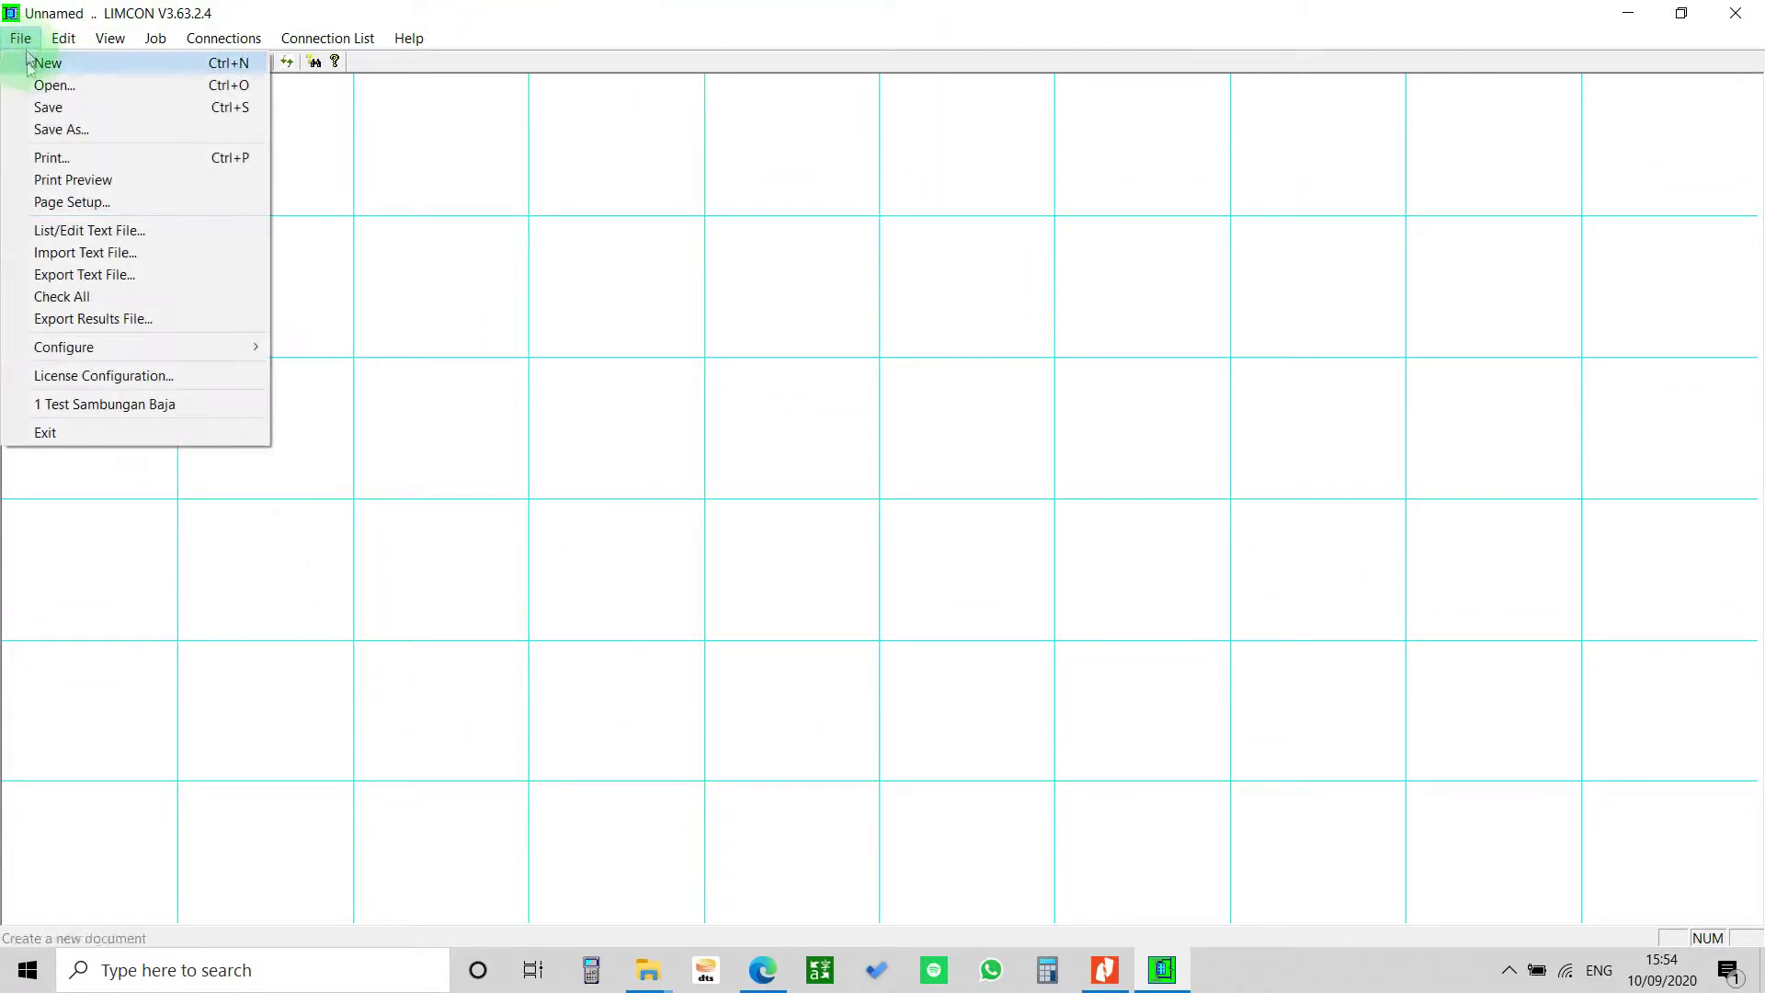
pyautogui.moveTo(241, 347)
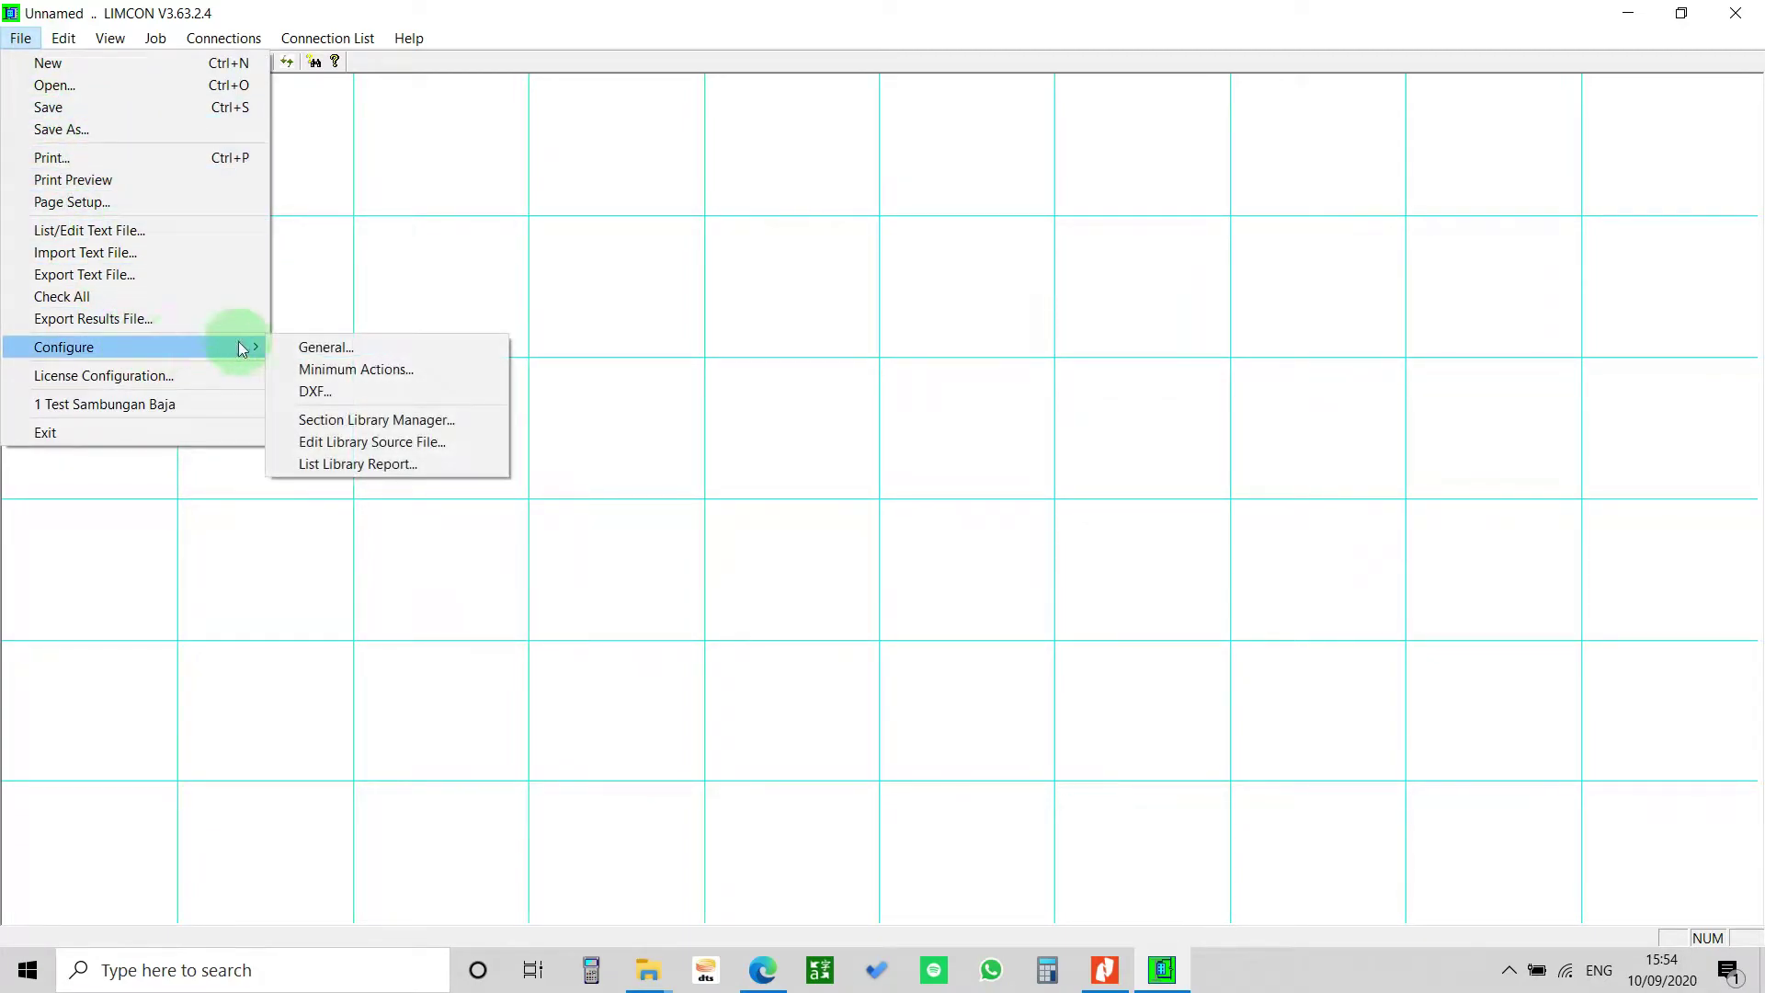
pyautogui.click(305, 348)
pyautogui.moveTo(790, 182); pyautogui.dragTo(748, 196)
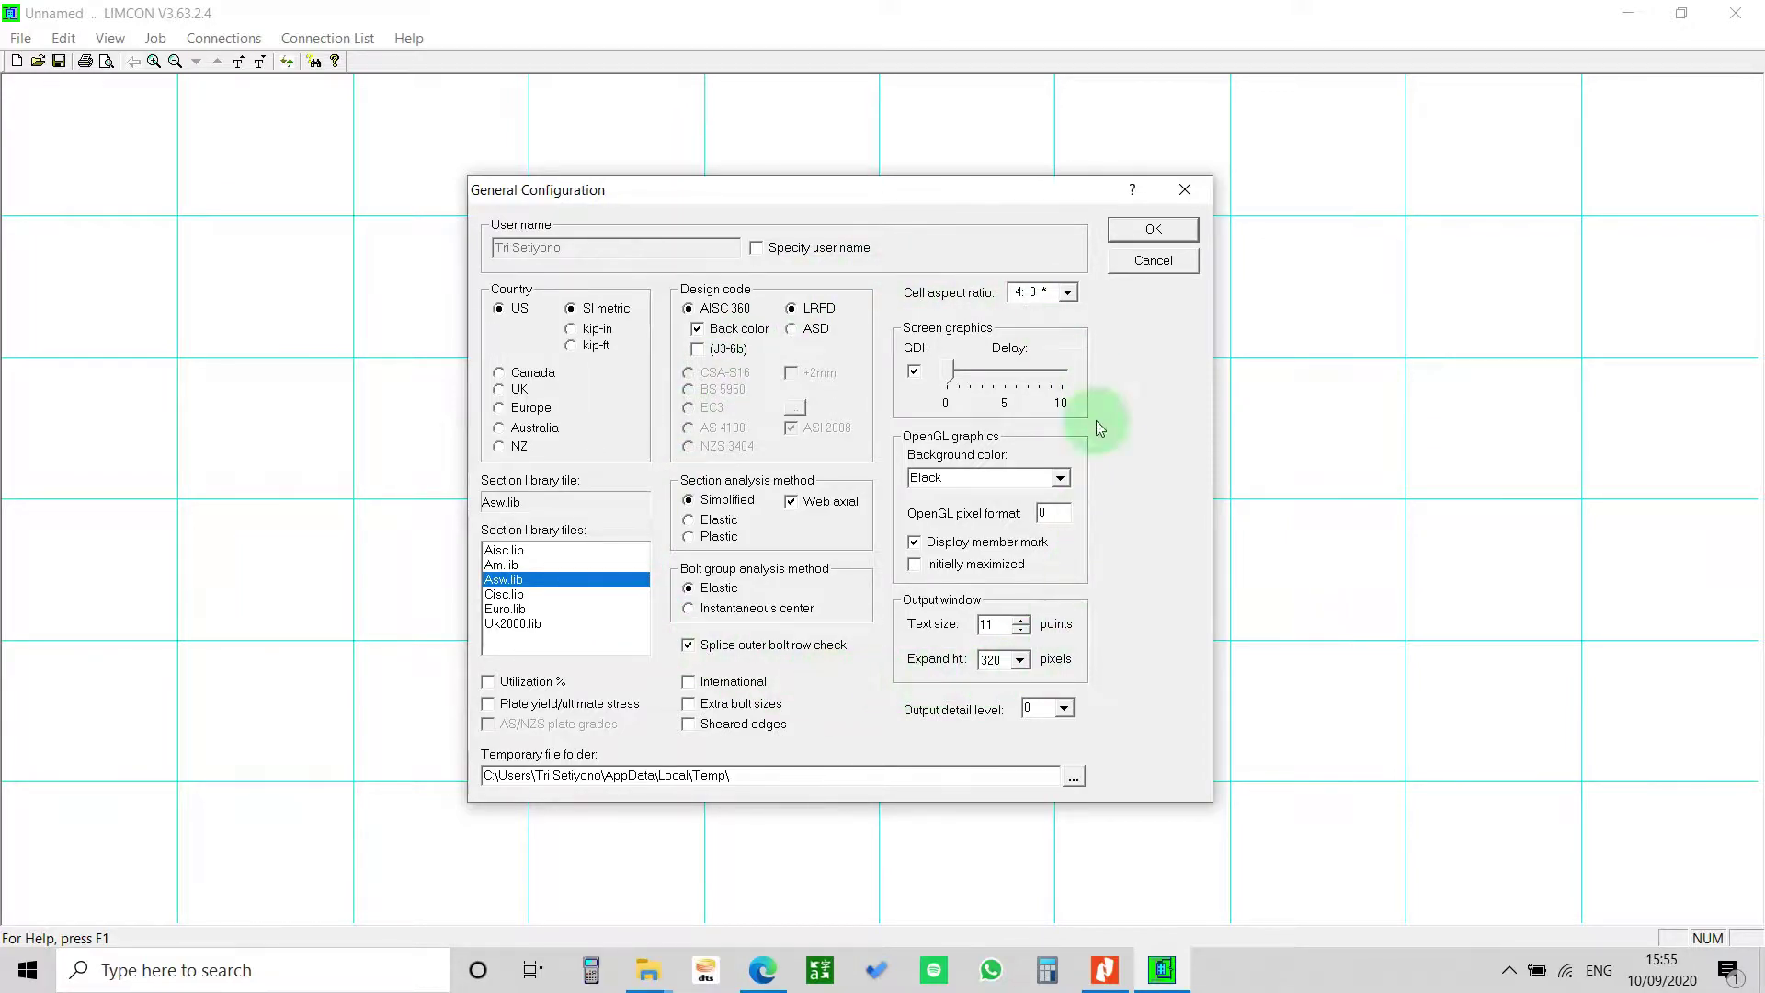
pyautogui.moveTo(691, 184); pyautogui.dragTo(717, 114)
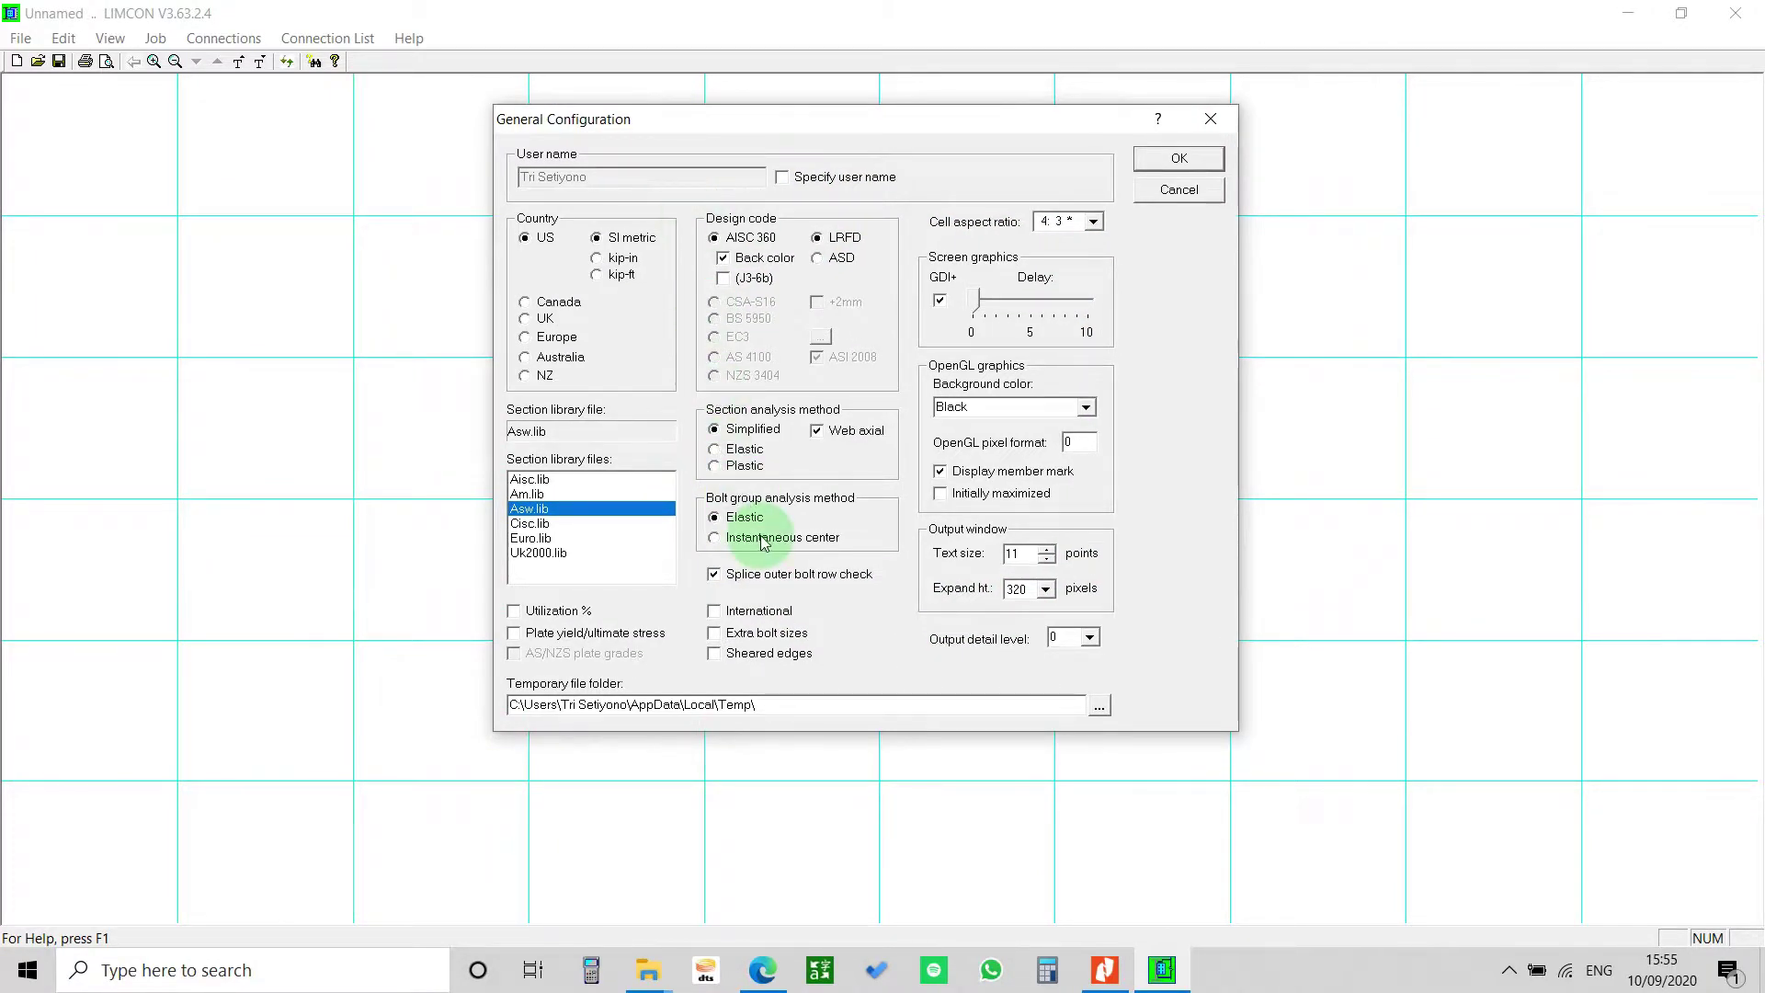
pyautogui.click(540, 479)
pyautogui.click(536, 495)
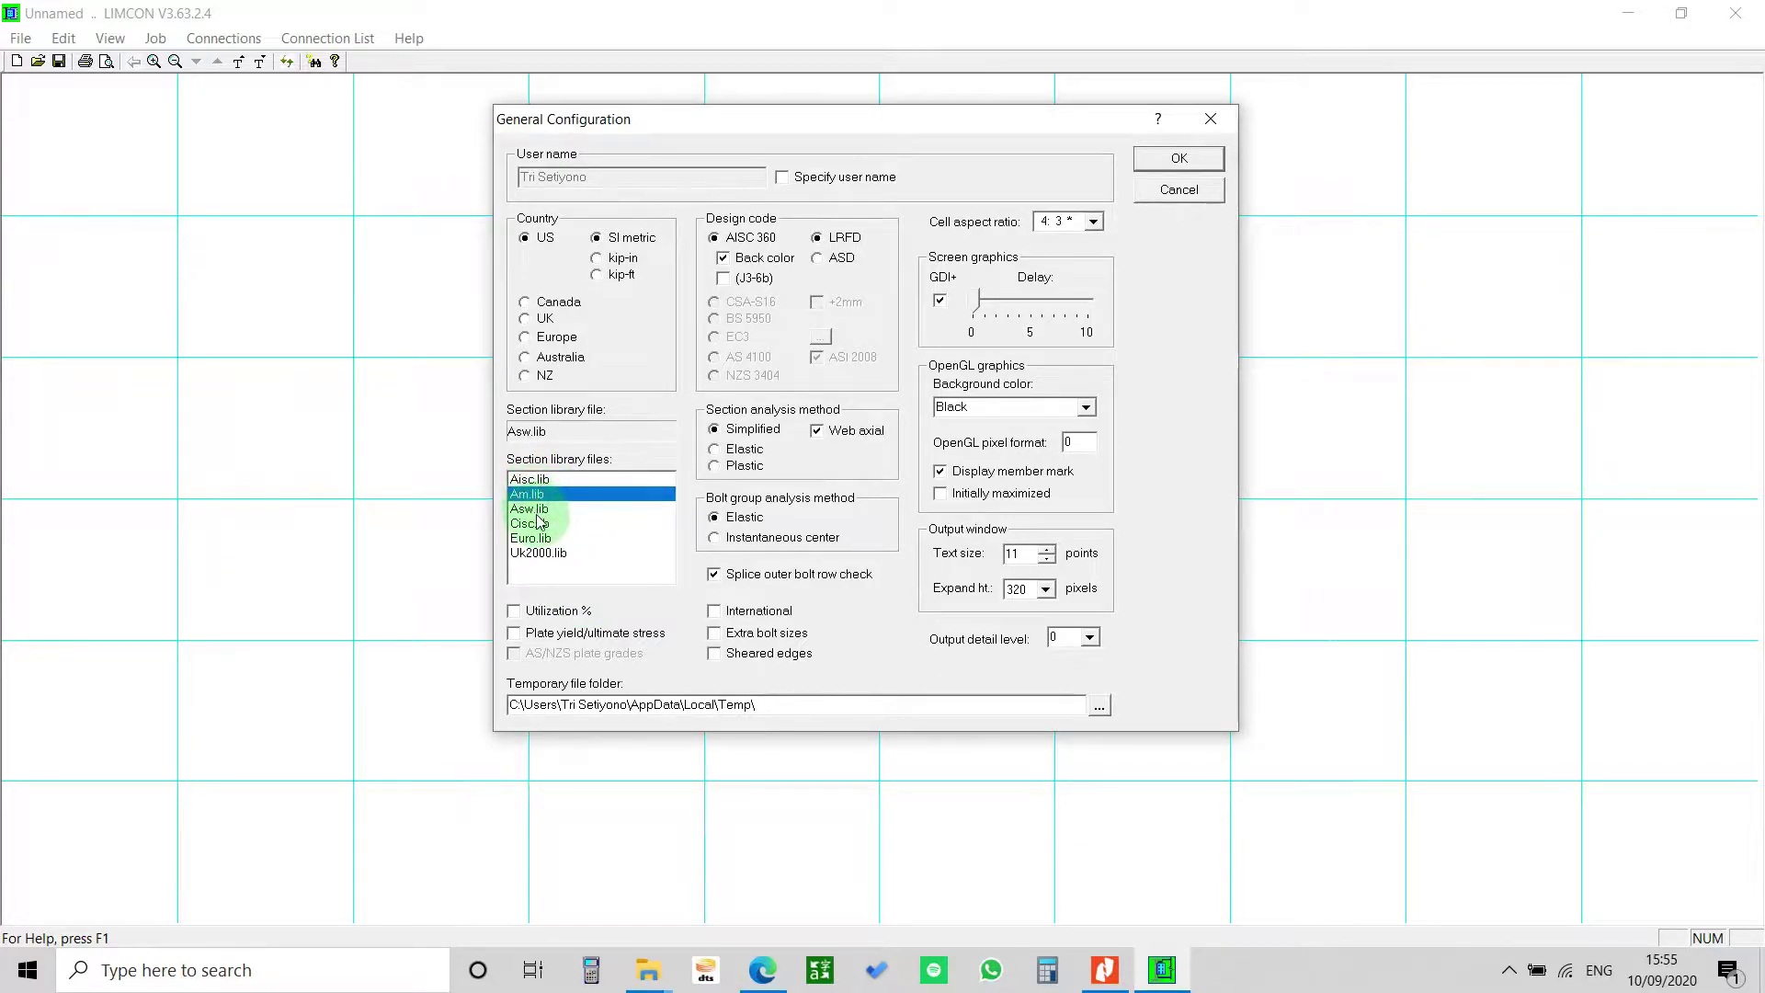
pyautogui.click(540, 512)
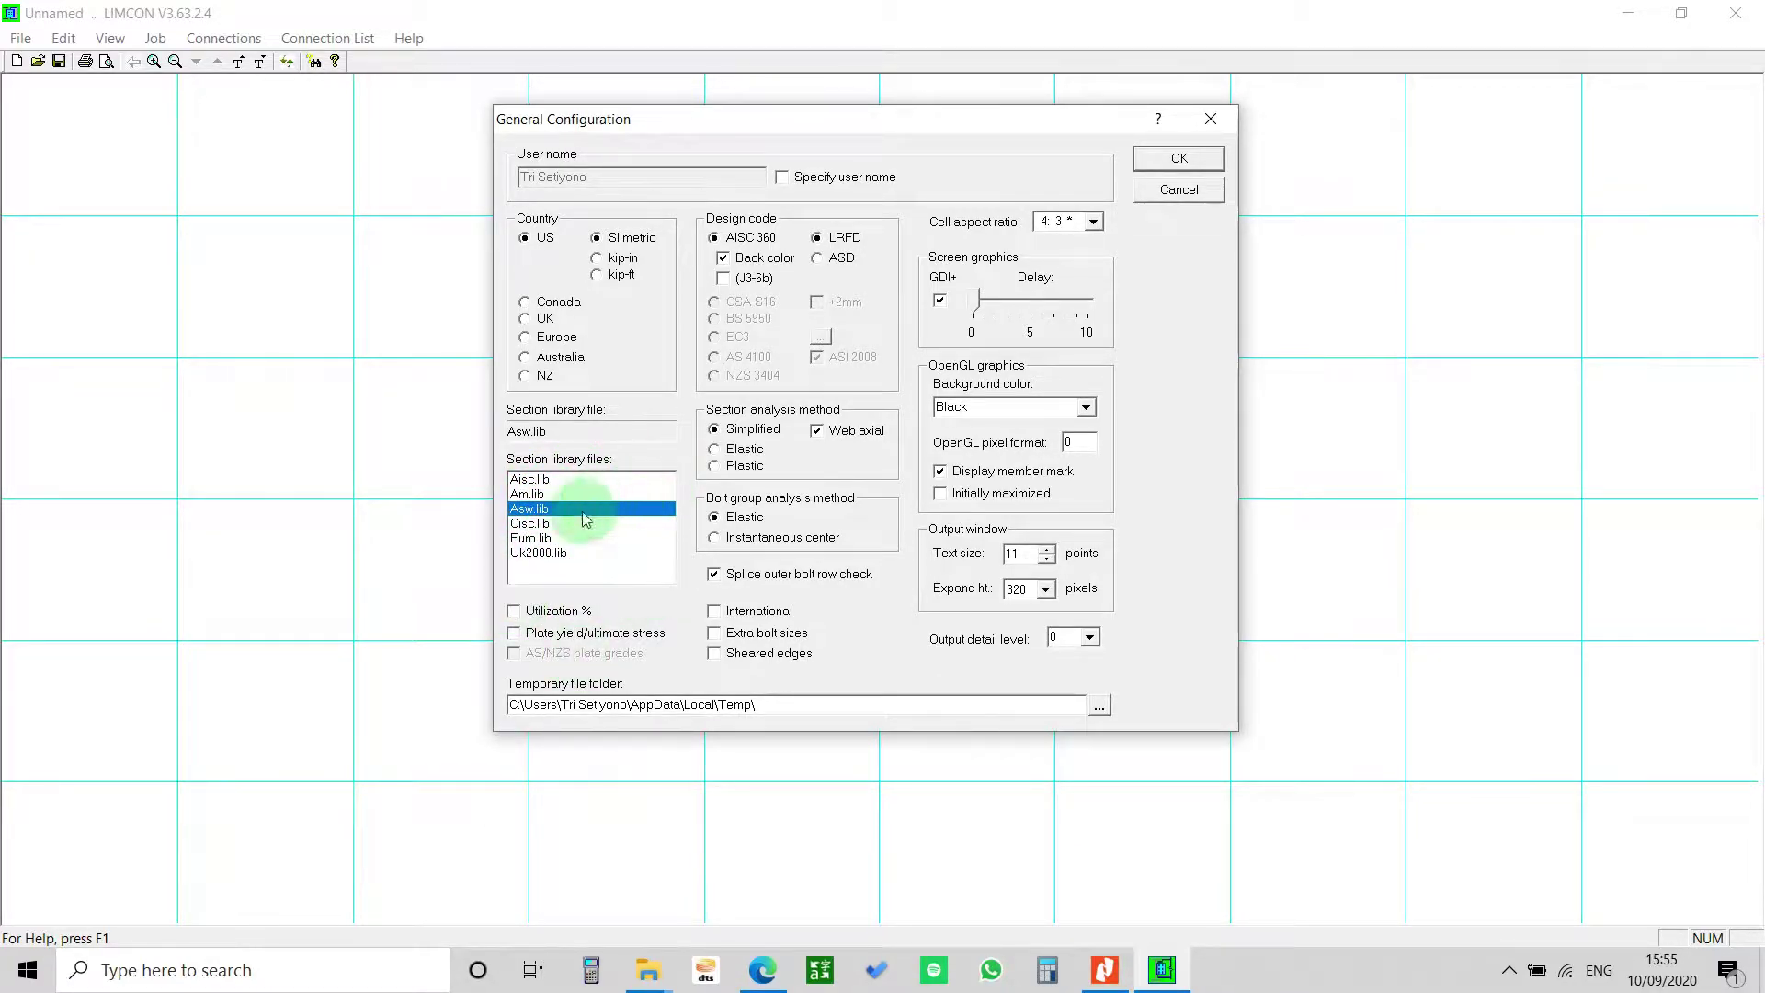
# - Review the general configuration options and the Cisc.lib and Aisc.lib libraries, reselect Asw.lib, and close without applying changes
pyautogui.moveTo(701, 126); pyautogui.dragTo(555, 179)
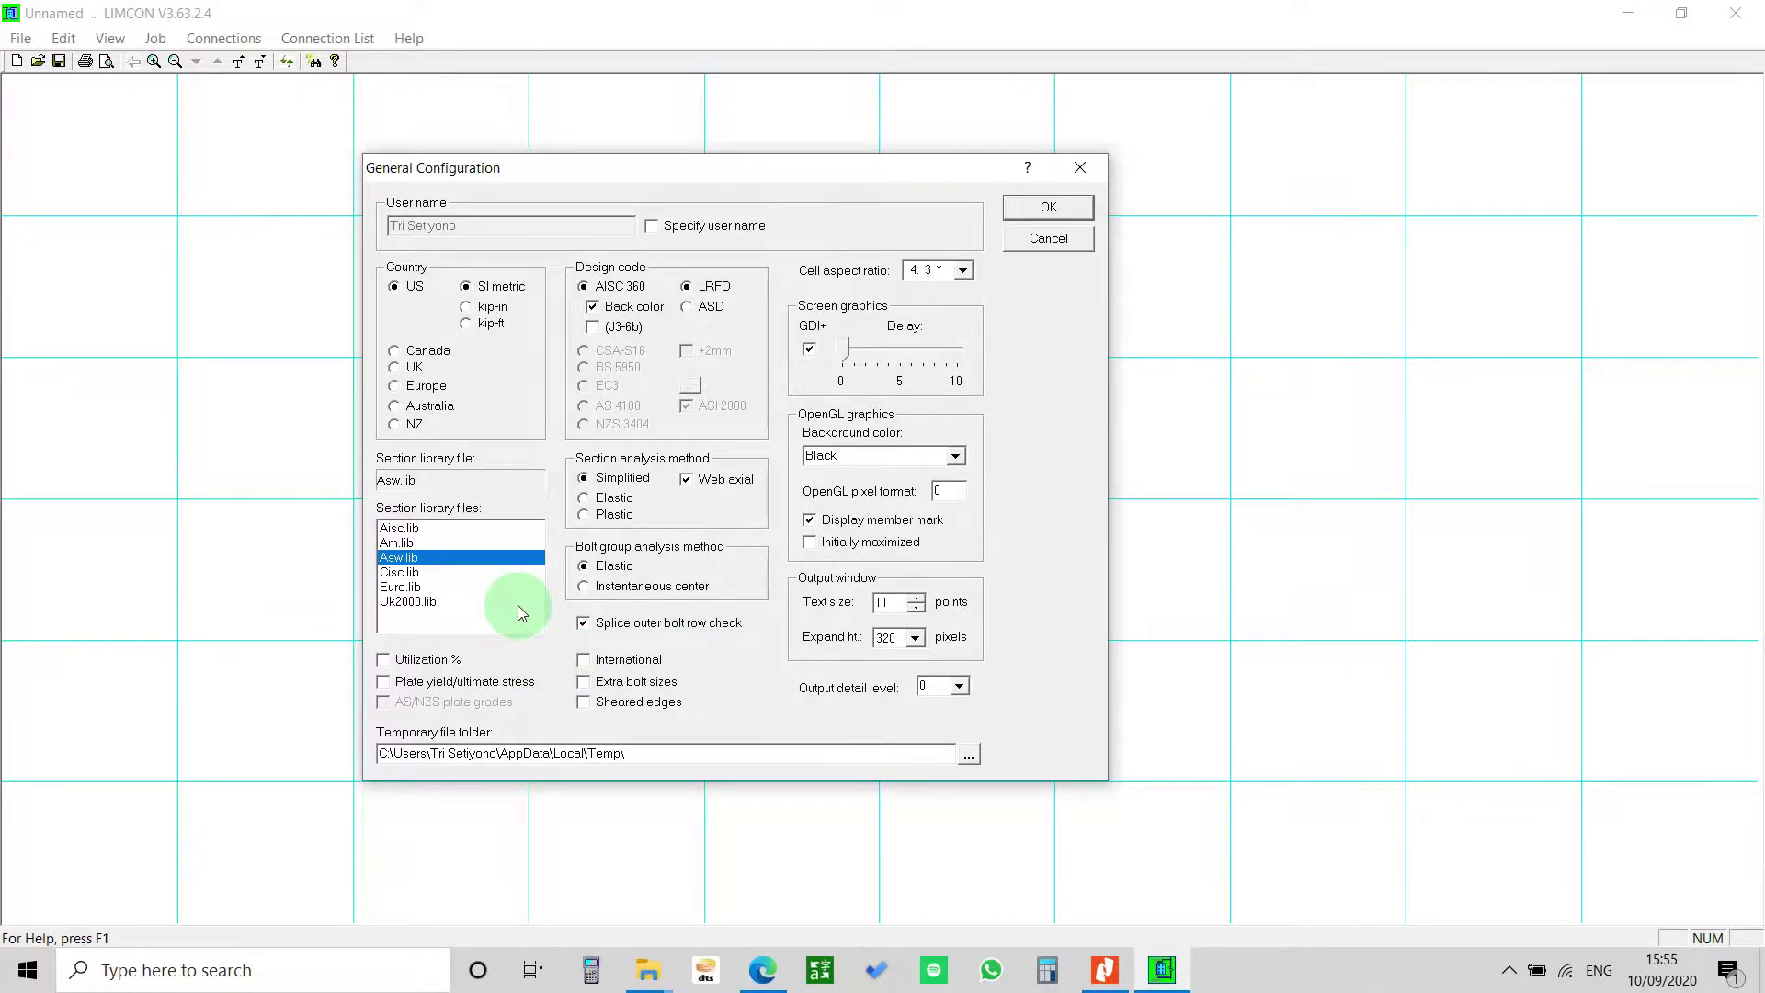
pyautogui.moveTo(829, 169); pyautogui.dragTo(933, 152)
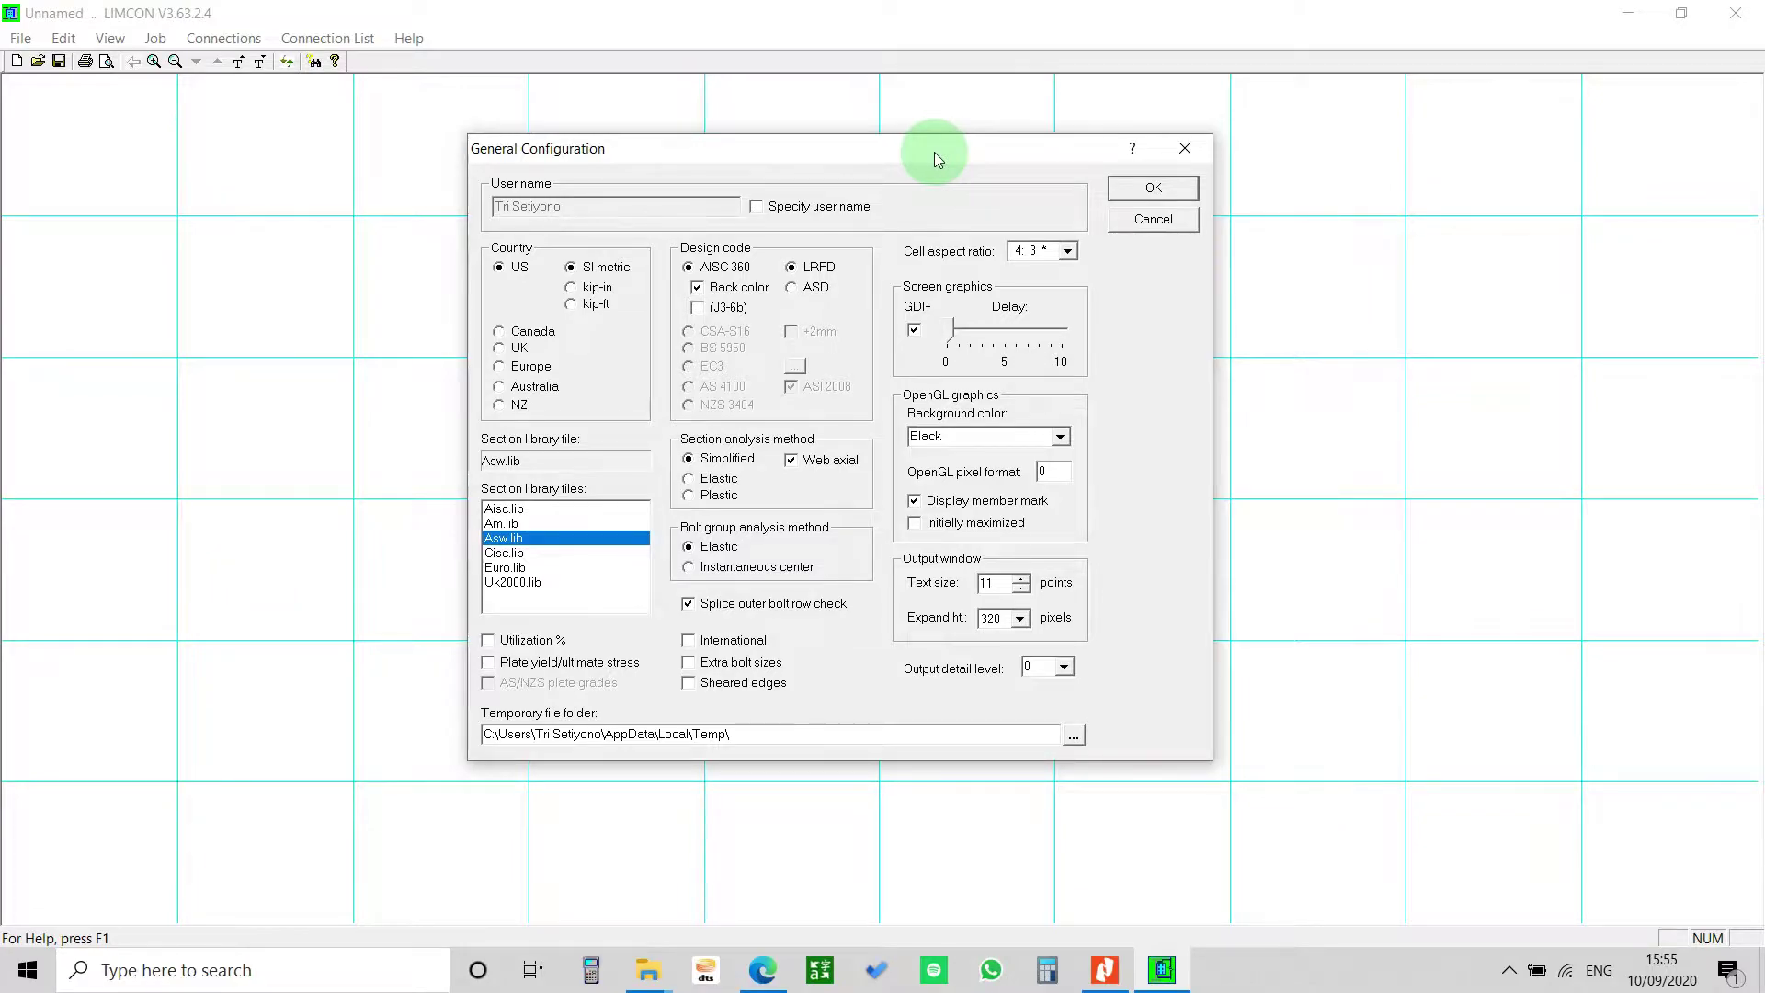
pyautogui.moveTo(927, 150); pyautogui.dragTo(824, 139)
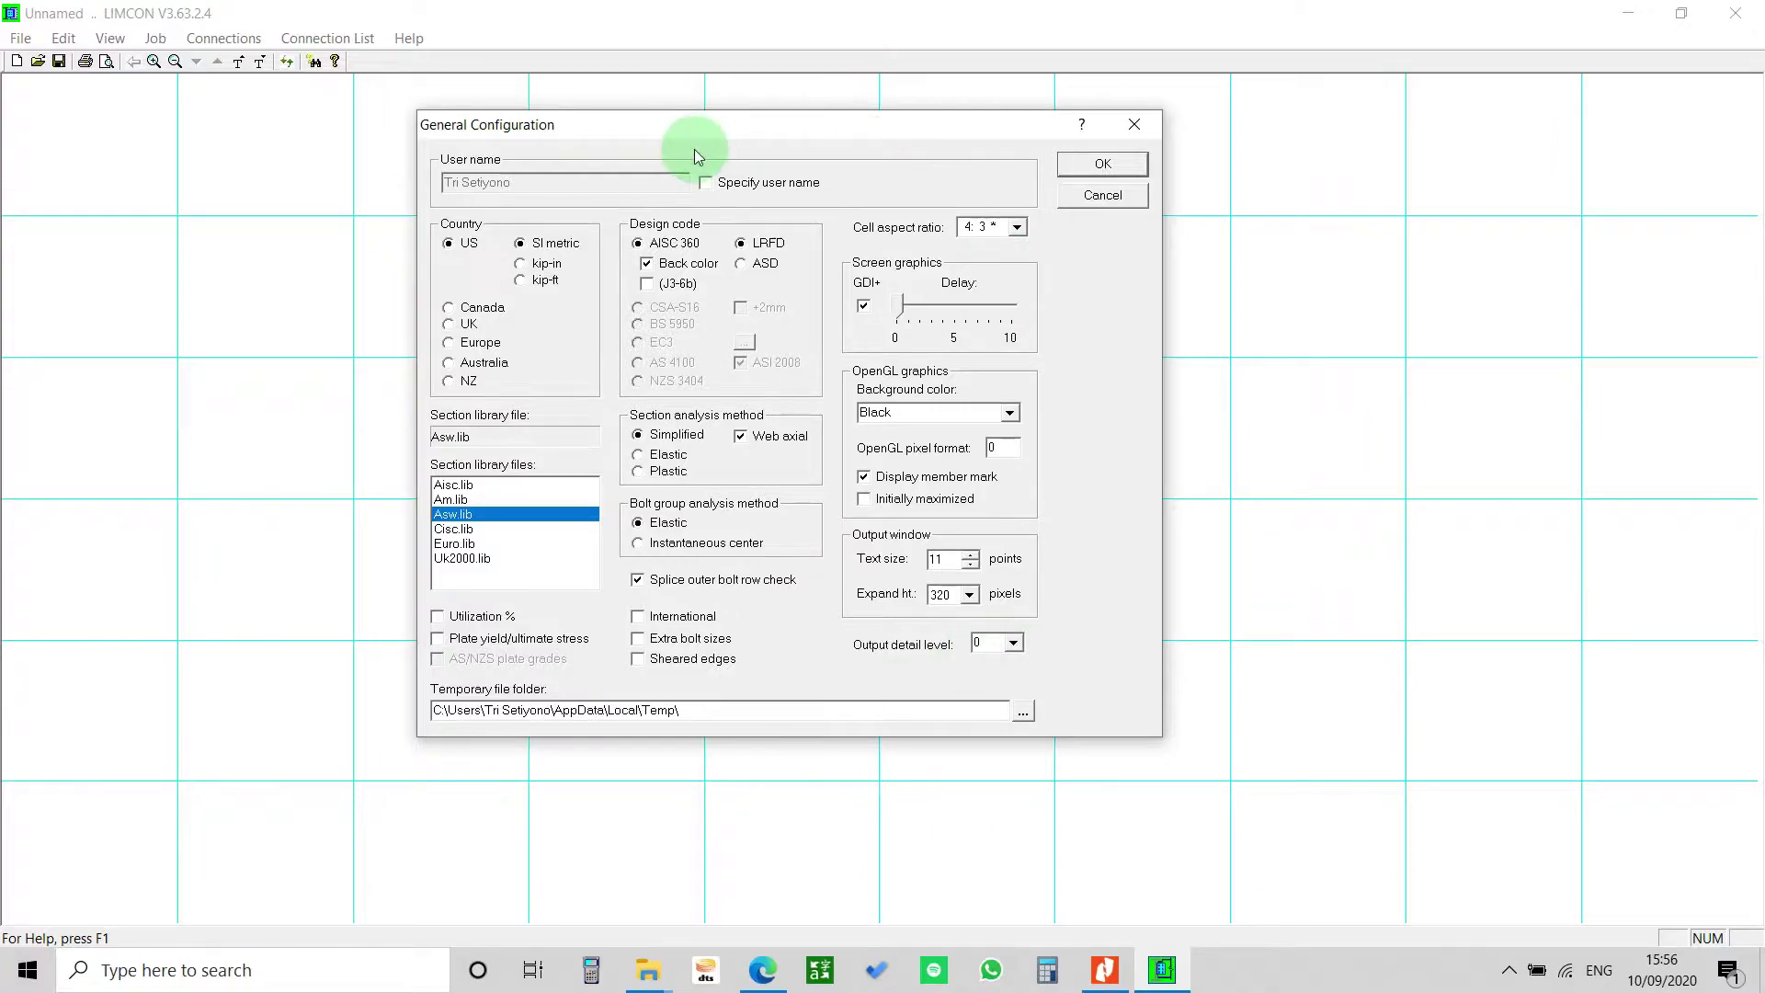
pyautogui.click(470, 530)
pyautogui.click(483, 487)
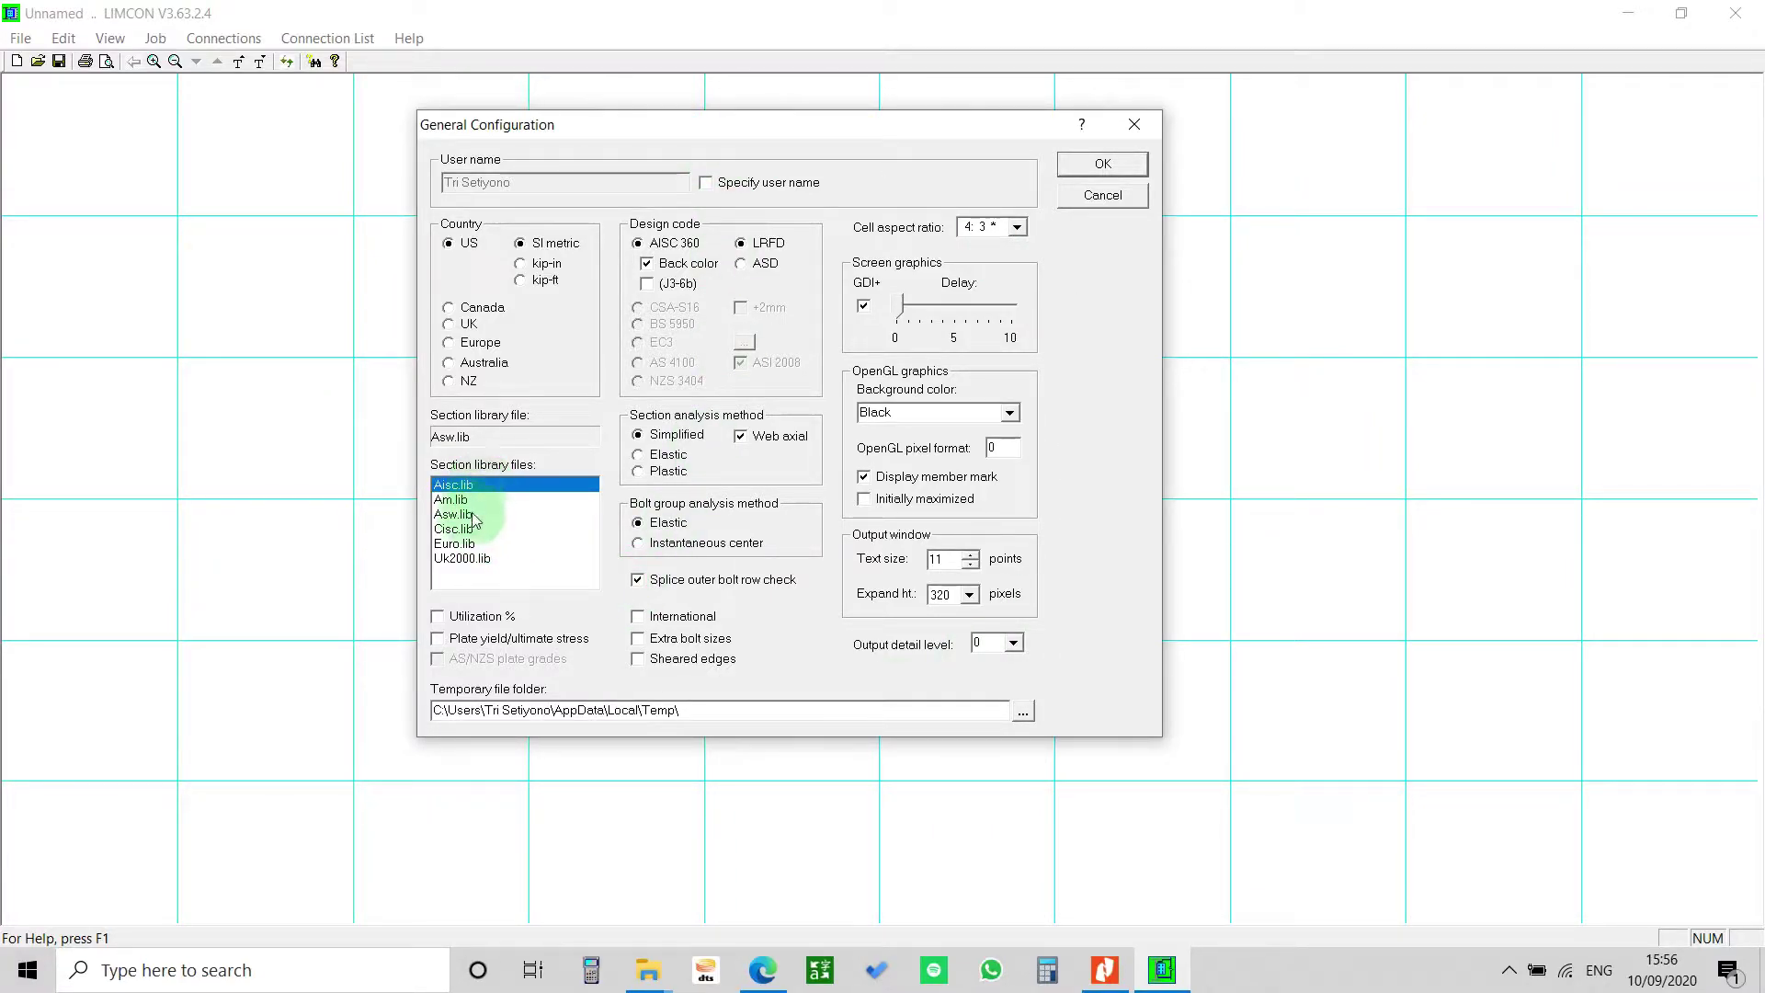
pyautogui.click(470, 517)
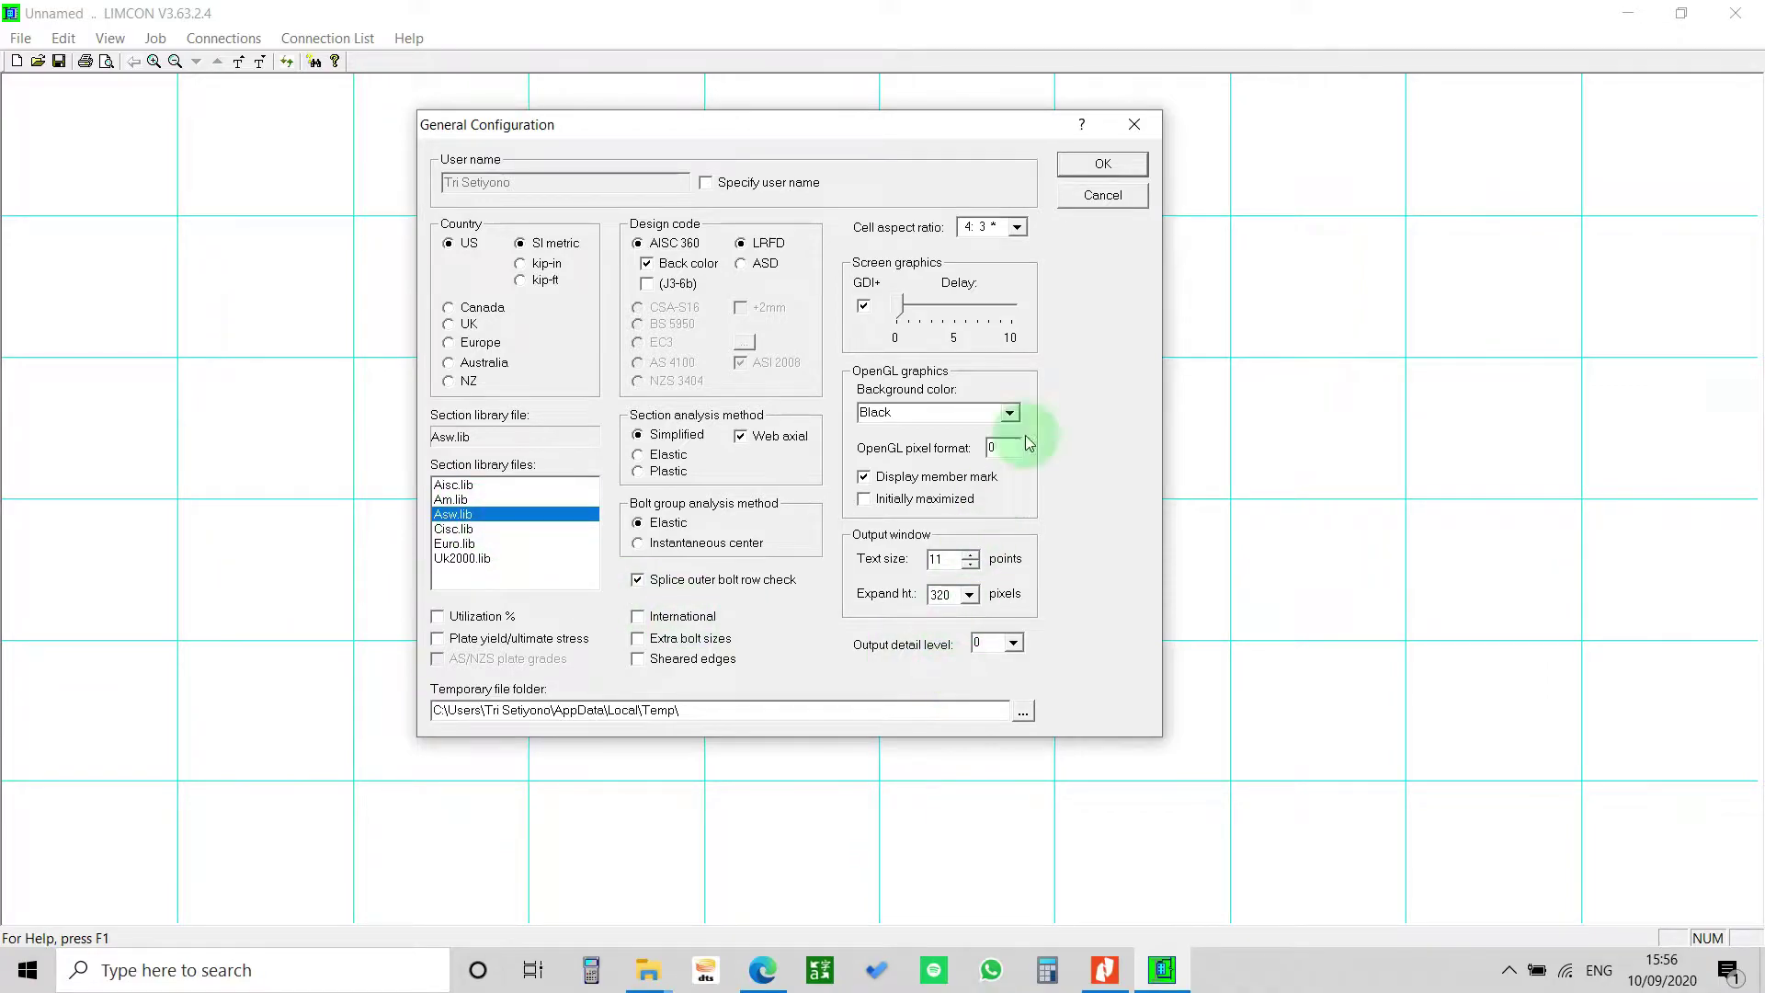
pyautogui.click(1112, 193)
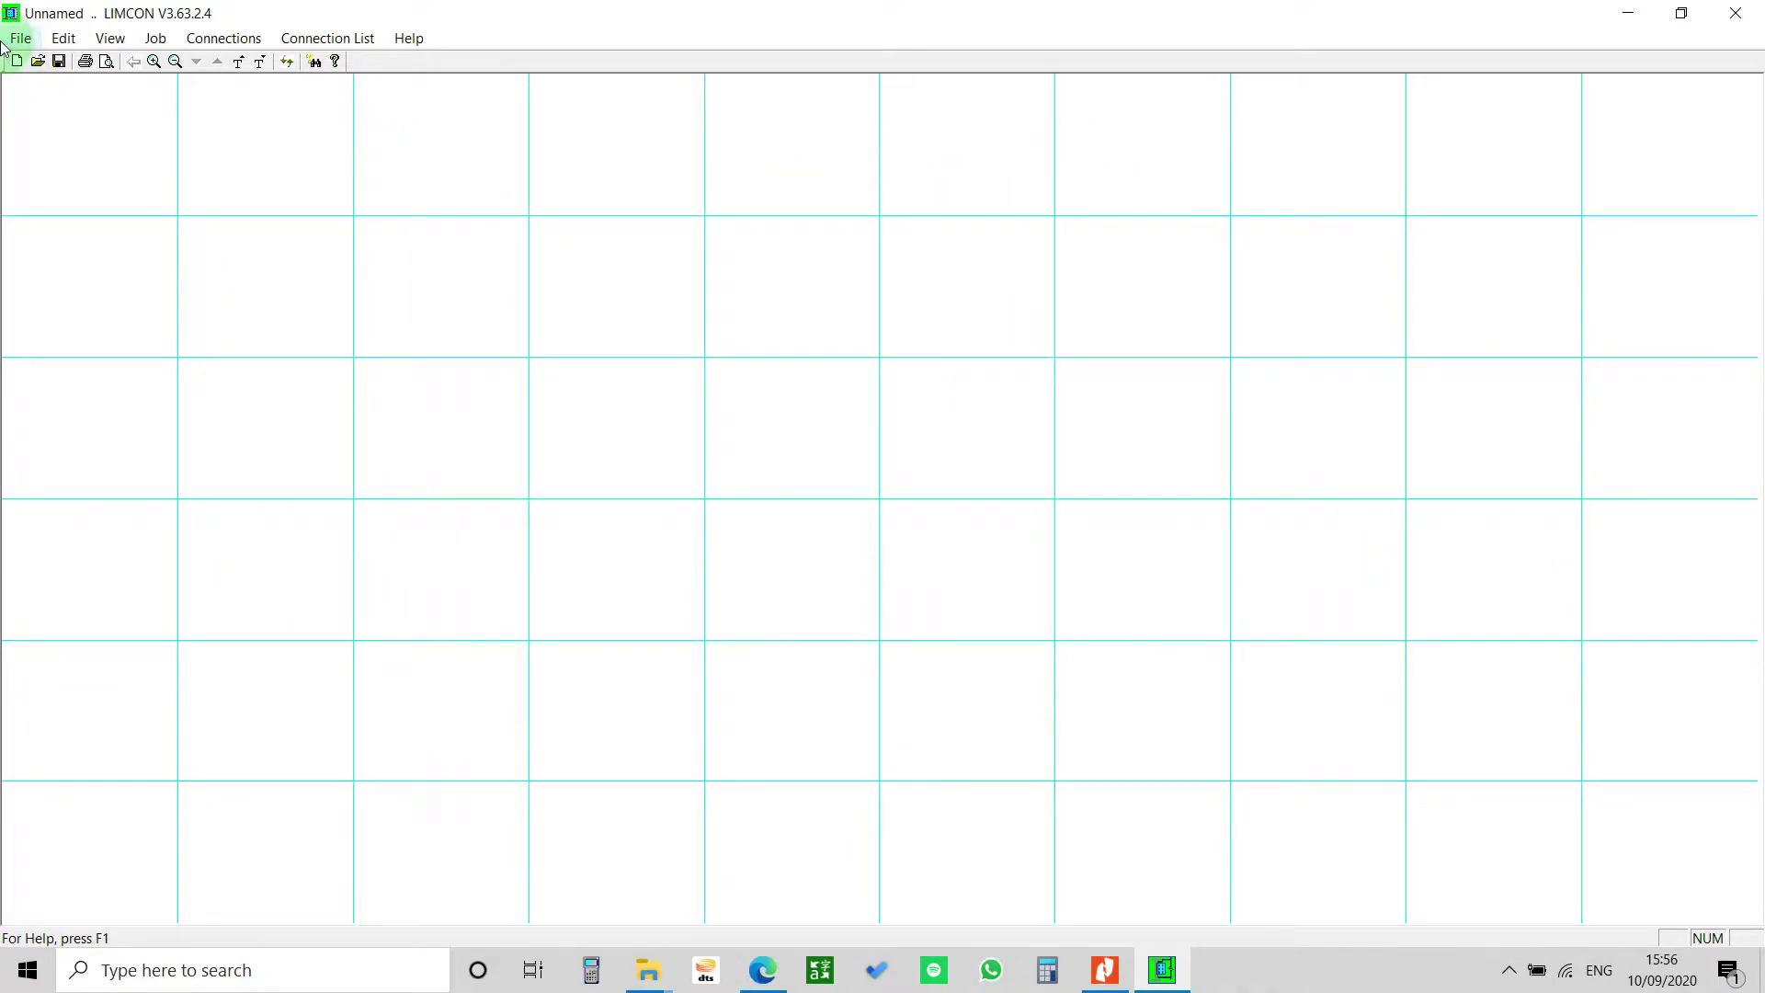
pyautogui.click(9, 38)
pyautogui.click(105, 347)
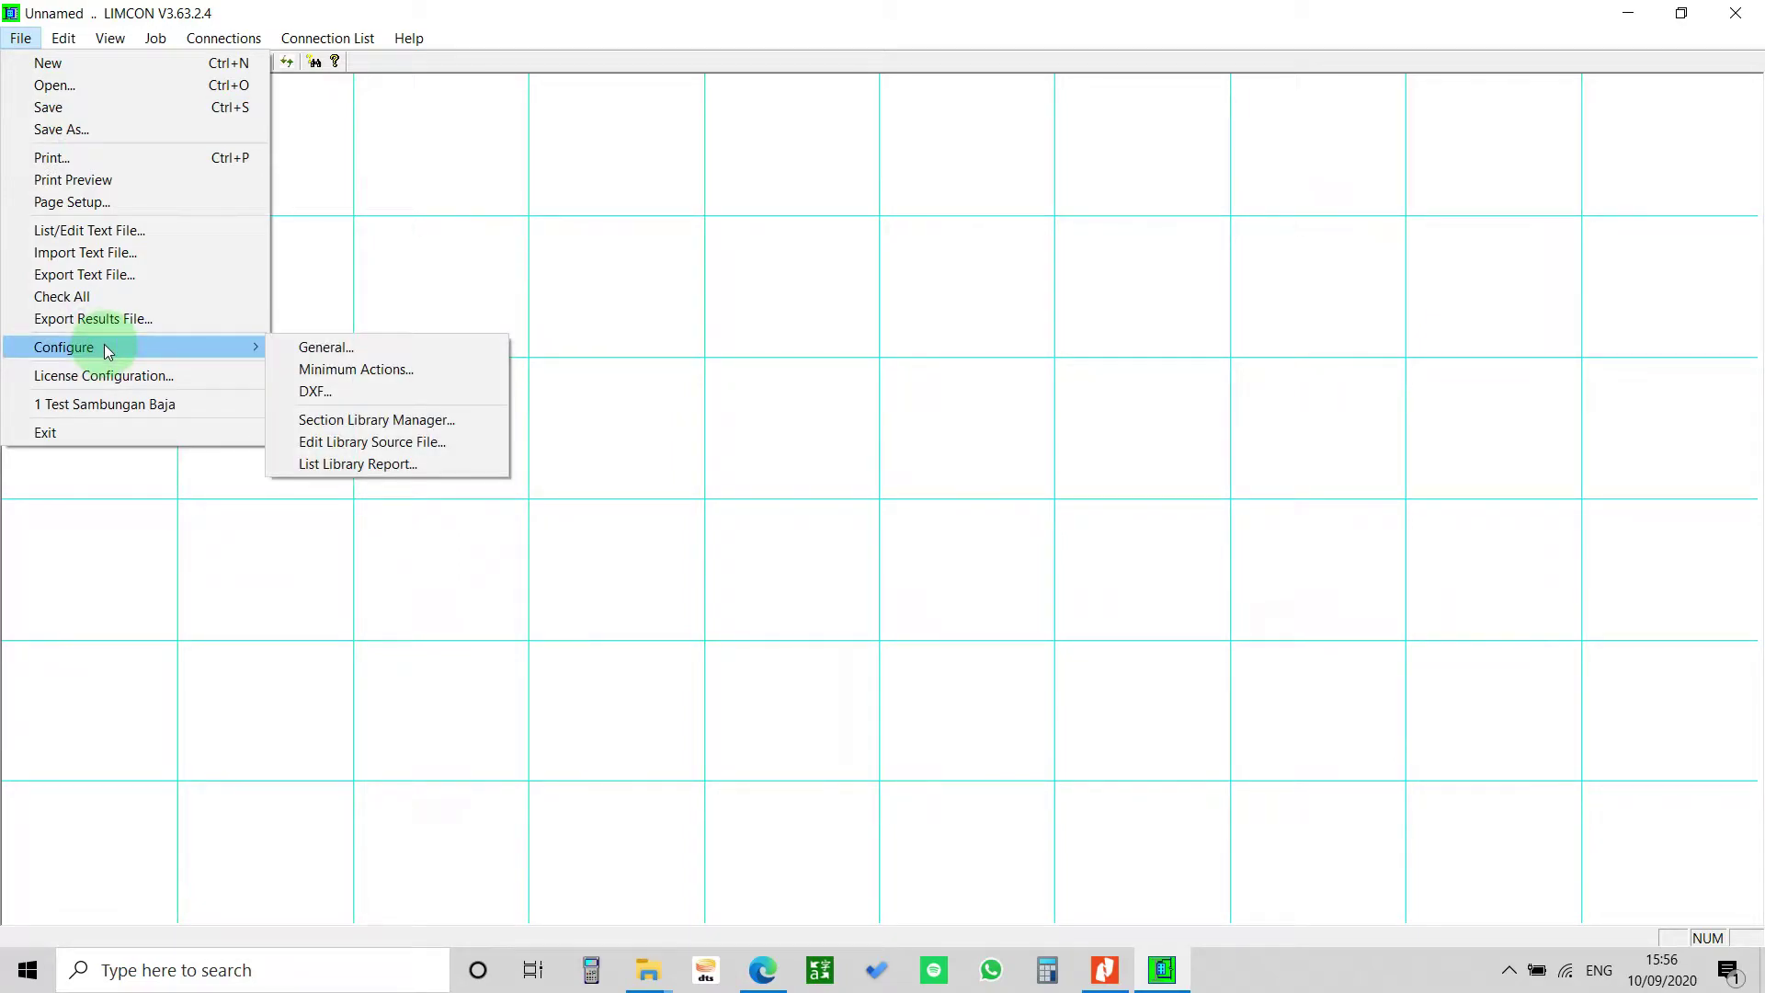
pyautogui.click(828, 245)
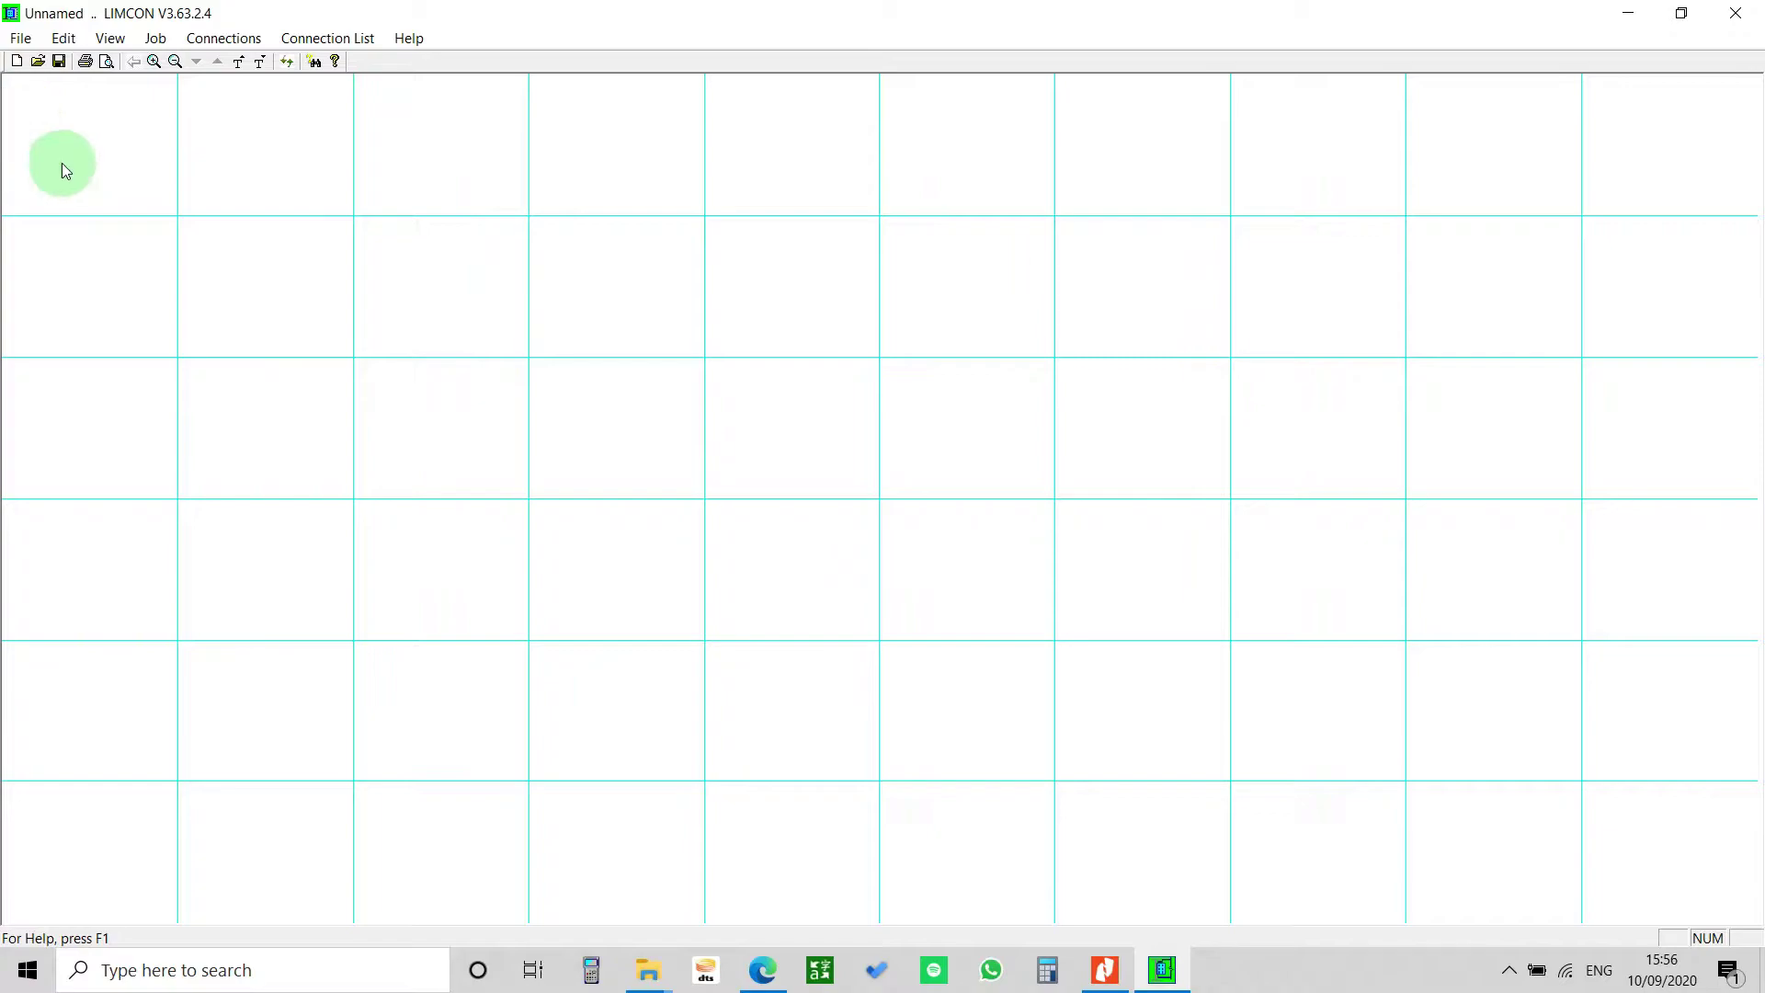
# - Switch to Nitro Pro and examine the slender H-shape dimensions in the Tabel Baja steel table
pyautogui.click(1105, 970)
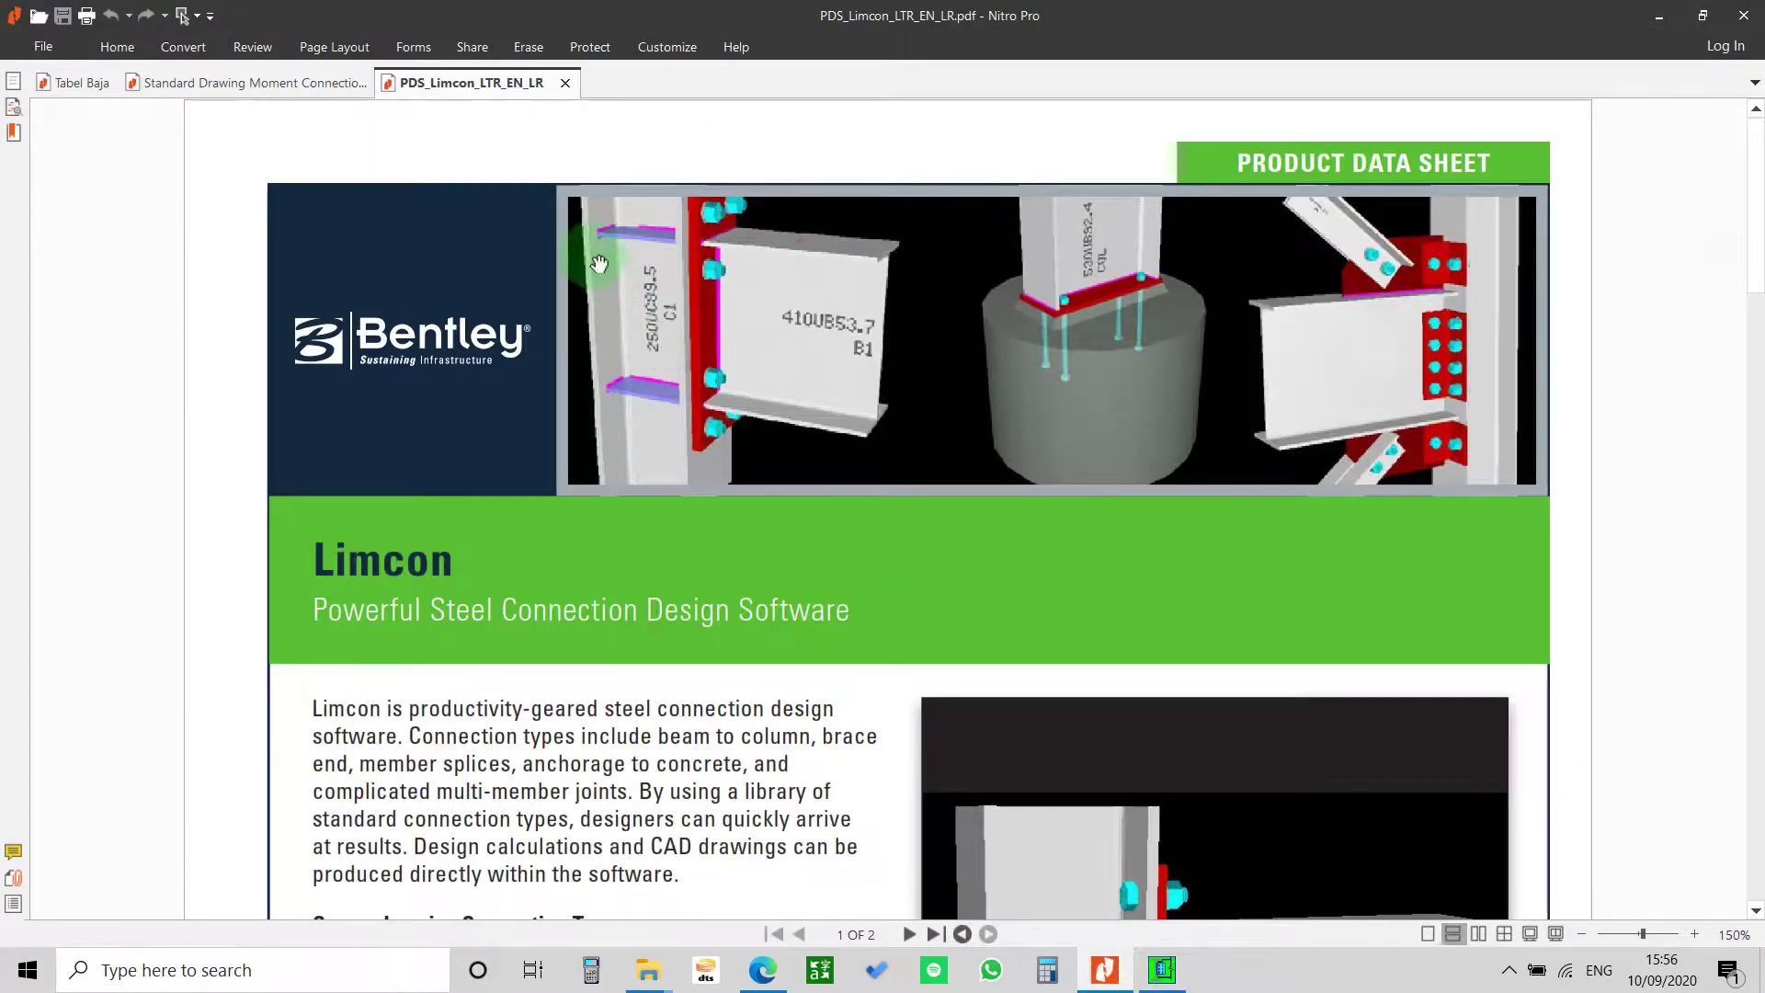
pyautogui.click(64, 83)
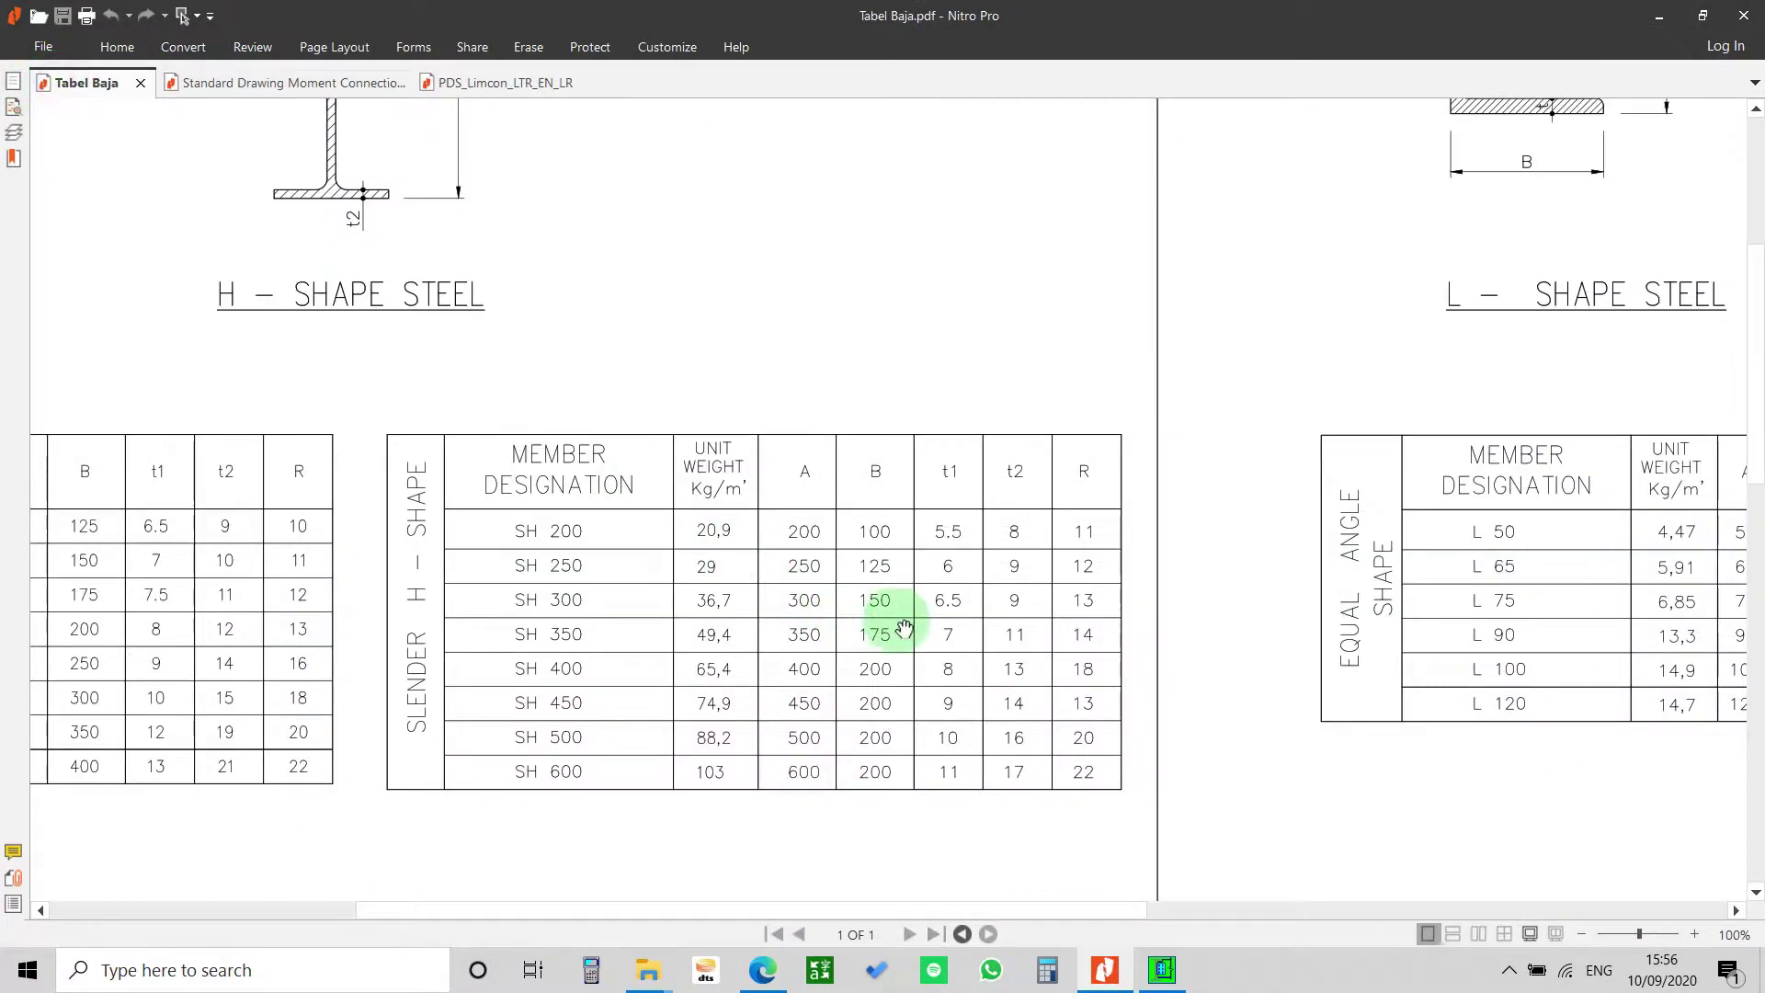
pyautogui.moveTo(794, 615); pyautogui.dragTo(853, 639)
pyautogui.moveTo(837, 488); pyautogui.dragTo(836, 548)
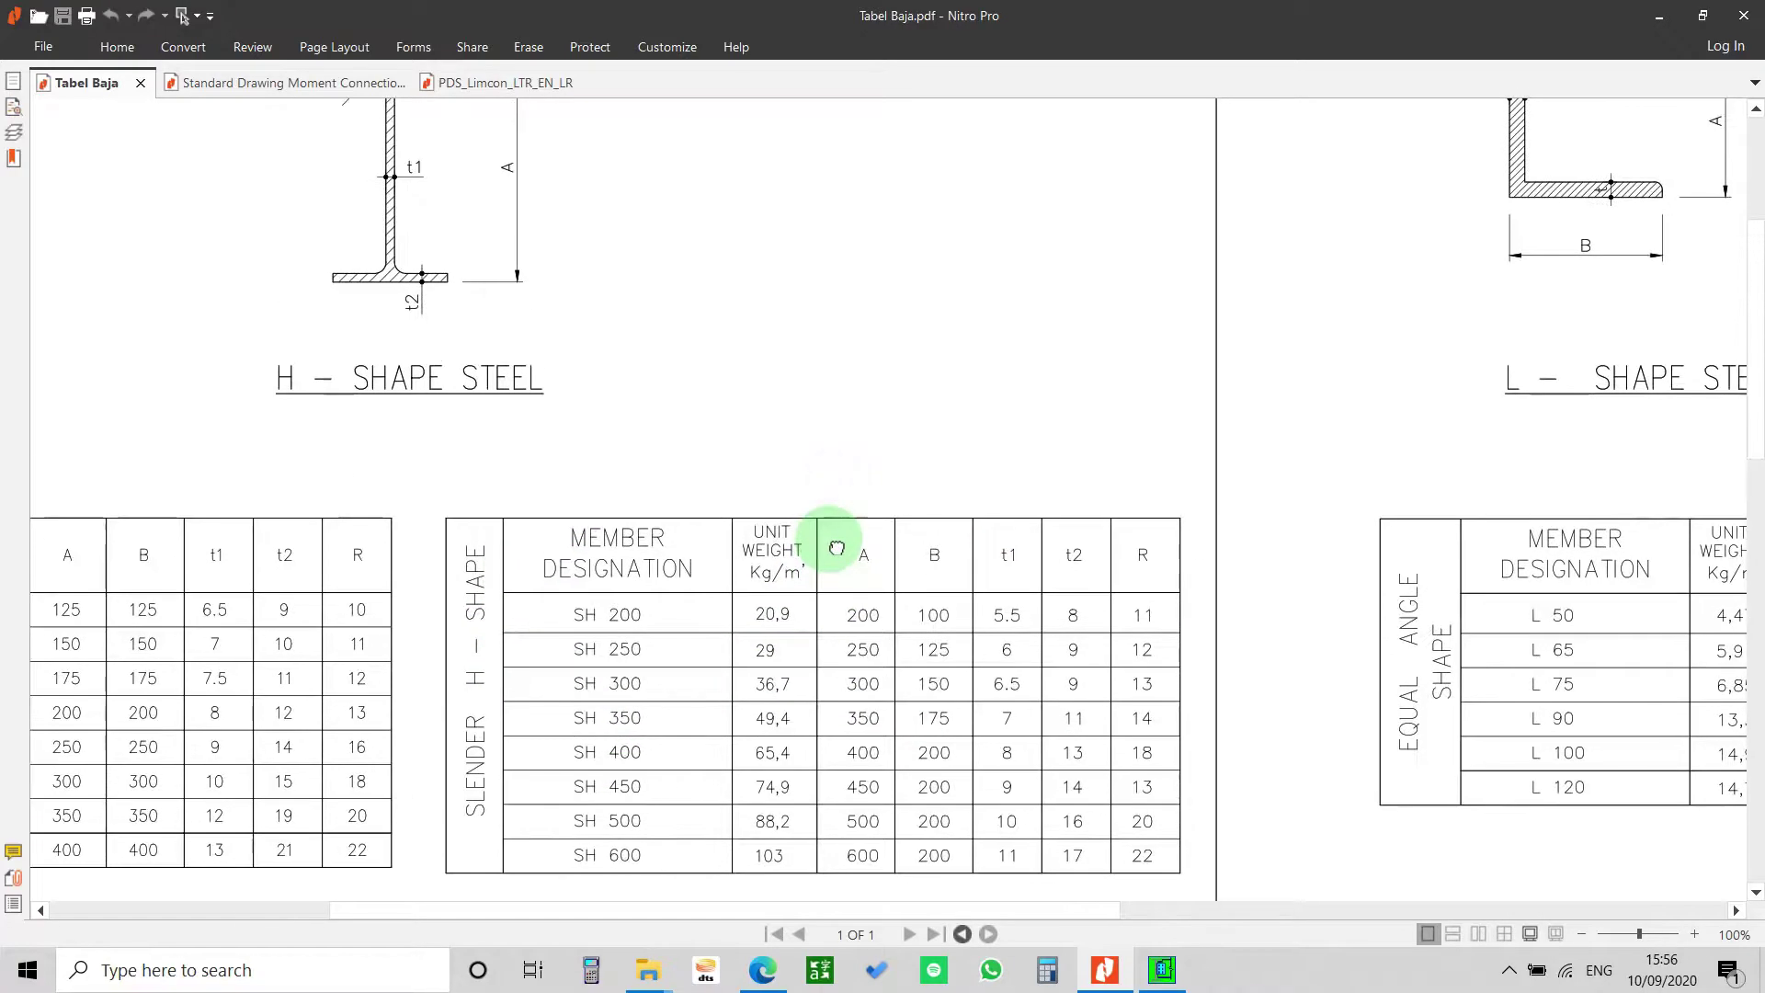
pyautogui.moveTo(806, 405)
pyautogui.mouseDown()
pyautogui.moveTo(814, 469)
pyautogui.moveTo(816, 374)
pyautogui.mouseUp()
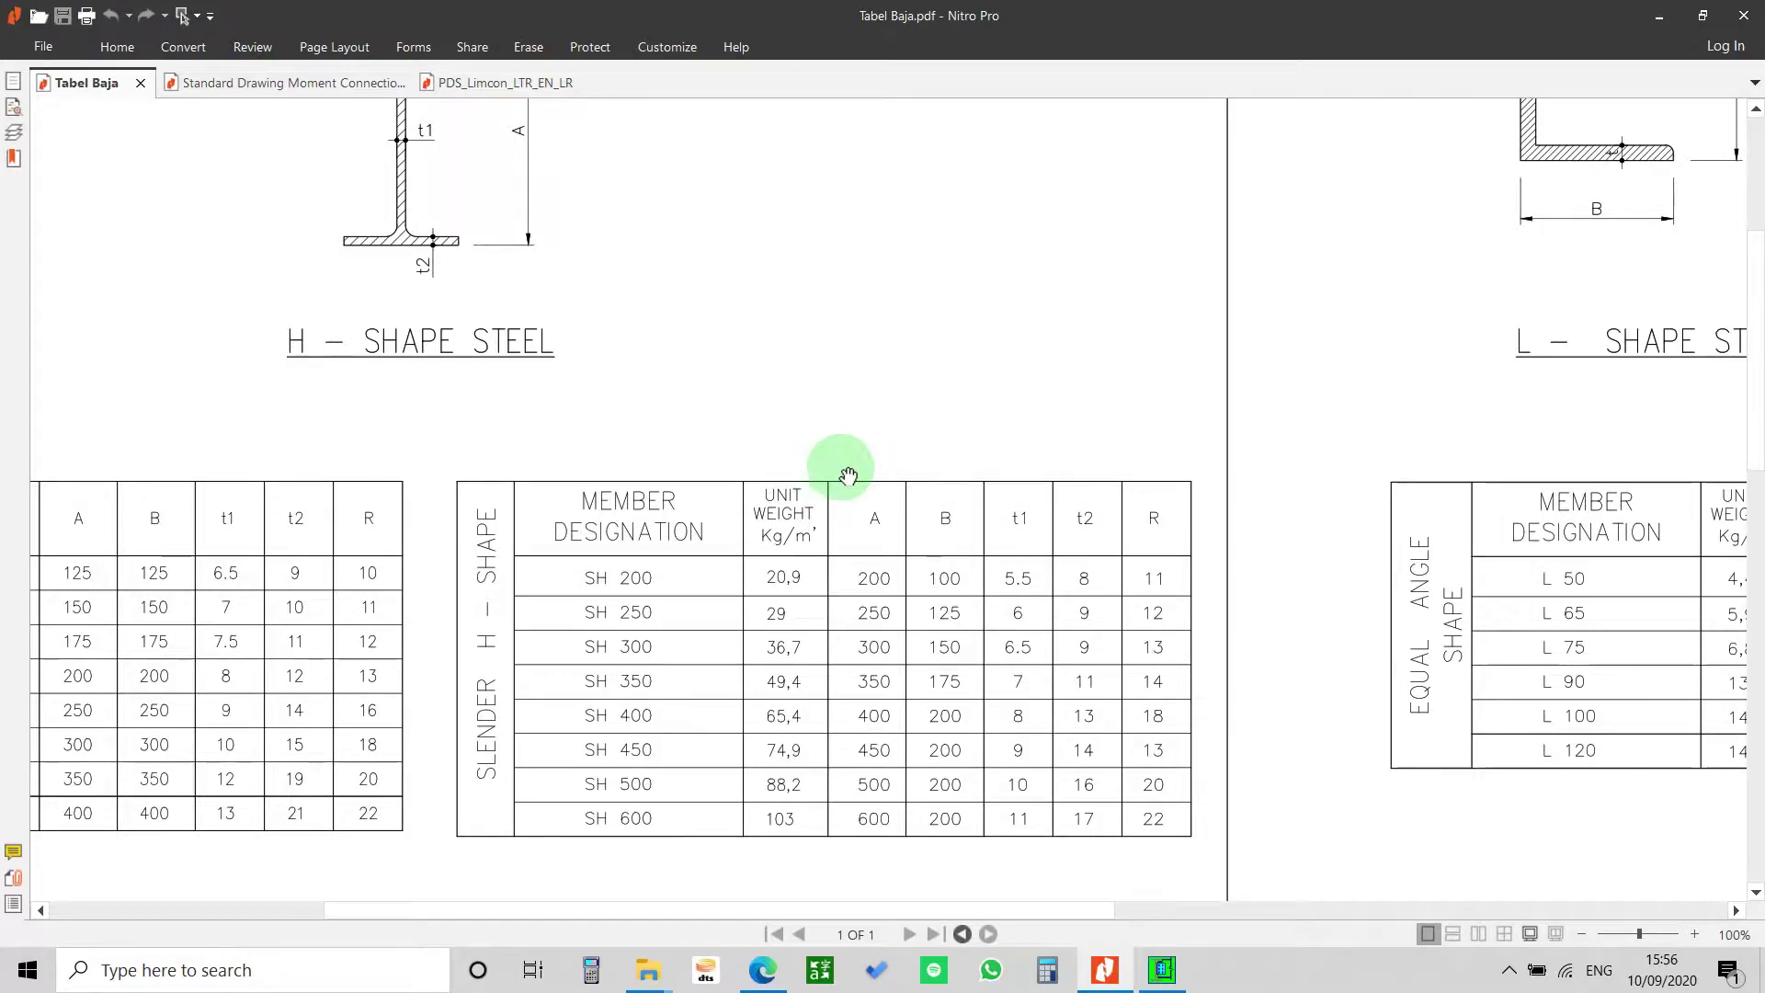
# - Switch to Limcon and open the Section Library Manager with Asw.asc as destination library, agreeing to edit this standard library
pyautogui.click(1164, 972)
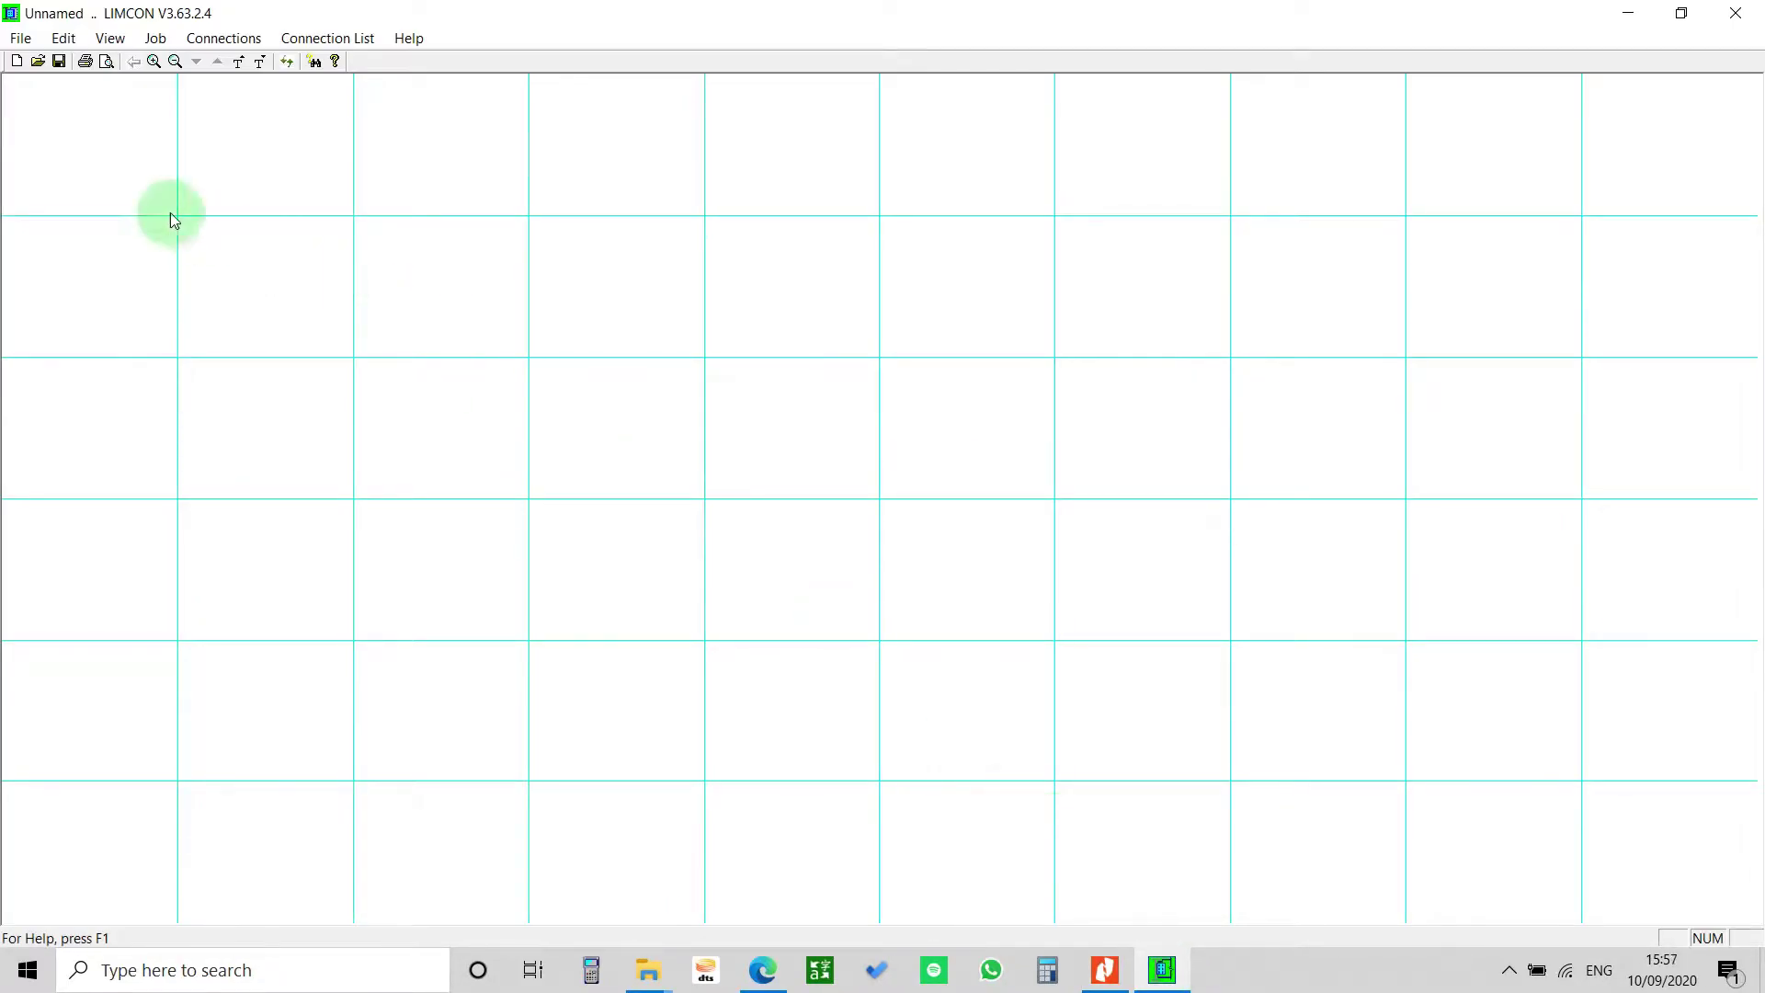
pyautogui.click(20, 40)
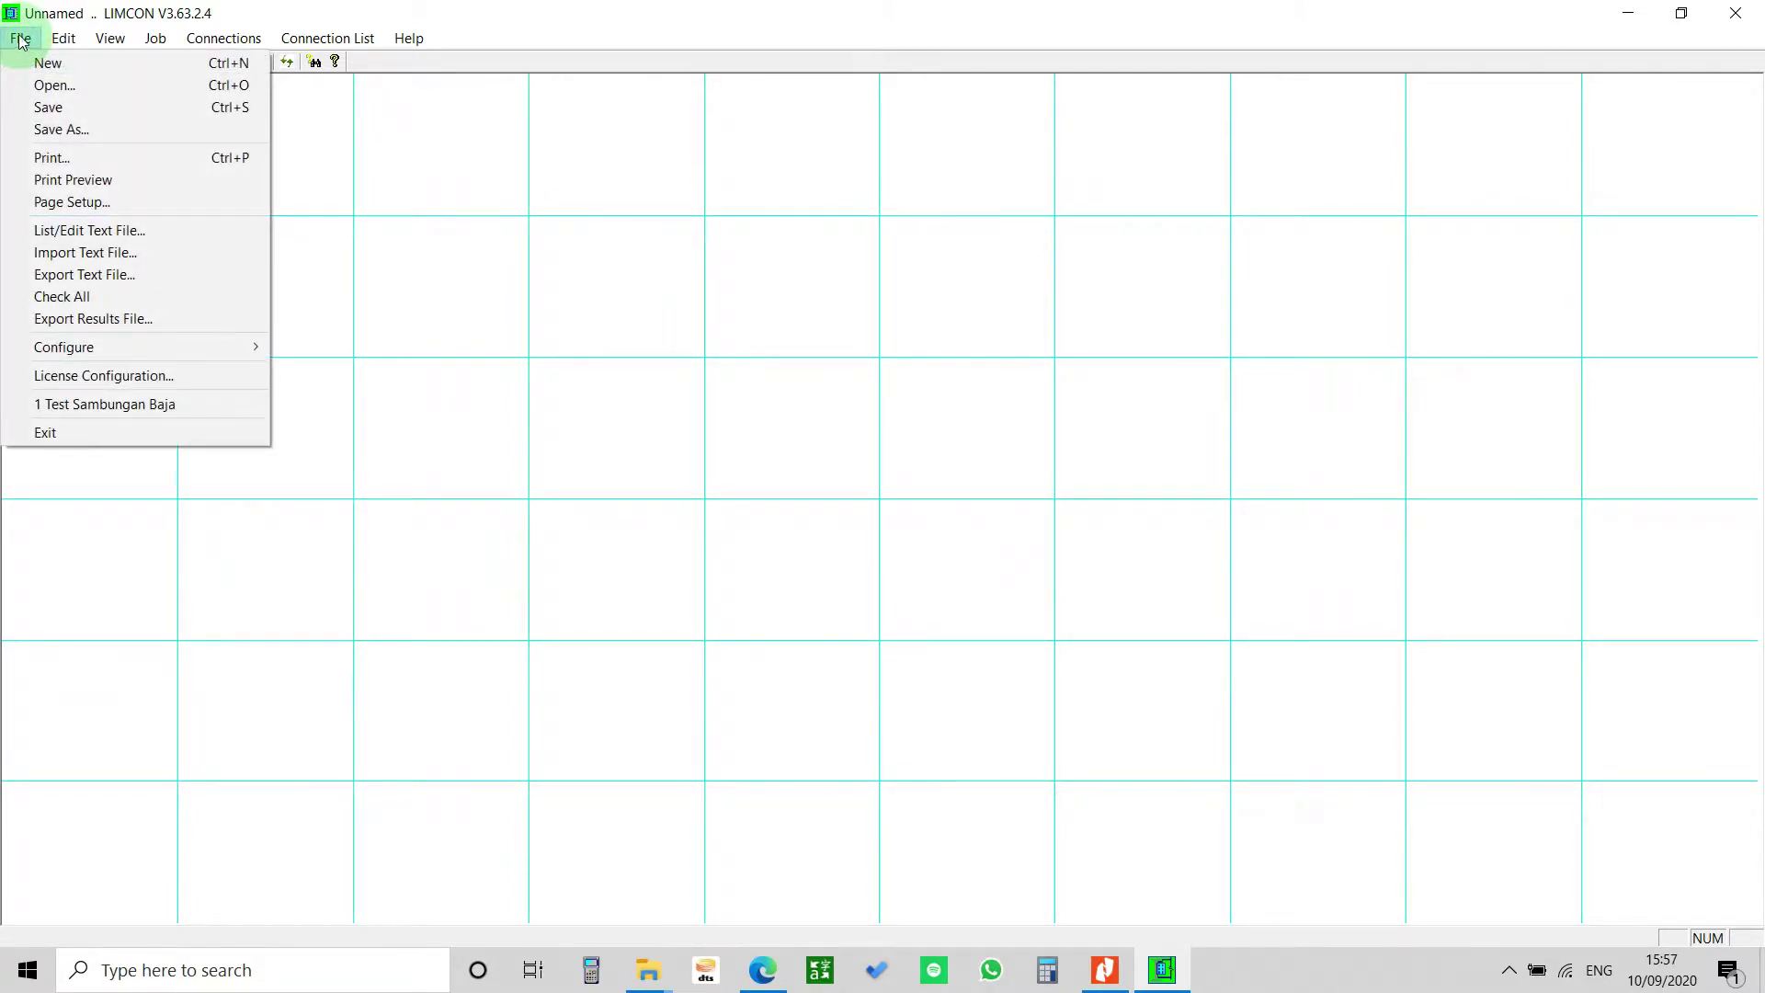
pyautogui.moveTo(102, 352)
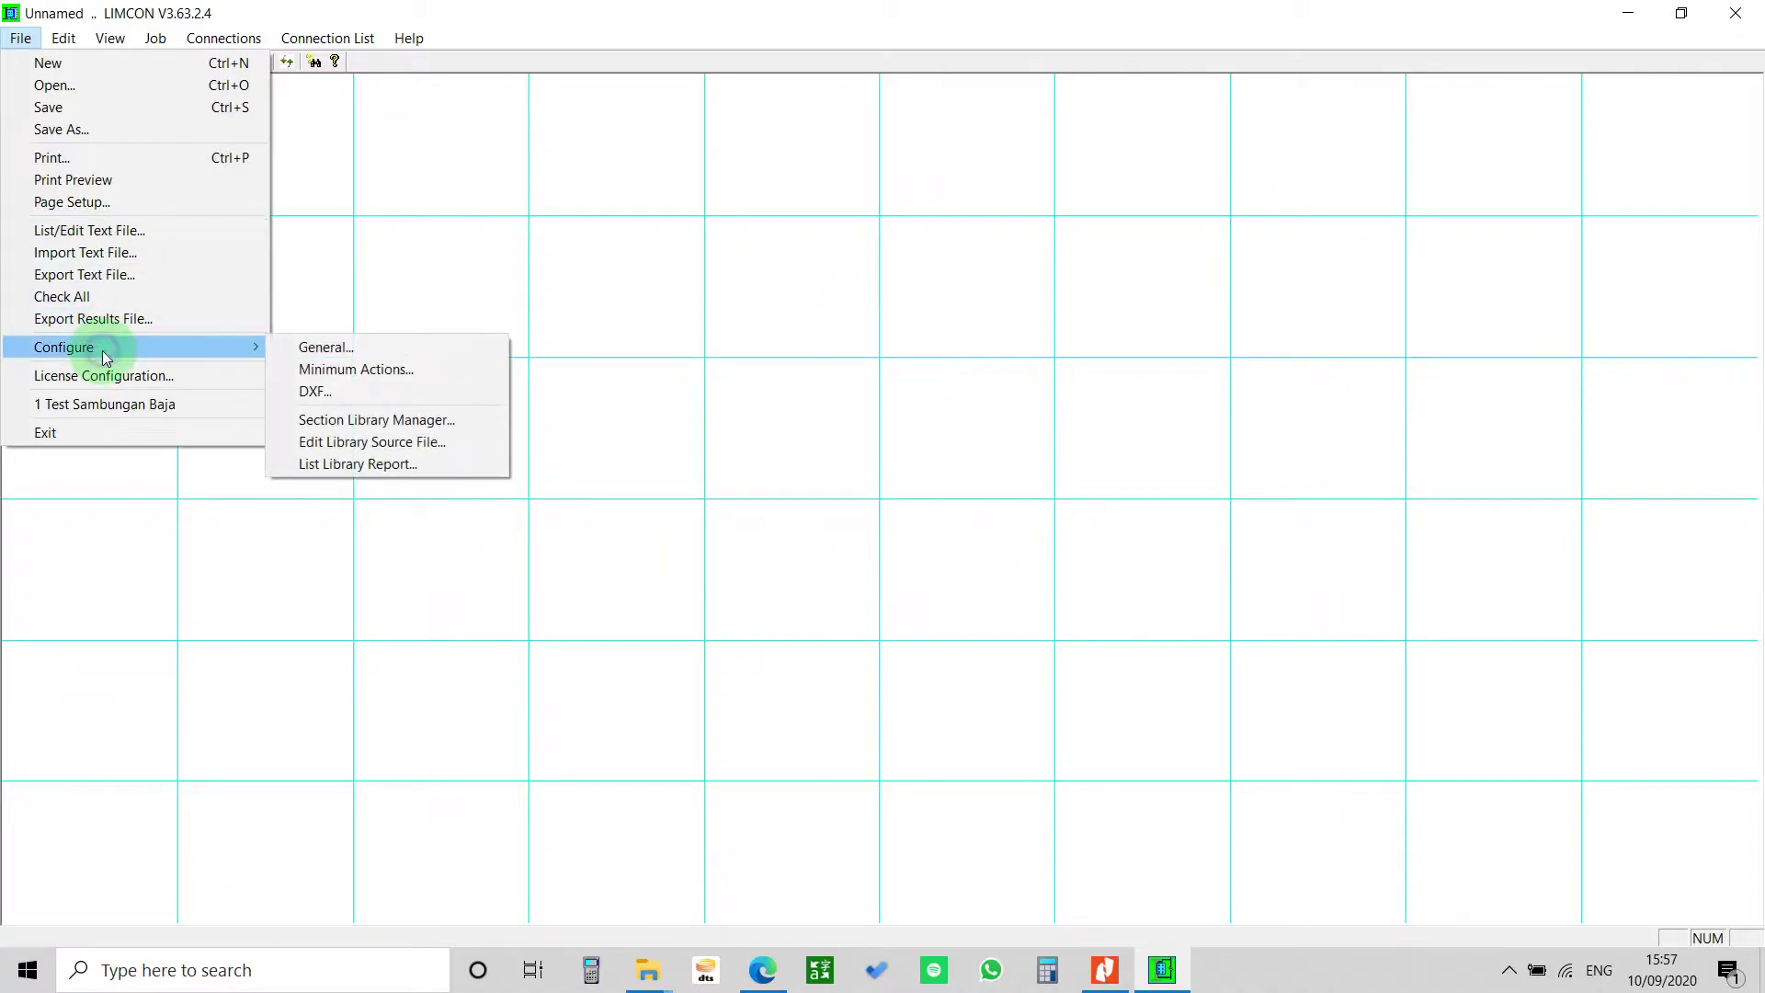
pyautogui.click(394, 421)
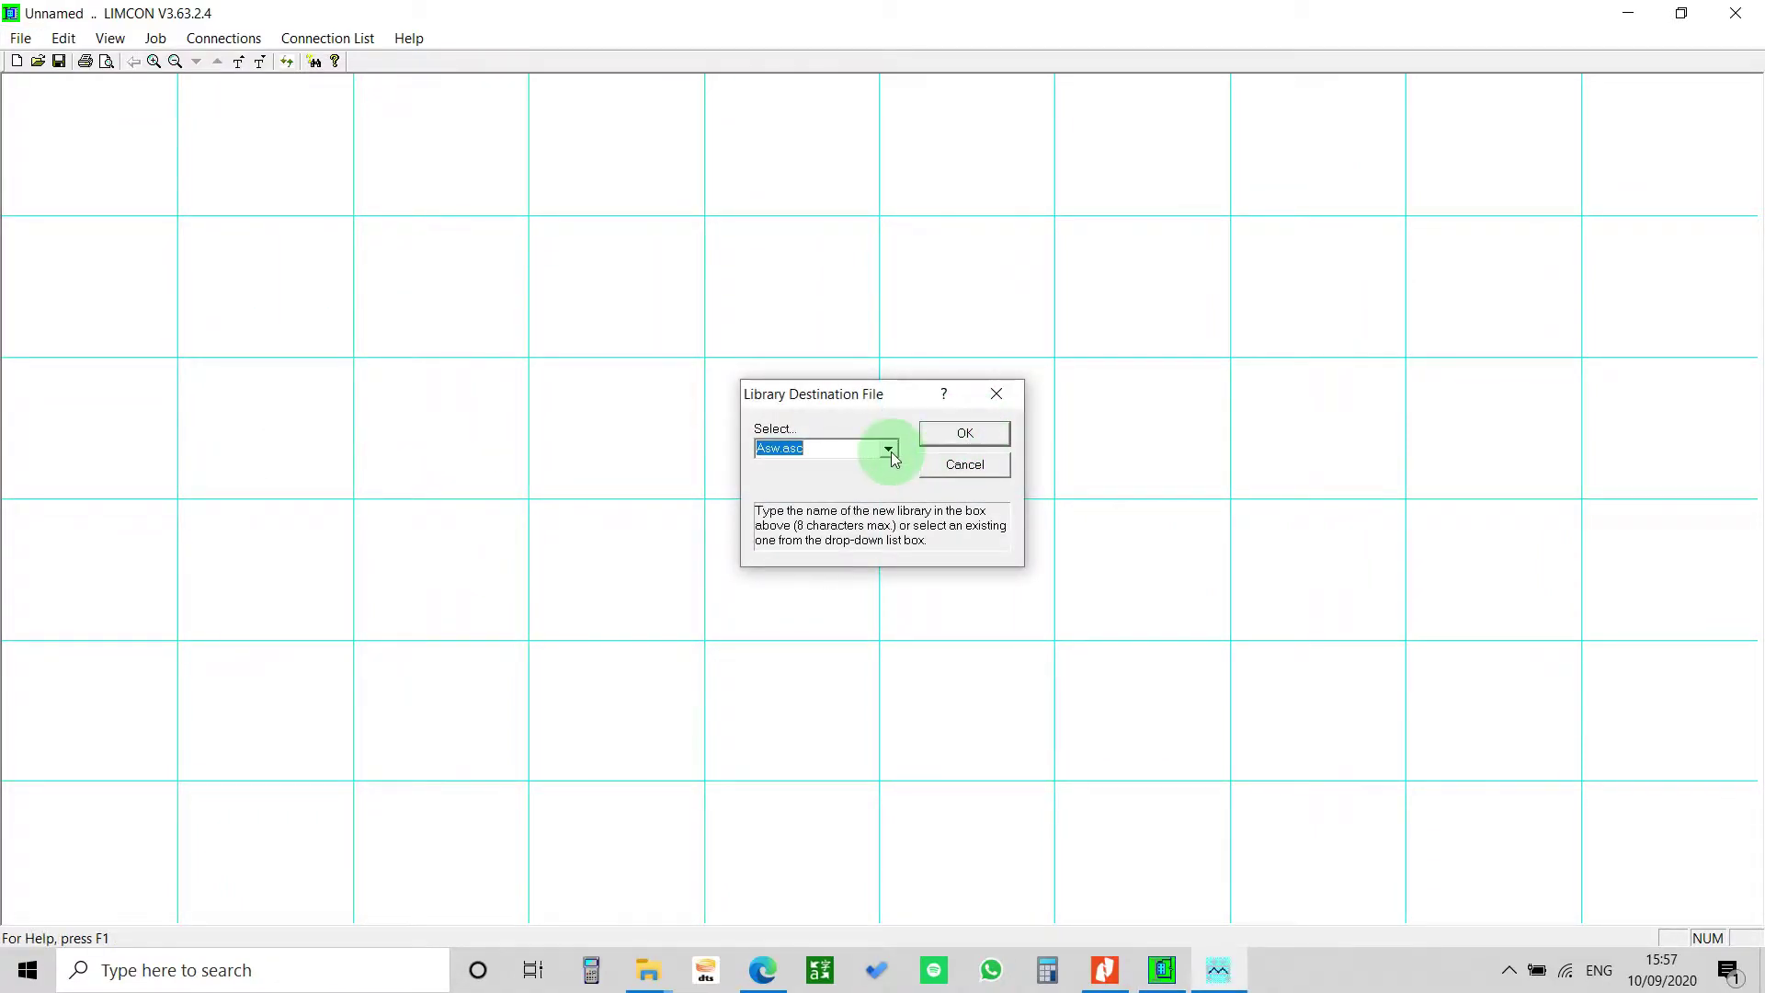
pyautogui.moveTo(838, 391); pyautogui.dragTo(777, 366)
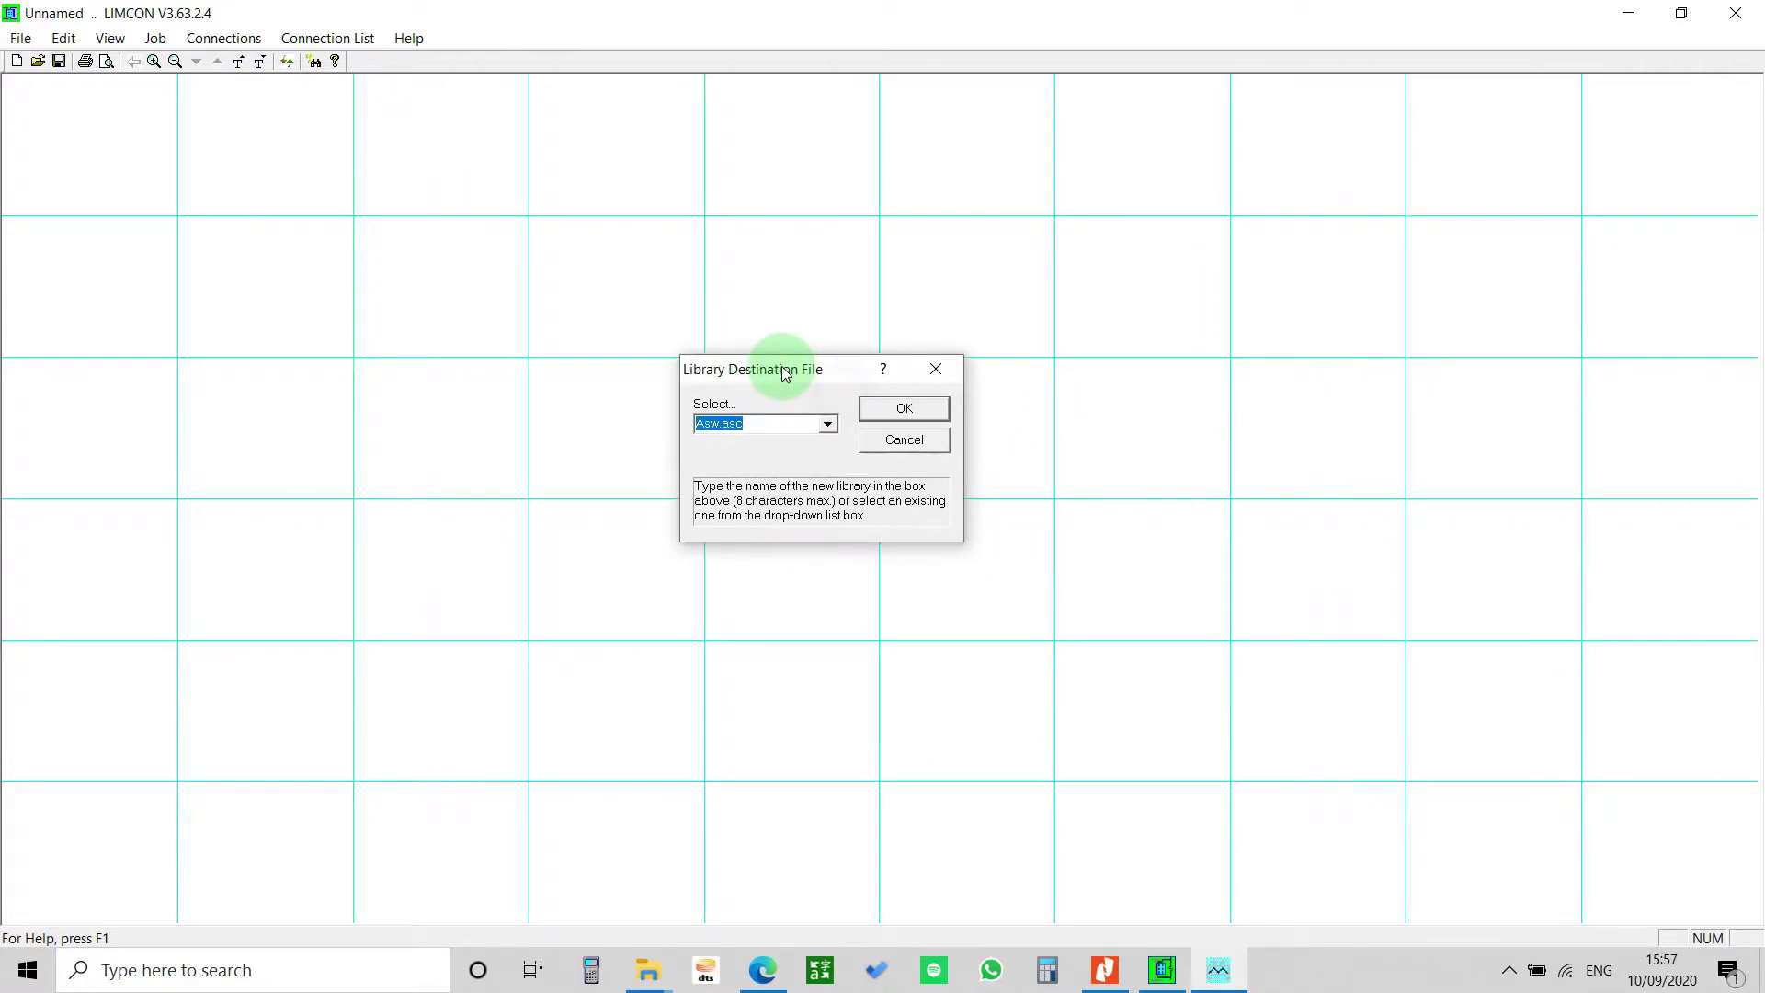
pyautogui.click(829, 424)
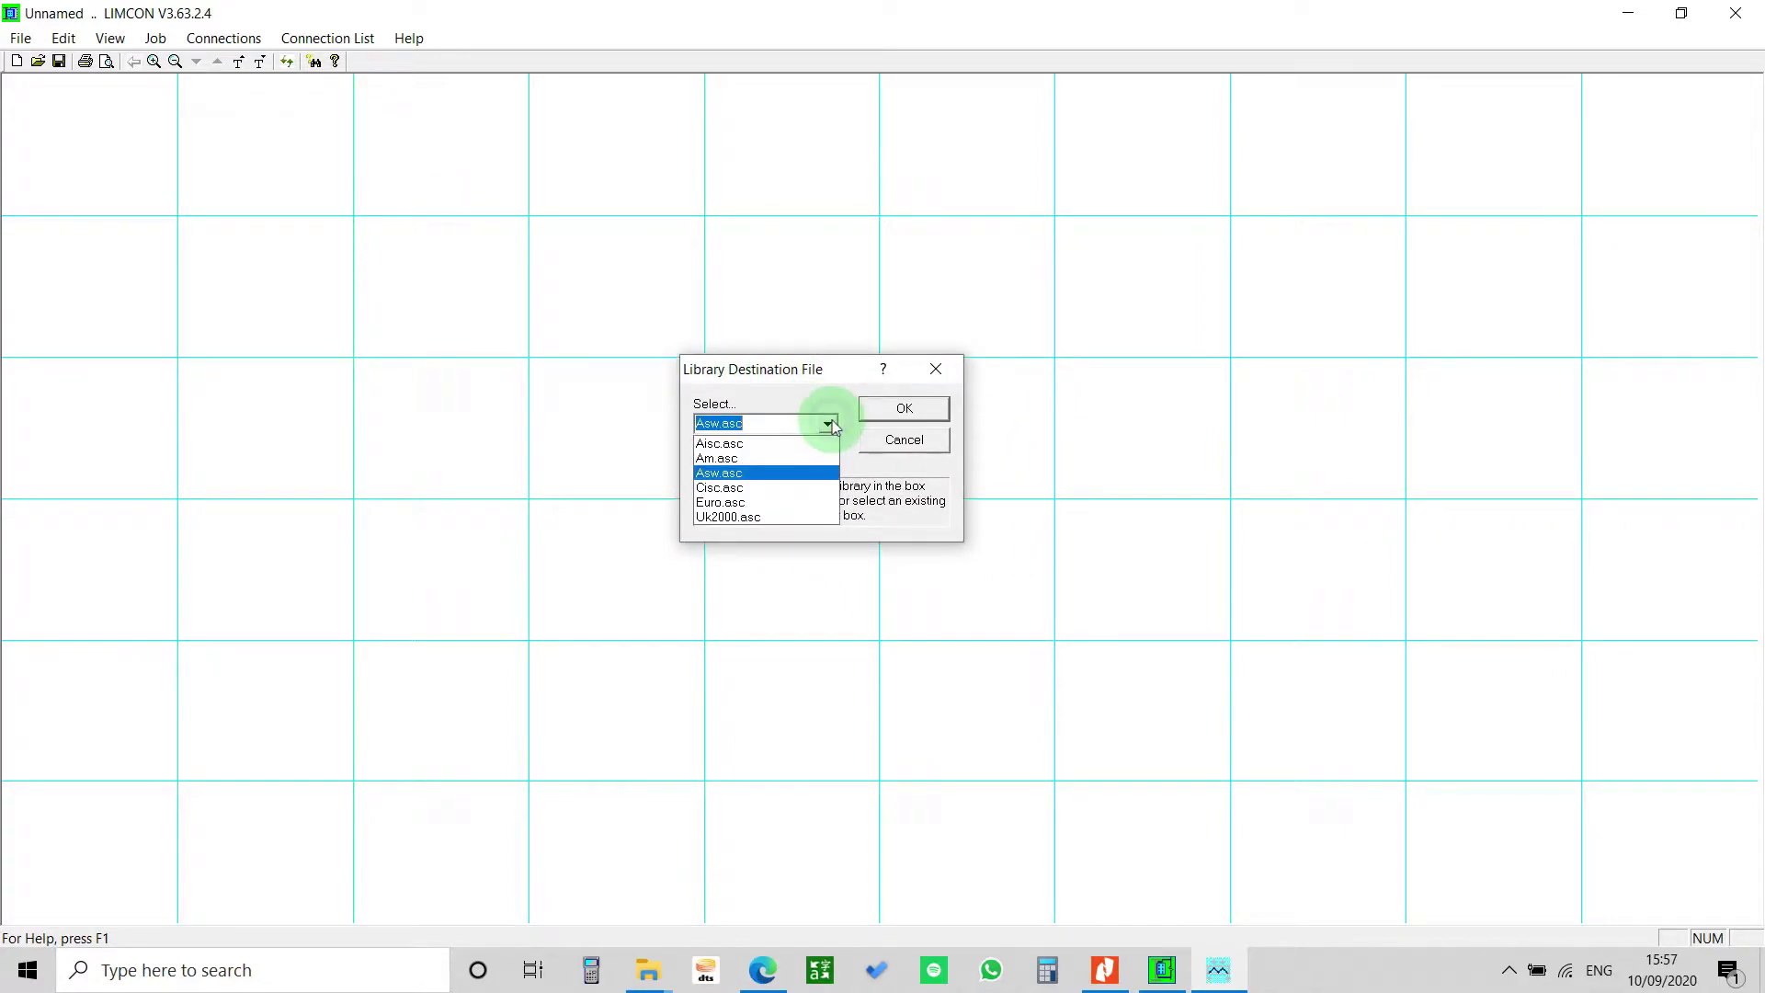
pyautogui.click(770, 472)
pyautogui.click(898, 405)
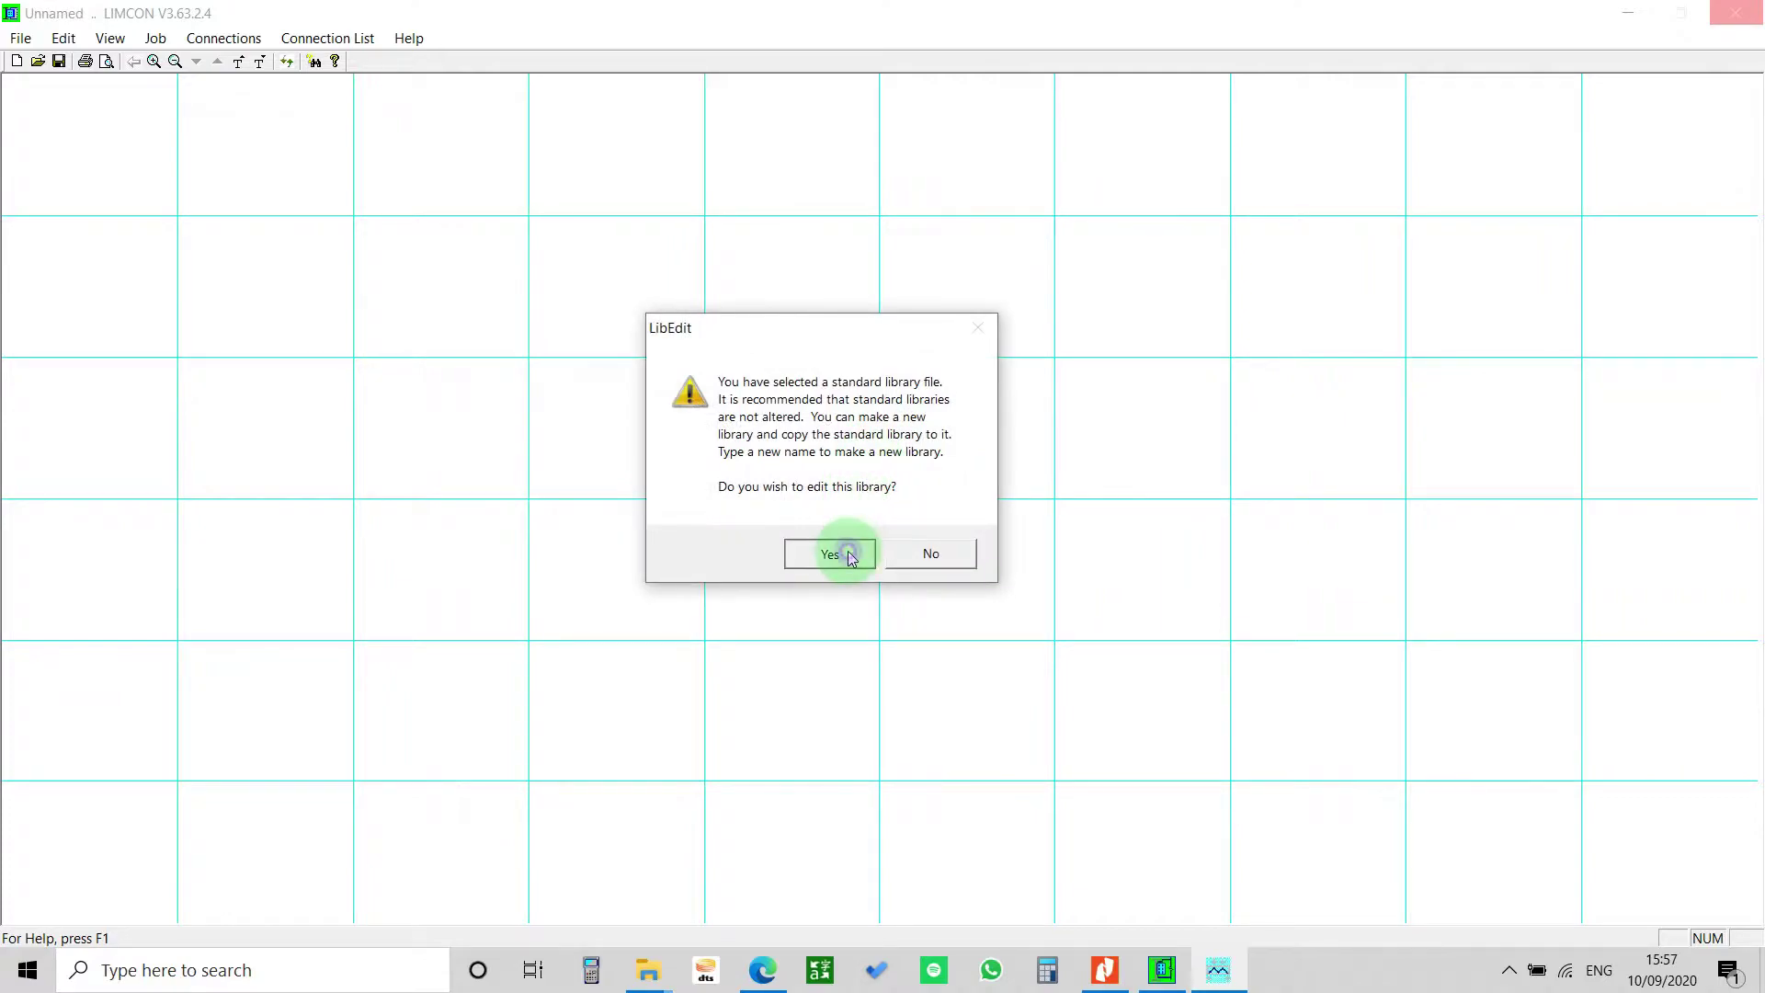
pyautogui.click(850, 558)
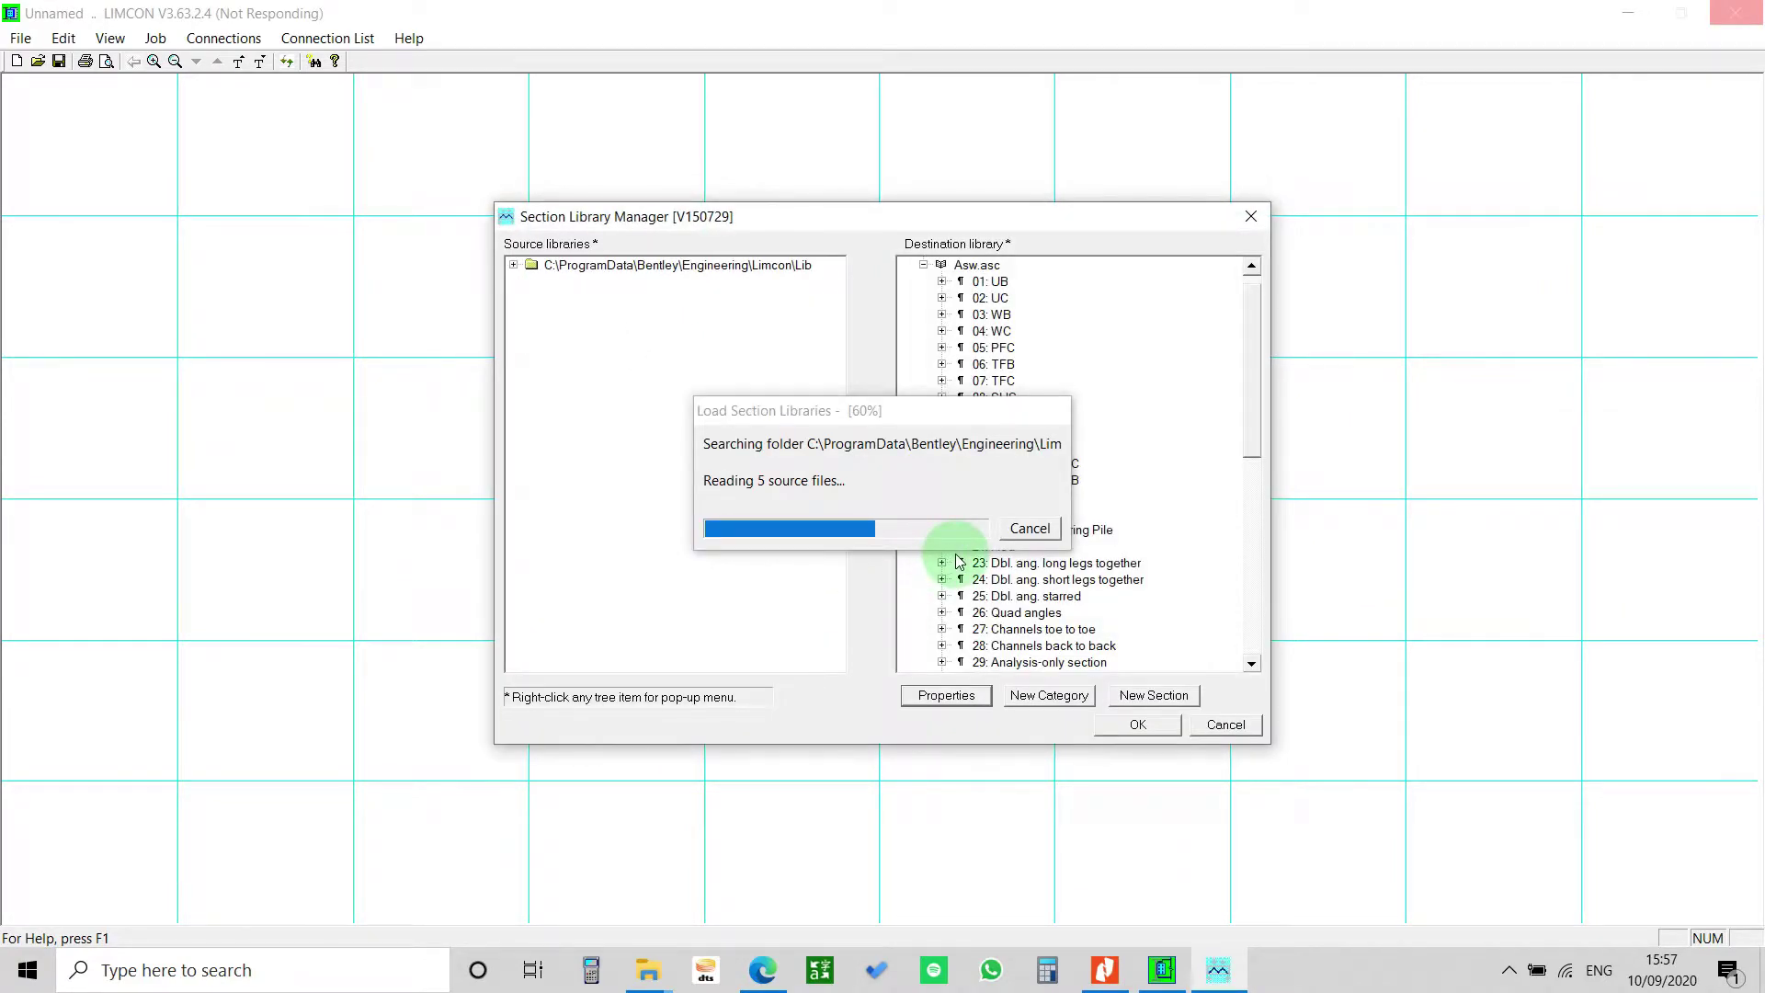
pyautogui.moveTo(862, 219); pyautogui.dragTo(748, 223)
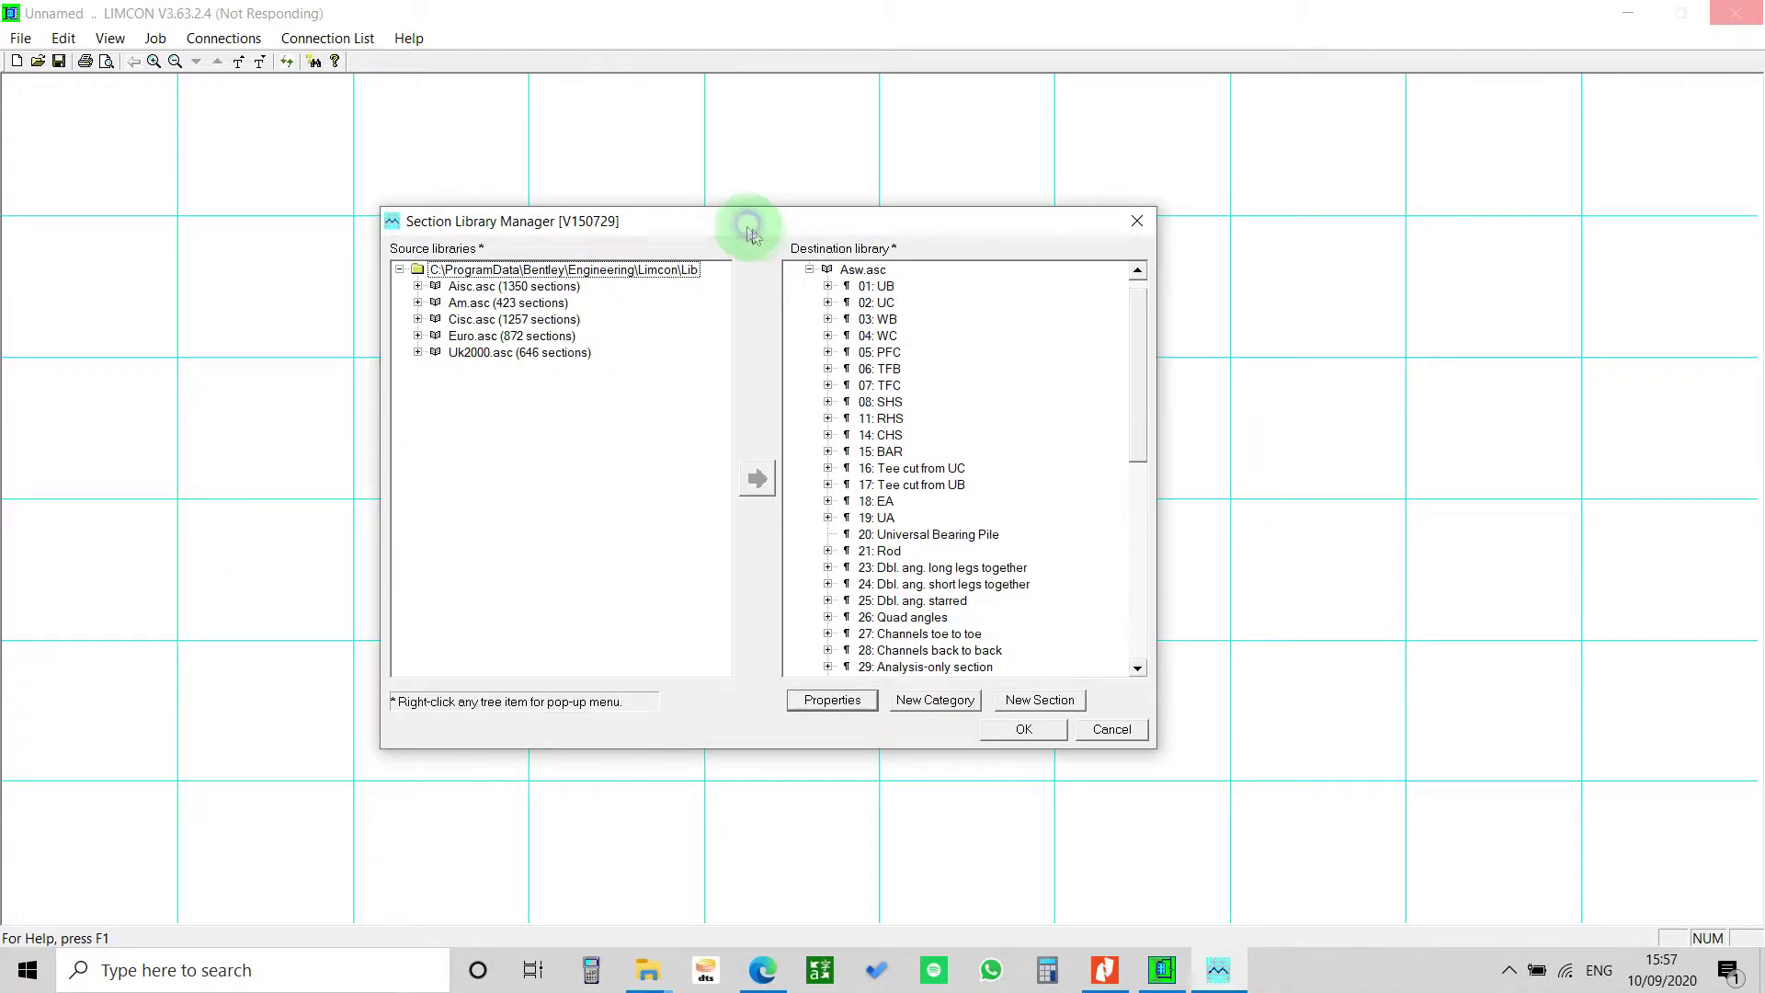
pyautogui.moveTo(747, 223); pyautogui.dragTo(759, 235)
# - Examine the last categories of the Asw.asc destination library, expanding WH Profile and SH Profile to review their sections
pyautogui.scroll(1, 1072, 467)
pyautogui.scroll(-9, 1072, 467)
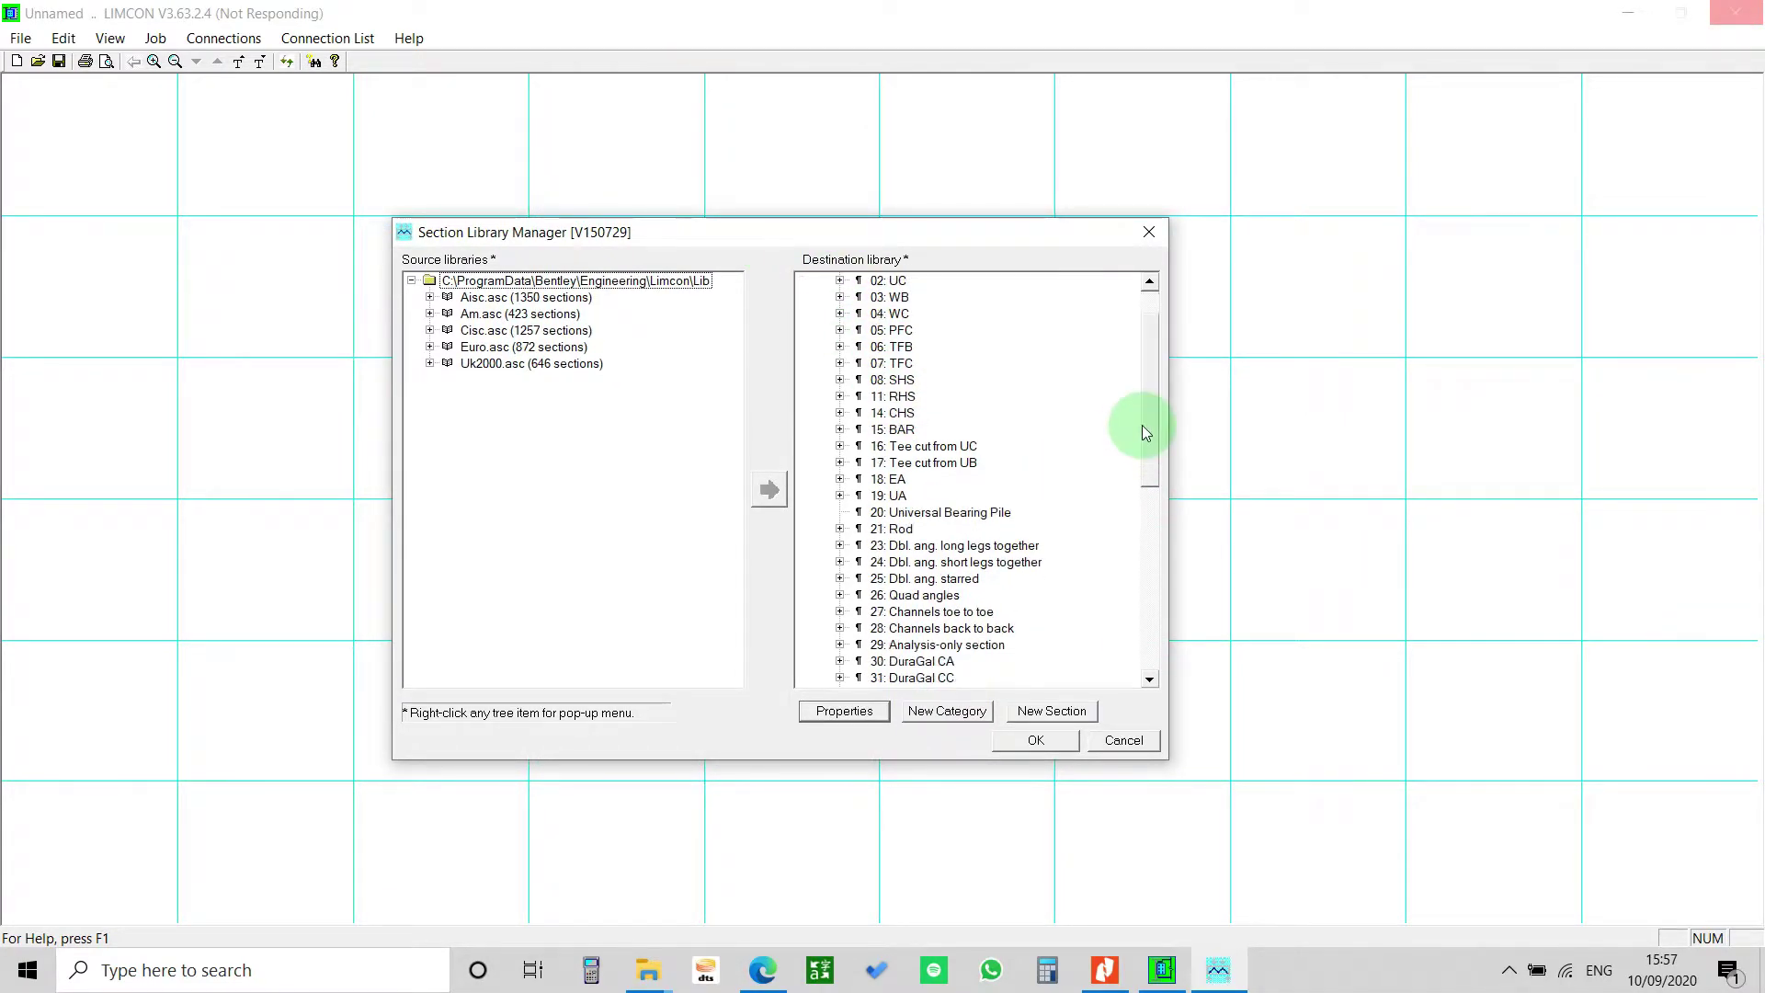
pyautogui.scroll(-1, 1112, 501)
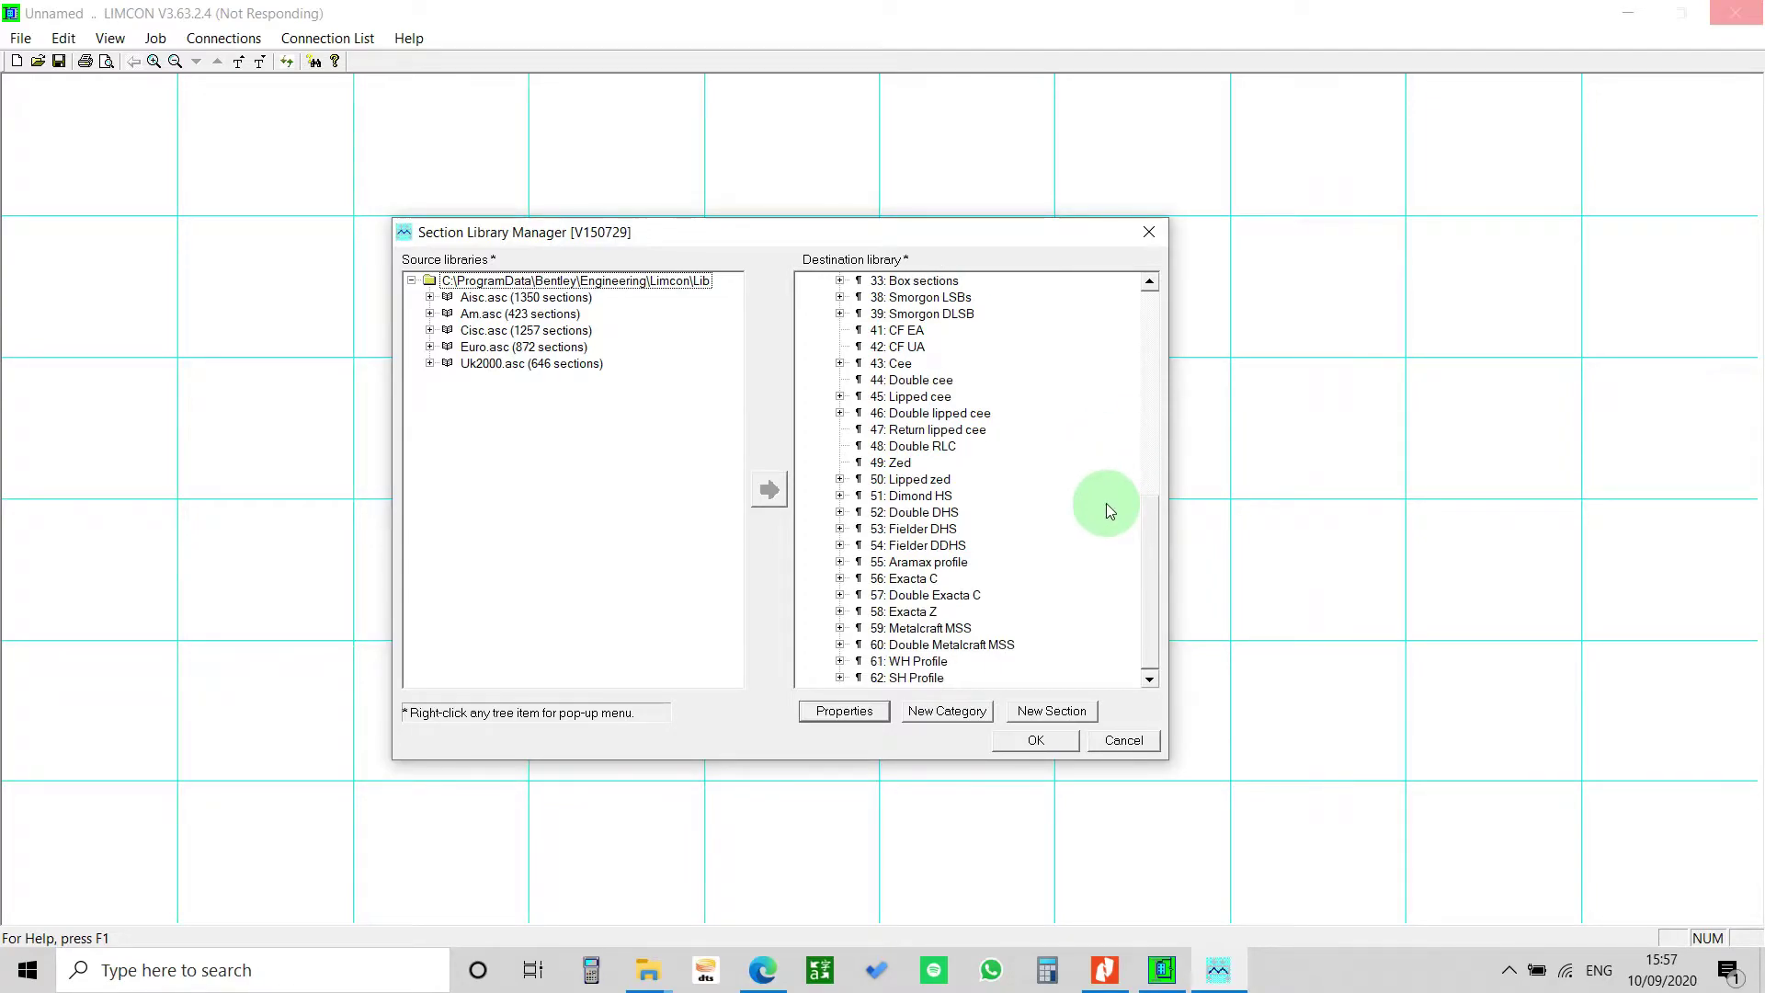
pyautogui.click(923, 647)
pyautogui.click(922, 663)
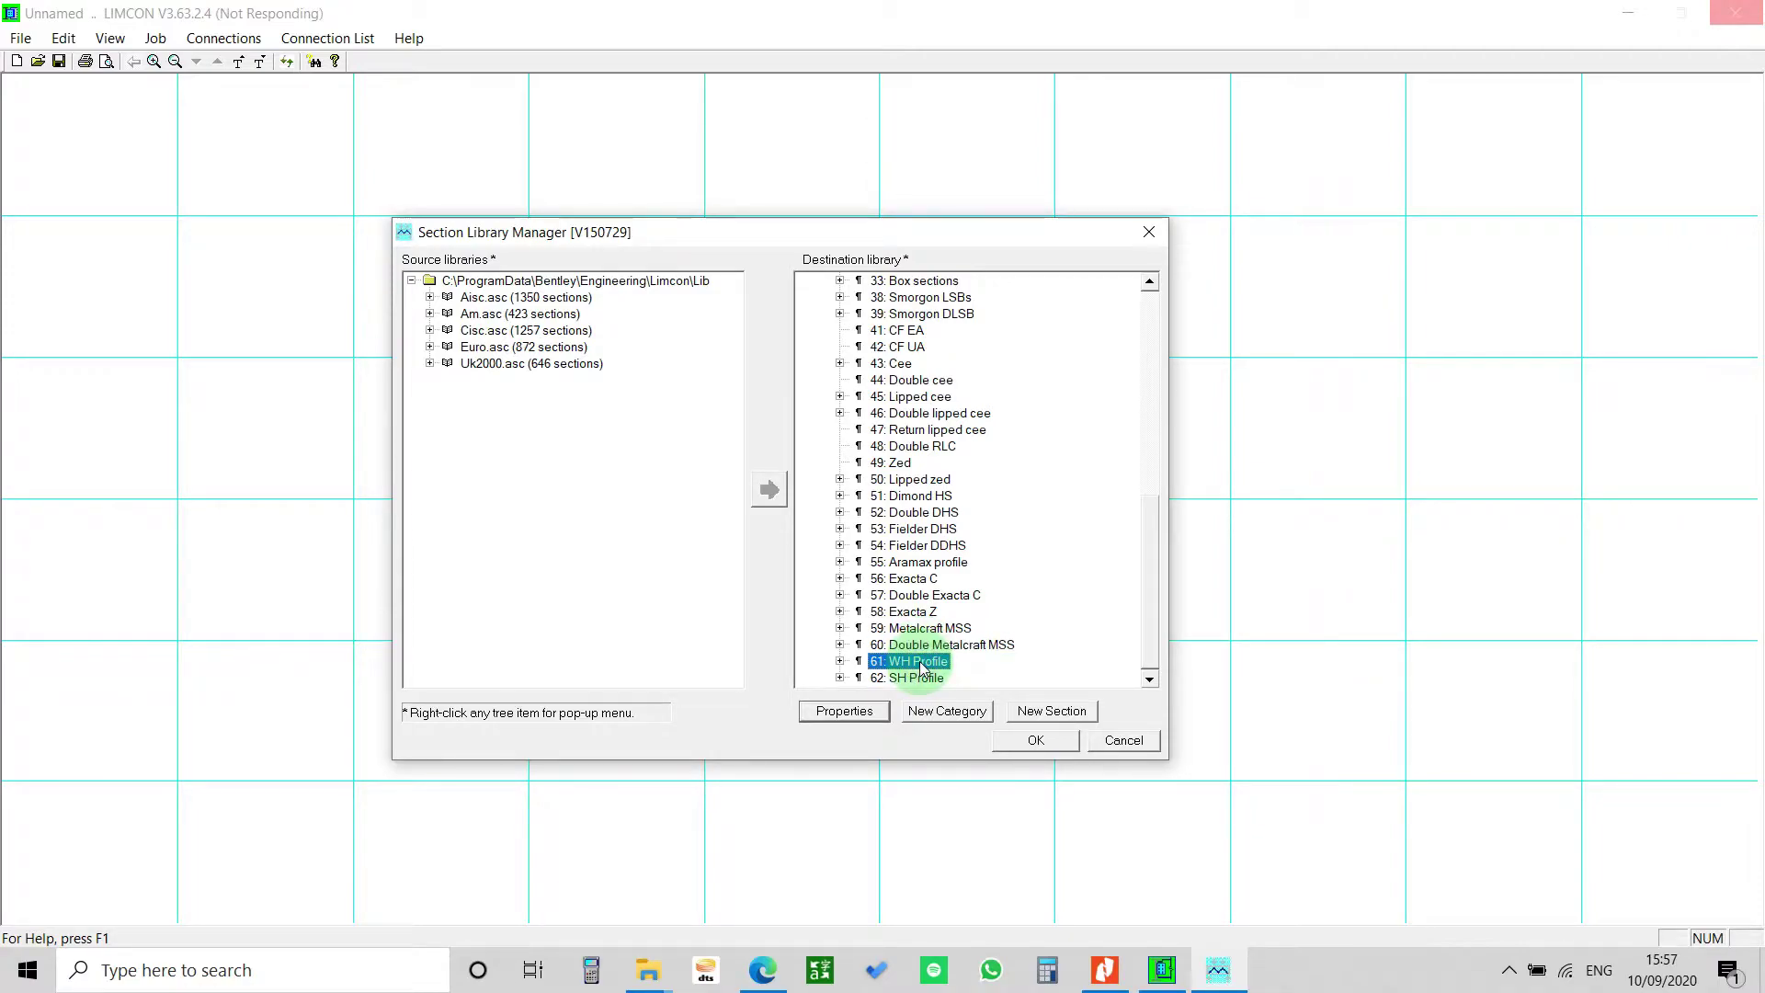
pyautogui.click(840, 662)
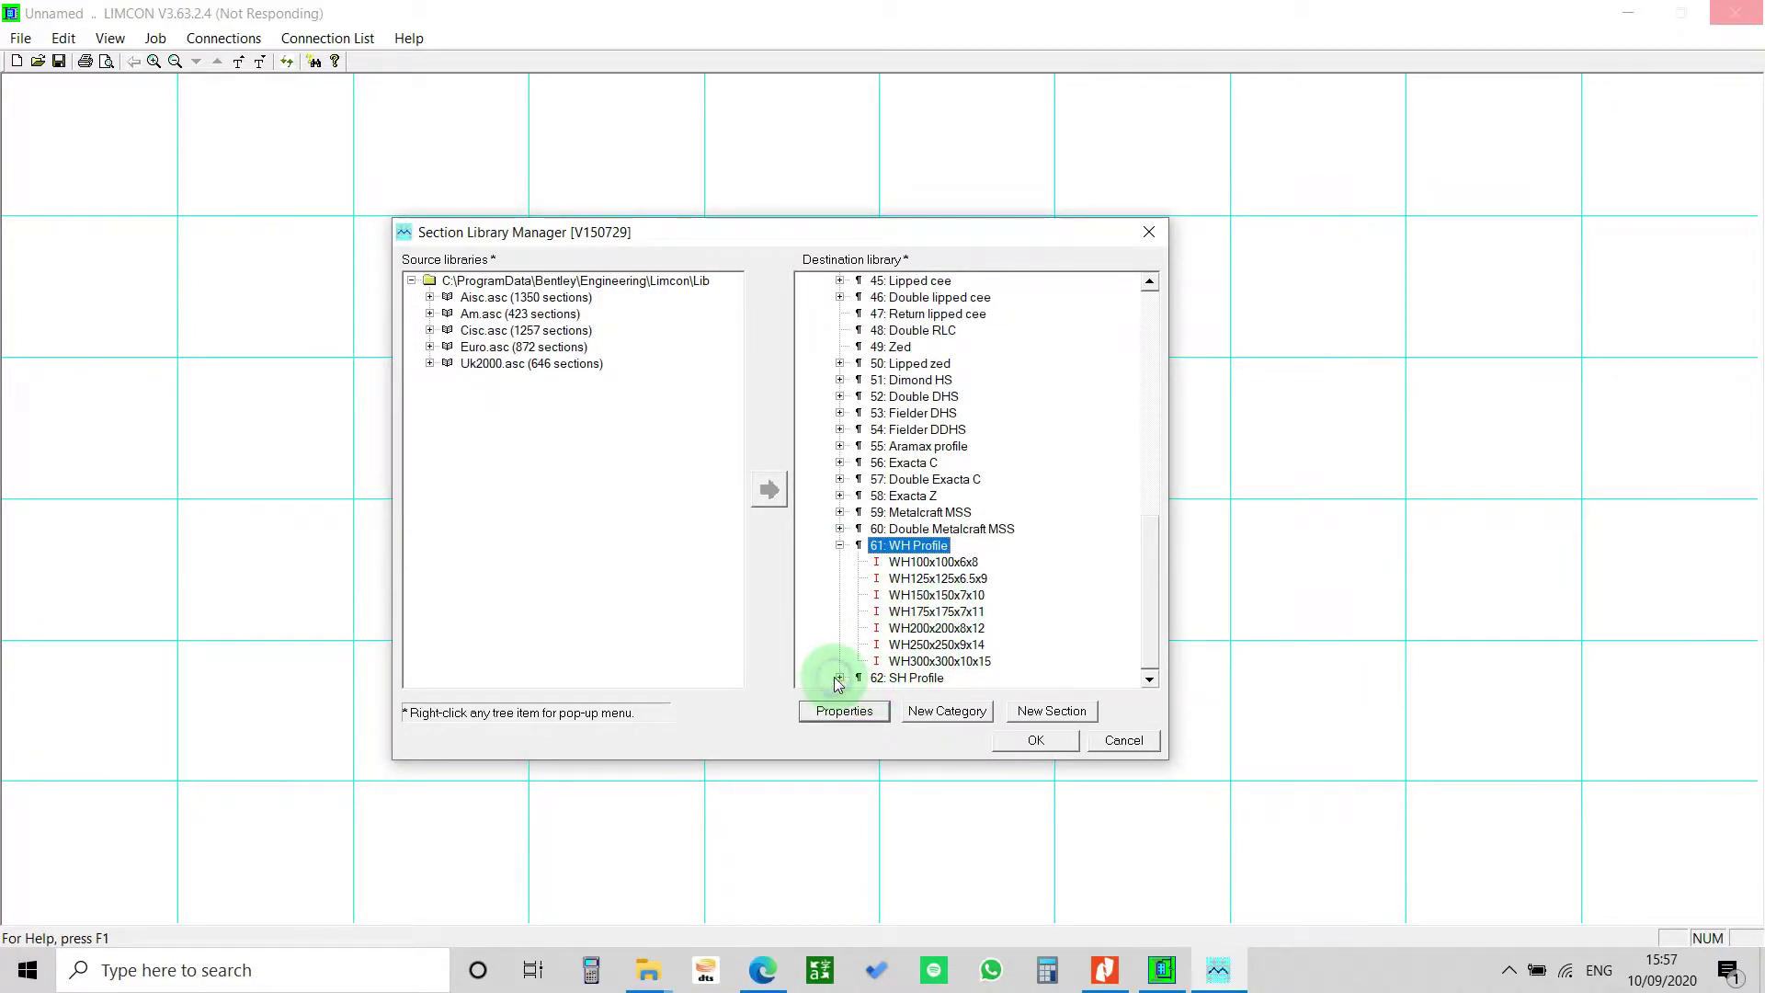
pyautogui.click(839, 678)
pyautogui.click(956, 501)
pyautogui.click(956, 514)
pyautogui.click(952, 548)
pyautogui.click(948, 596)
pyautogui.click(939, 645)
pyautogui.click(939, 677)
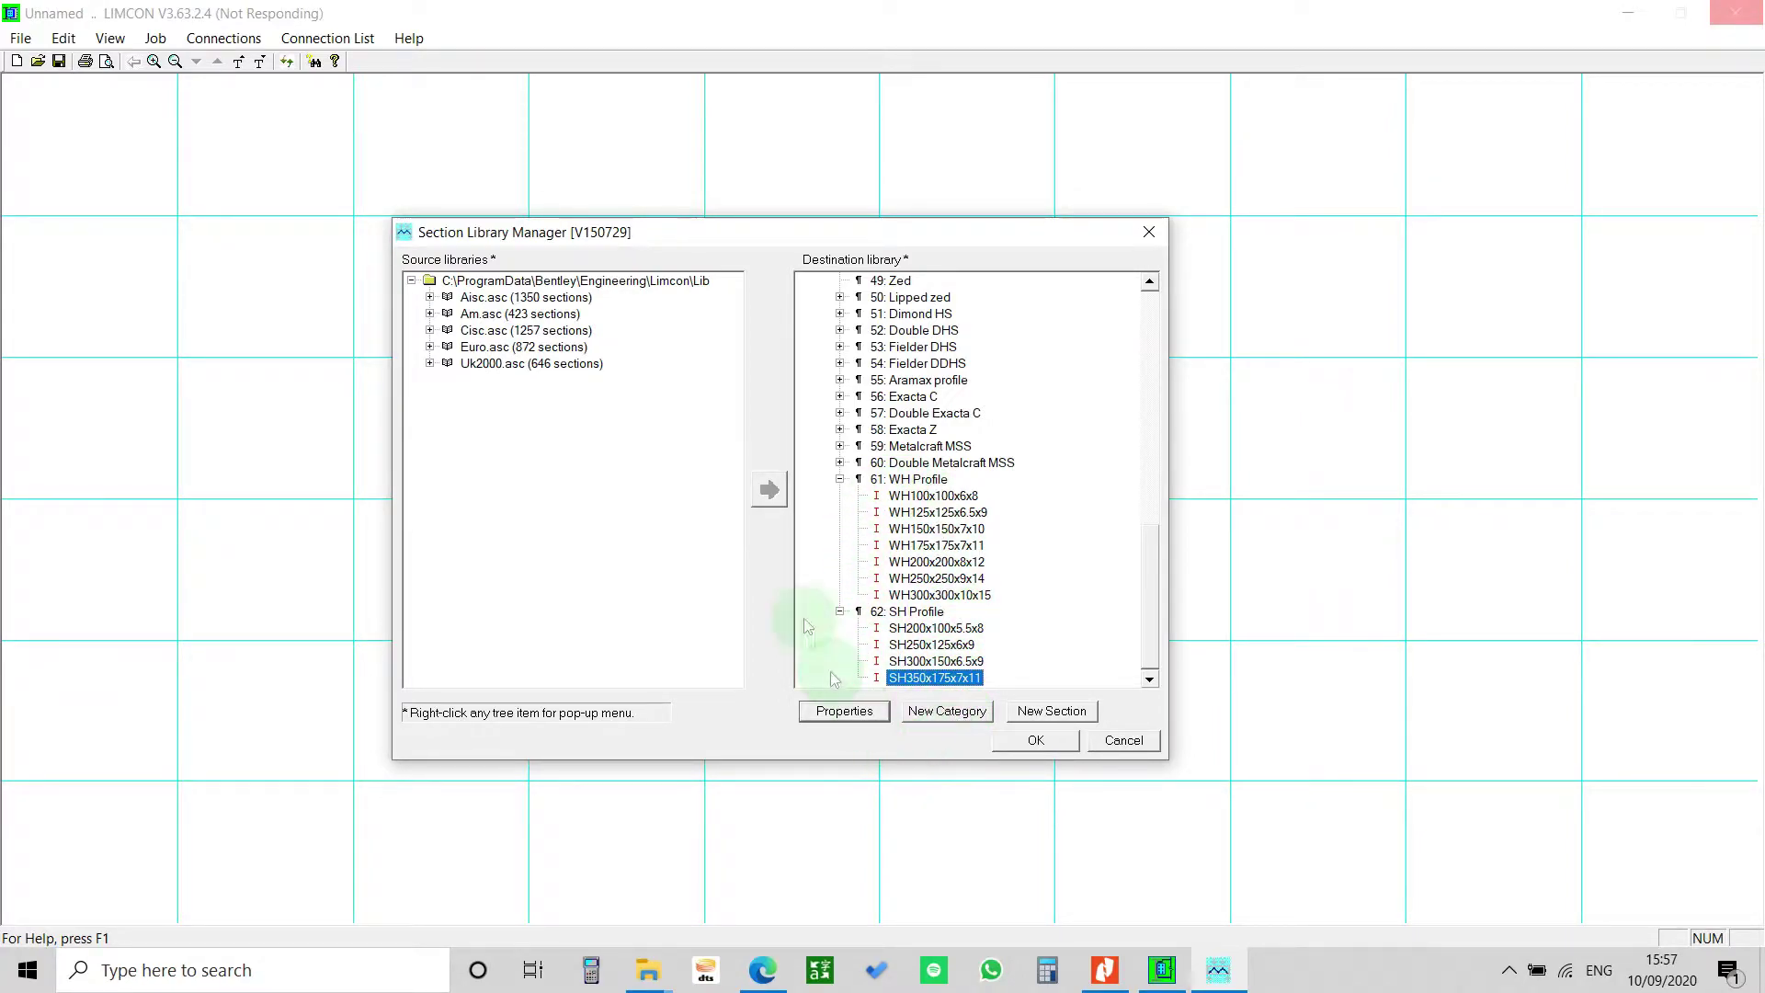
# - Create a new section category number 63 named SH Profile-2 in the Asw.asc library
pyautogui.click(935, 717)
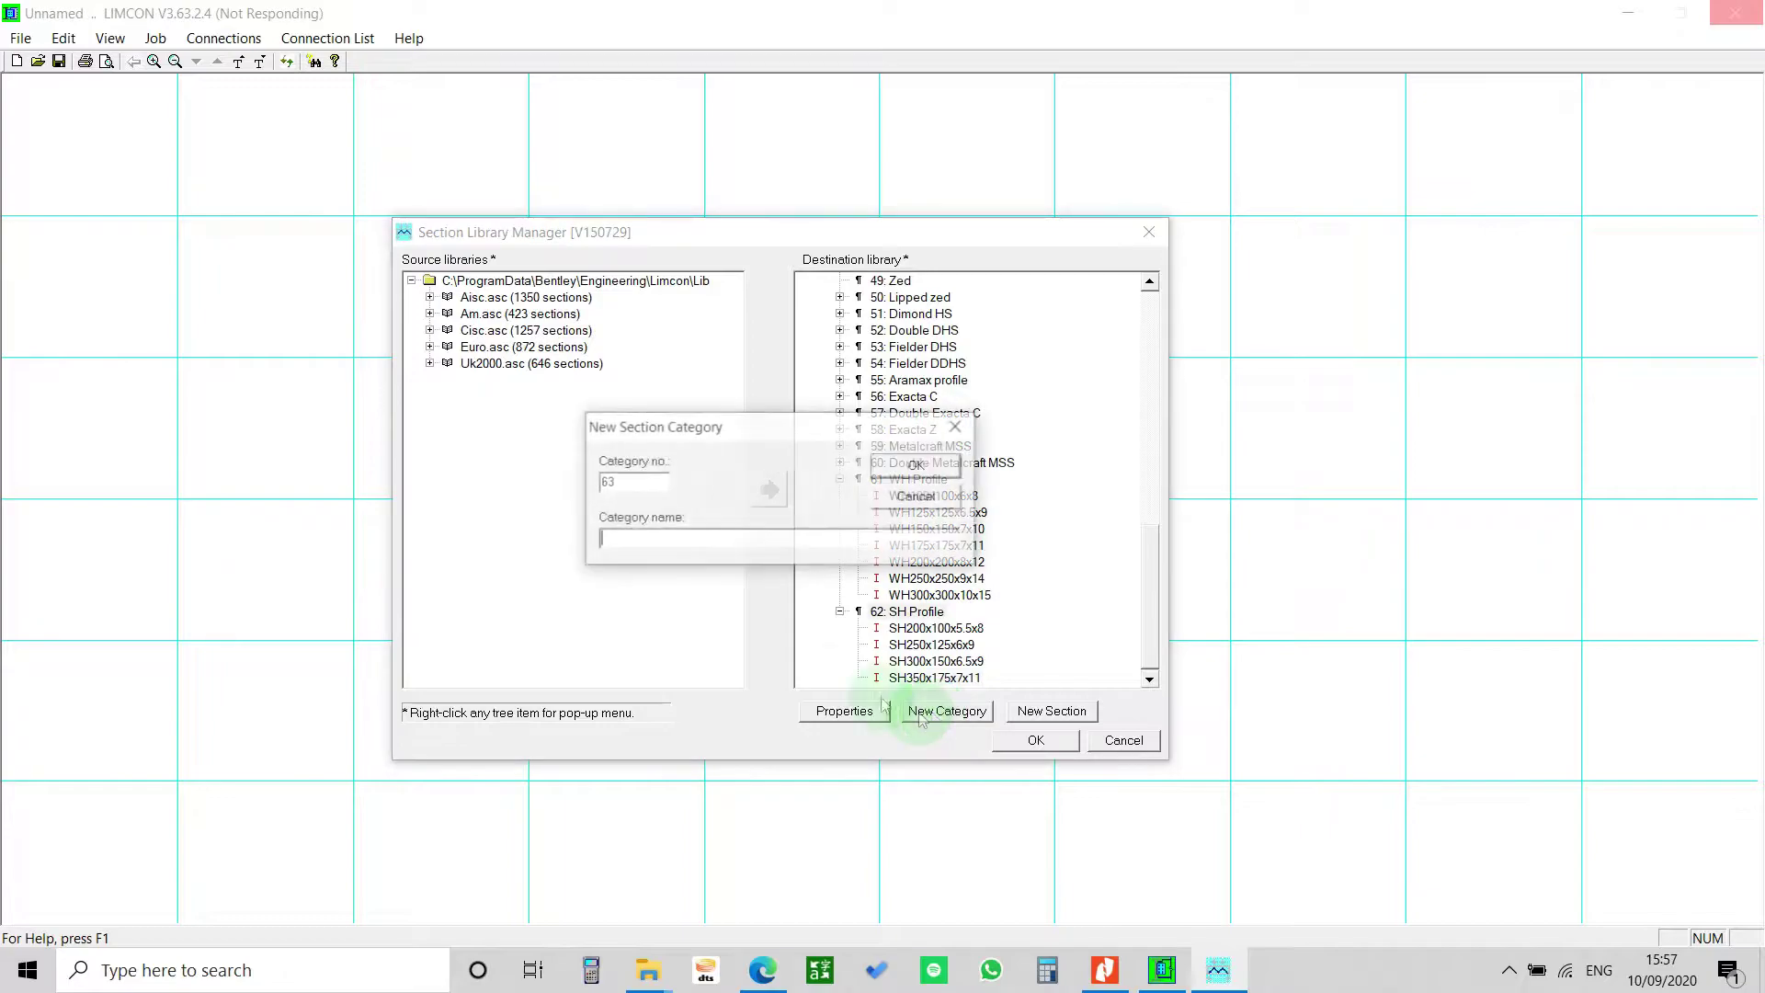
pyautogui.moveTo(669, 418); pyautogui.dragTo(673, 377)
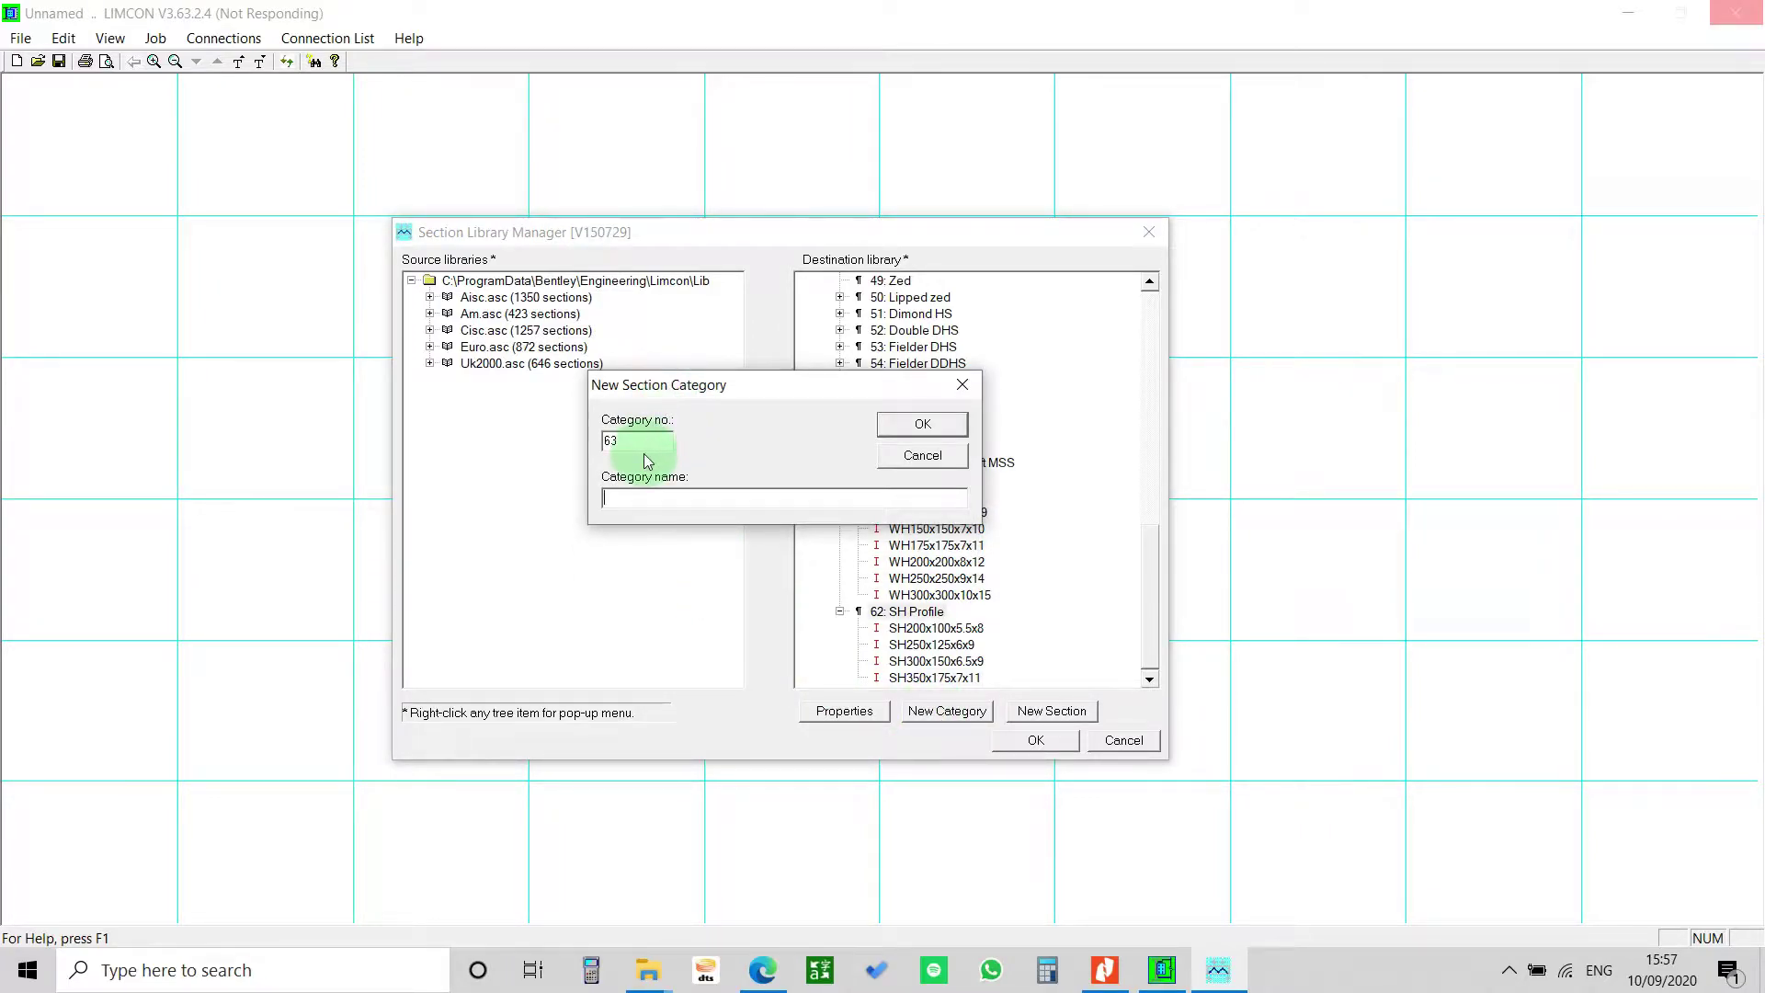
pyautogui.click(647, 443)
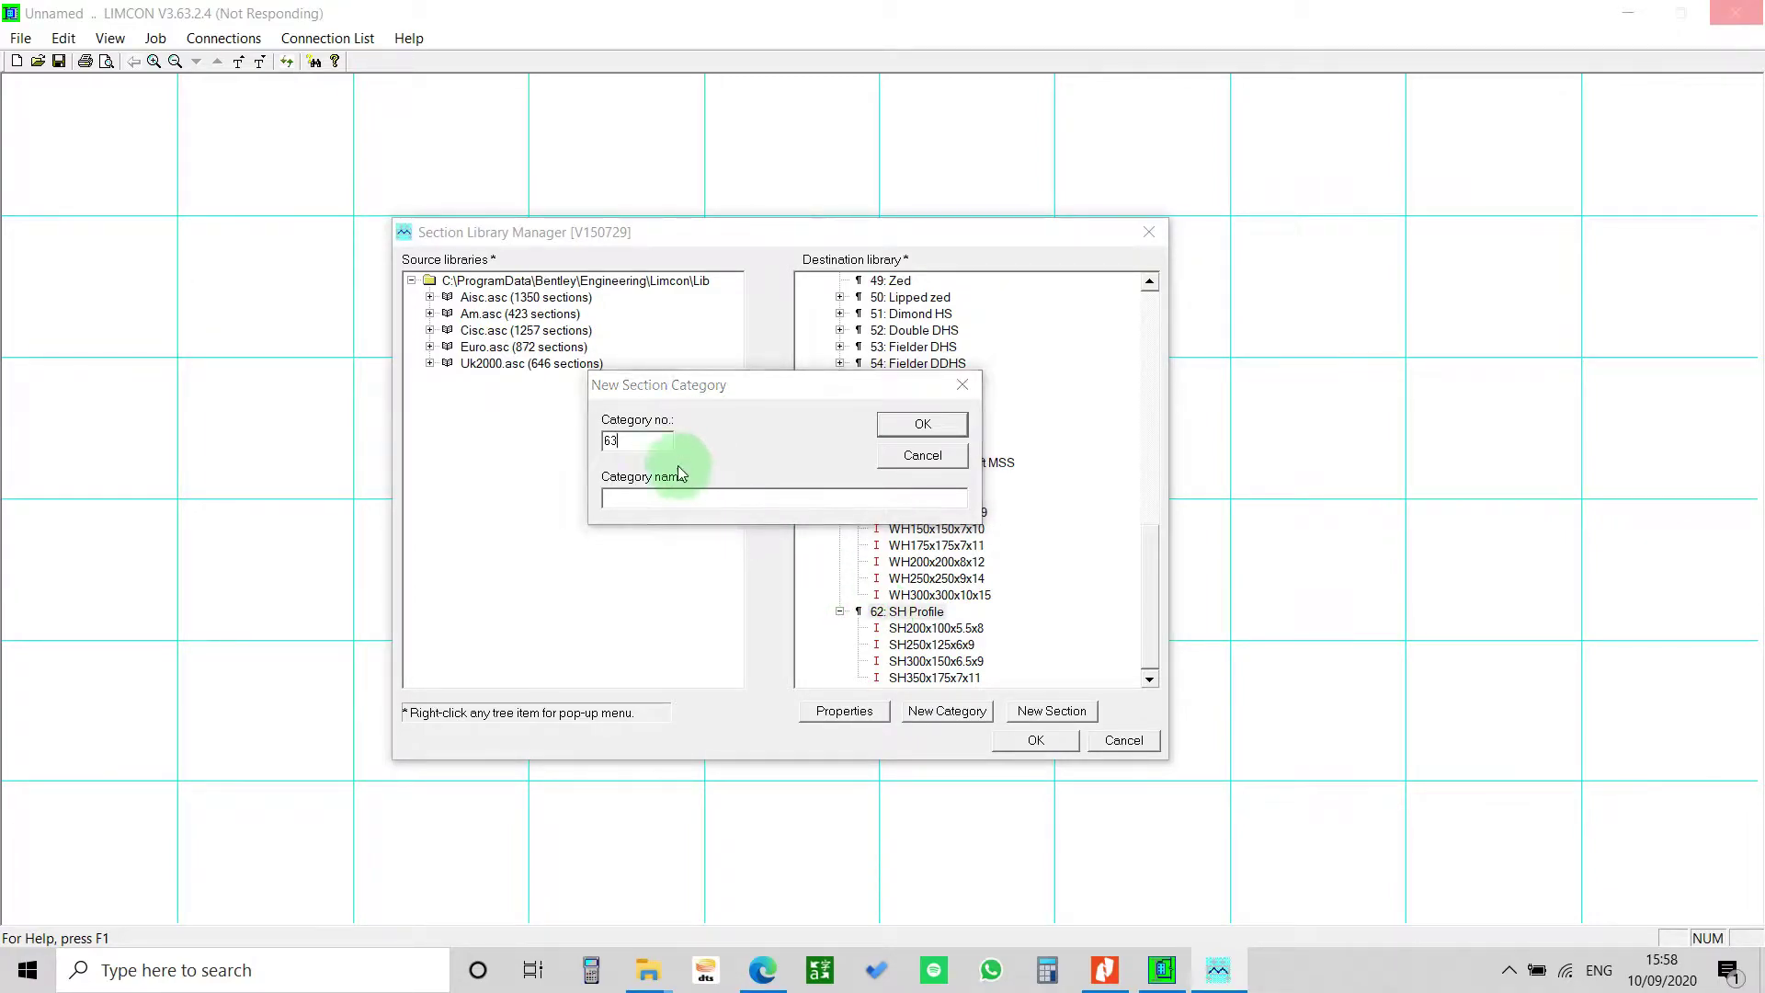
pyautogui.click(648, 497)
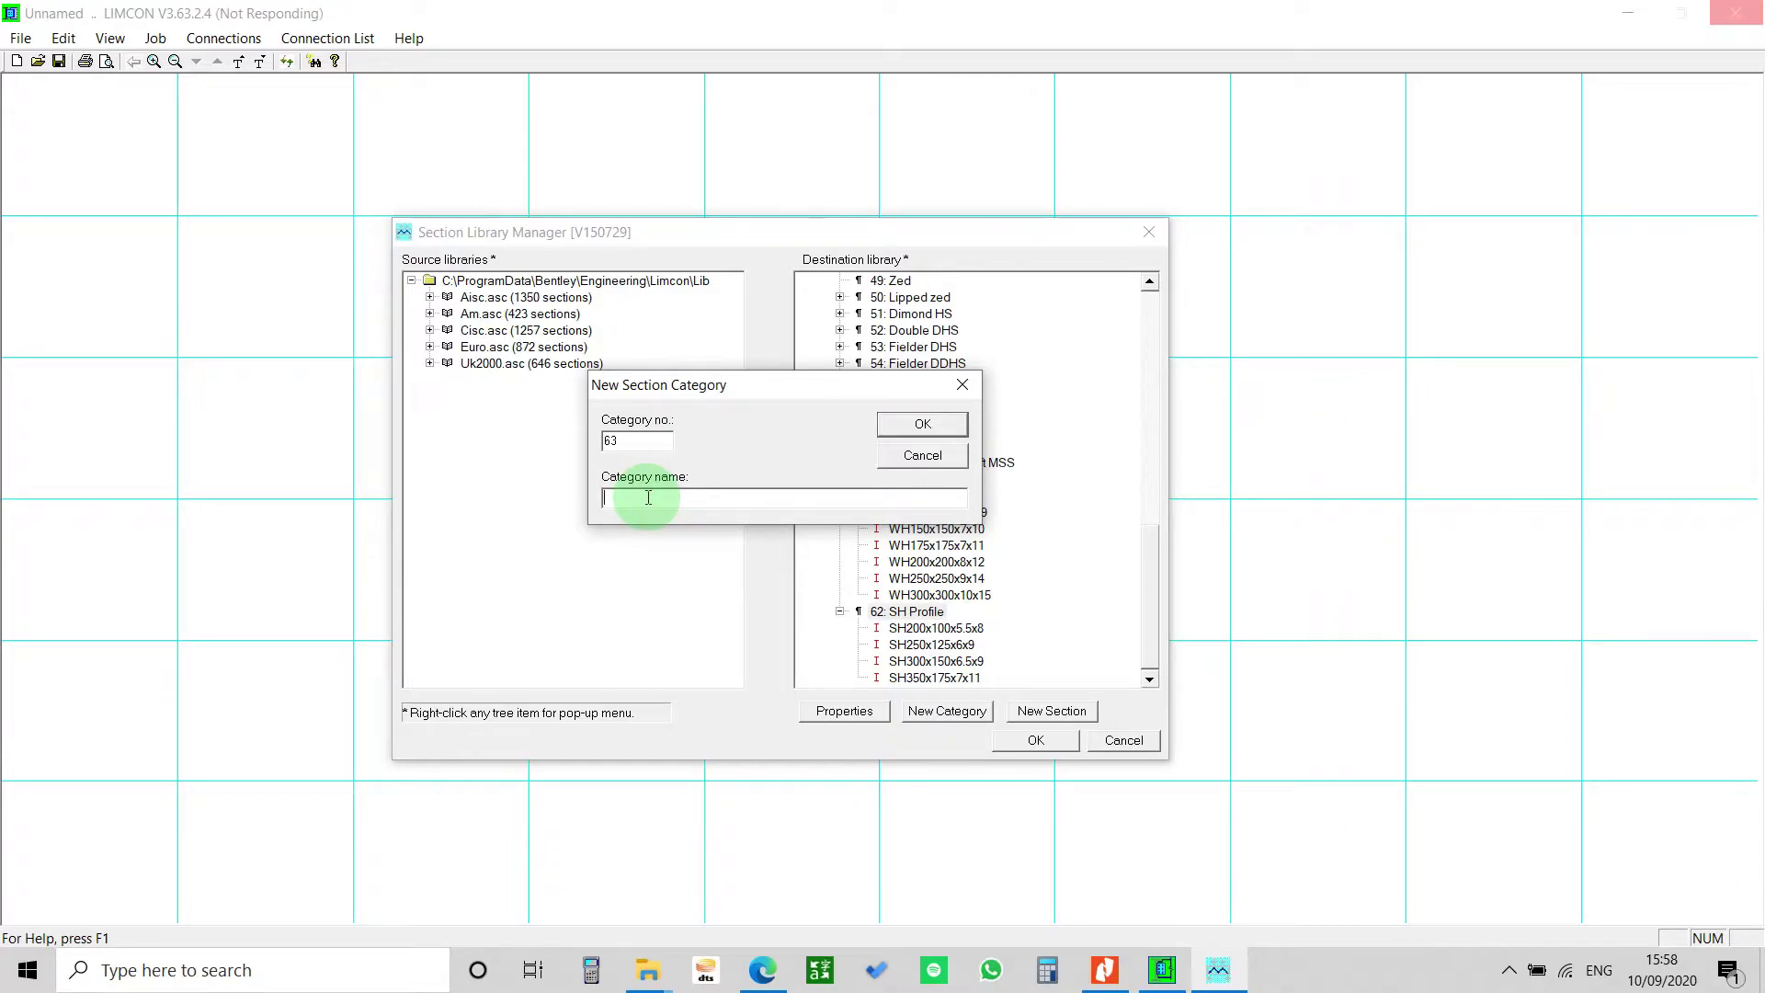
pyautogui.write('SH Profile-2')
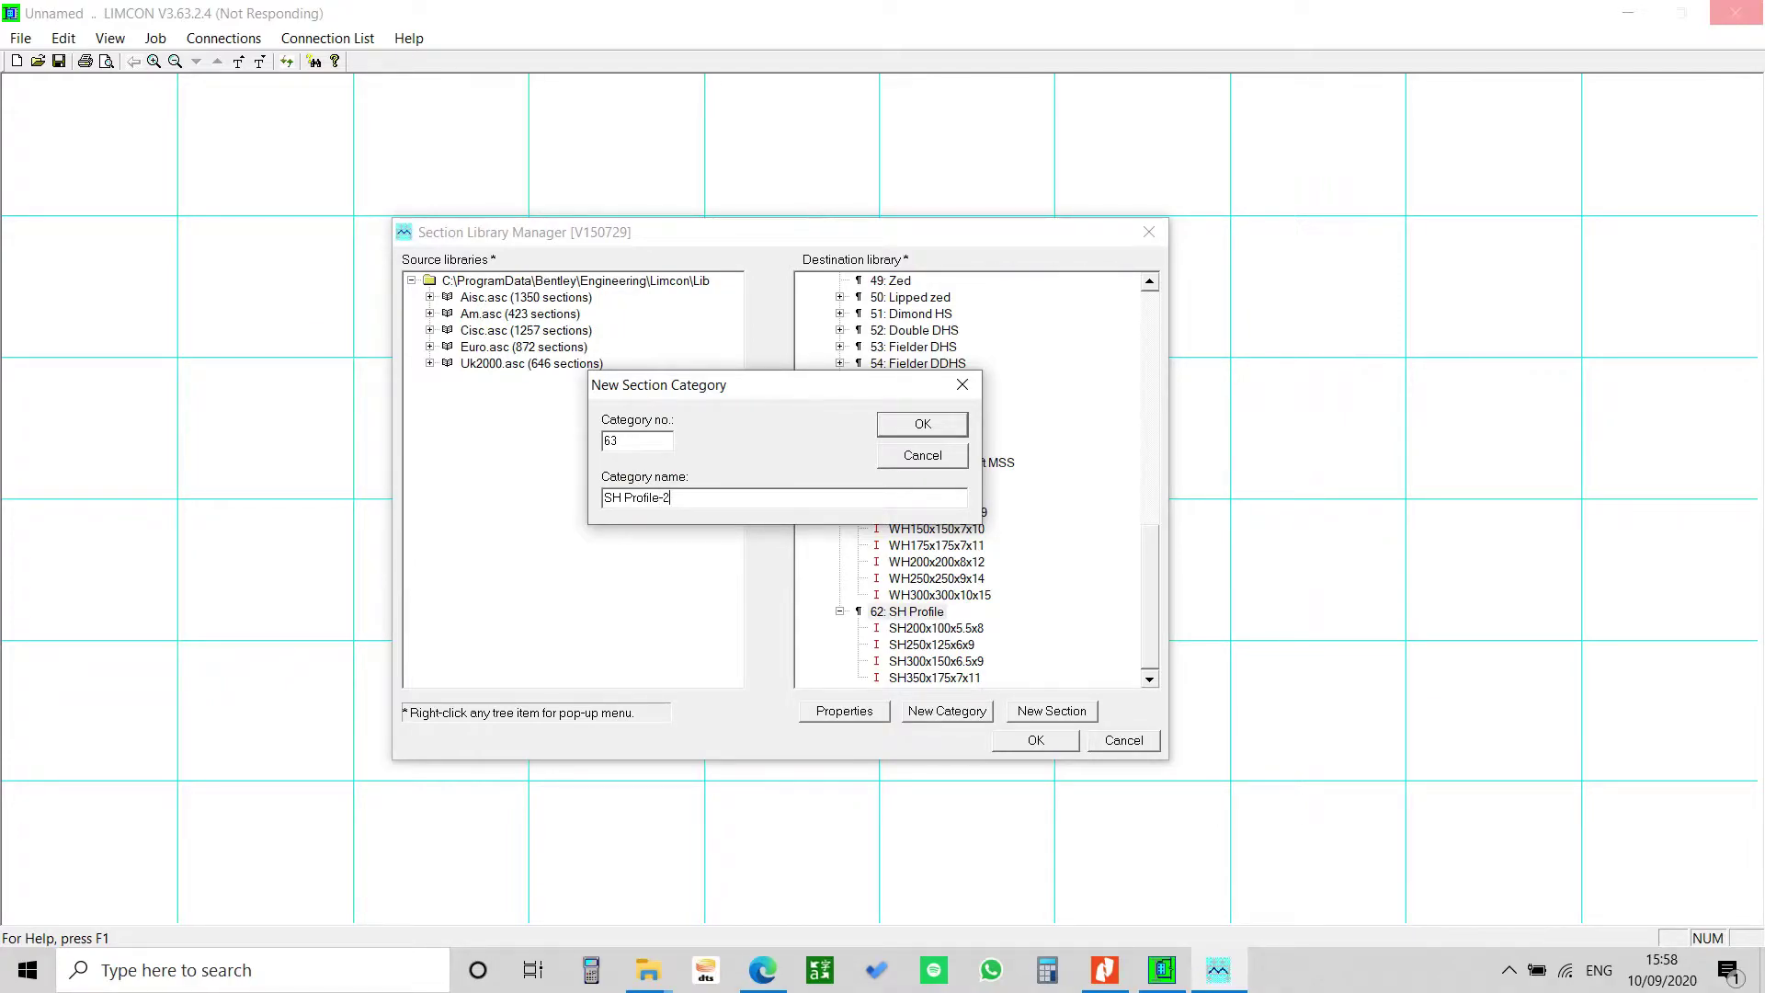
pyautogui.click(921, 423)
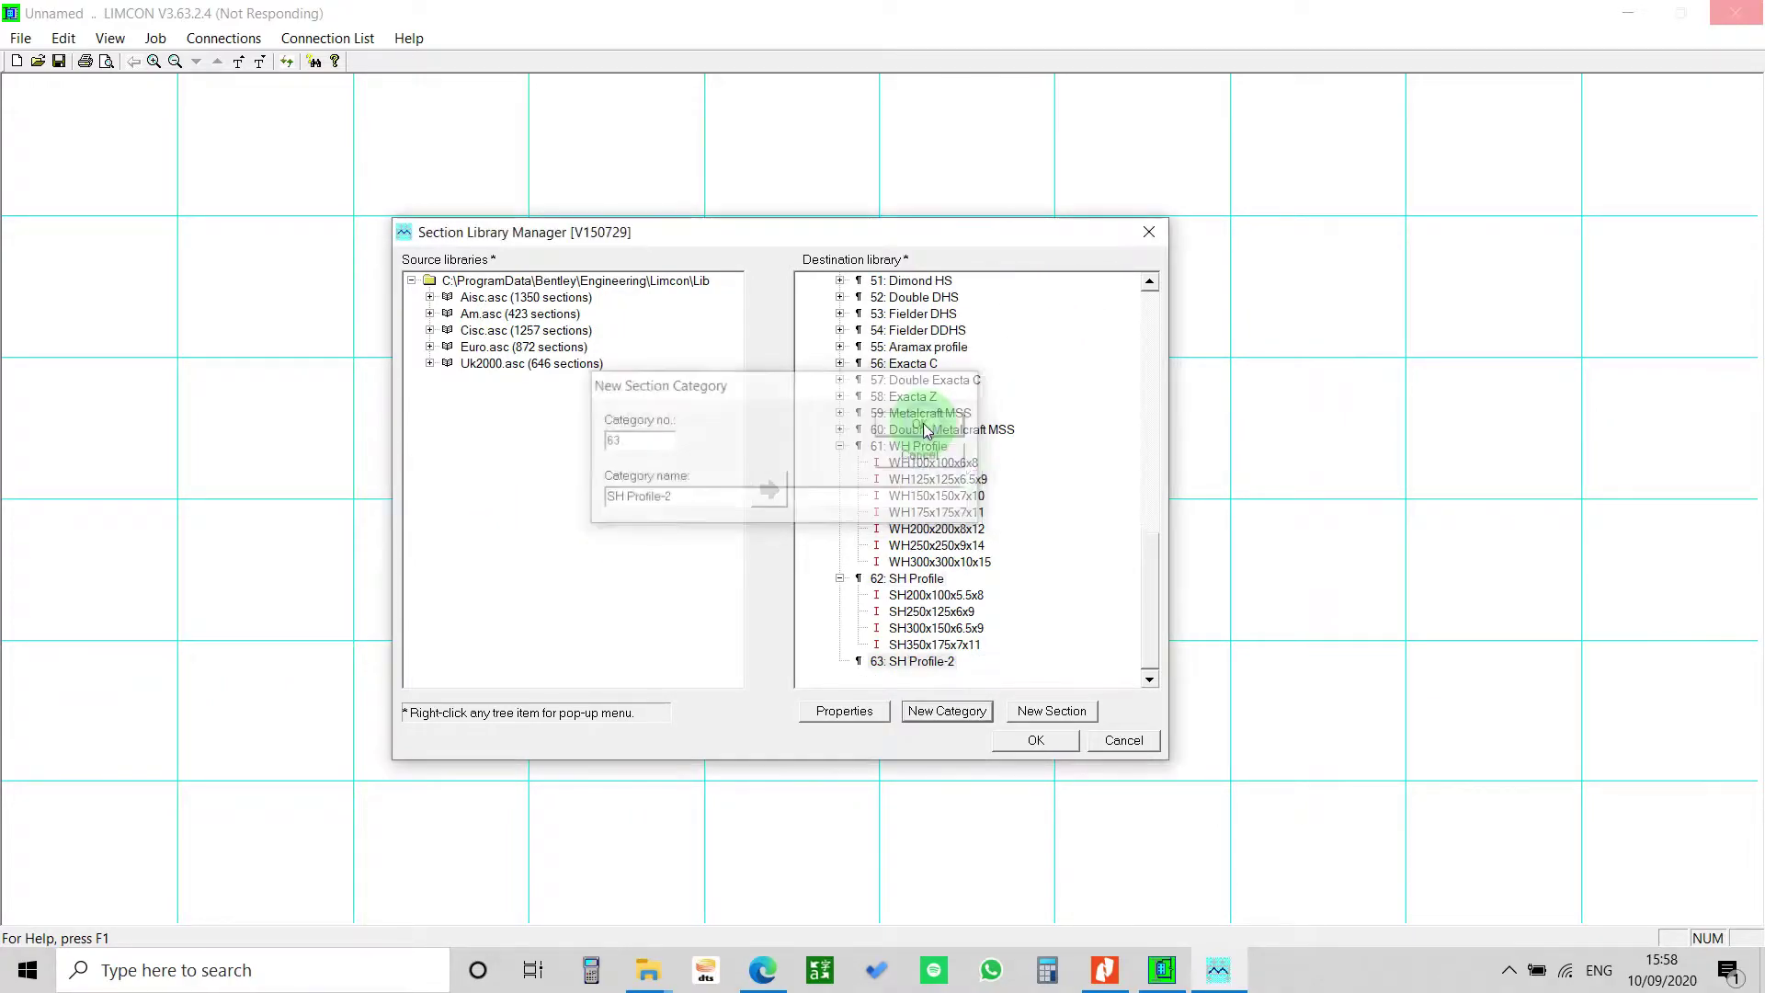
# - Start a new section of type TFB in the SH Profile-2 category
pyautogui.click(935, 662)
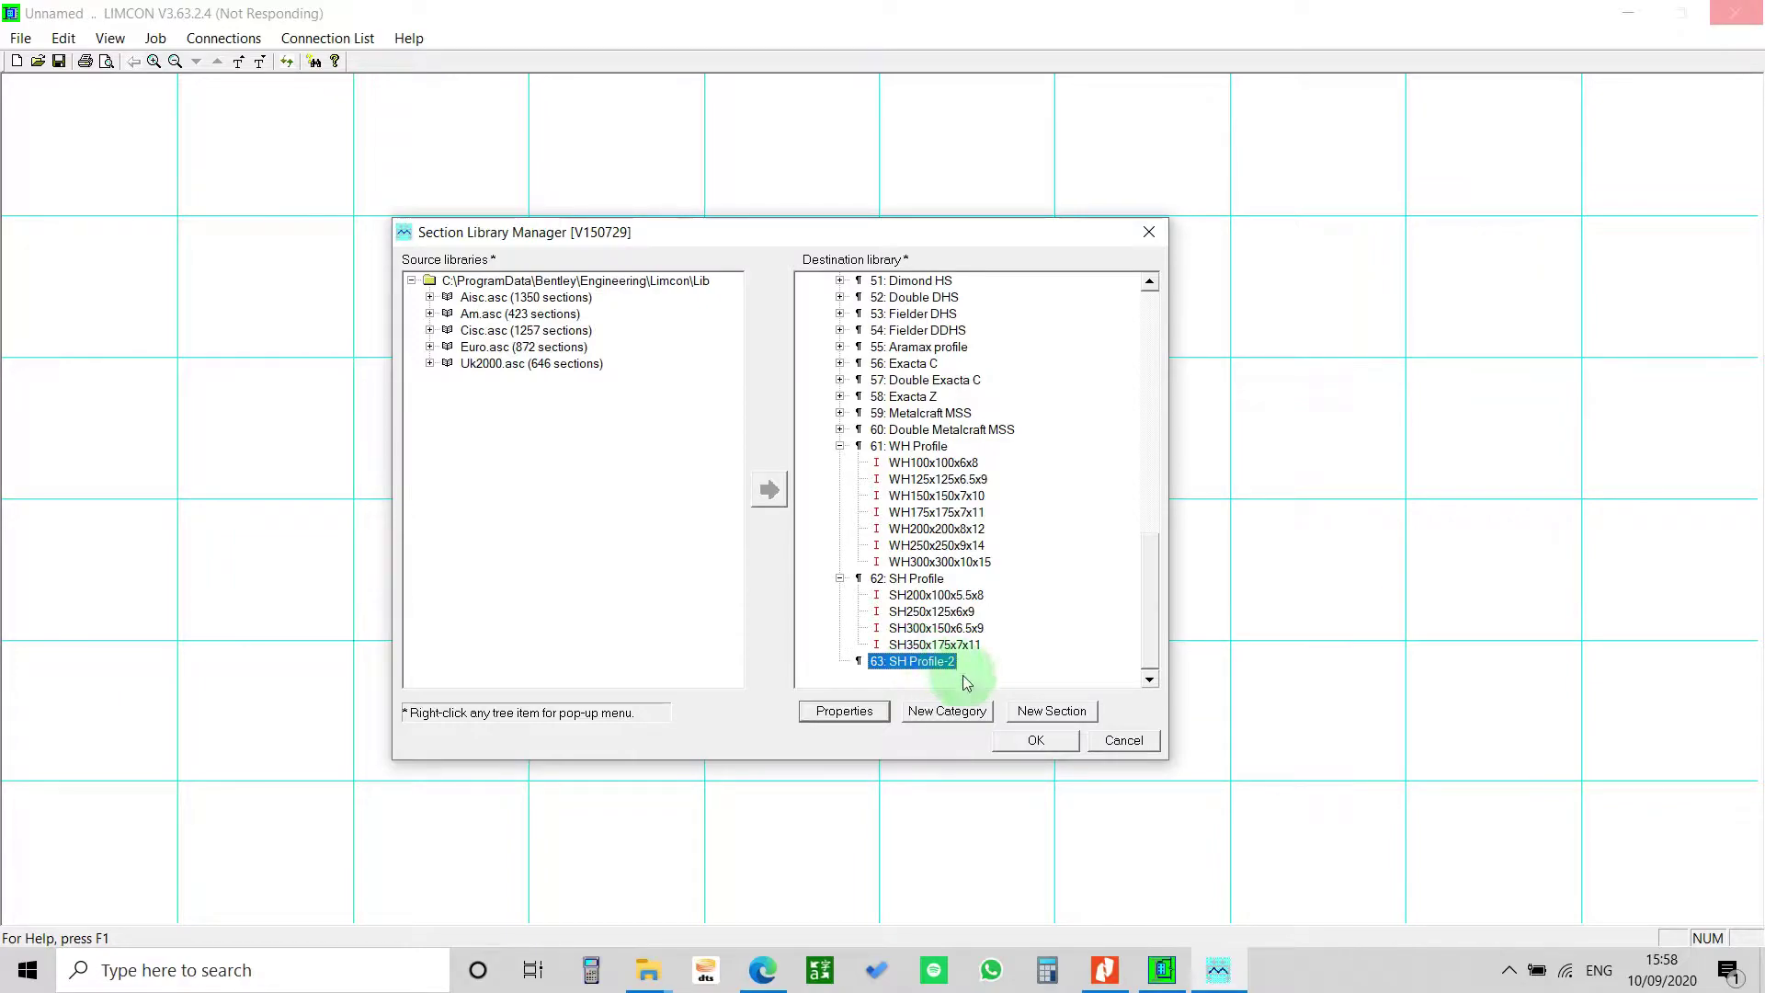
pyautogui.click(1053, 710)
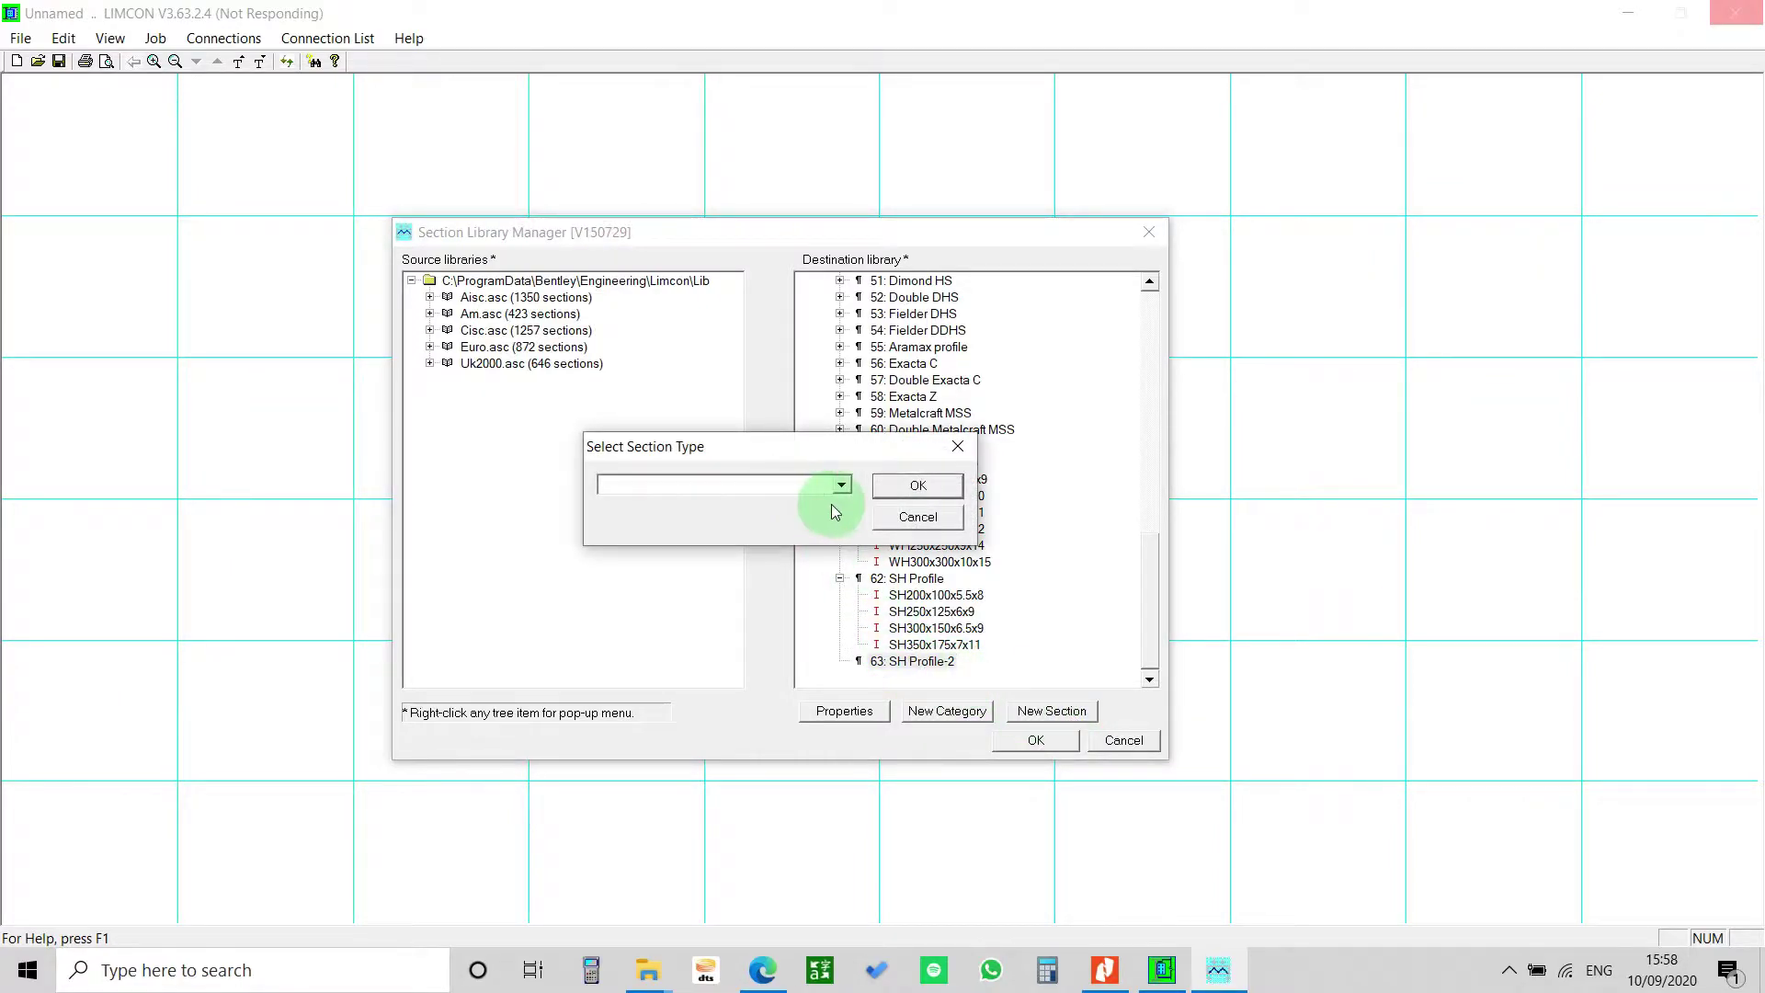
pyautogui.click(842, 489)
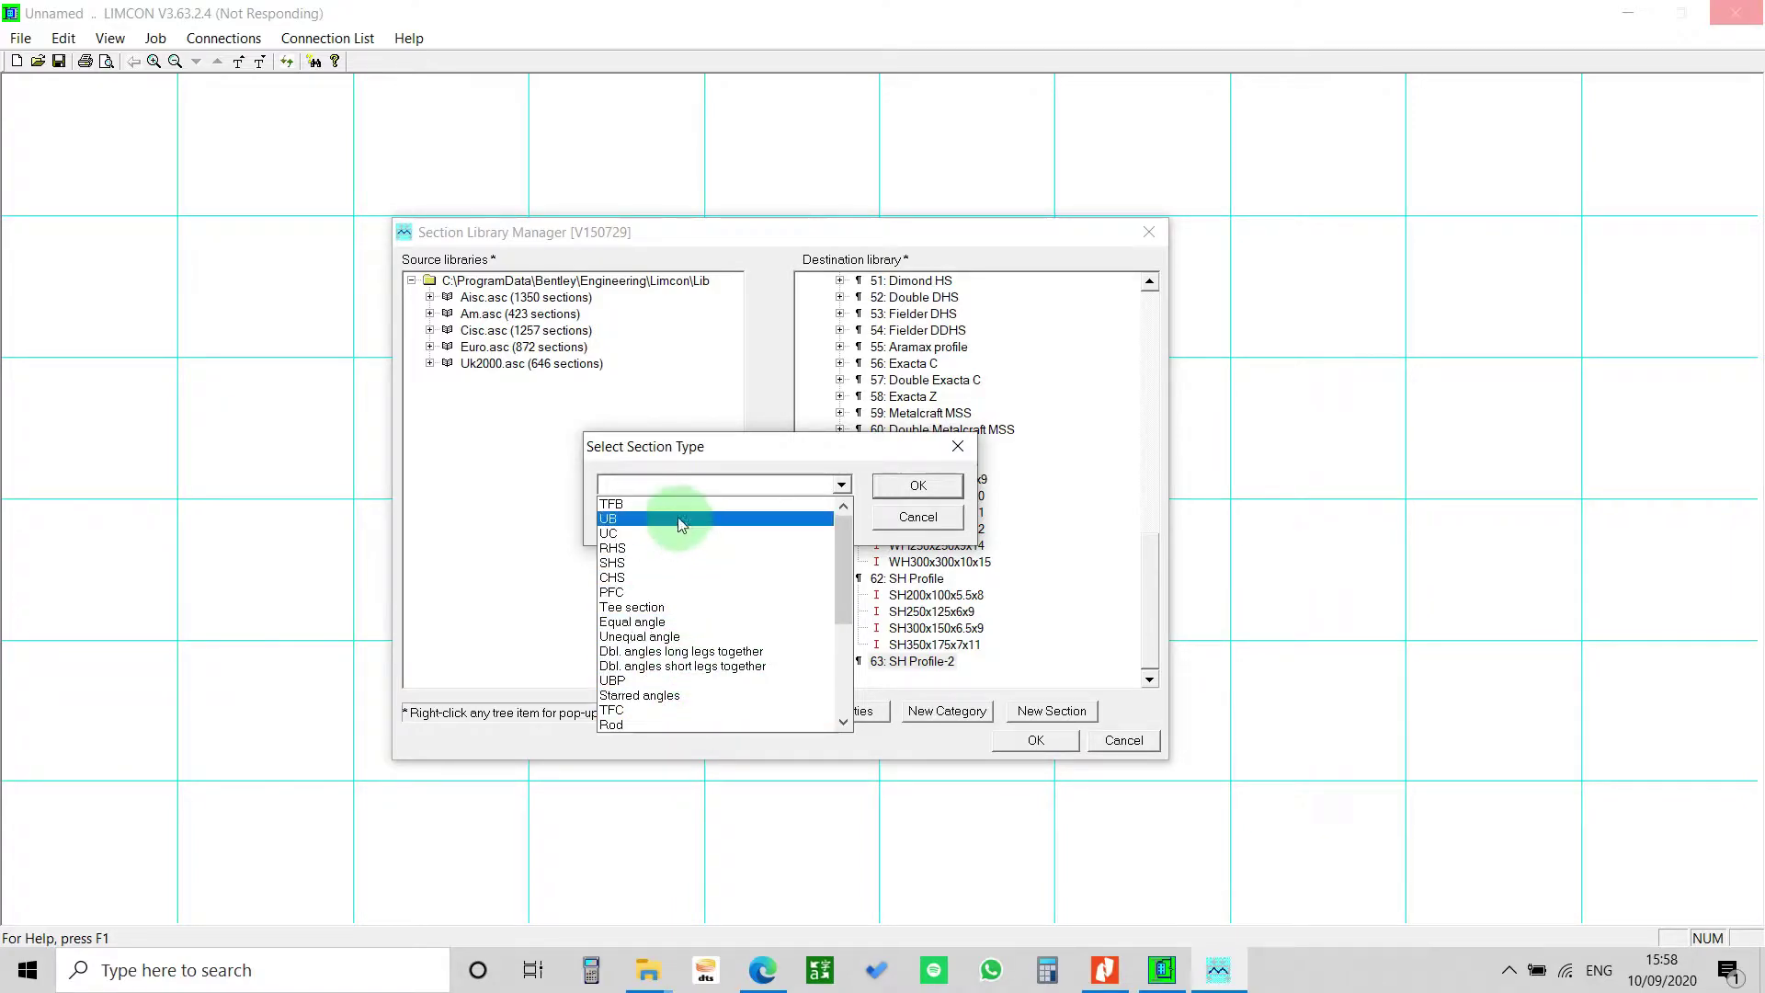
pyautogui.click(632, 503)
pyautogui.click(921, 486)
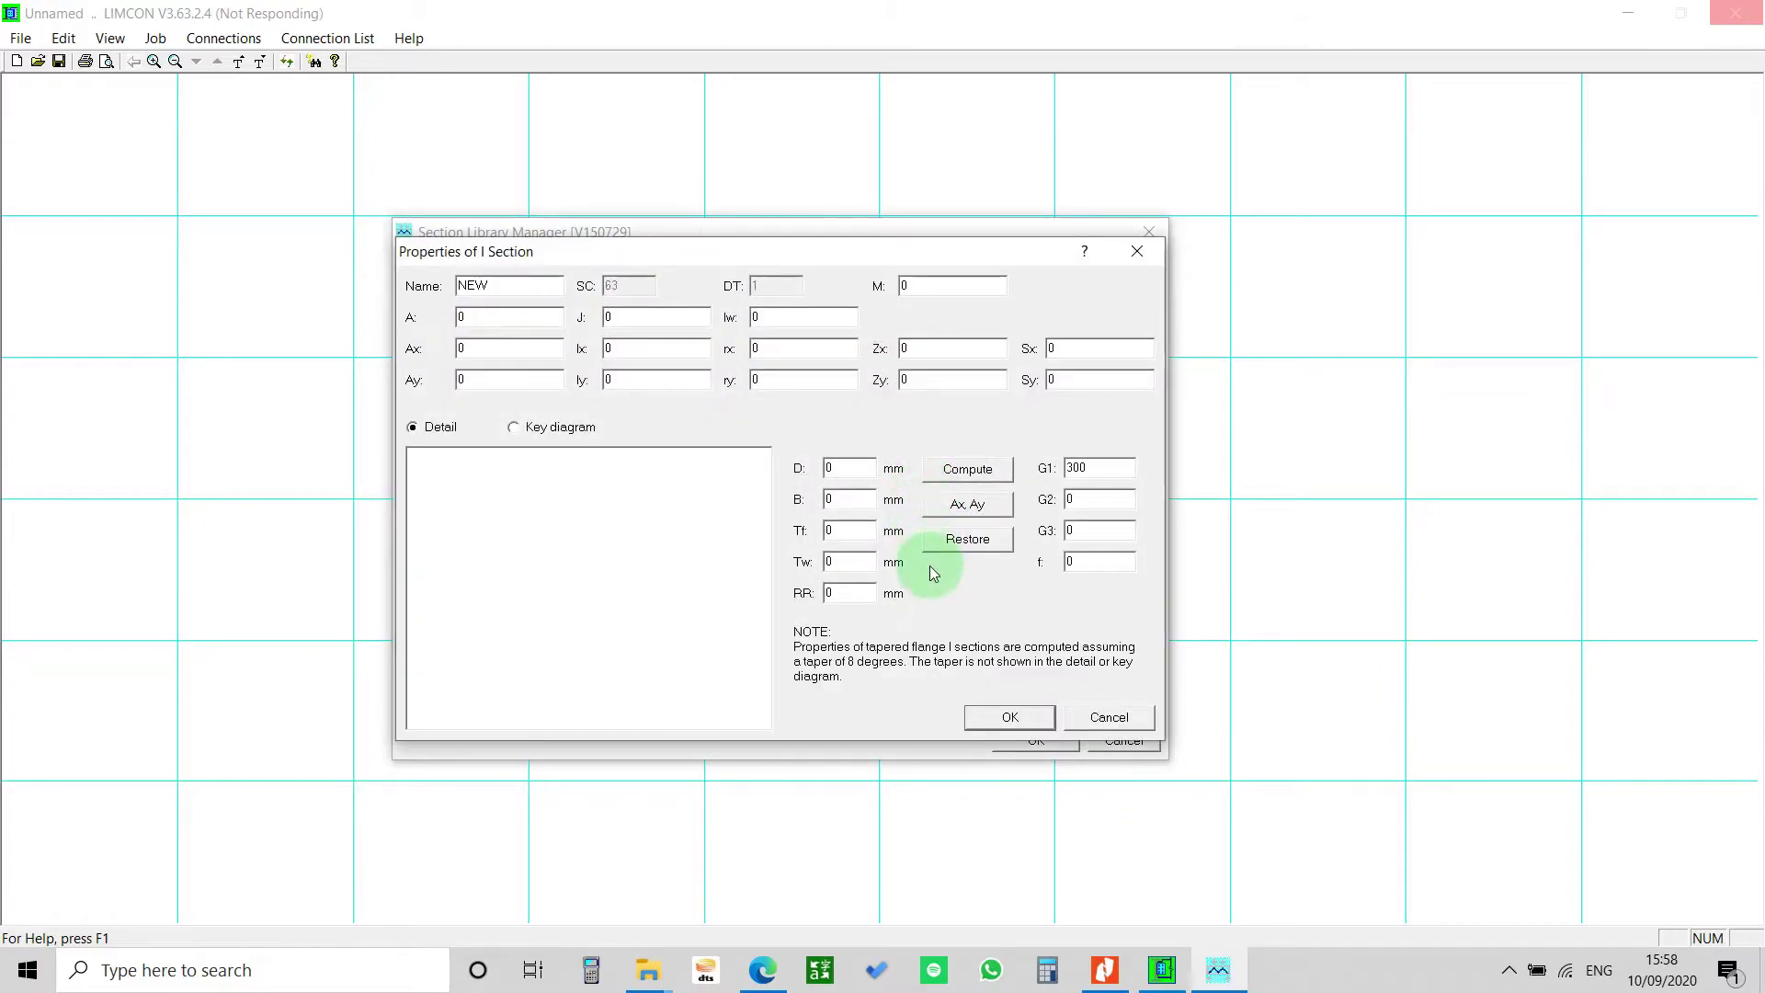
pyautogui.moveTo(532, 258)
pyautogui.mouseDown()
pyautogui.moveTo(537, 296)
pyautogui.moveTo(537, 276)
pyautogui.mouseUp()
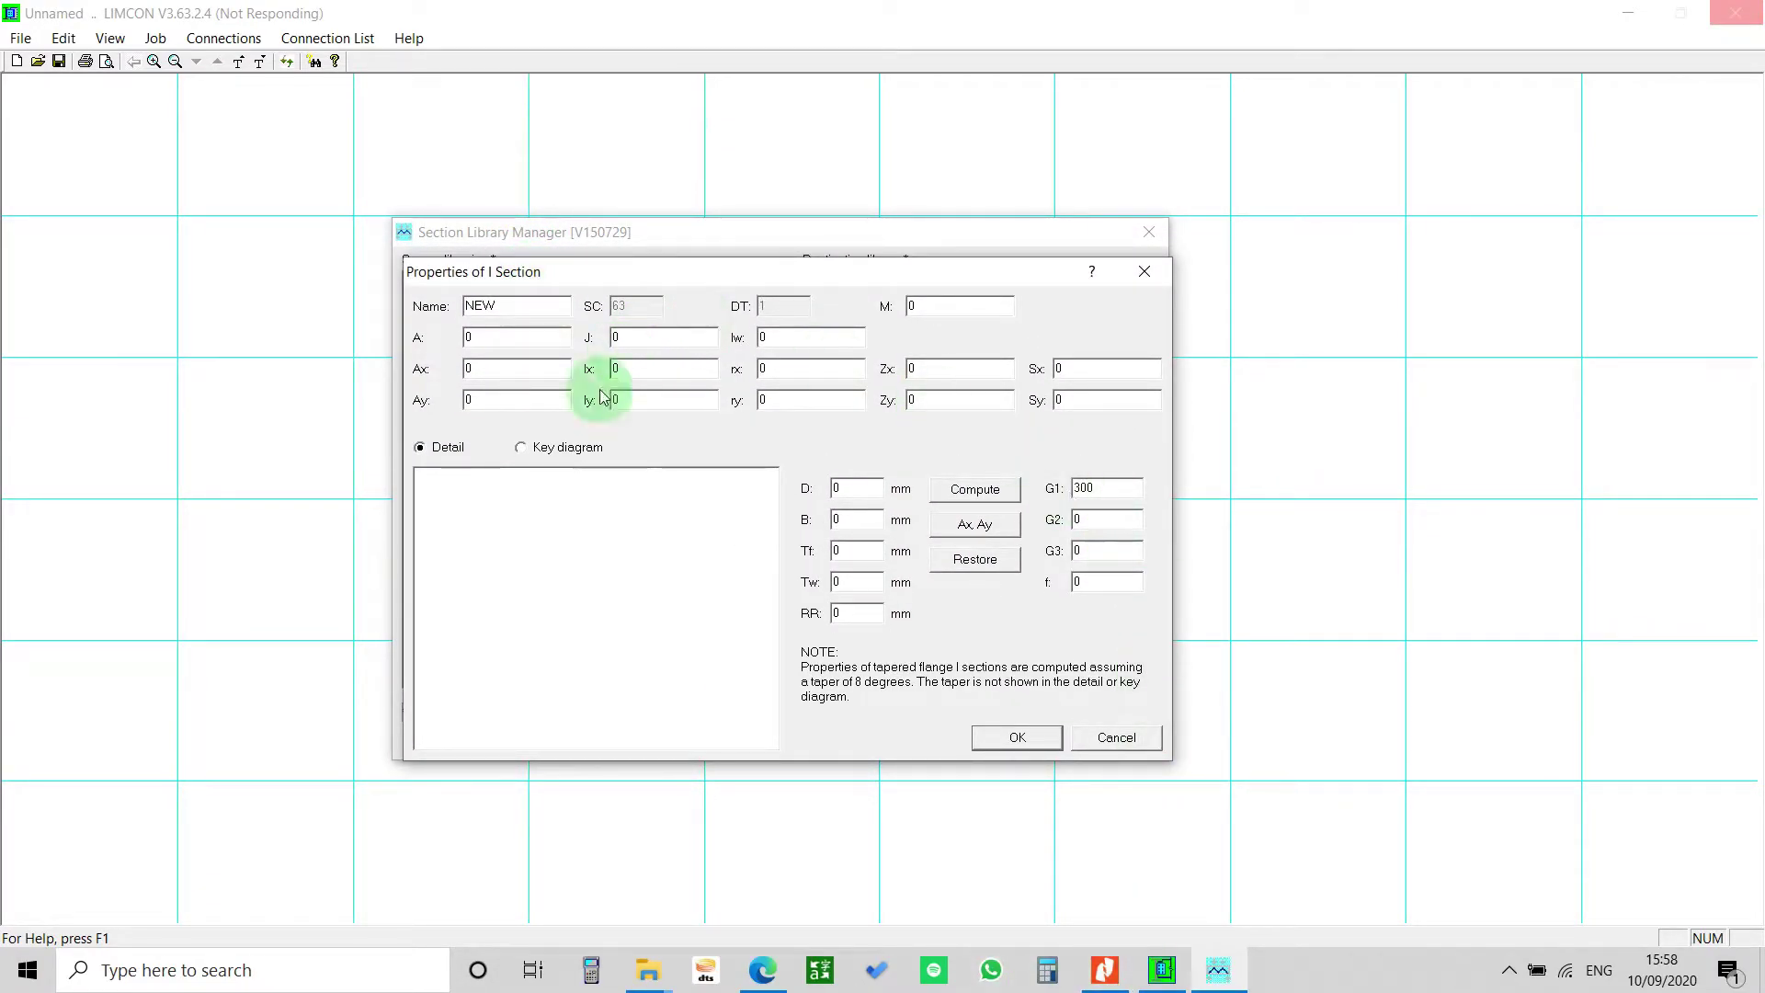
# - Compare the detail and key diagram views of the new I section, leaving the key diagram displayed
pyautogui.click(556, 447)
pyautogui.click(434, 450)
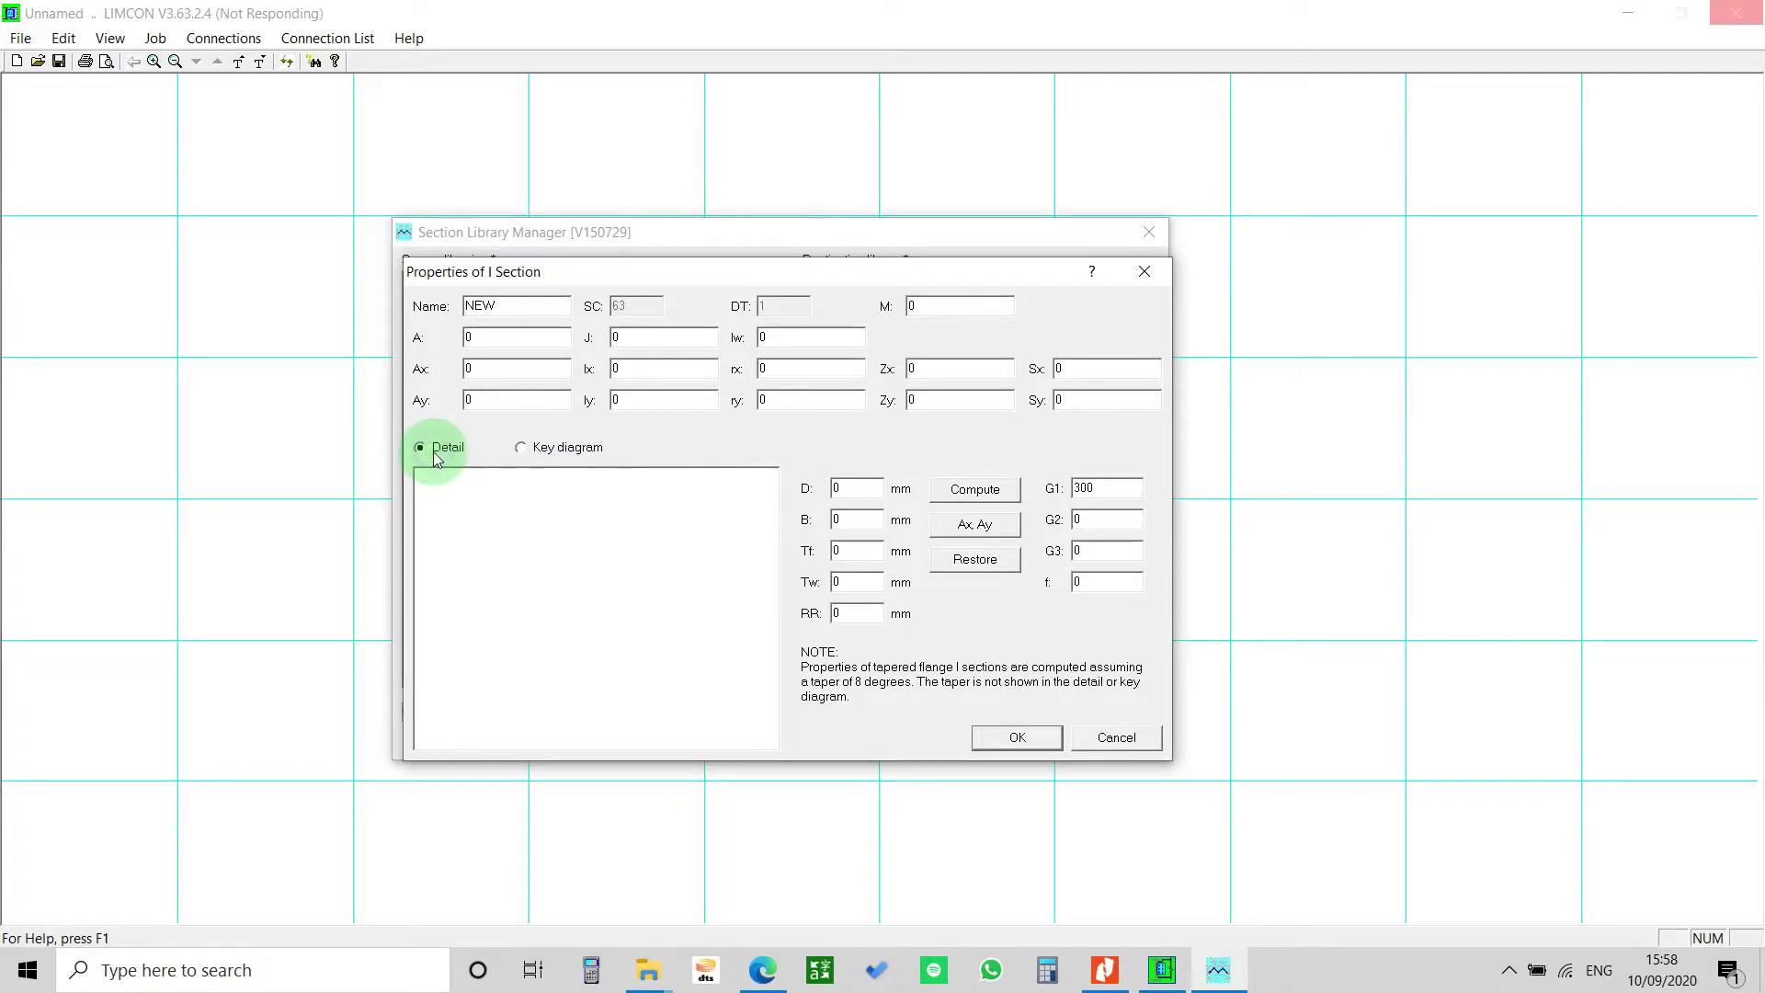
pyautogui.click(586, 543)
pyautogui.click(541, 445)
pyautogui.click(449, 449)
pyautogui.click(519, 448)
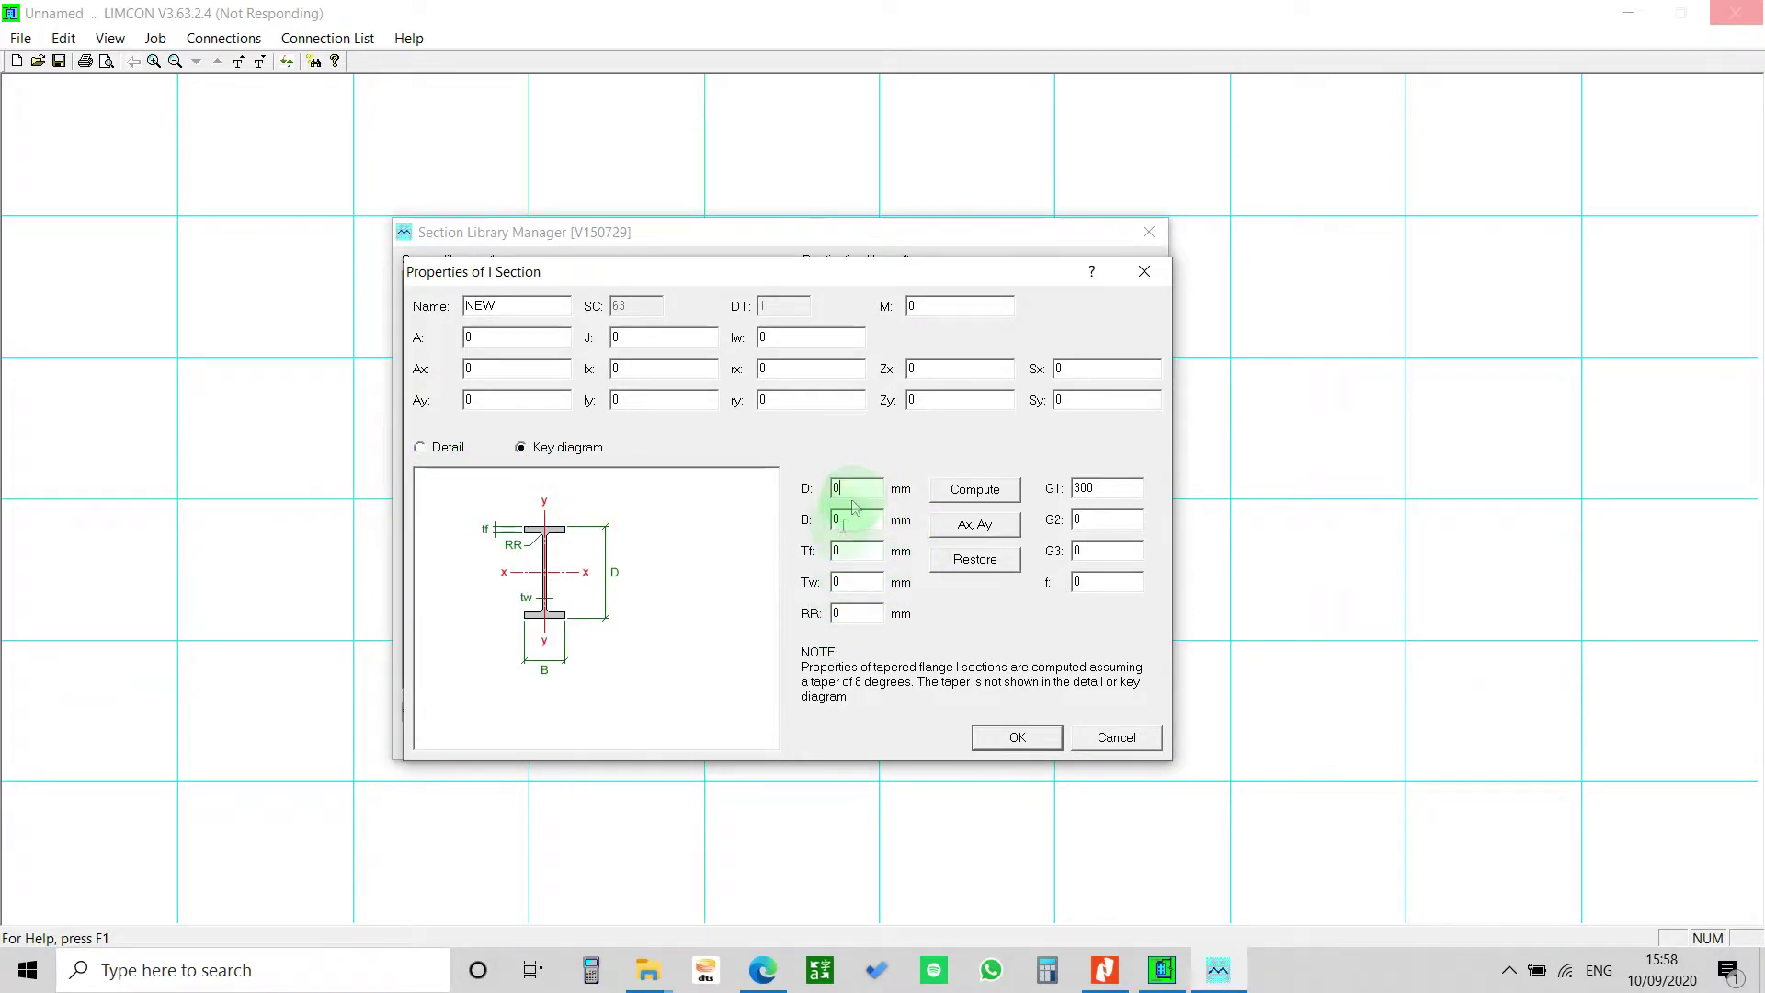
# - Enter the SH 400 dimensions from the Tabel Baja table for the new I section: D 400, B 200, Tf 13, Tw 8, RR 18 mm
pyautogui.click(1103, 967)
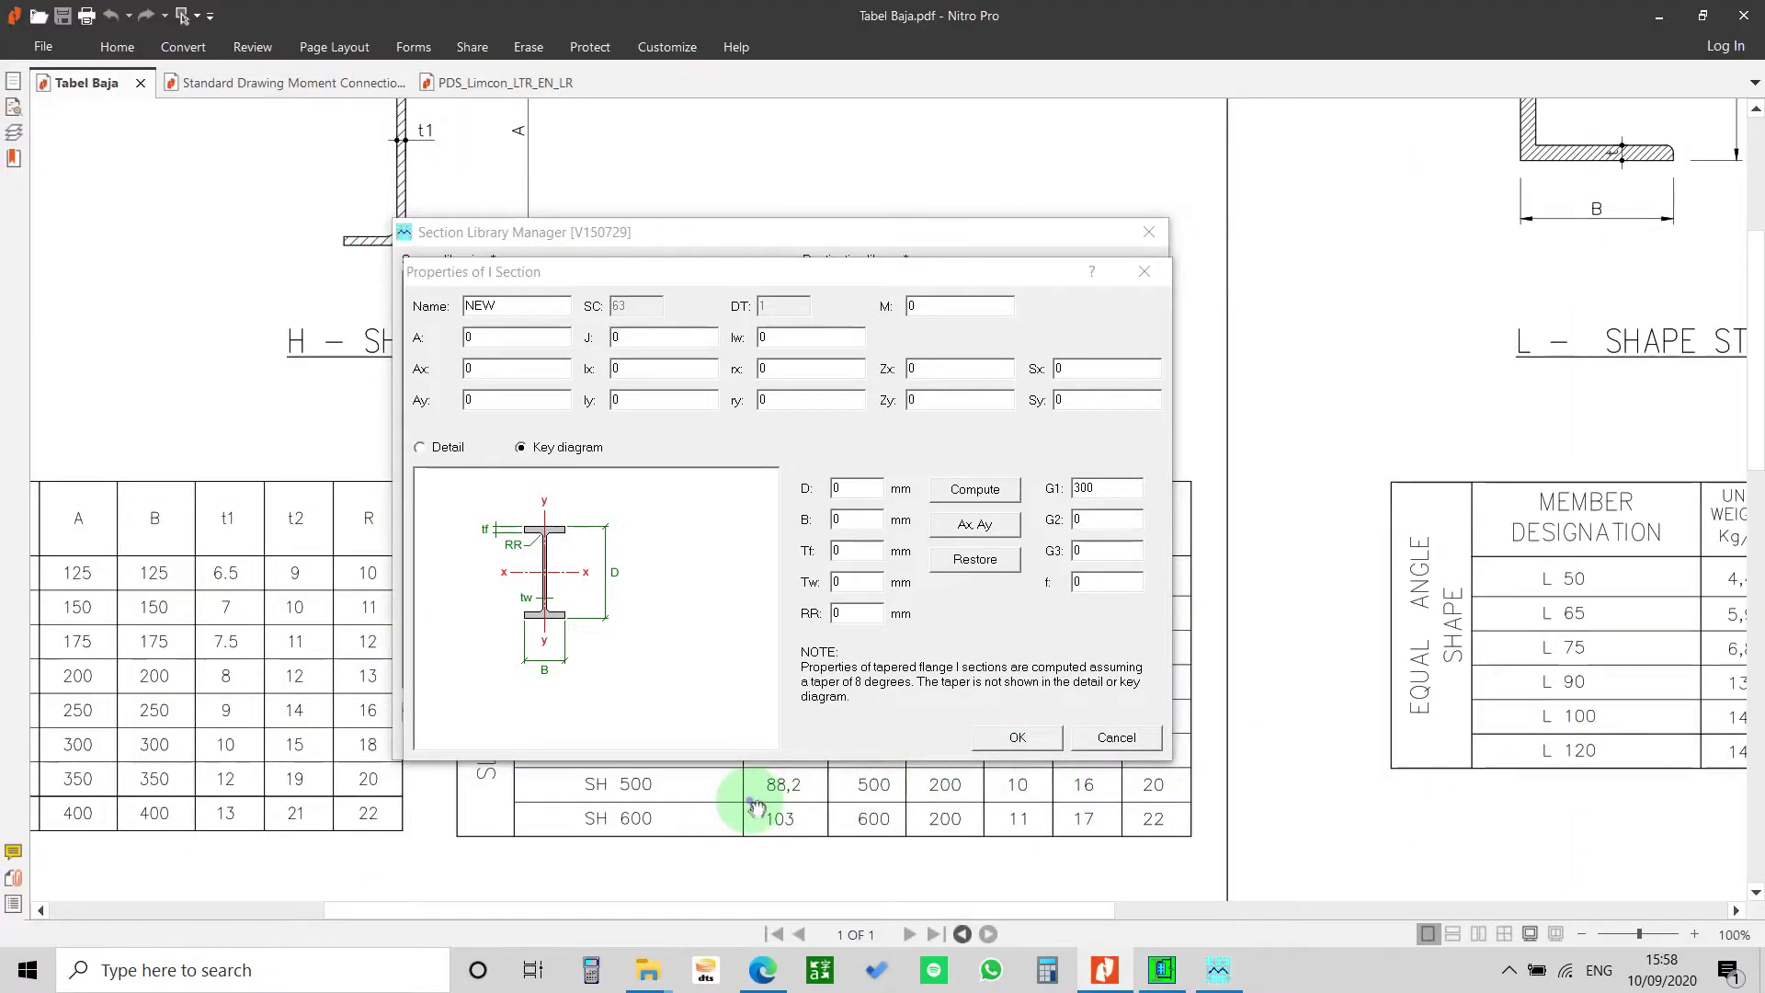
pyautogui.scroll(1, 757, 869)
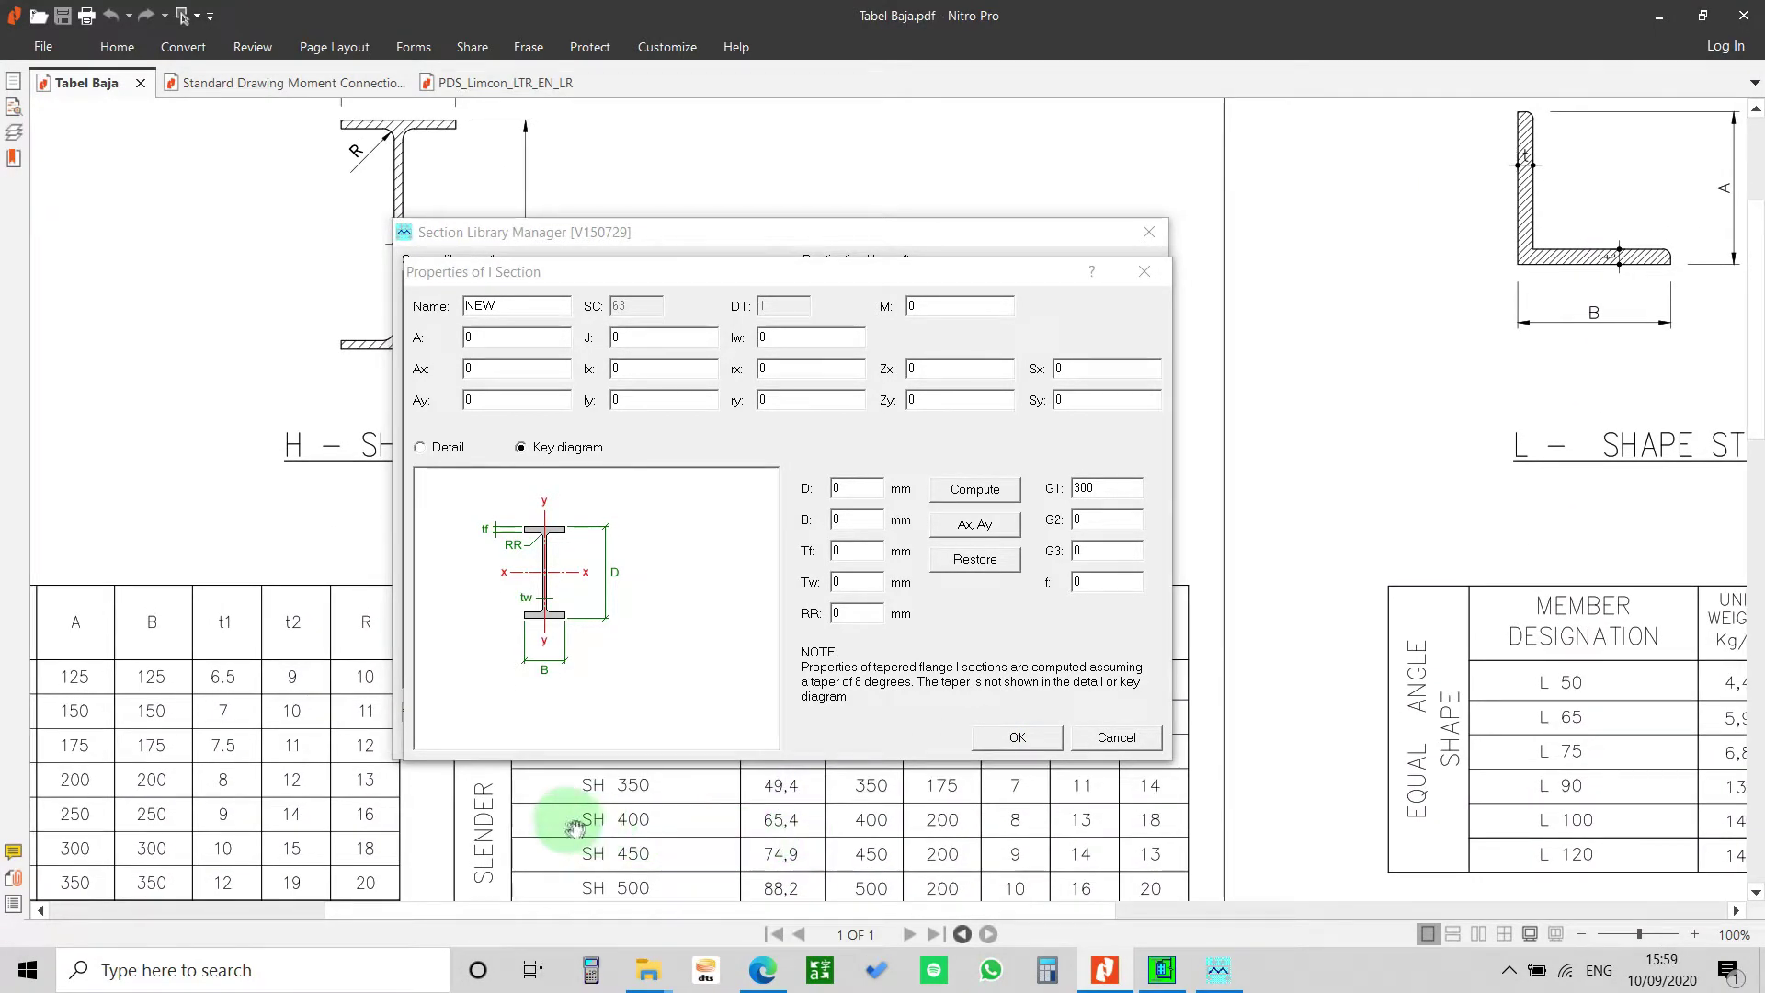
pyautogui.click(868, 492)
pyautogui.write('400')
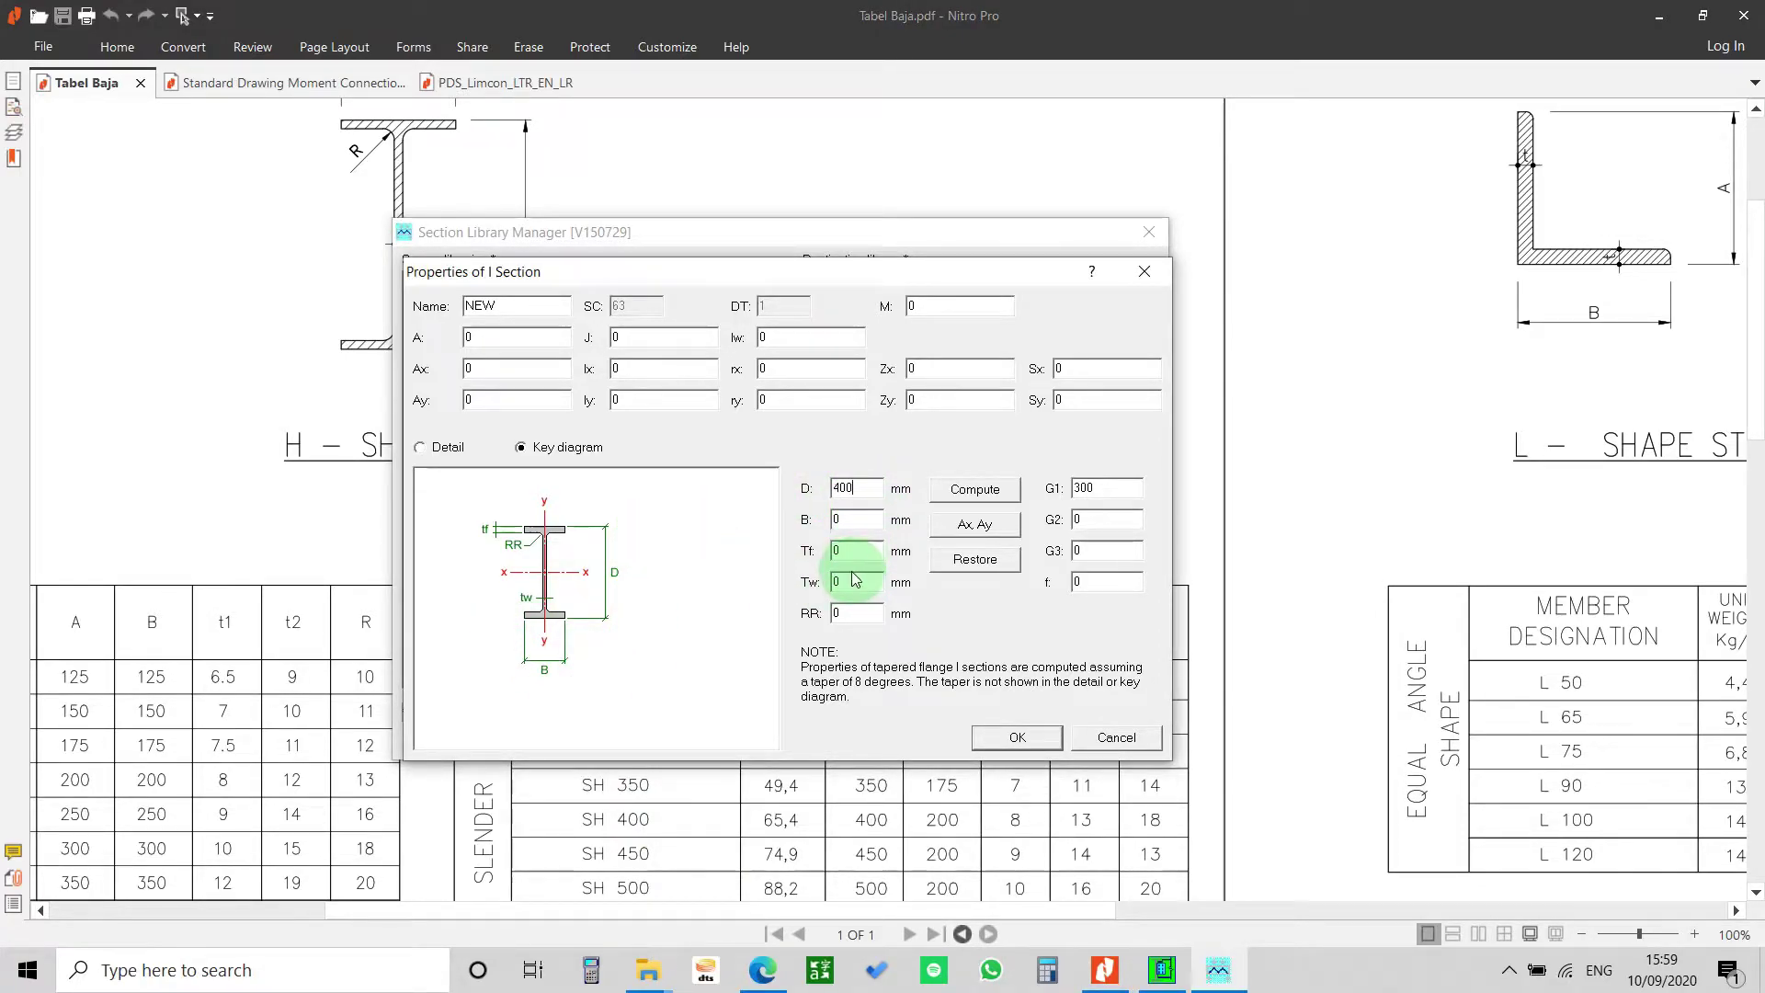
pyautogui.click(859, 520)
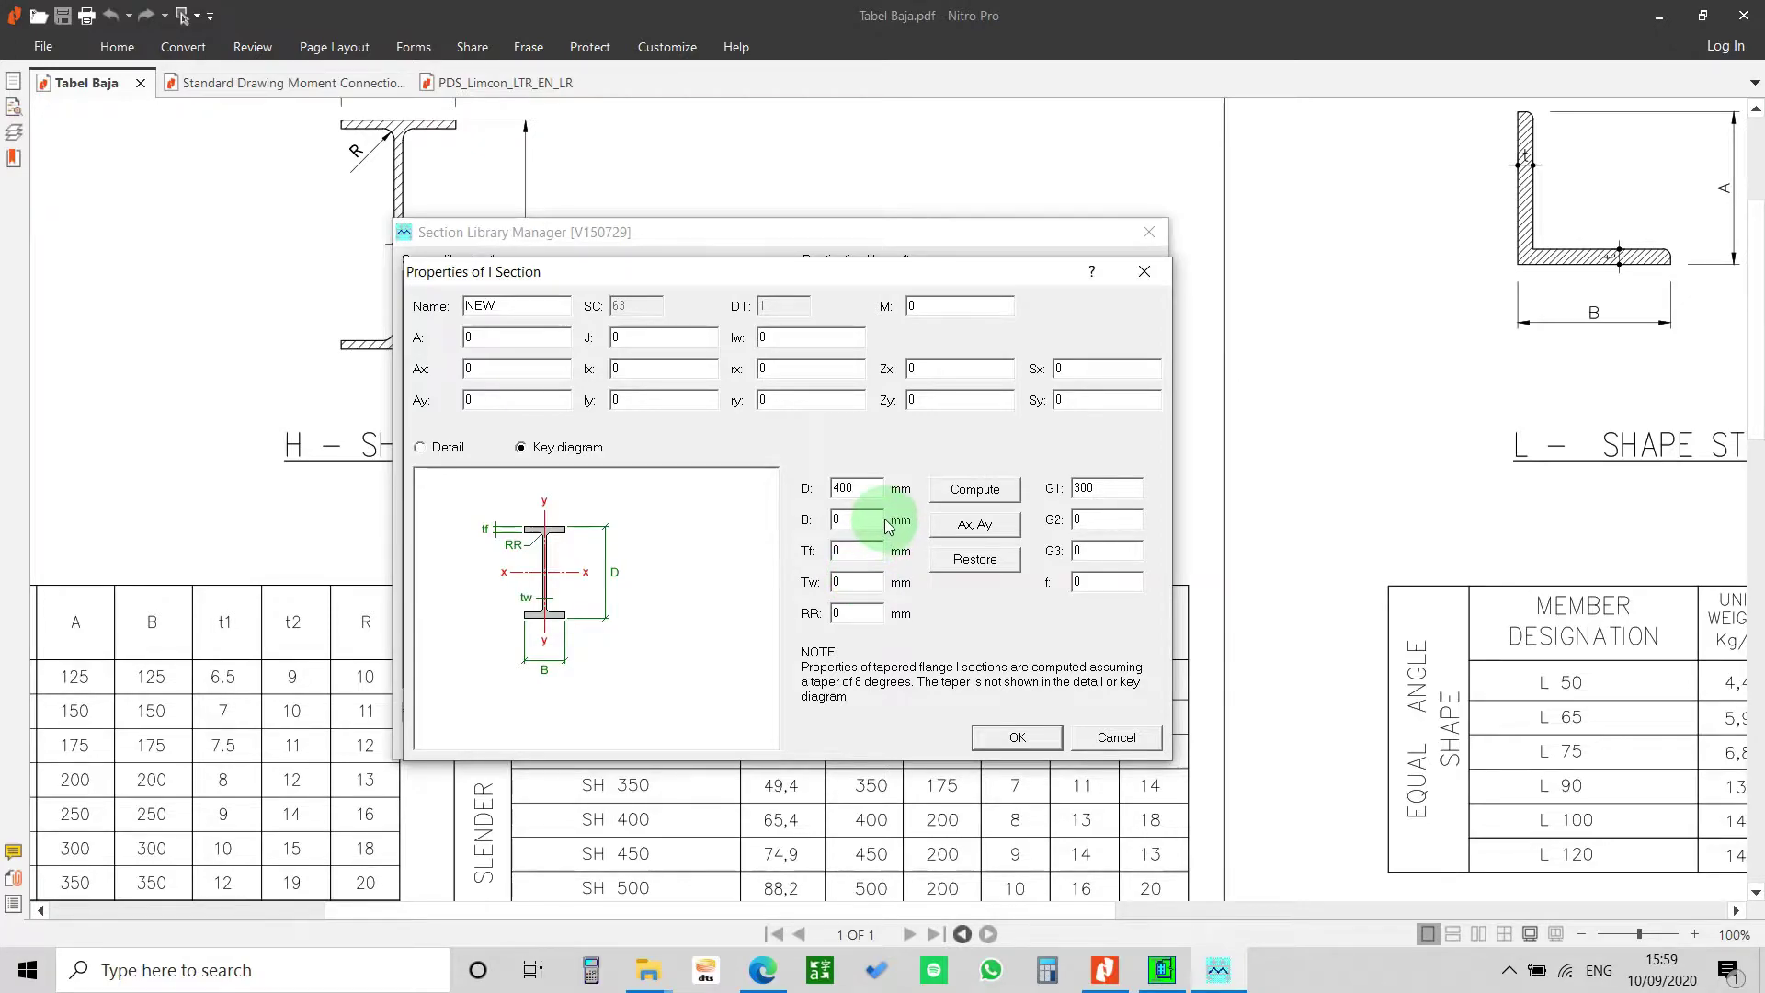
pyautogui.write('200')
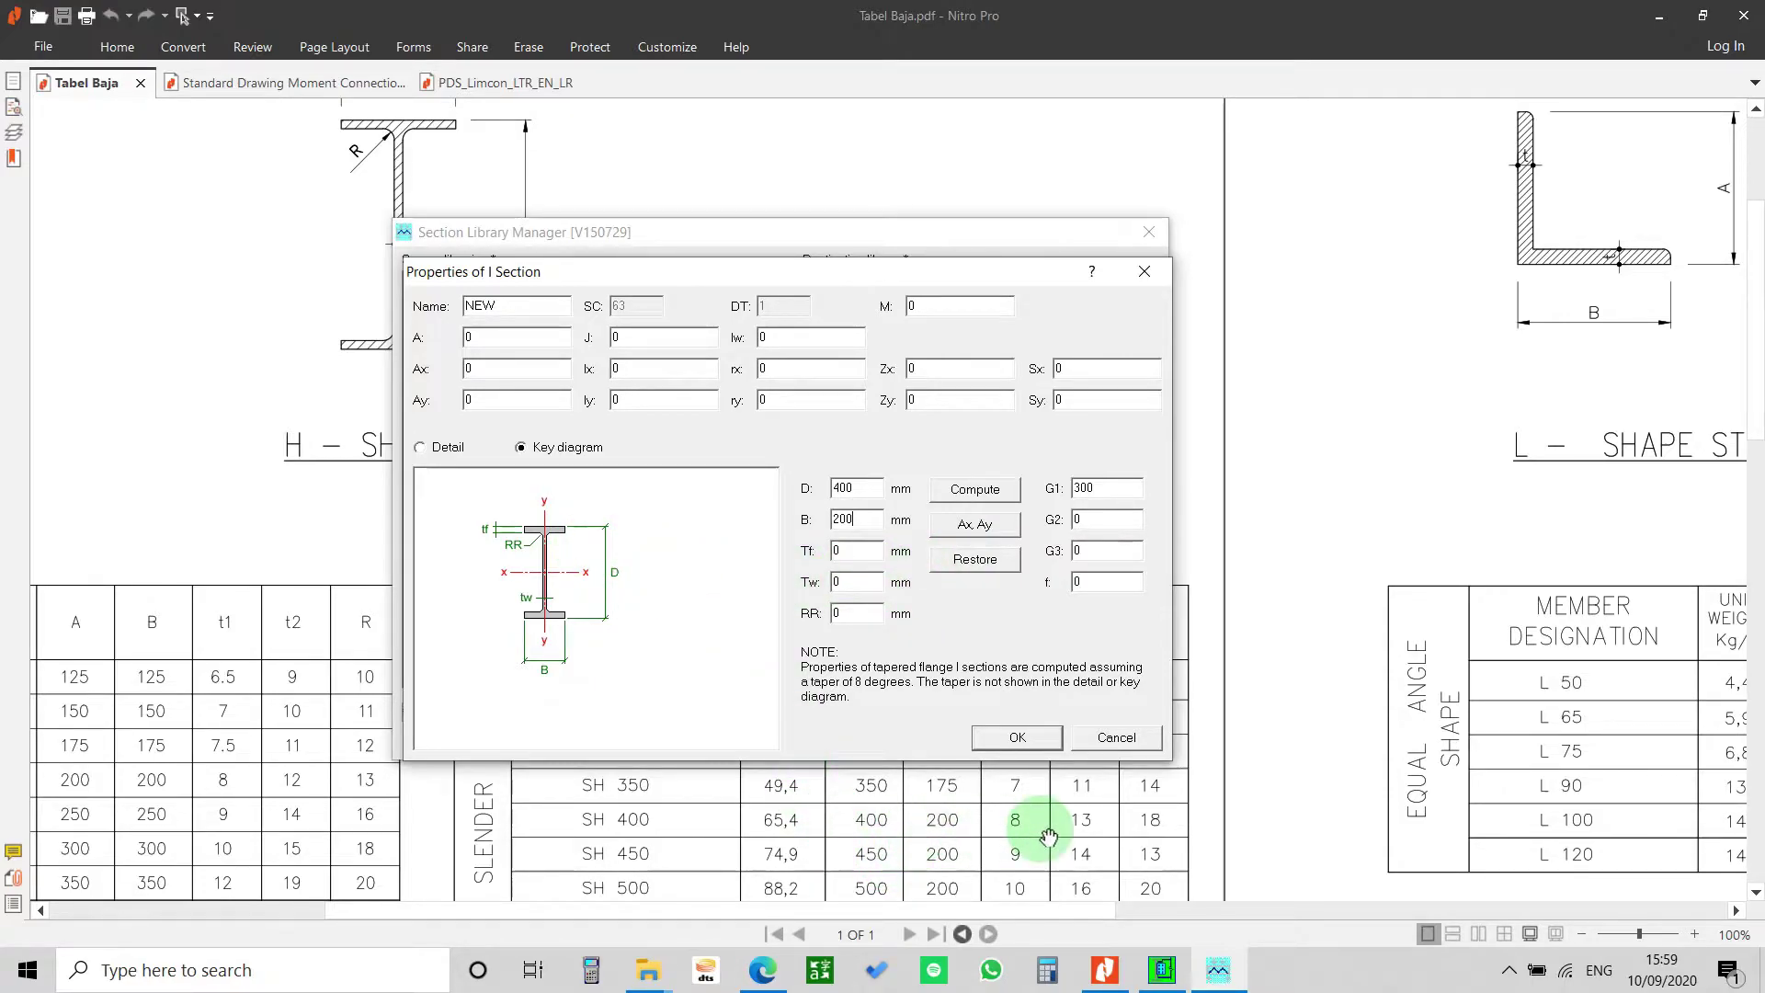
pyautogui.click(850, 549)
pyautogui.write('13')
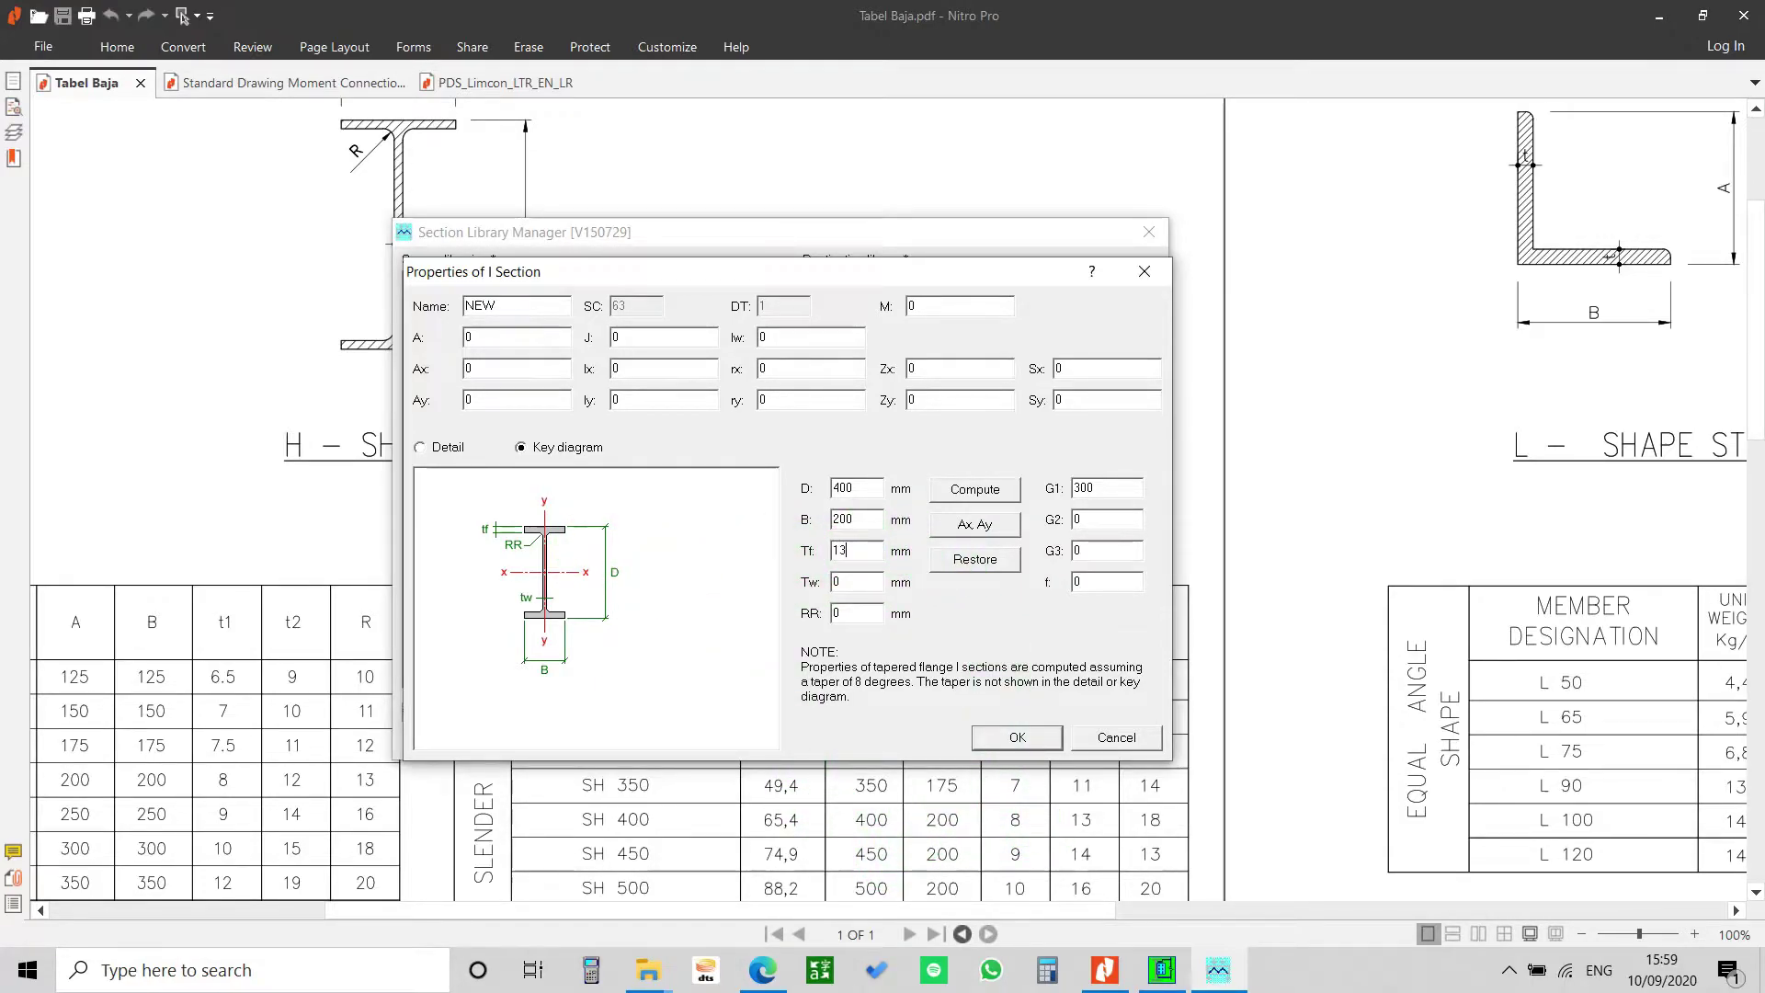
pyautogui.click(857, 581)
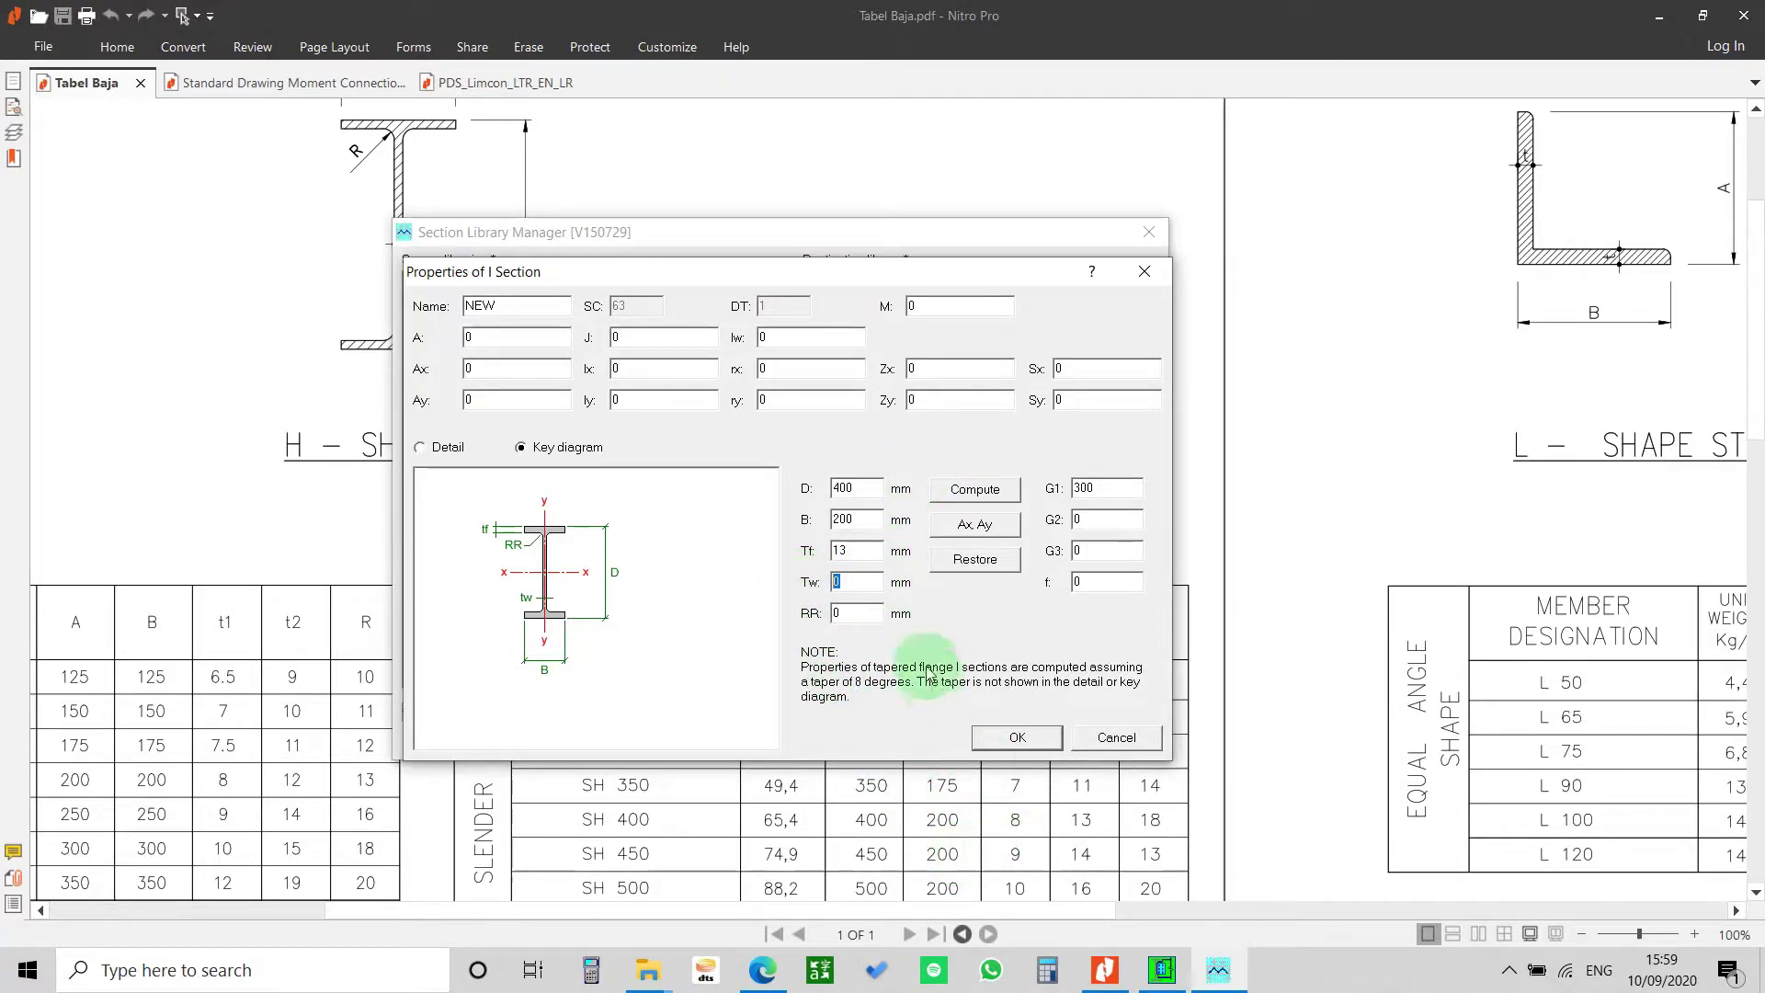
pyautogui.write('8')
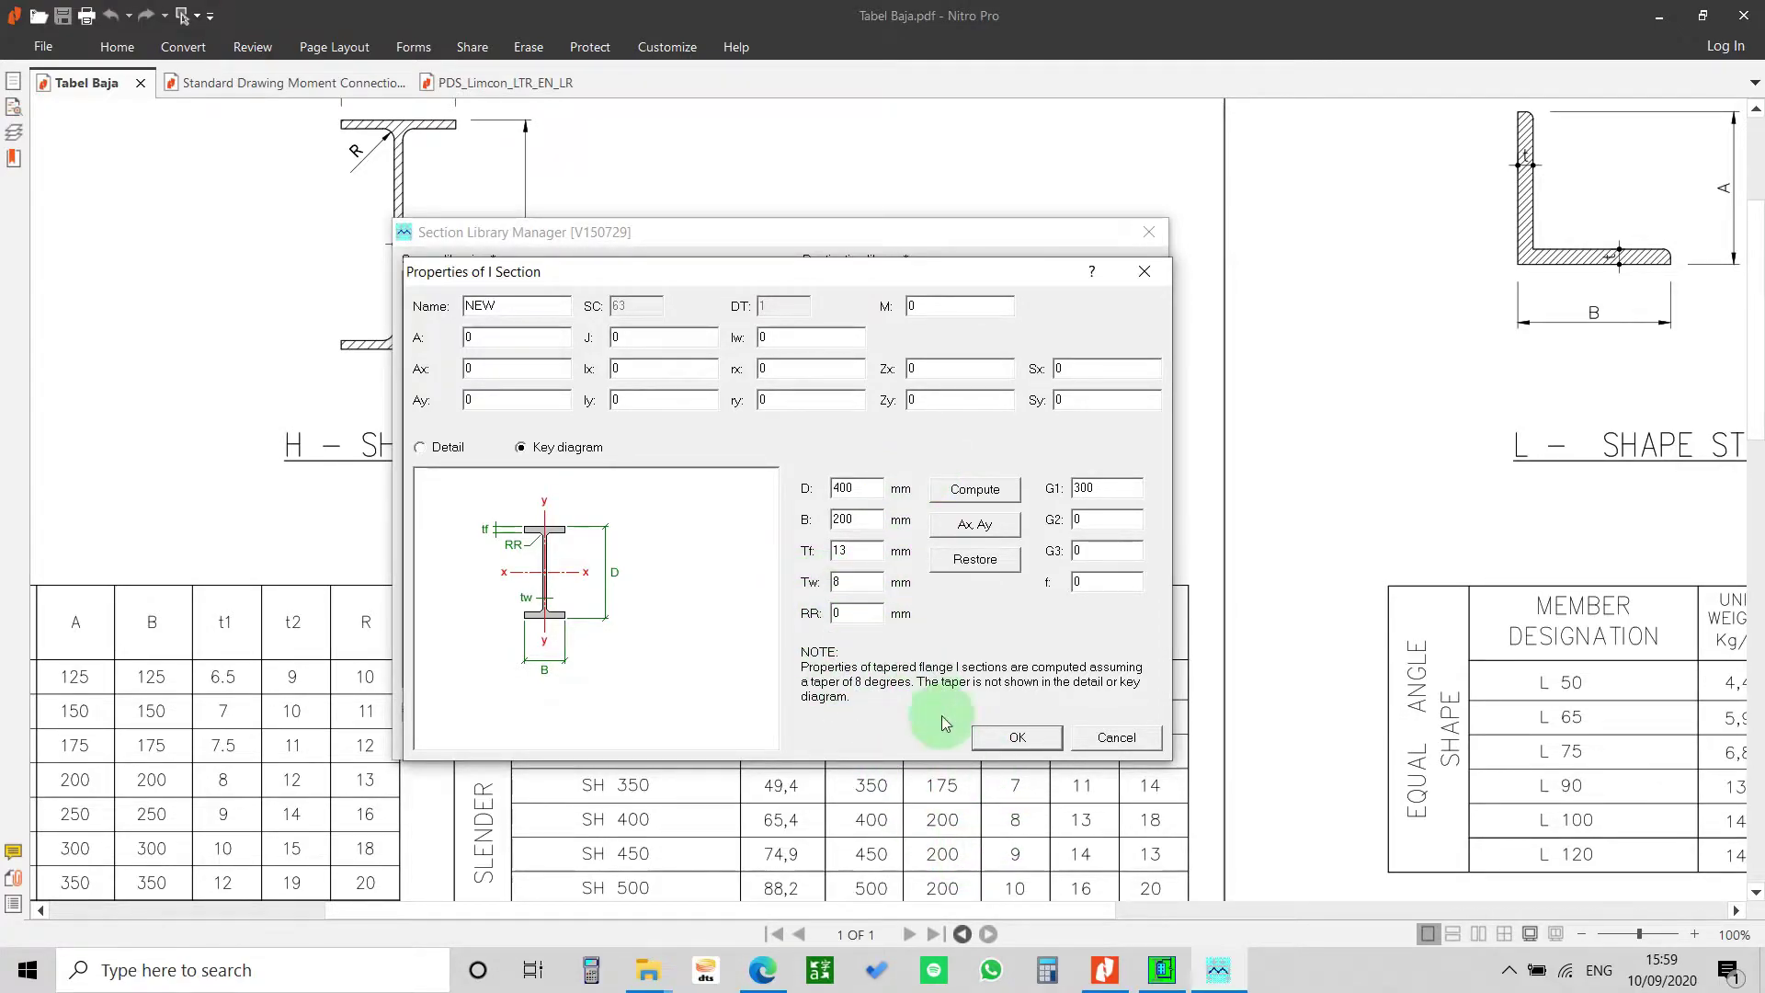
pyautogui.doubleClick(855, 624)
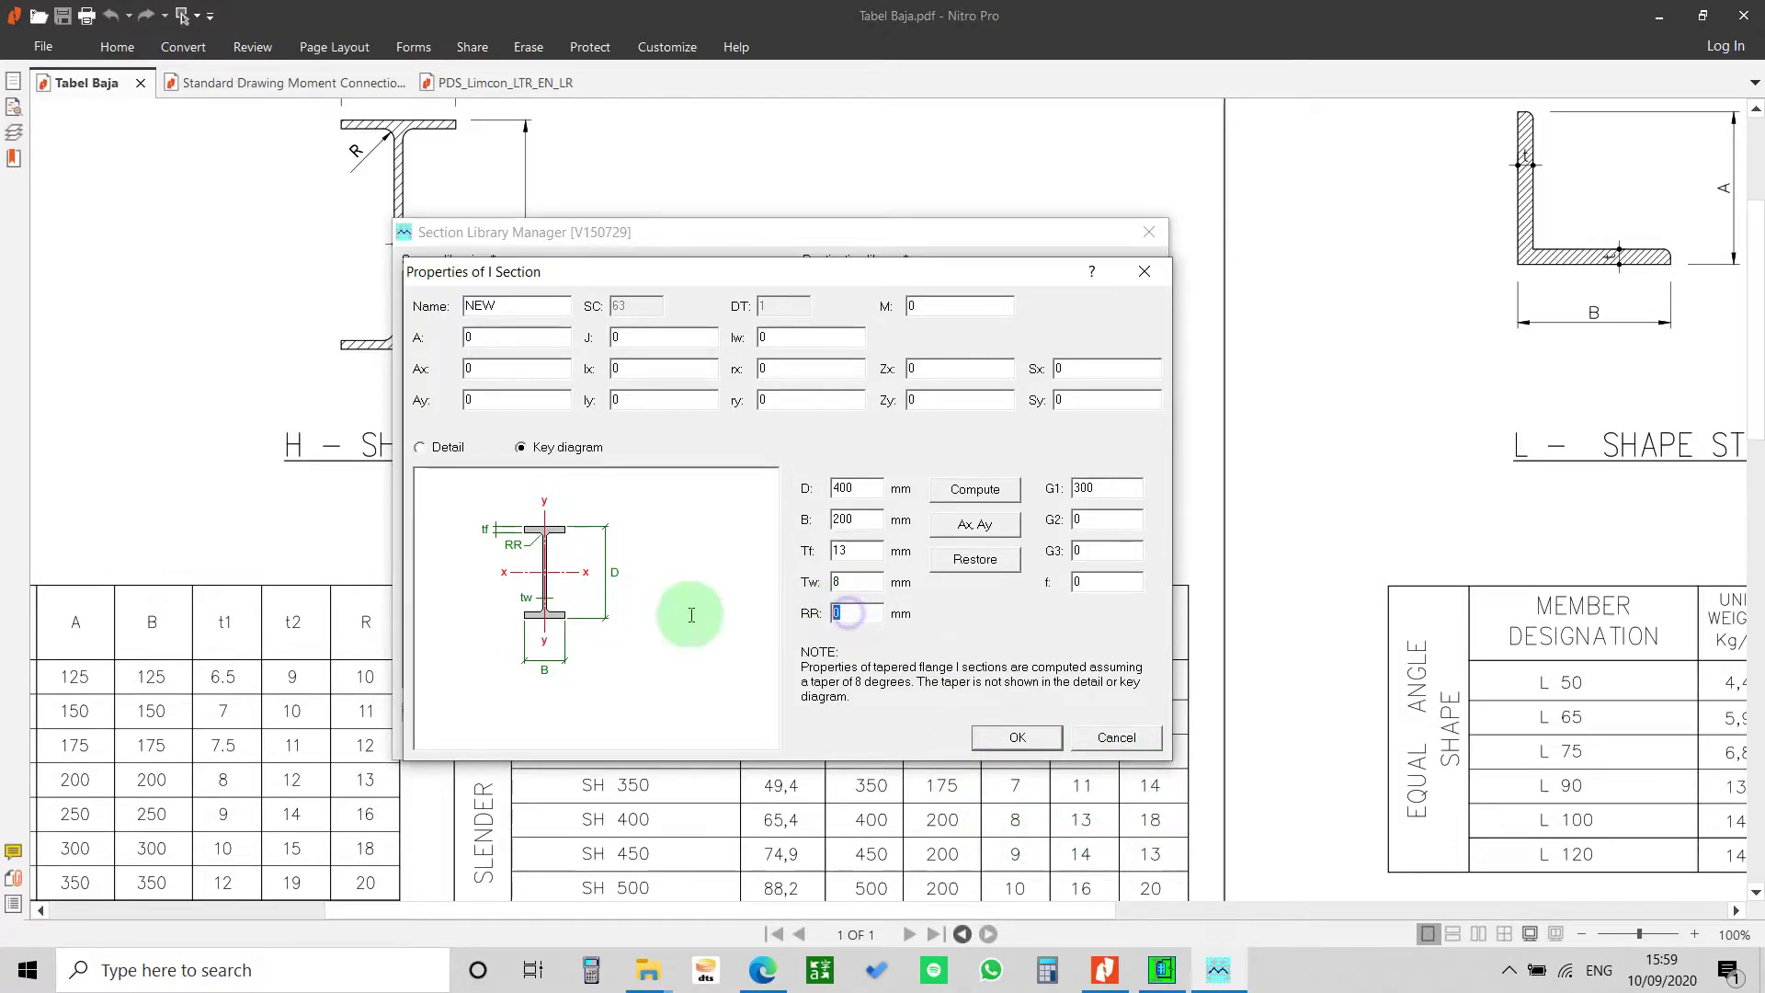
pyautogui.write('18')
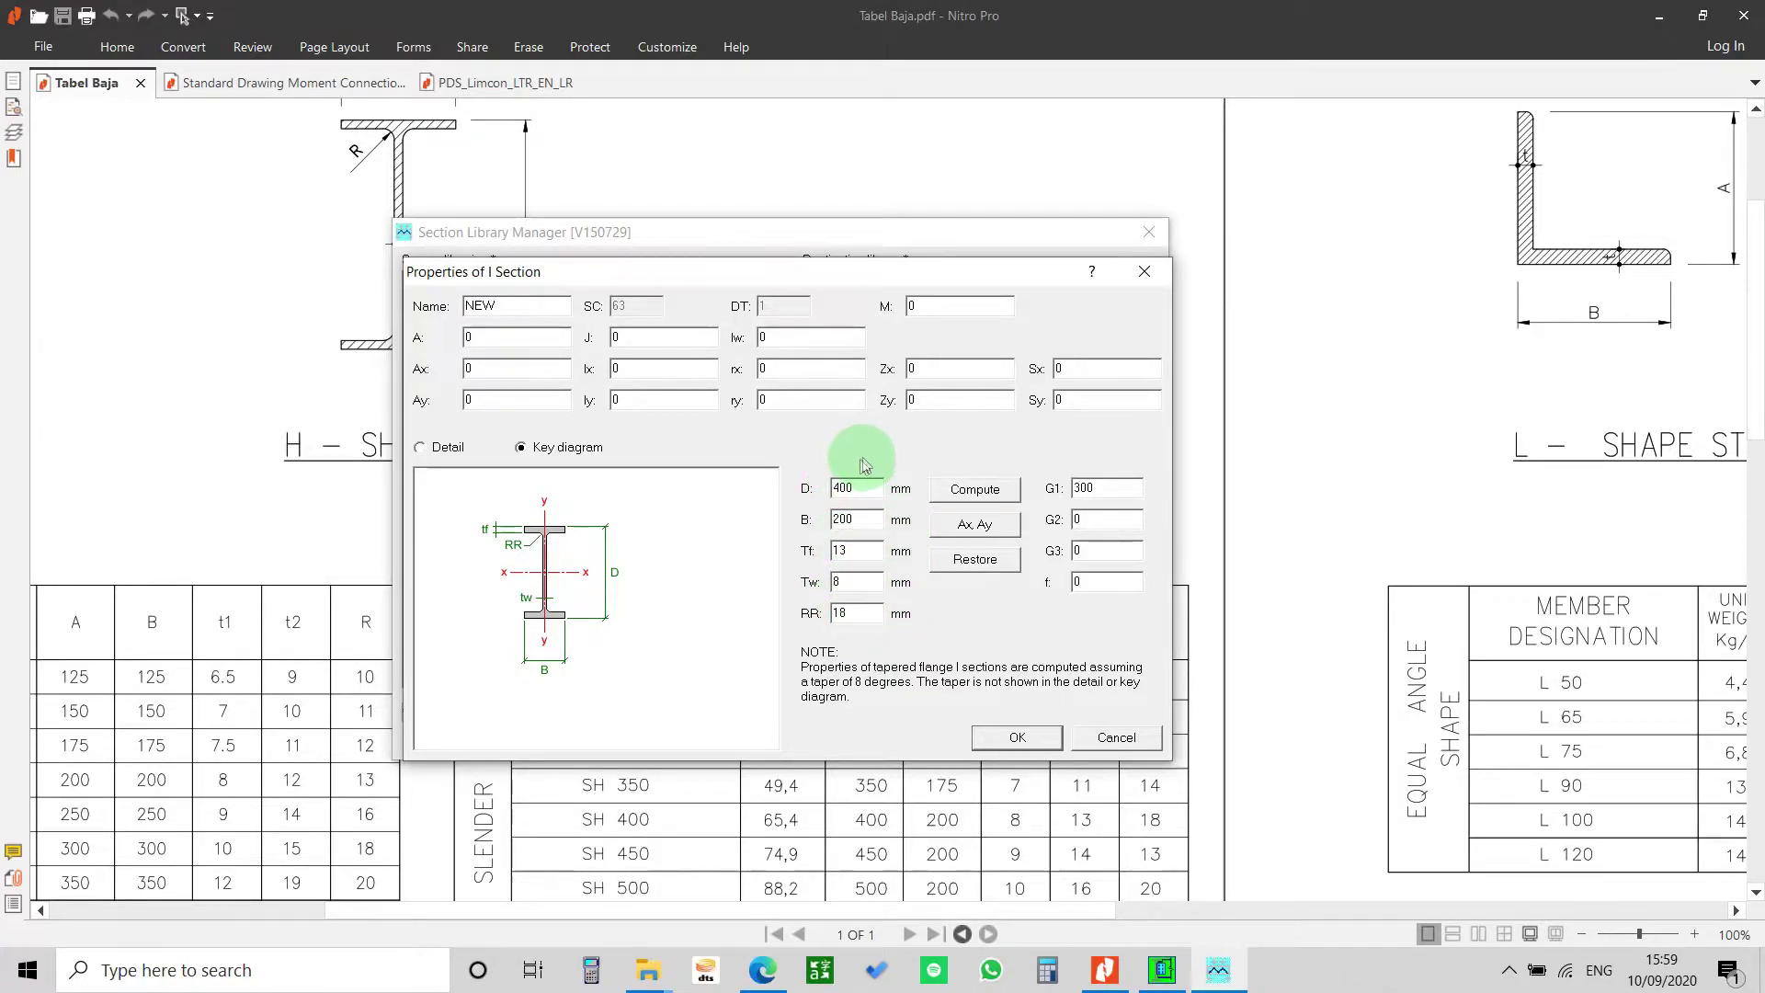
# - Compute the section properties and the Ax and Ay shear areas, and compare mass M with the SH 400 row of the table
pyautogui.click(975, 491)
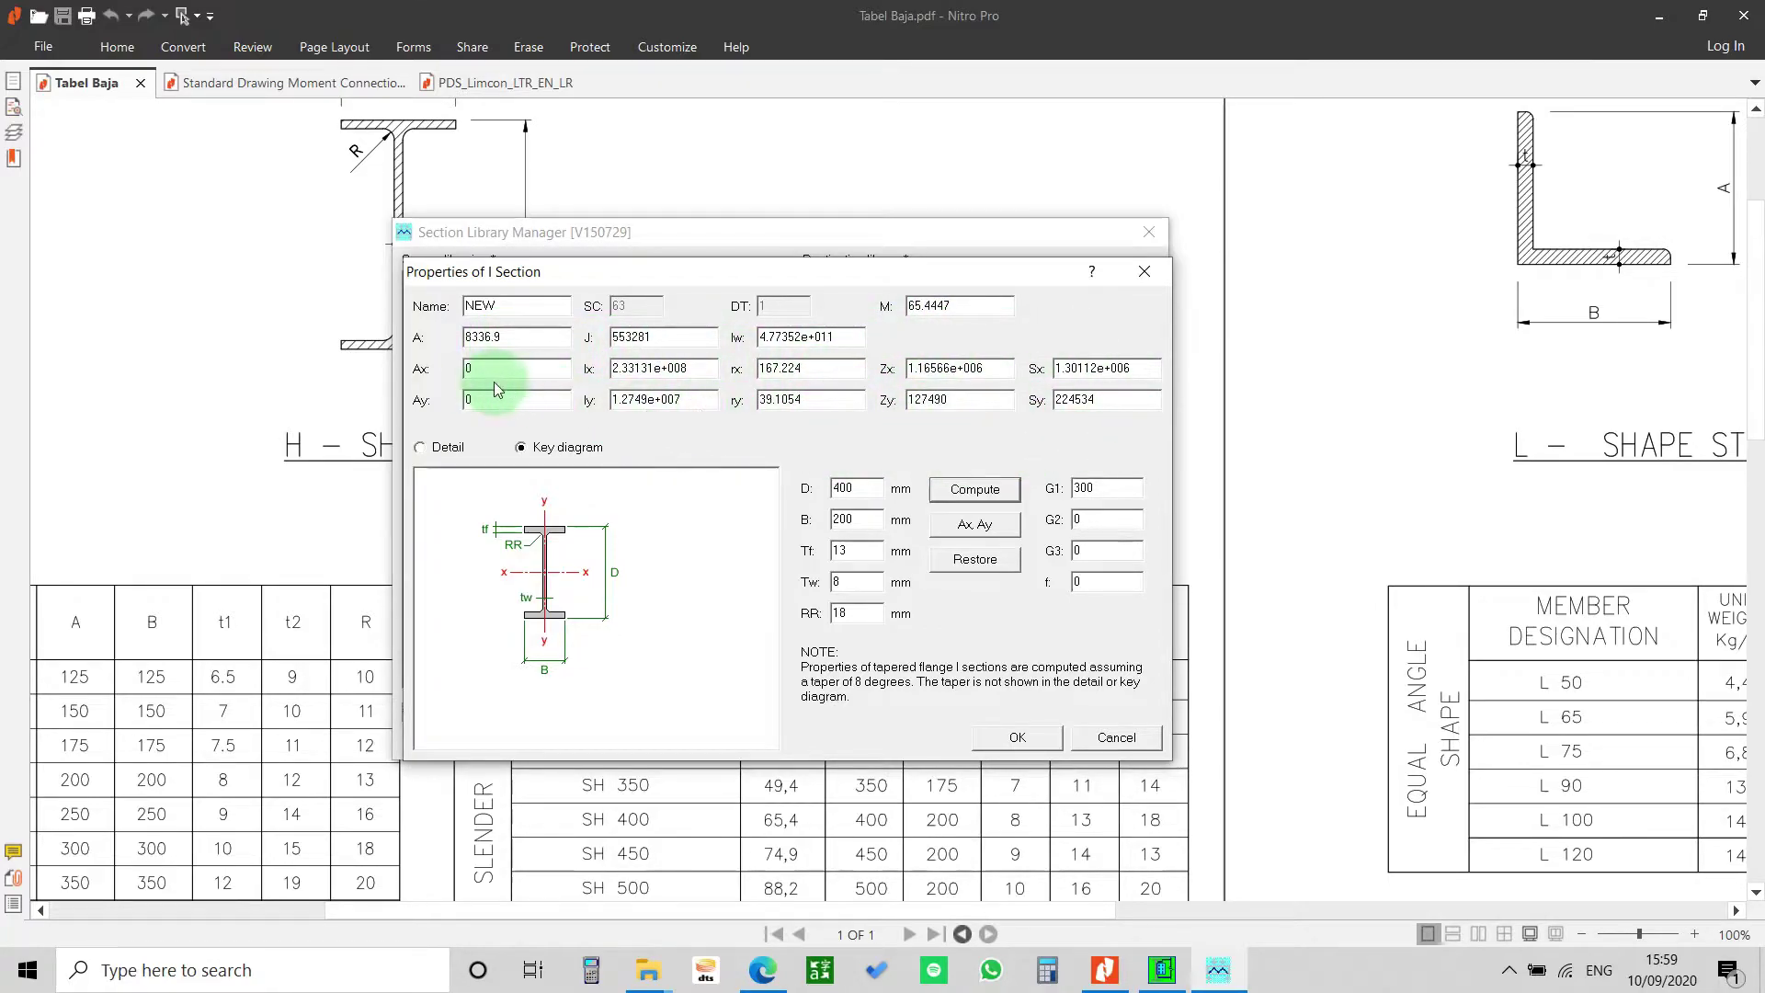
pyautogui.click(984, 530)
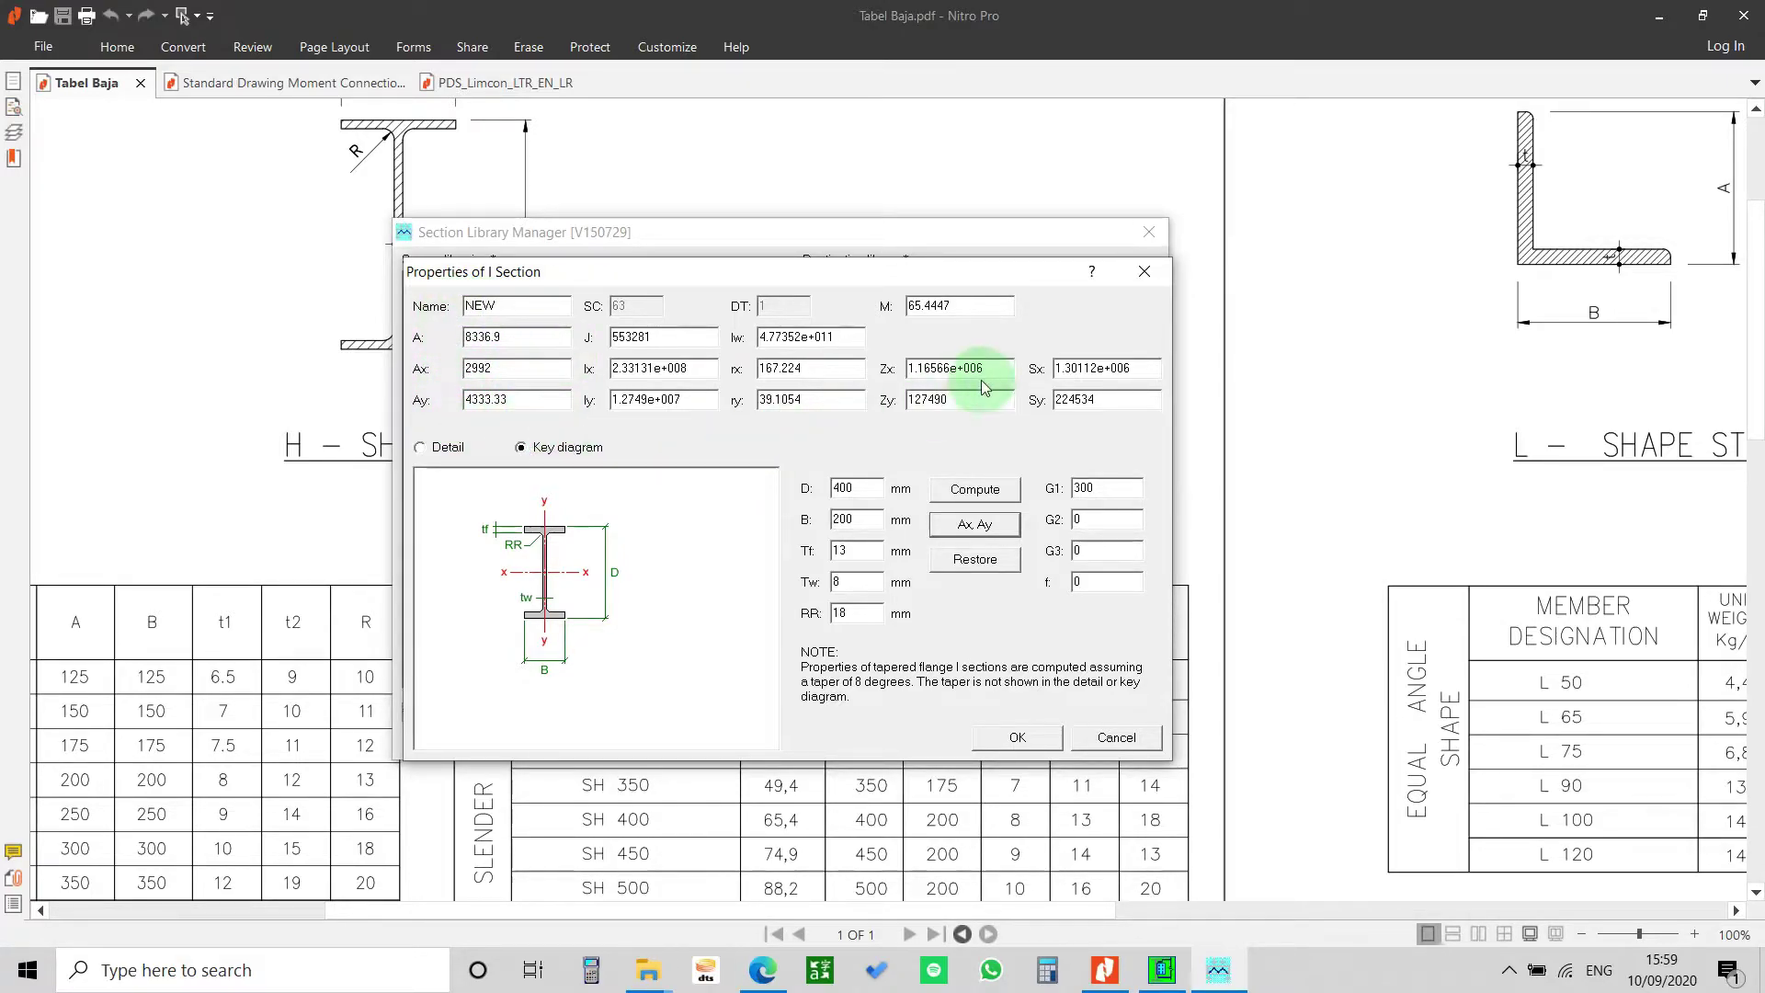
pyautogui.doubleClick(979, 312)
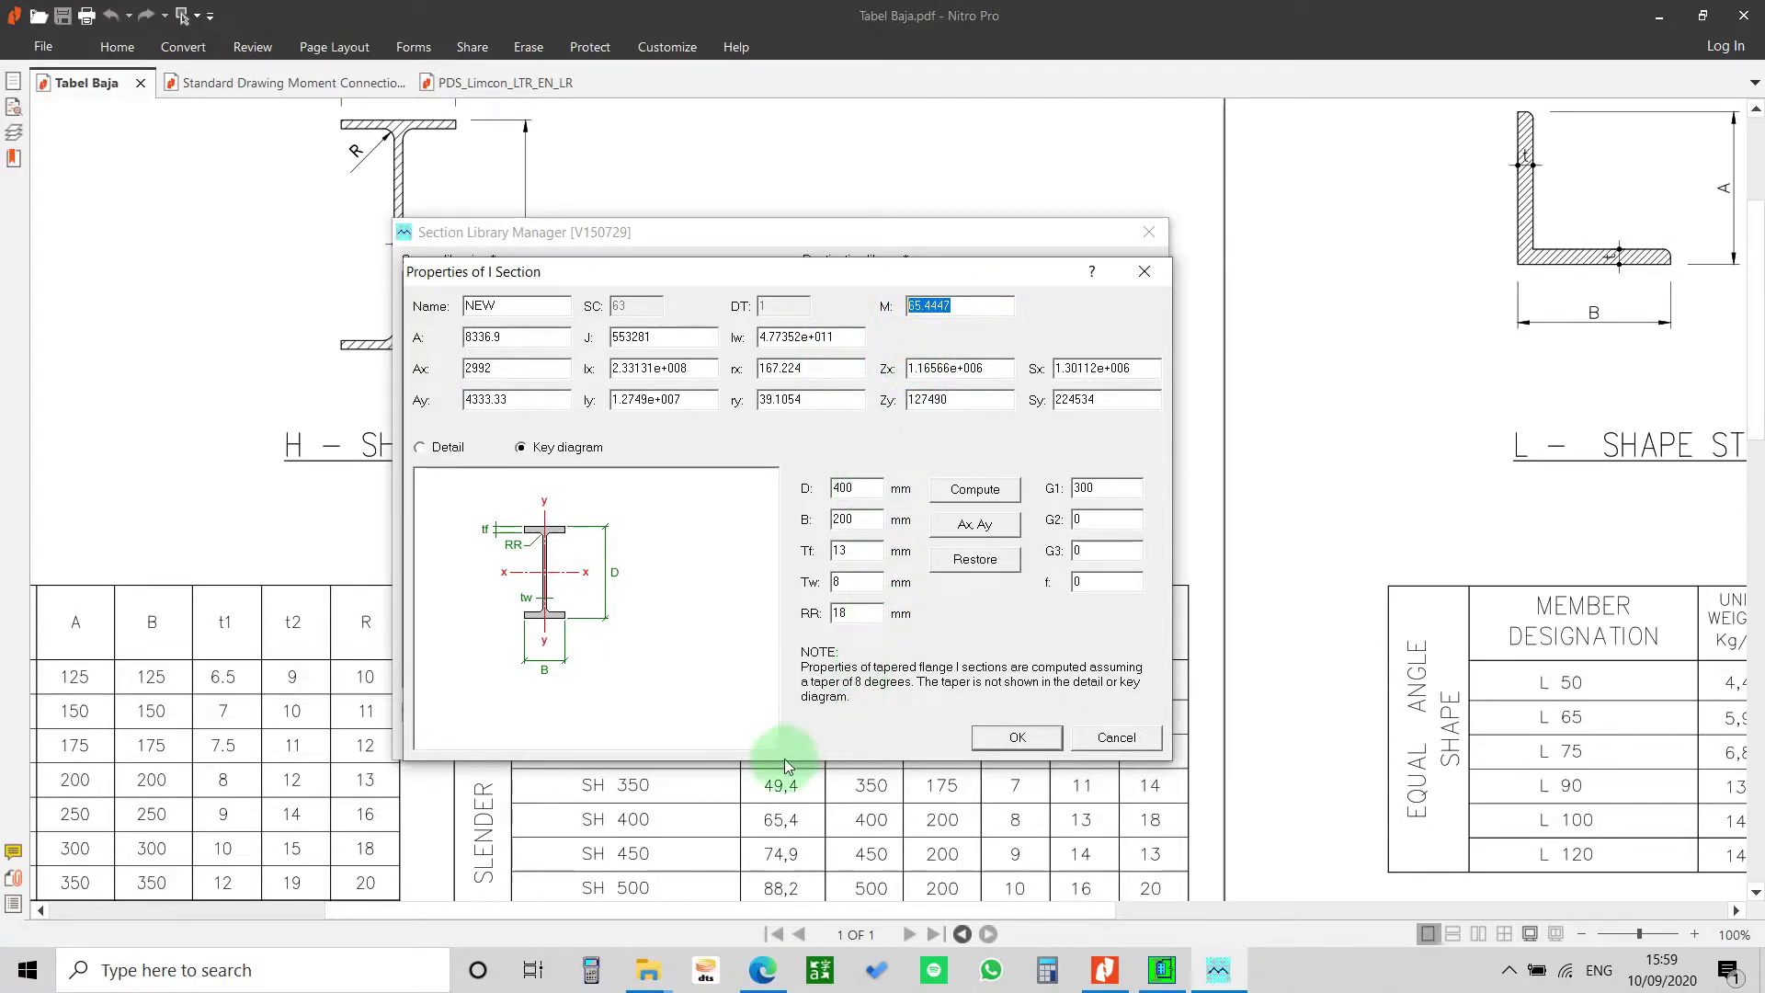
pyautogui.click(654, 829)
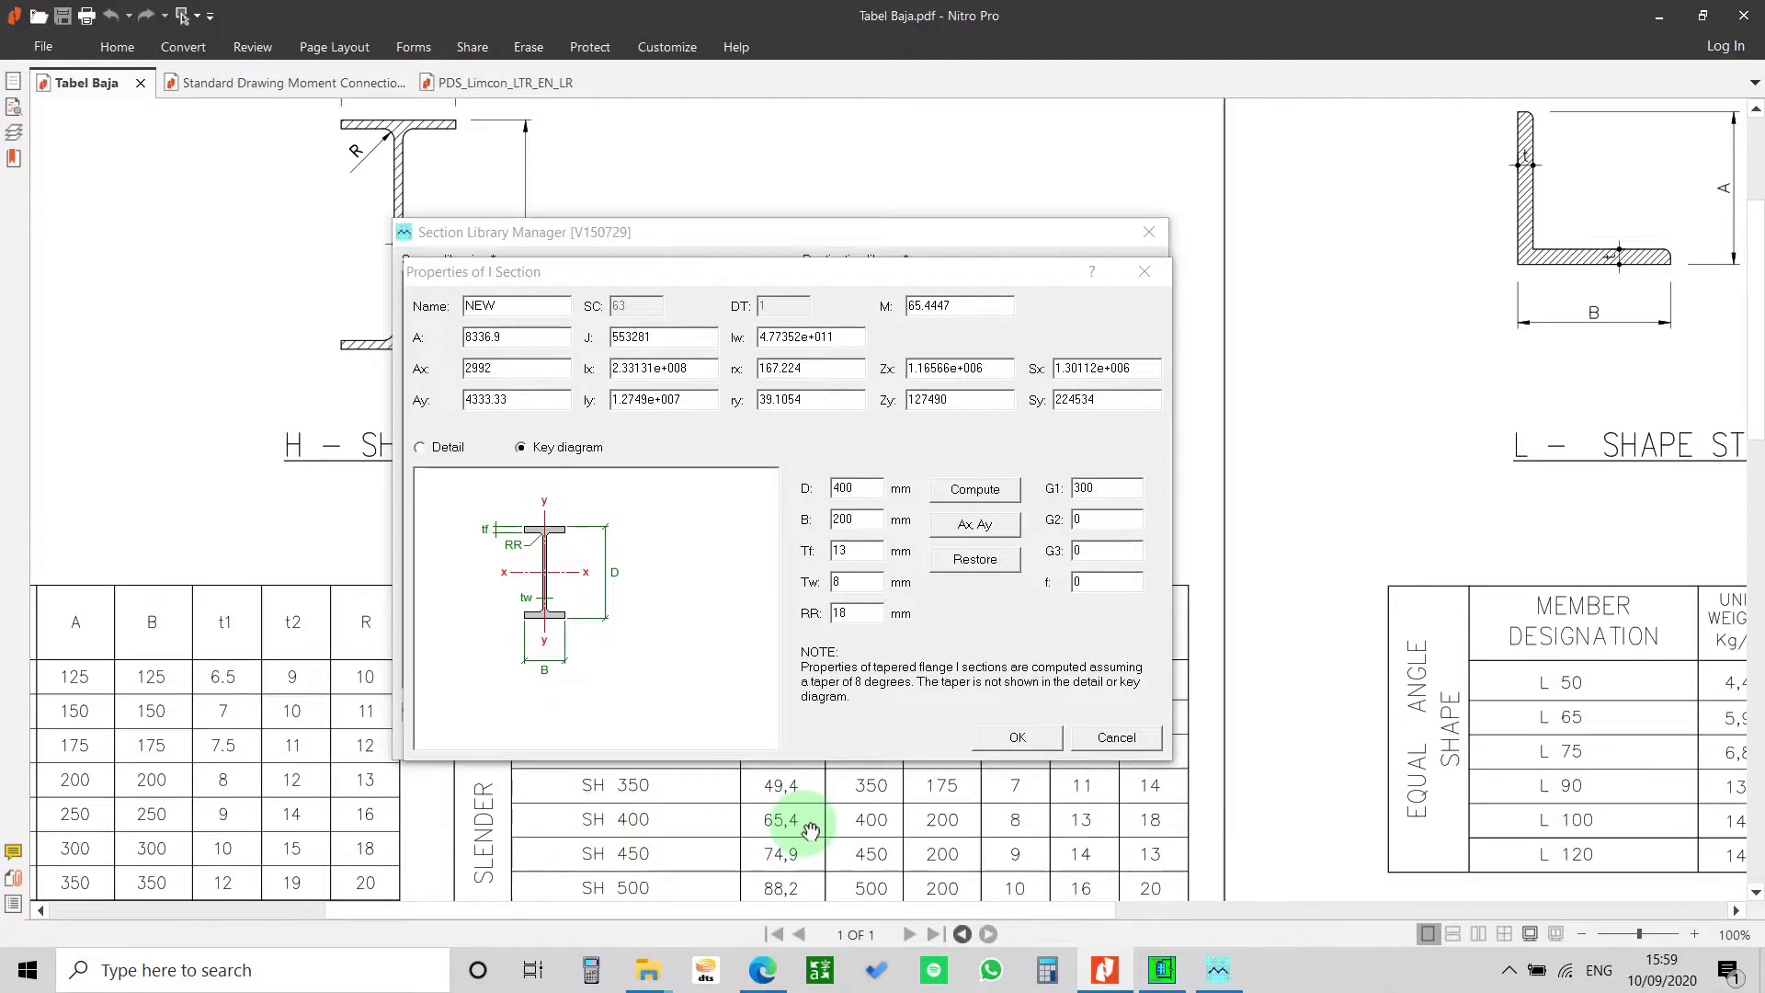
pyautogui.click(776, 239)
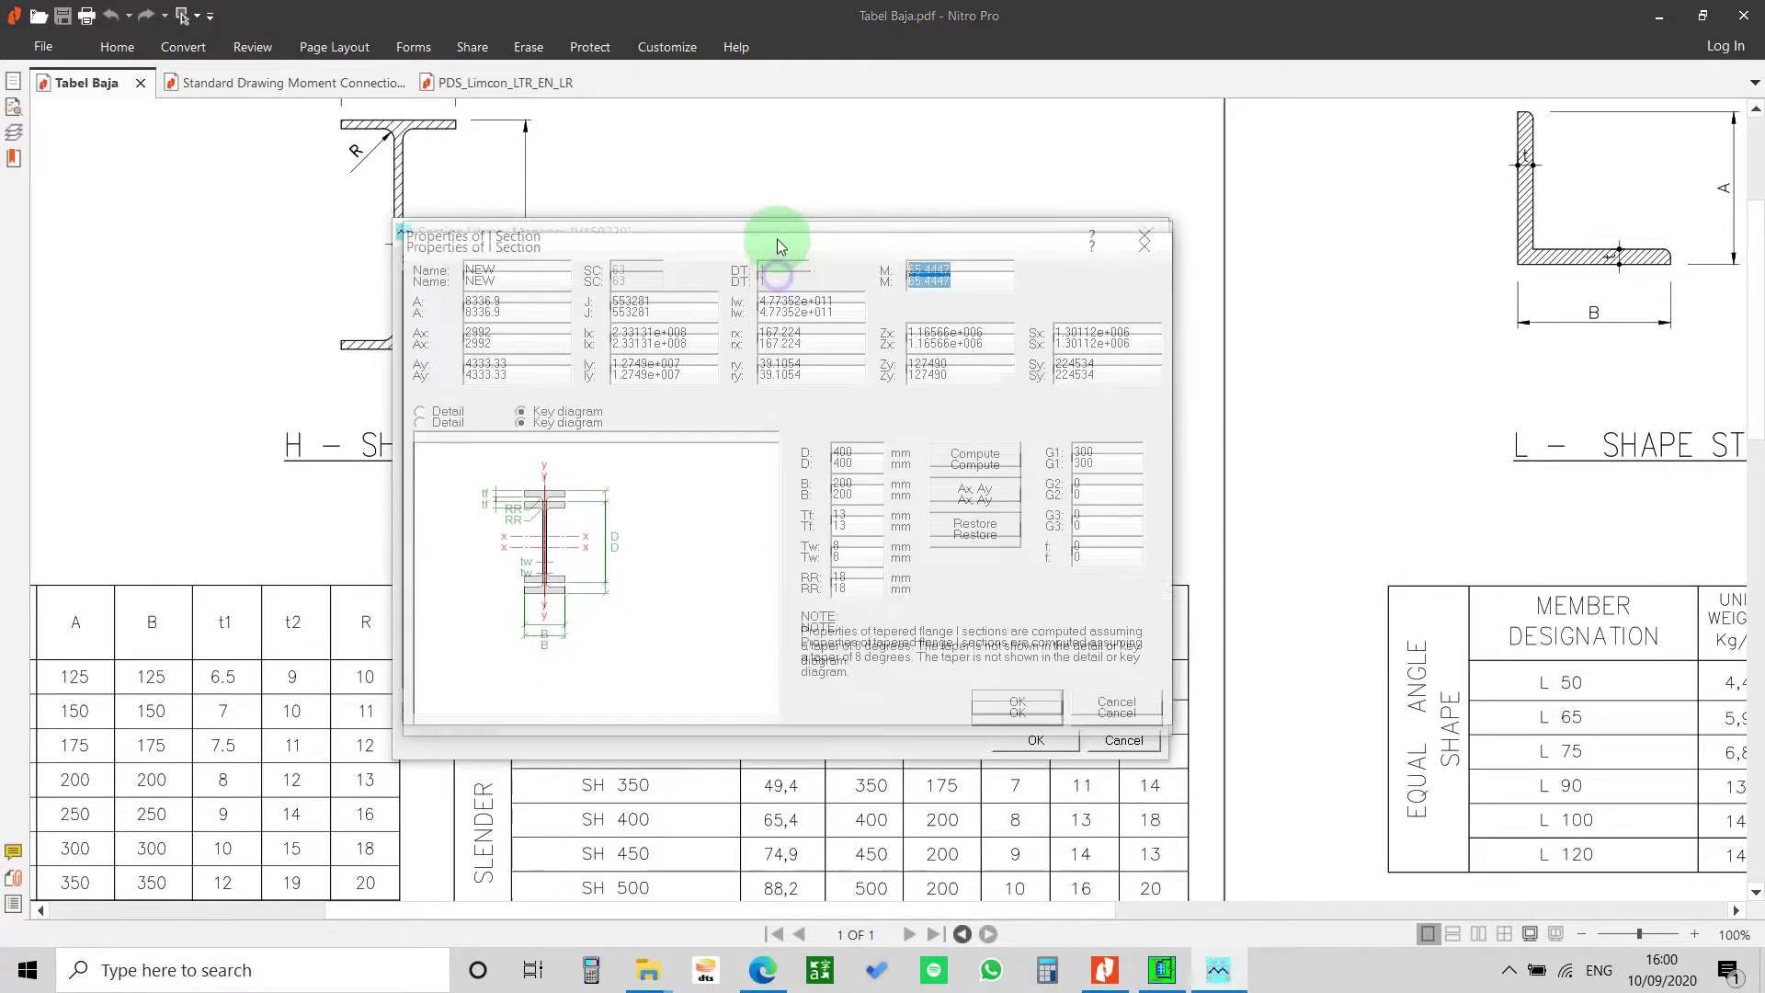
pyautogui.moveTo(774, 237); pyautogui.dragTo(770, 238)
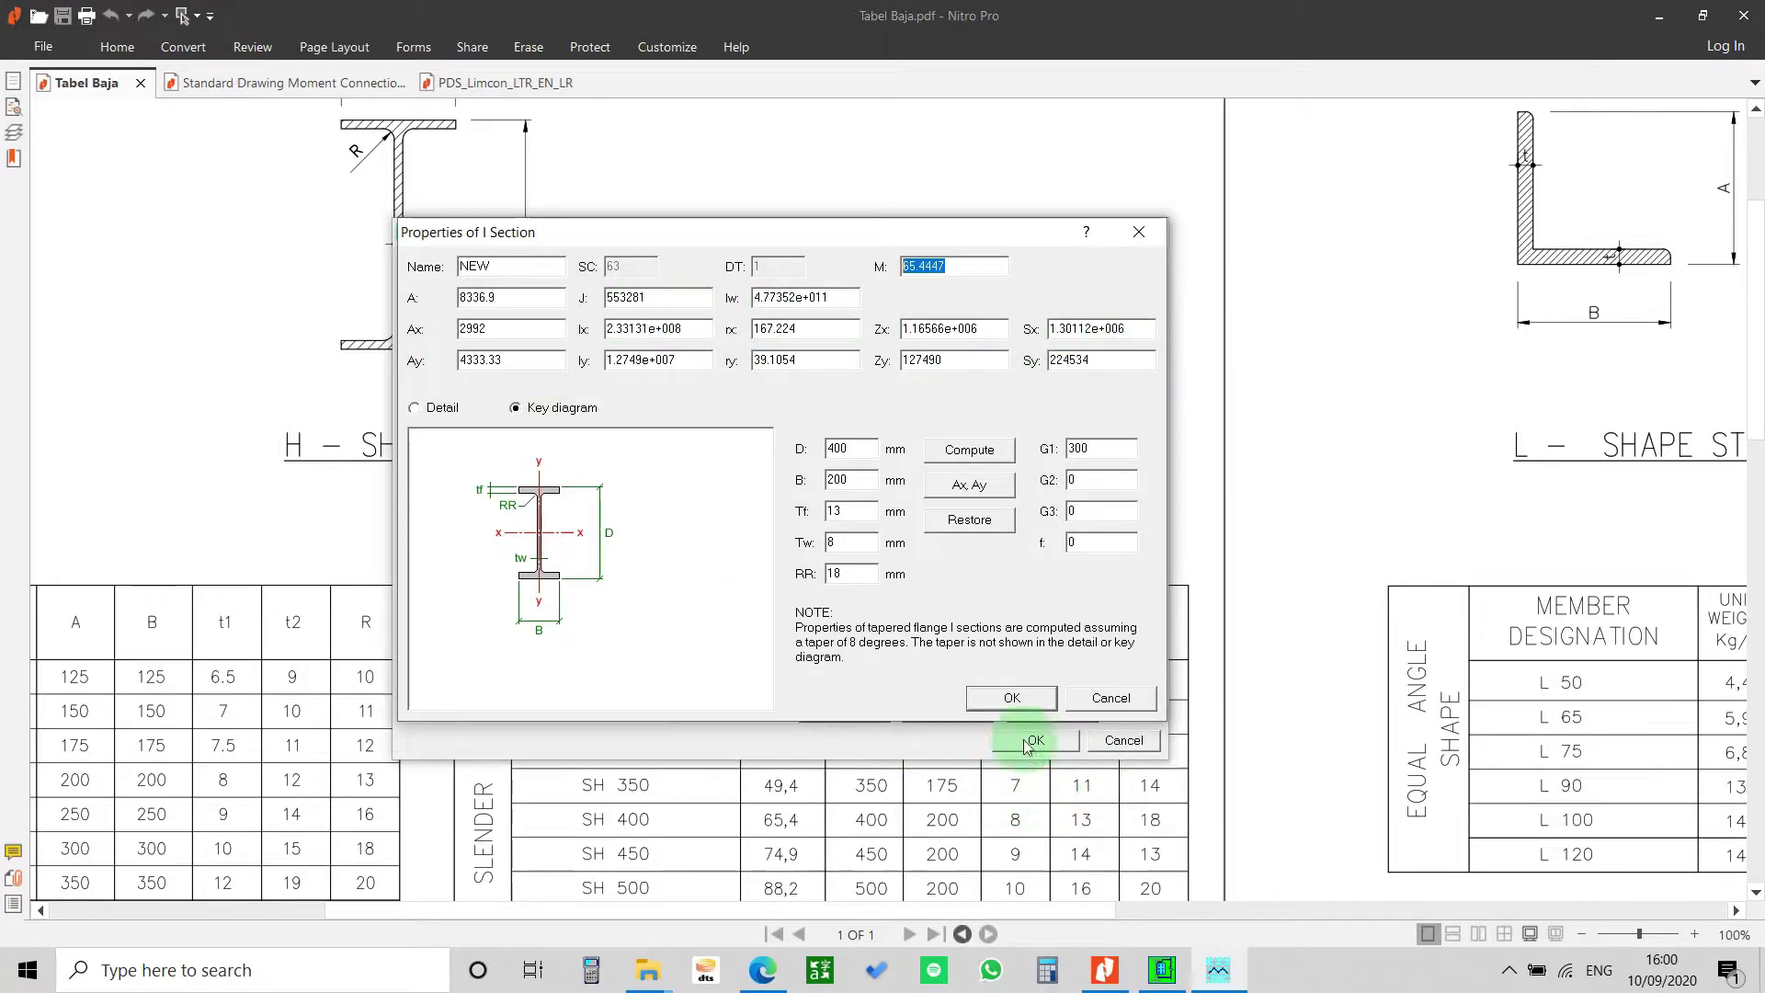
# - Name the section SH400x200x8x13, add it to the SH Profile-2 category and confirm the library changes
pyautogui.click(1012, 699)
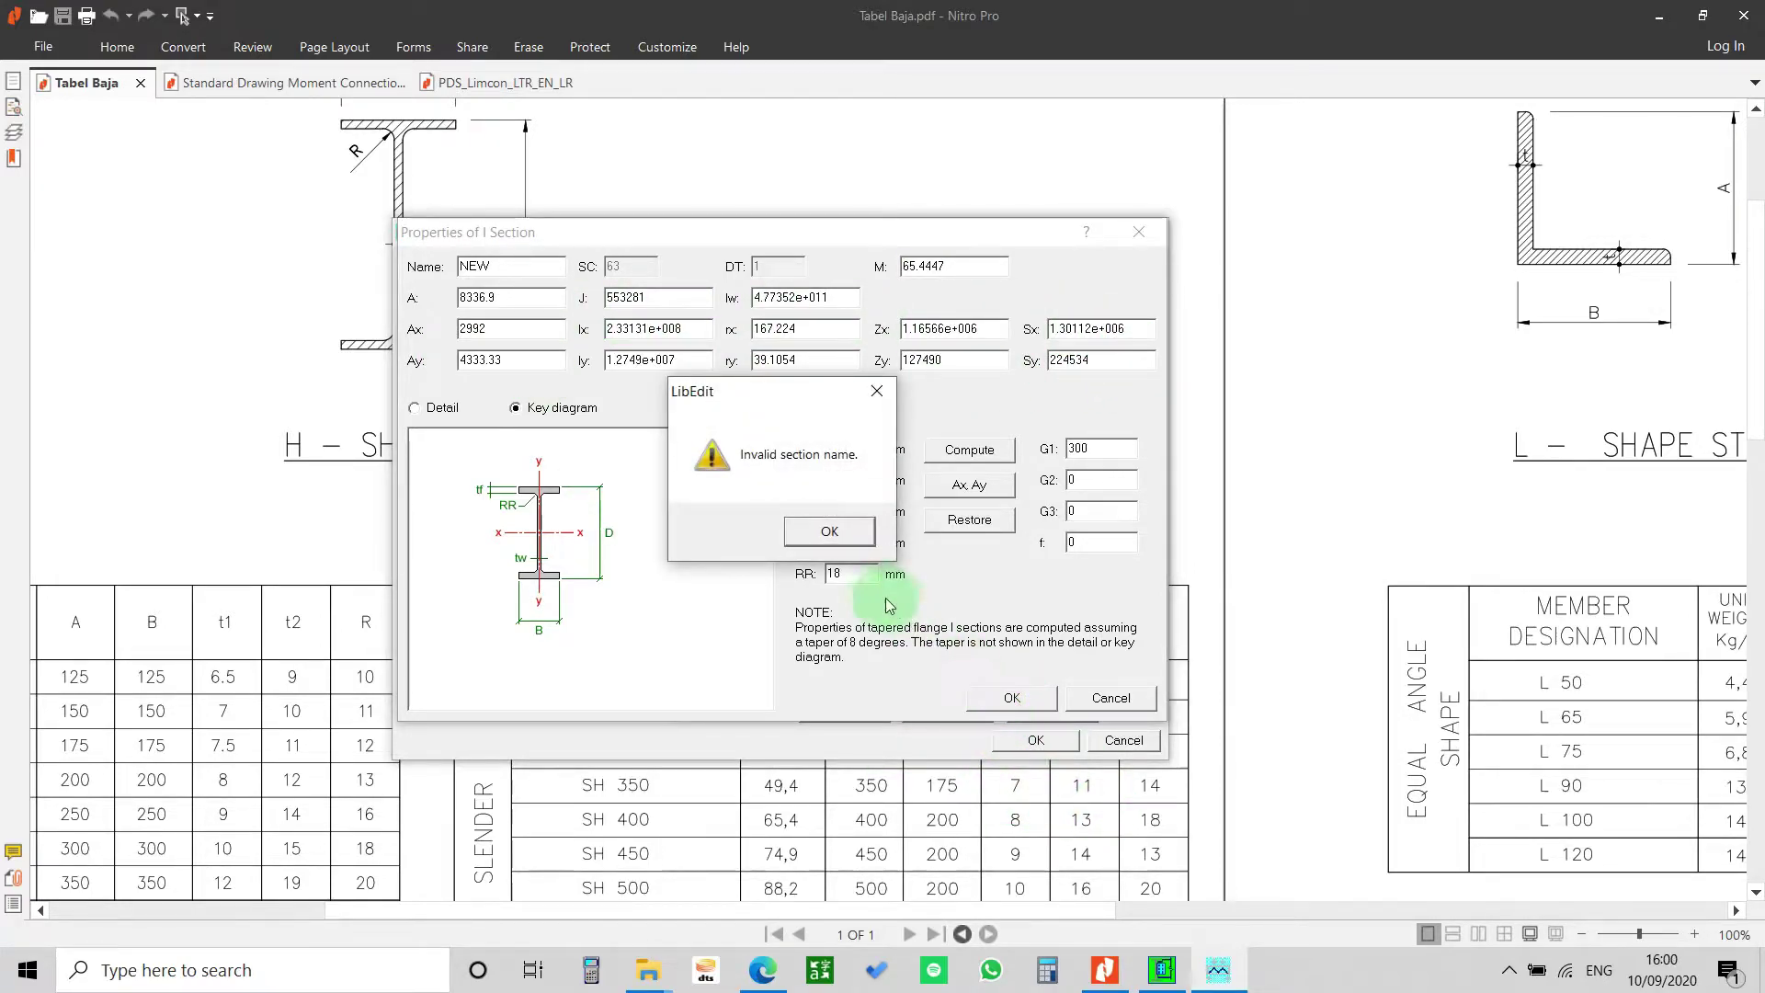
pyautogui.click(874, 393)
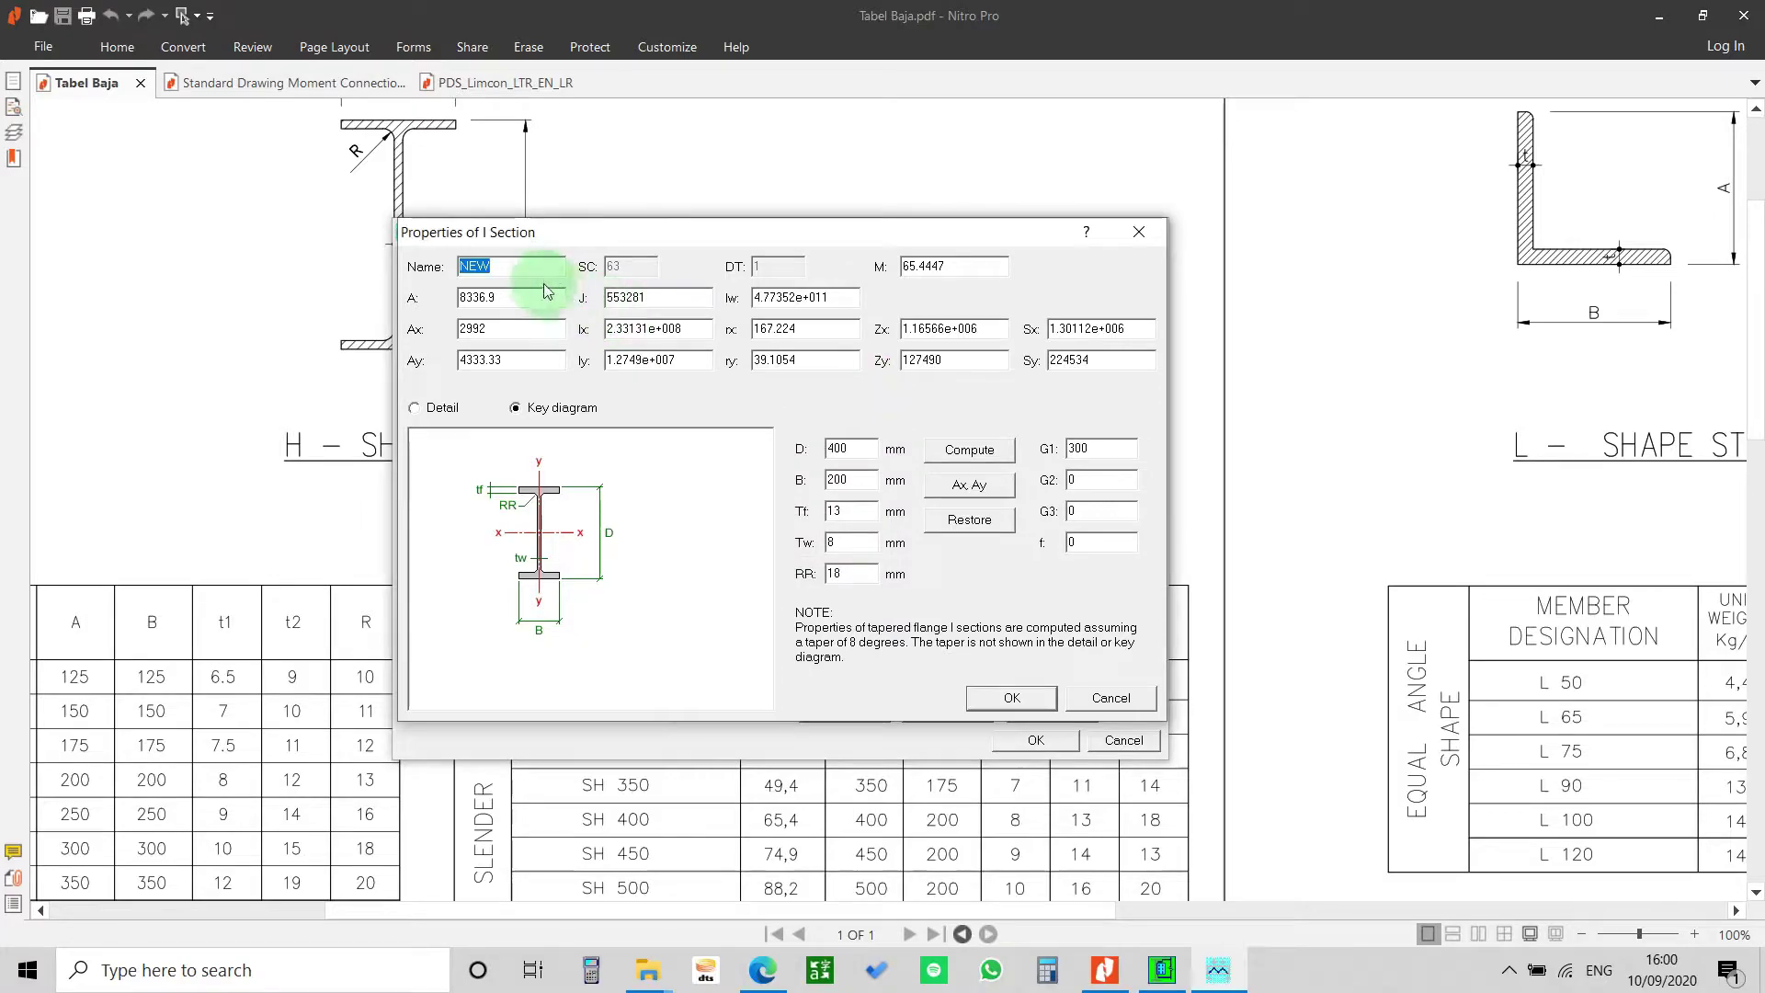
pyautogui.click(524, 261)
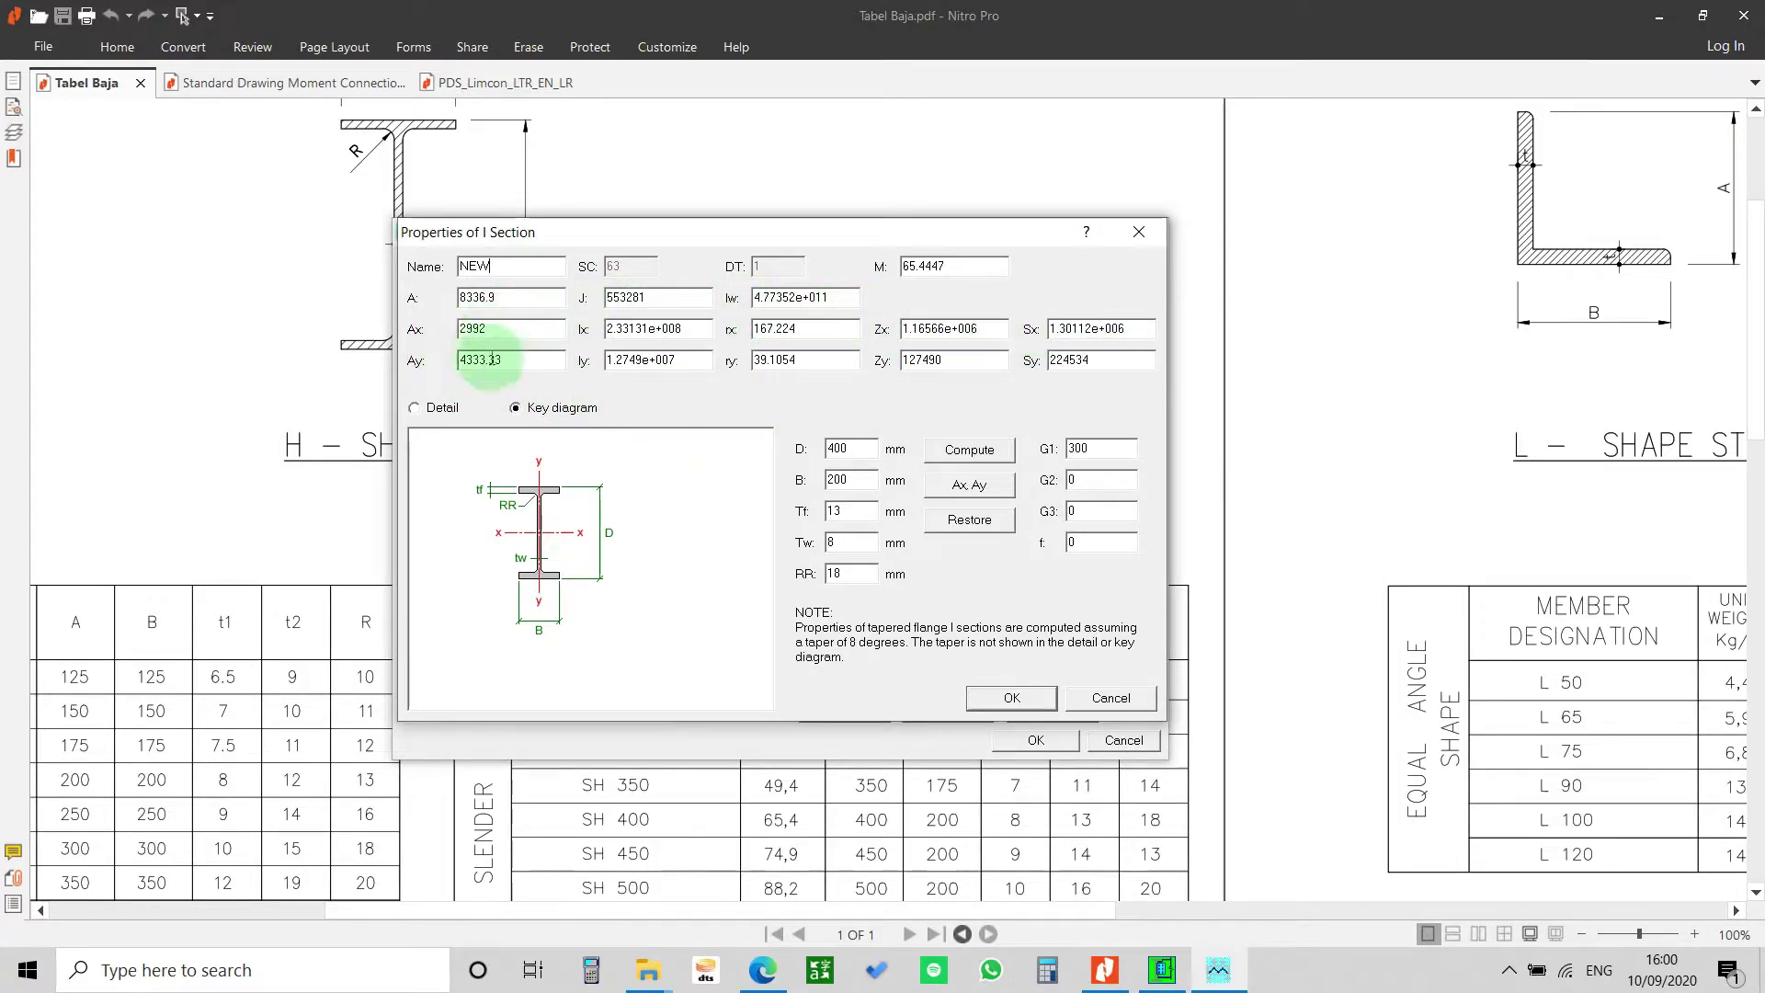
pyautogui.moveTo(562, 266); pyautogui.dragTo(409, 263)
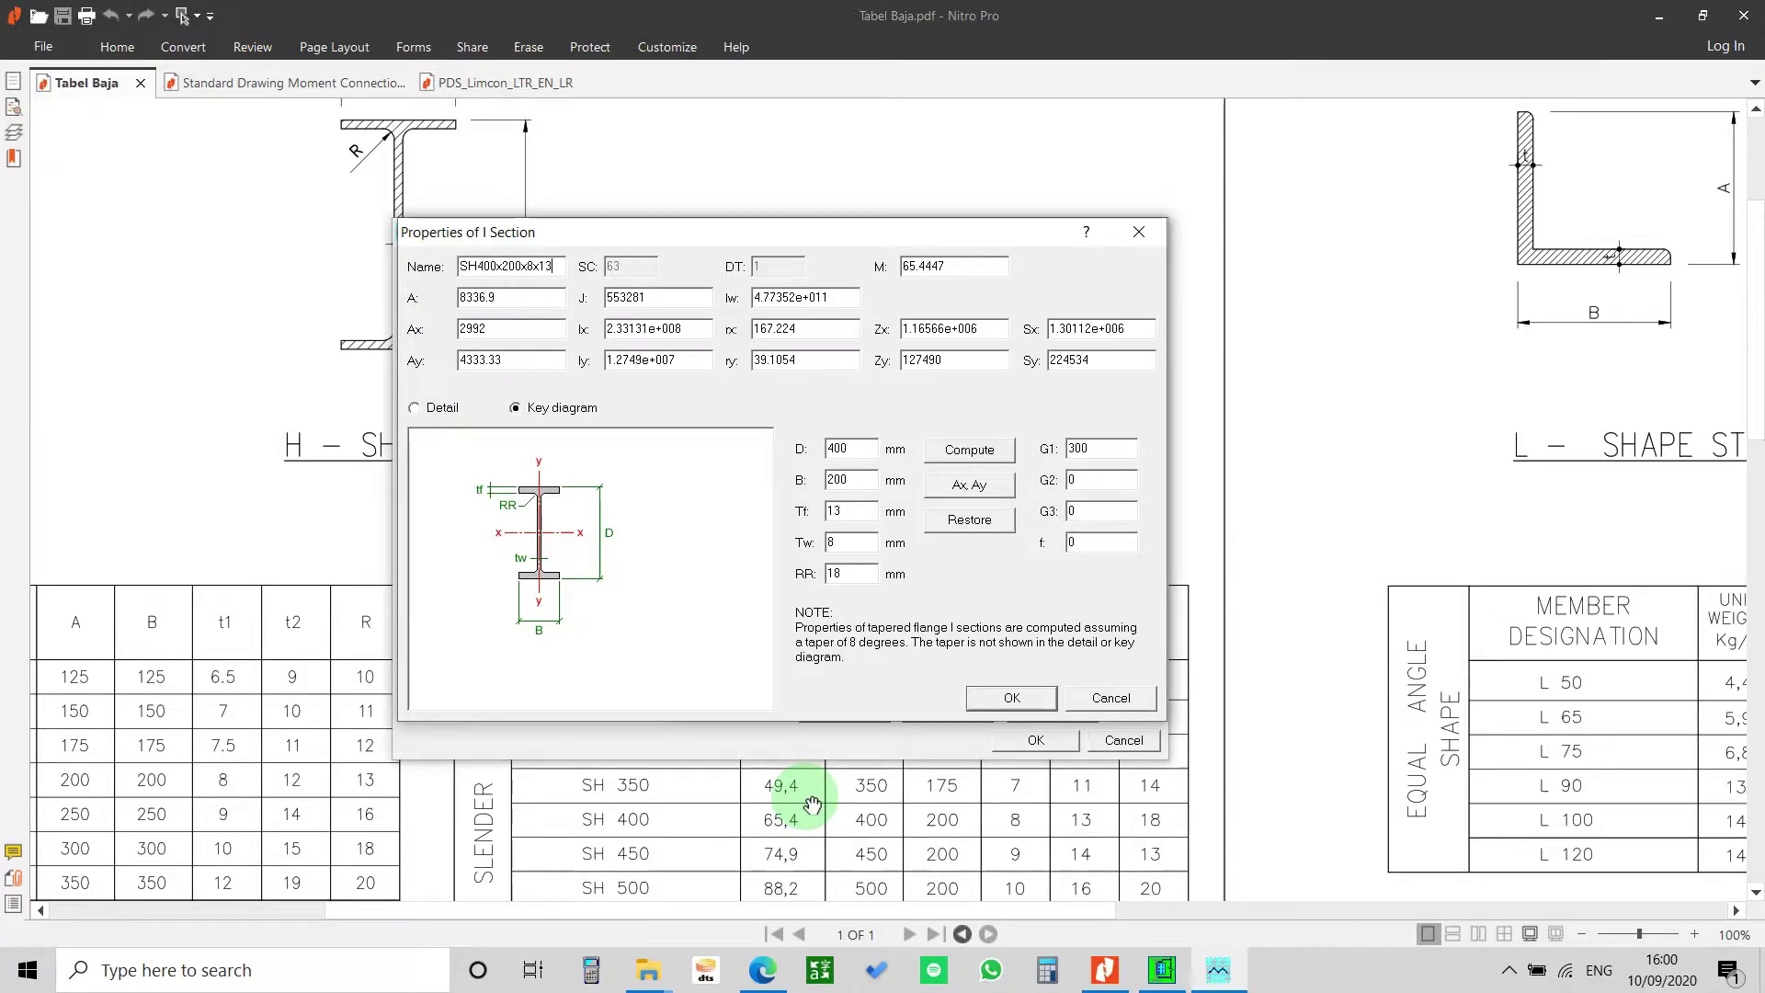
pyautogui.click(1011, 698)
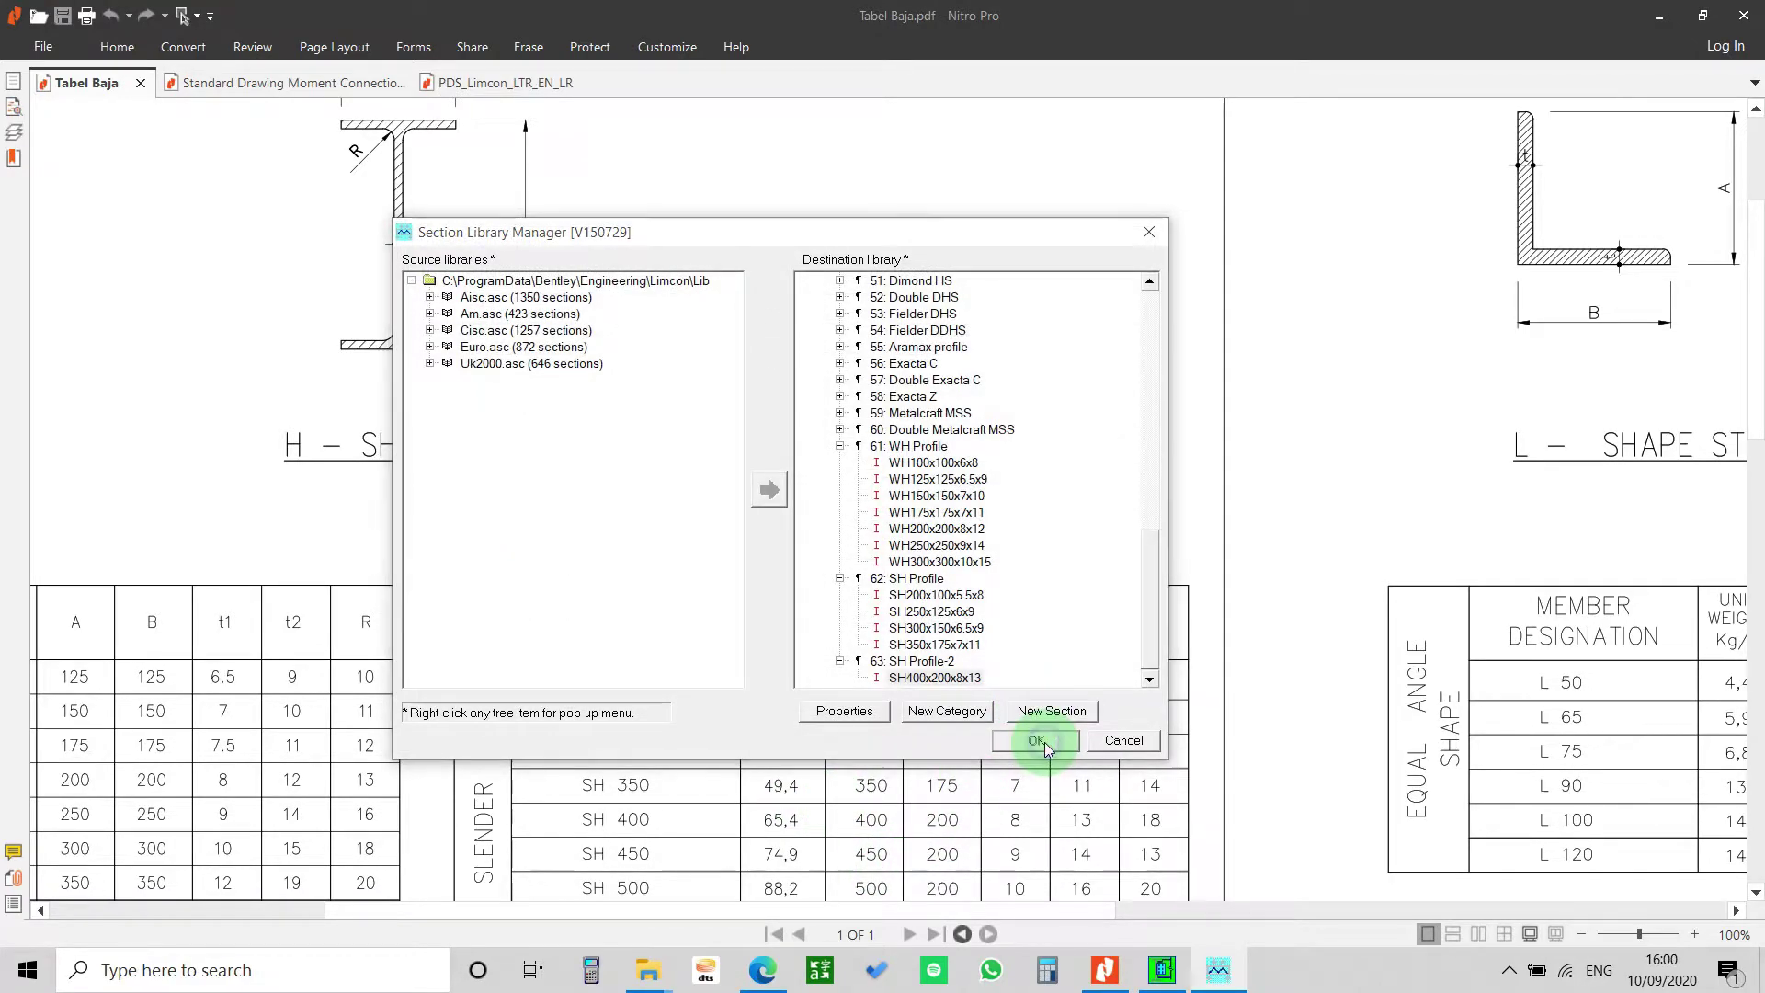
pyautogui.click(1044, 742)
pyautogui.click(788, 552)
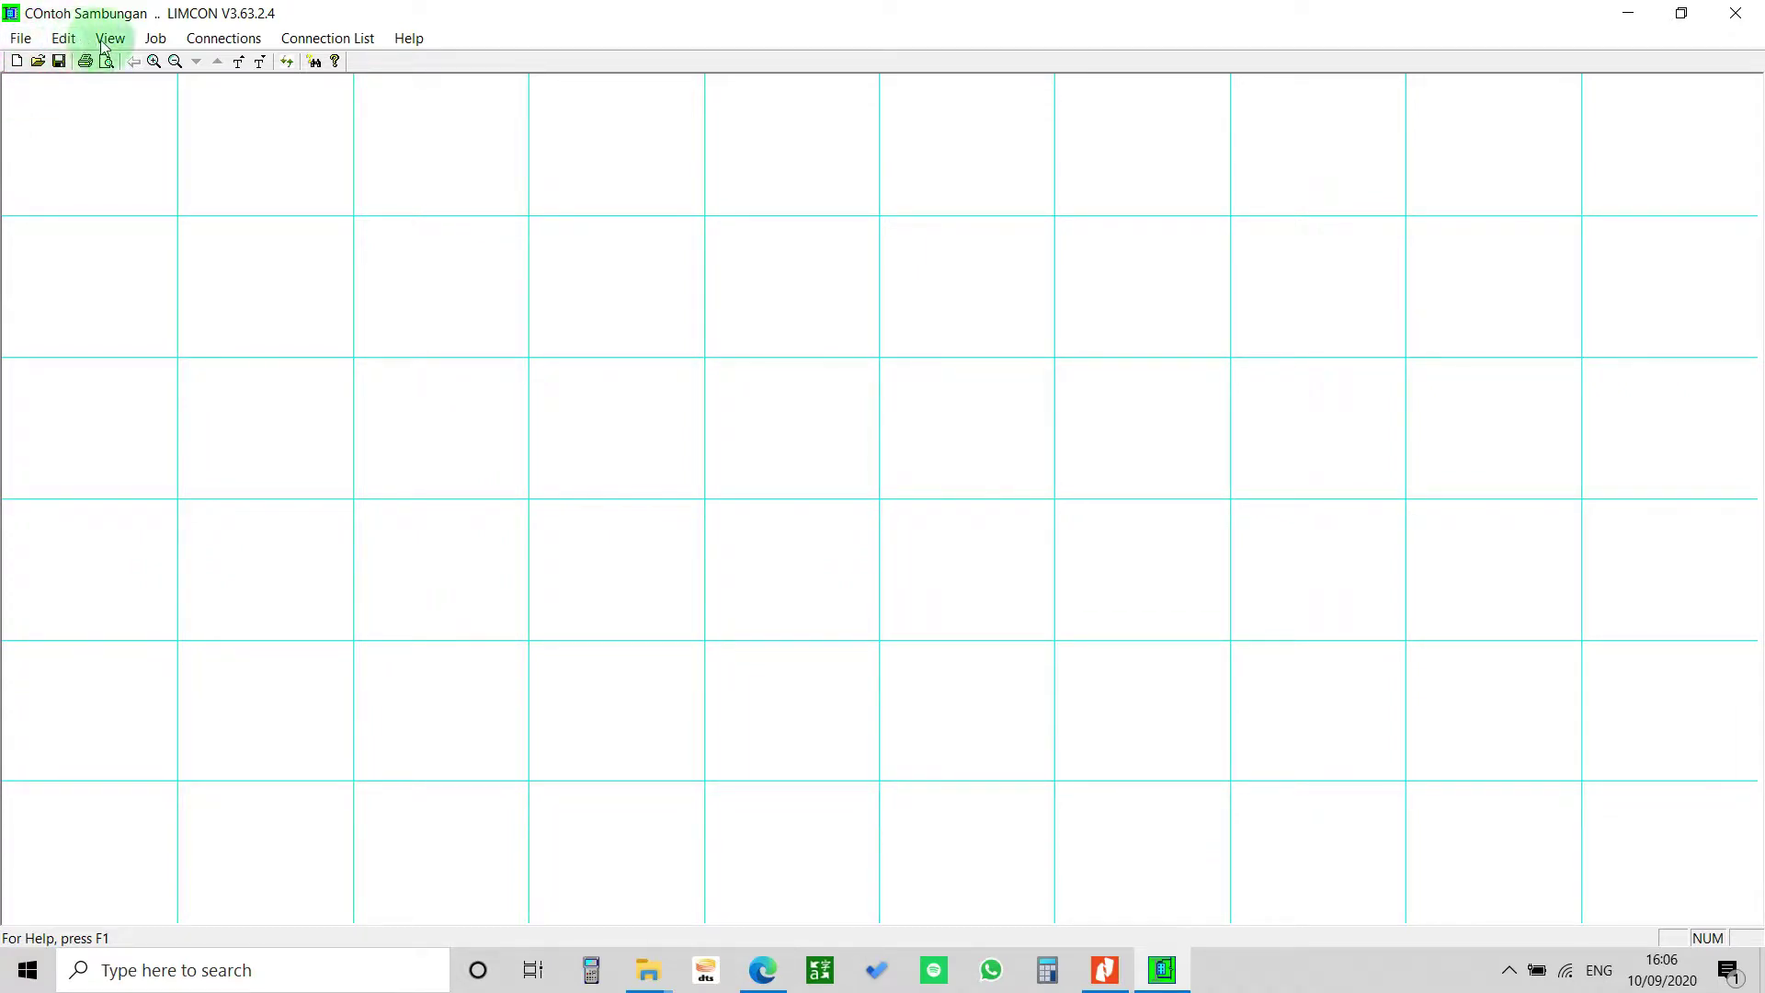
# - Correct the capitalisation of the job name to Contoh Sambungan
pyautogui.click(156, 37)
pyautogui.click(183, 63)
pyautogui.click(779, 485)
pyautogui.click(671, 485)
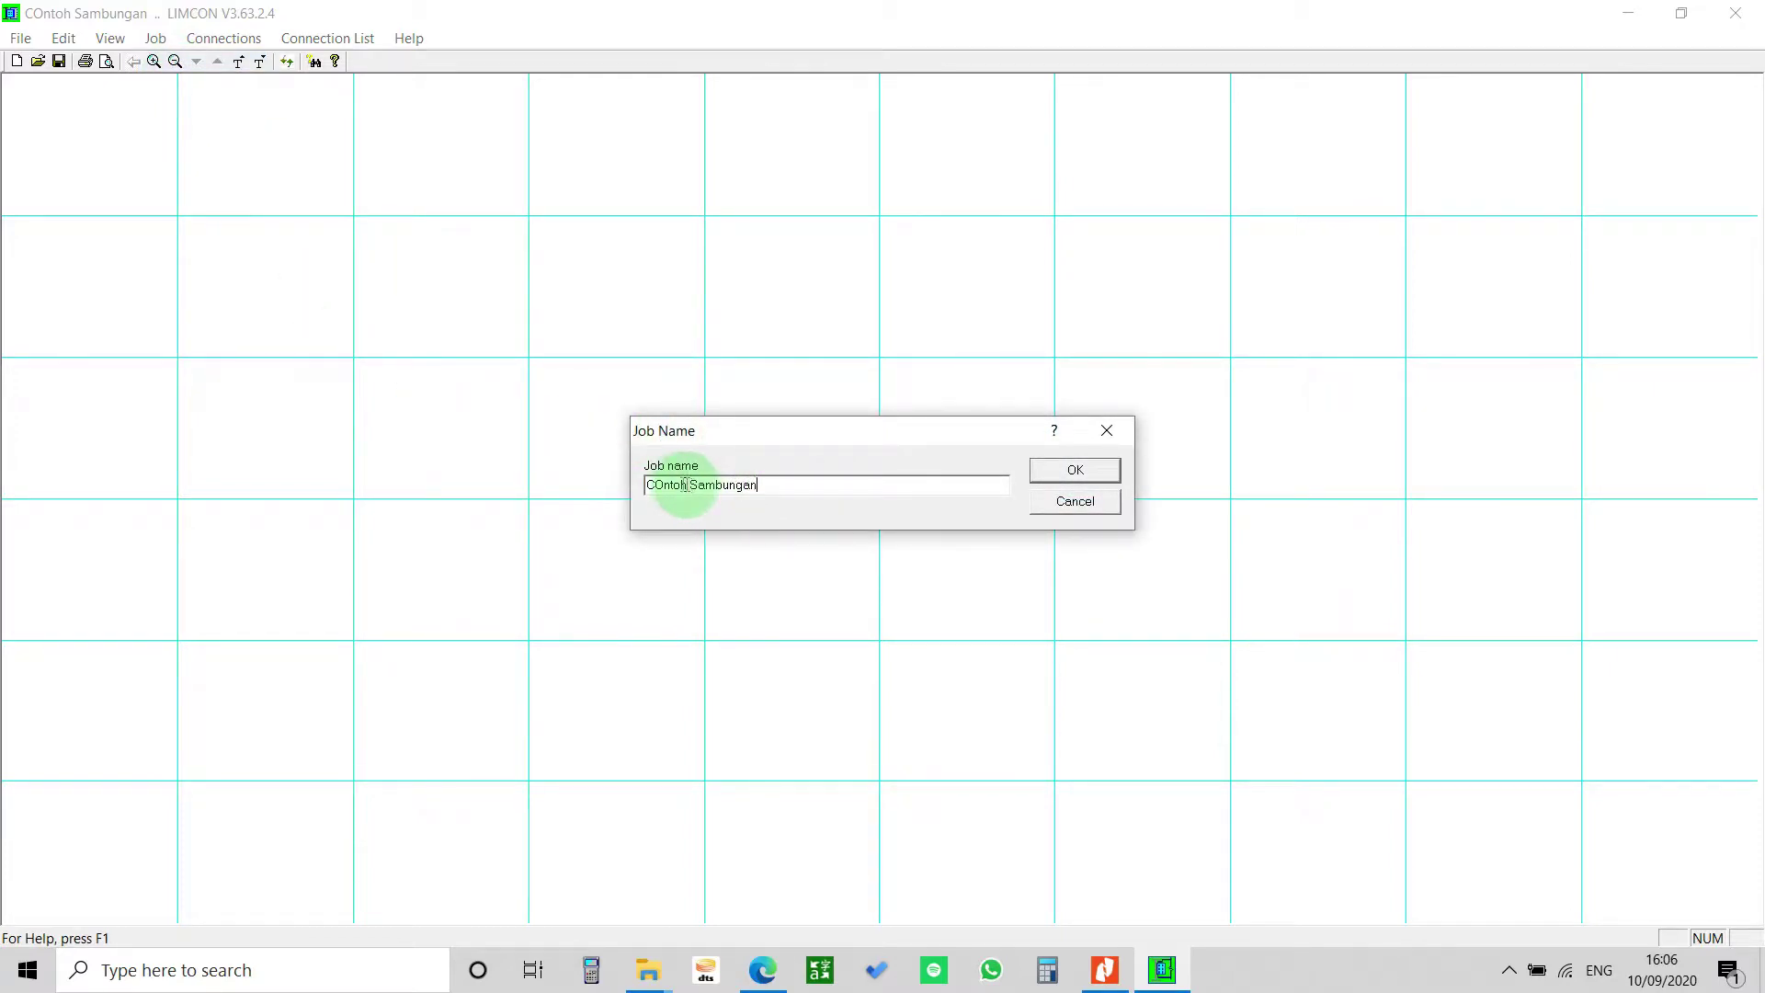
pyautogui.press('BackSpace')
pyautogui.write('o')
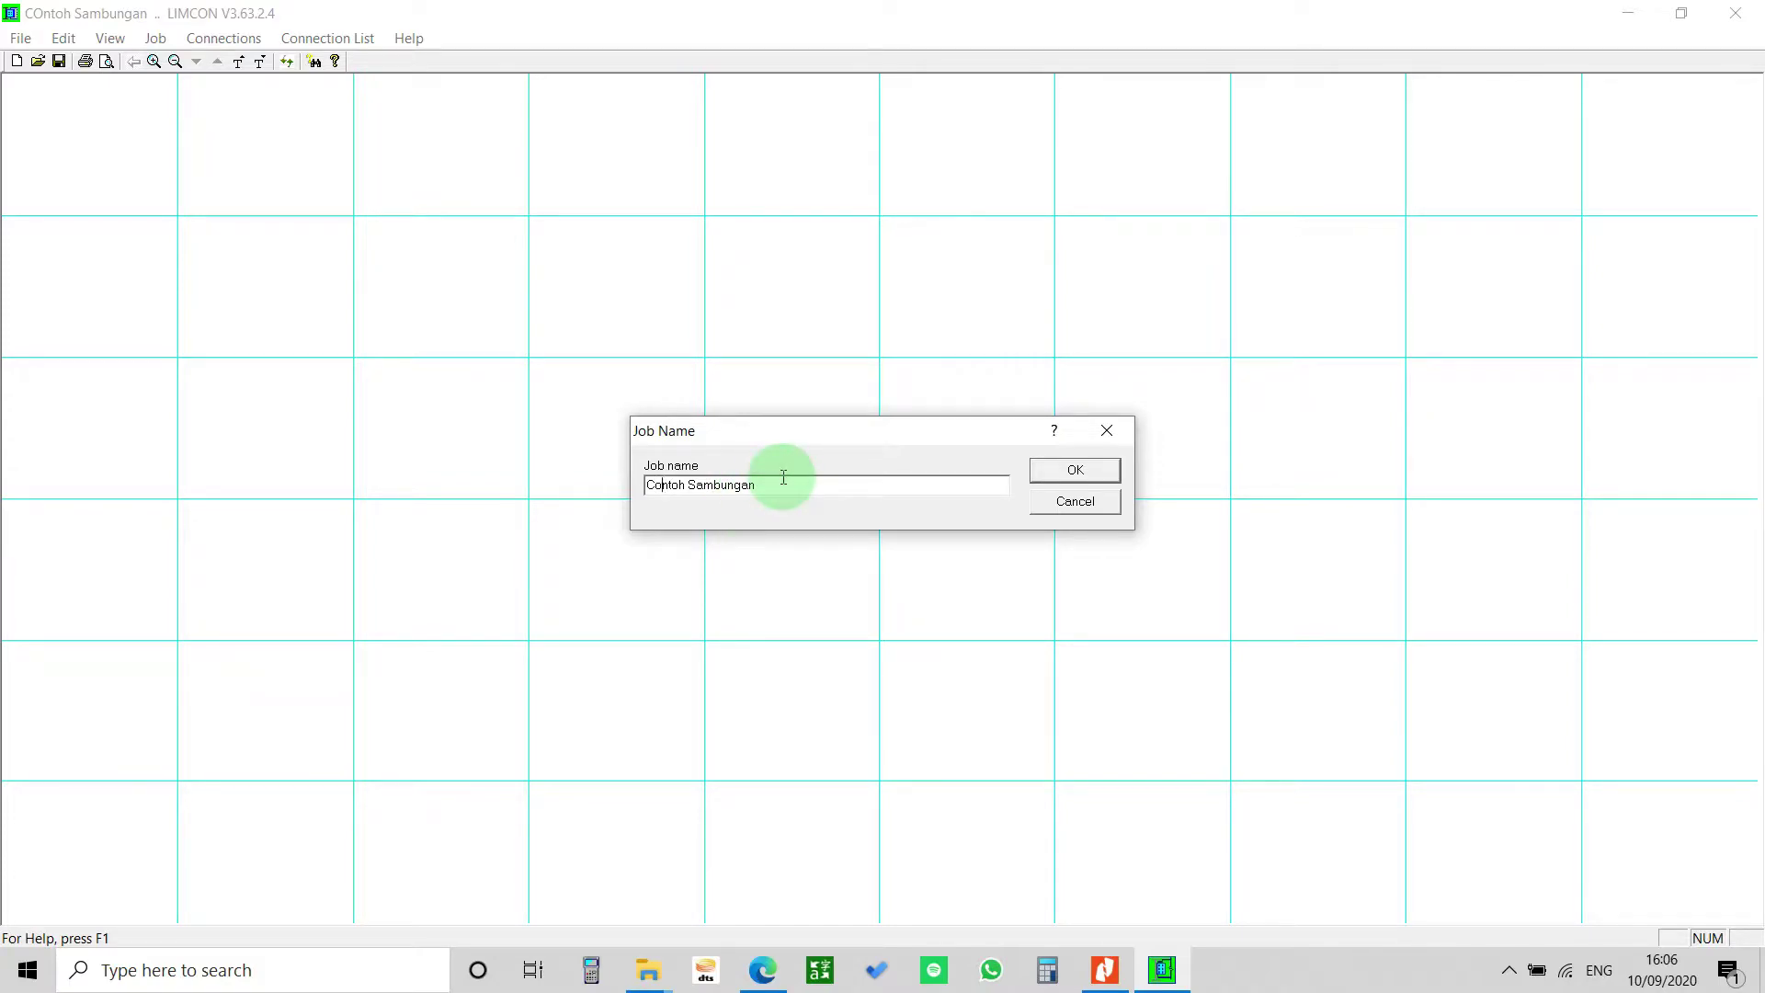
pyautogui.moveTo(785, 439); pyautogui.dragTo(635, 383)
pyautogui.click(668, 433)
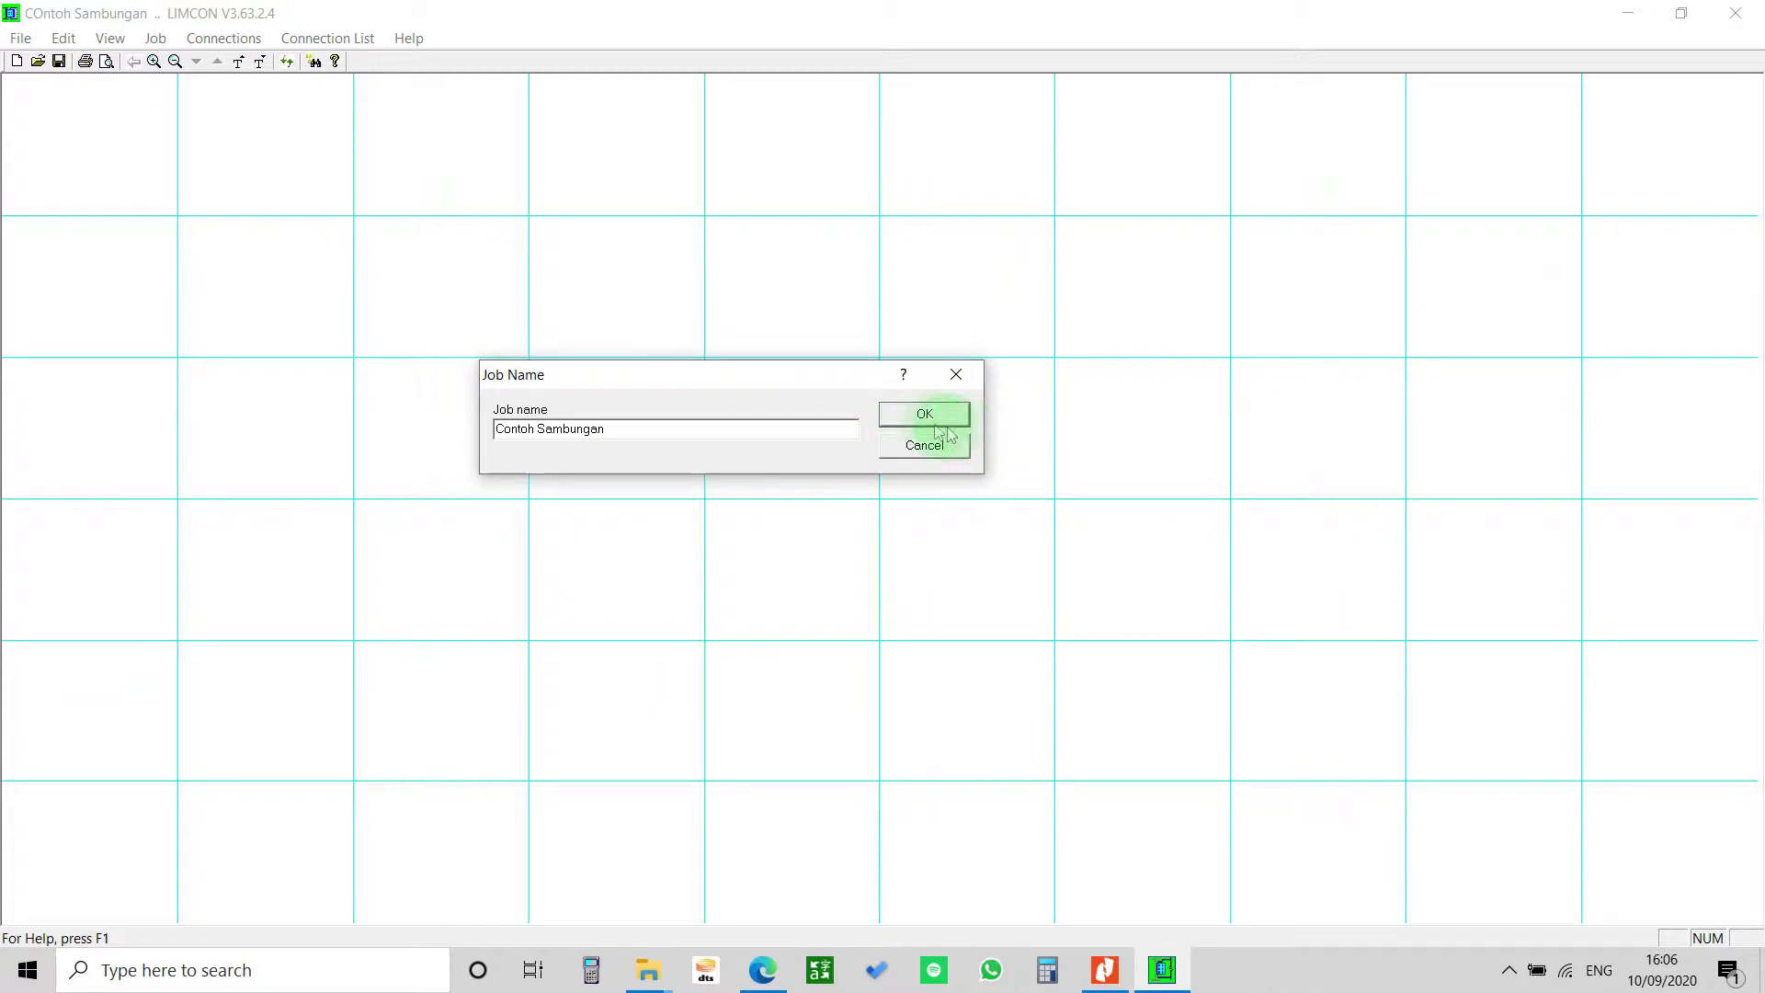
pyautogui.click(924, 414)
# - Set the first line of the job title to Moment Connection BCF
pyautogui.click(150, 37)
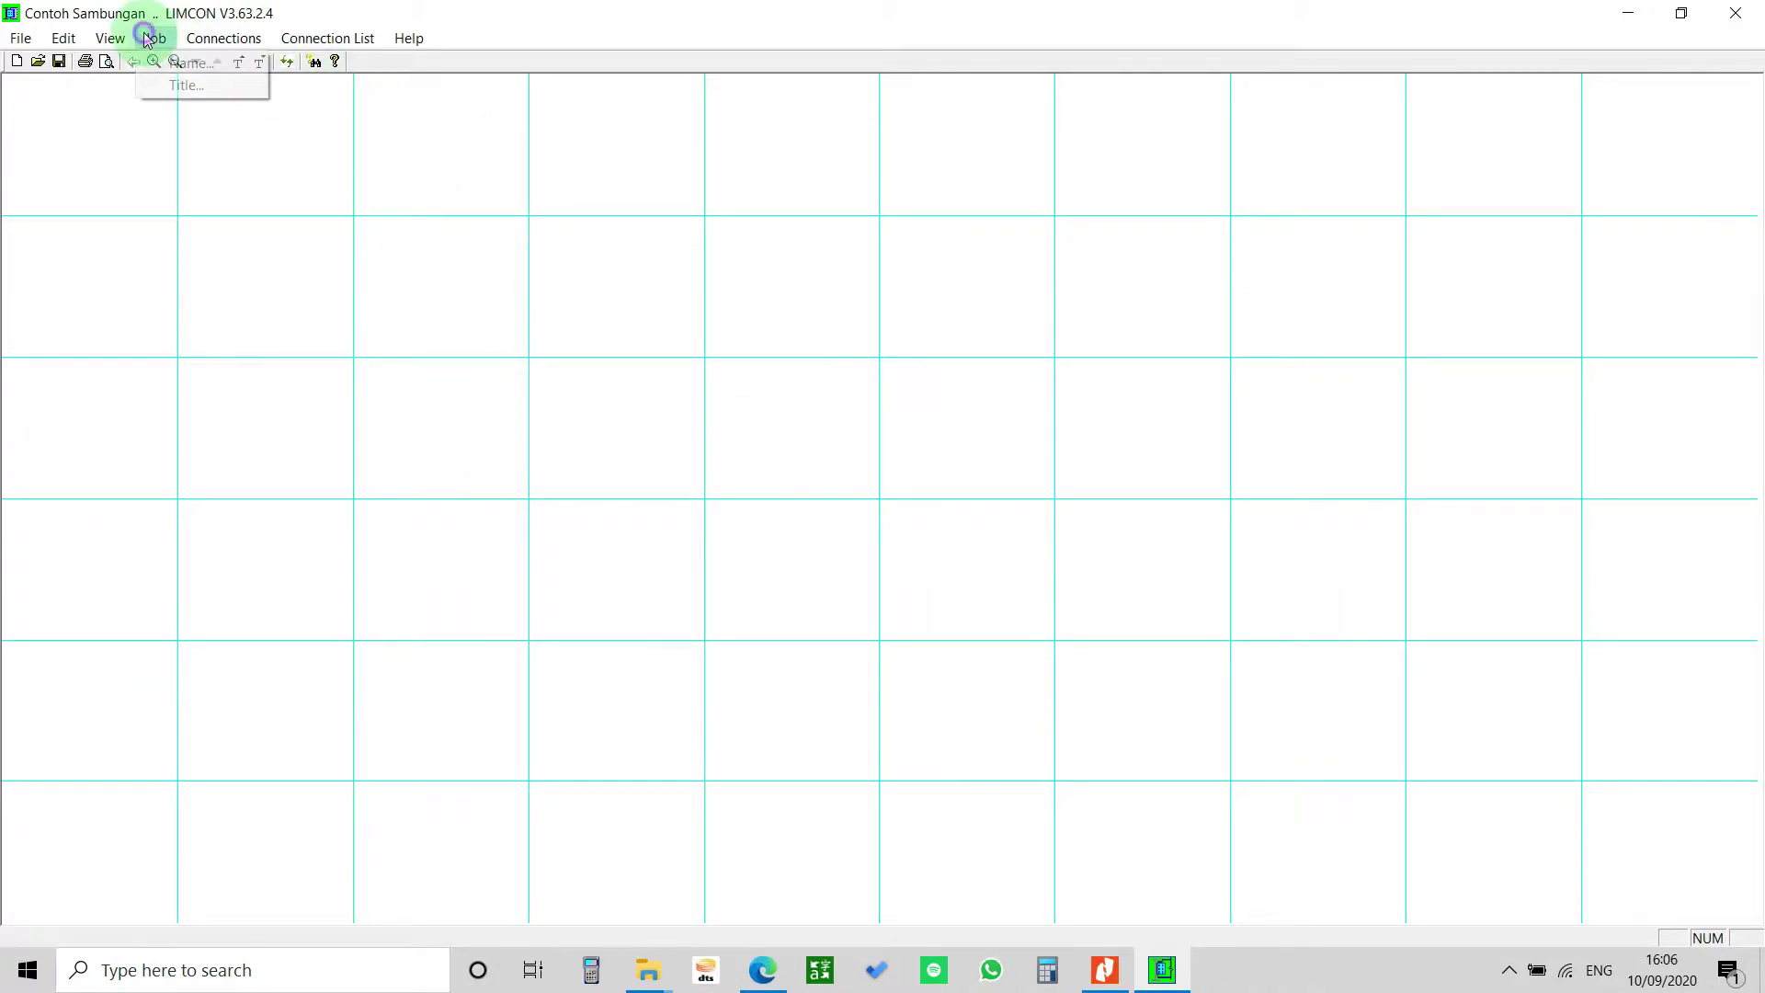
pyautogui.click(175, 86)
pyautogui.click(802, 478)
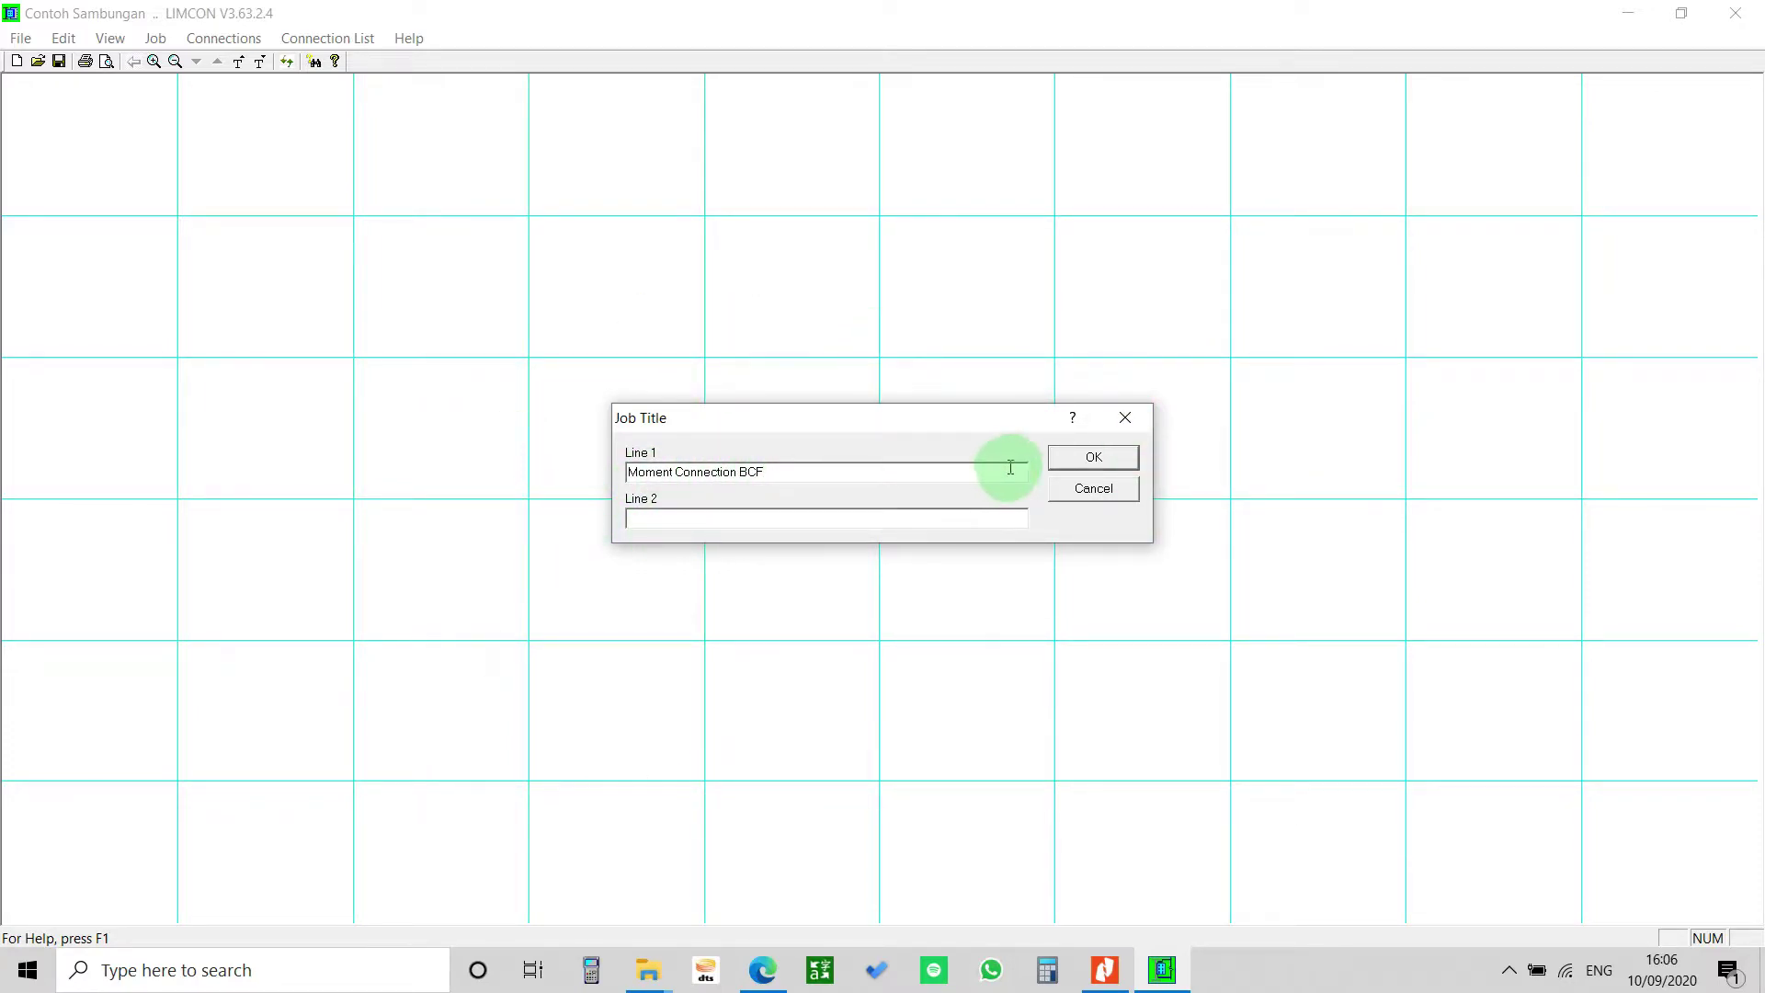
pyautogui.click(1072, 460)
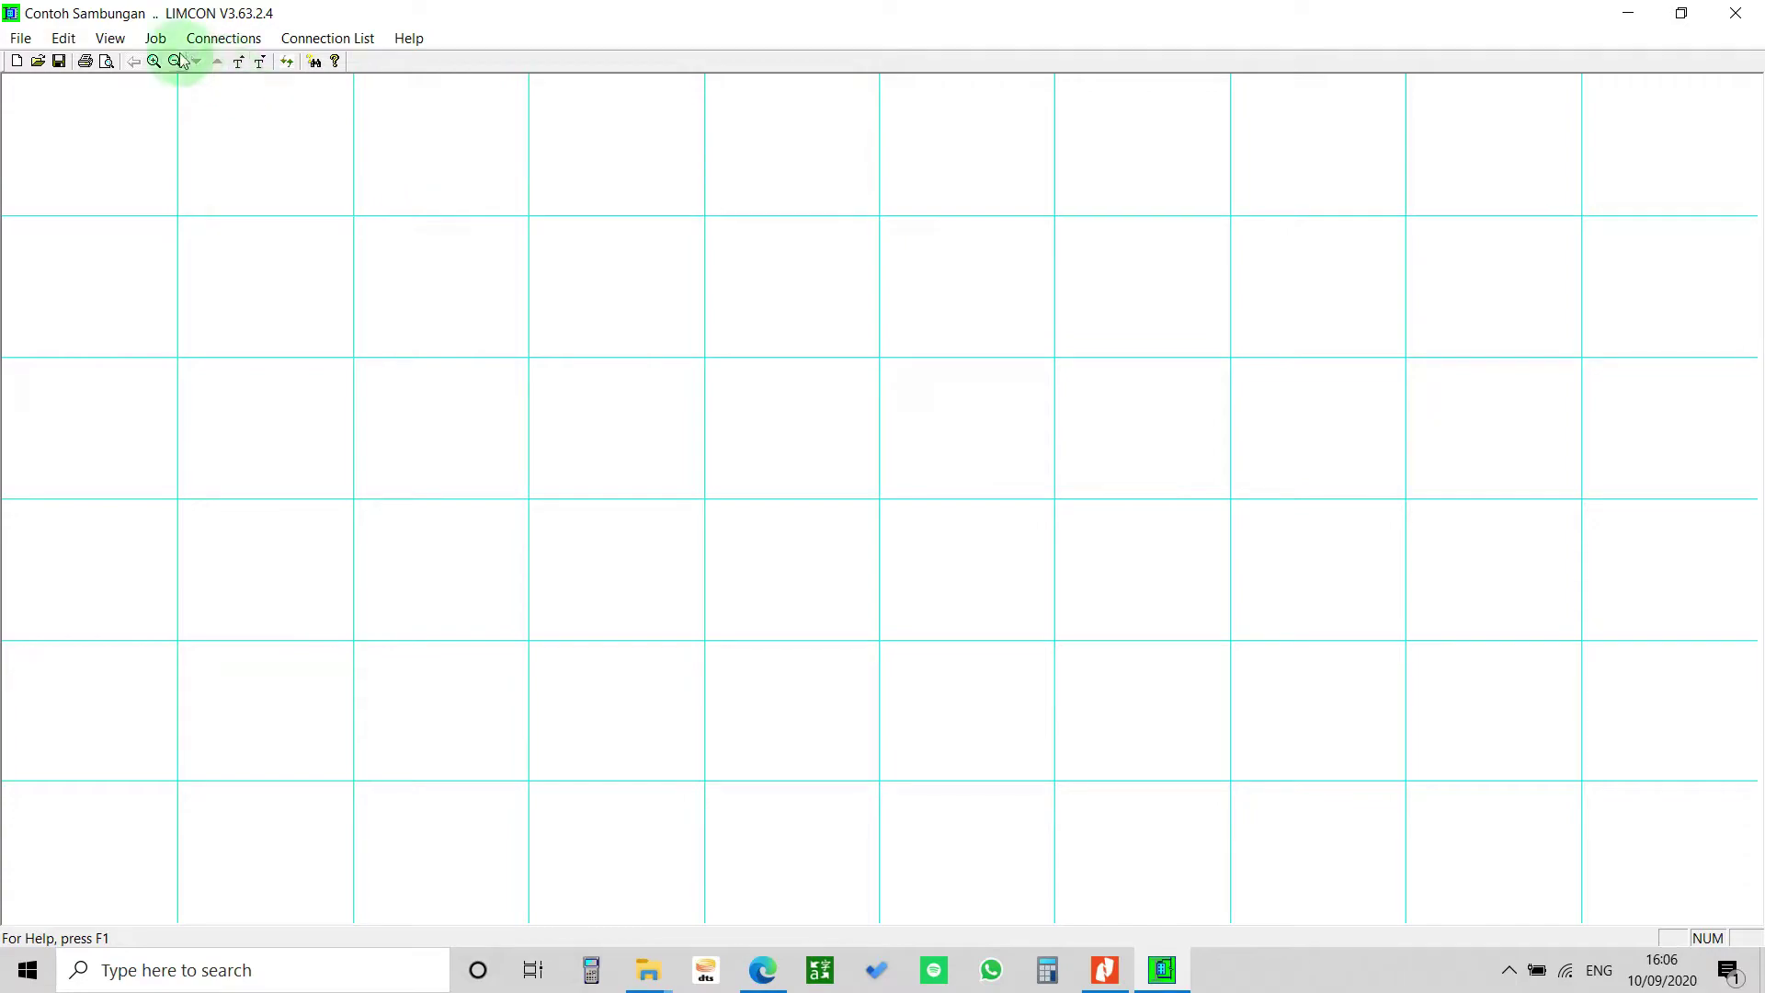
# - Create a new bolted end plate moment connection (Bolted EP) and name it BCF-B1
pyautogui.click(158, 39)
pyautogui.click(221, 38)
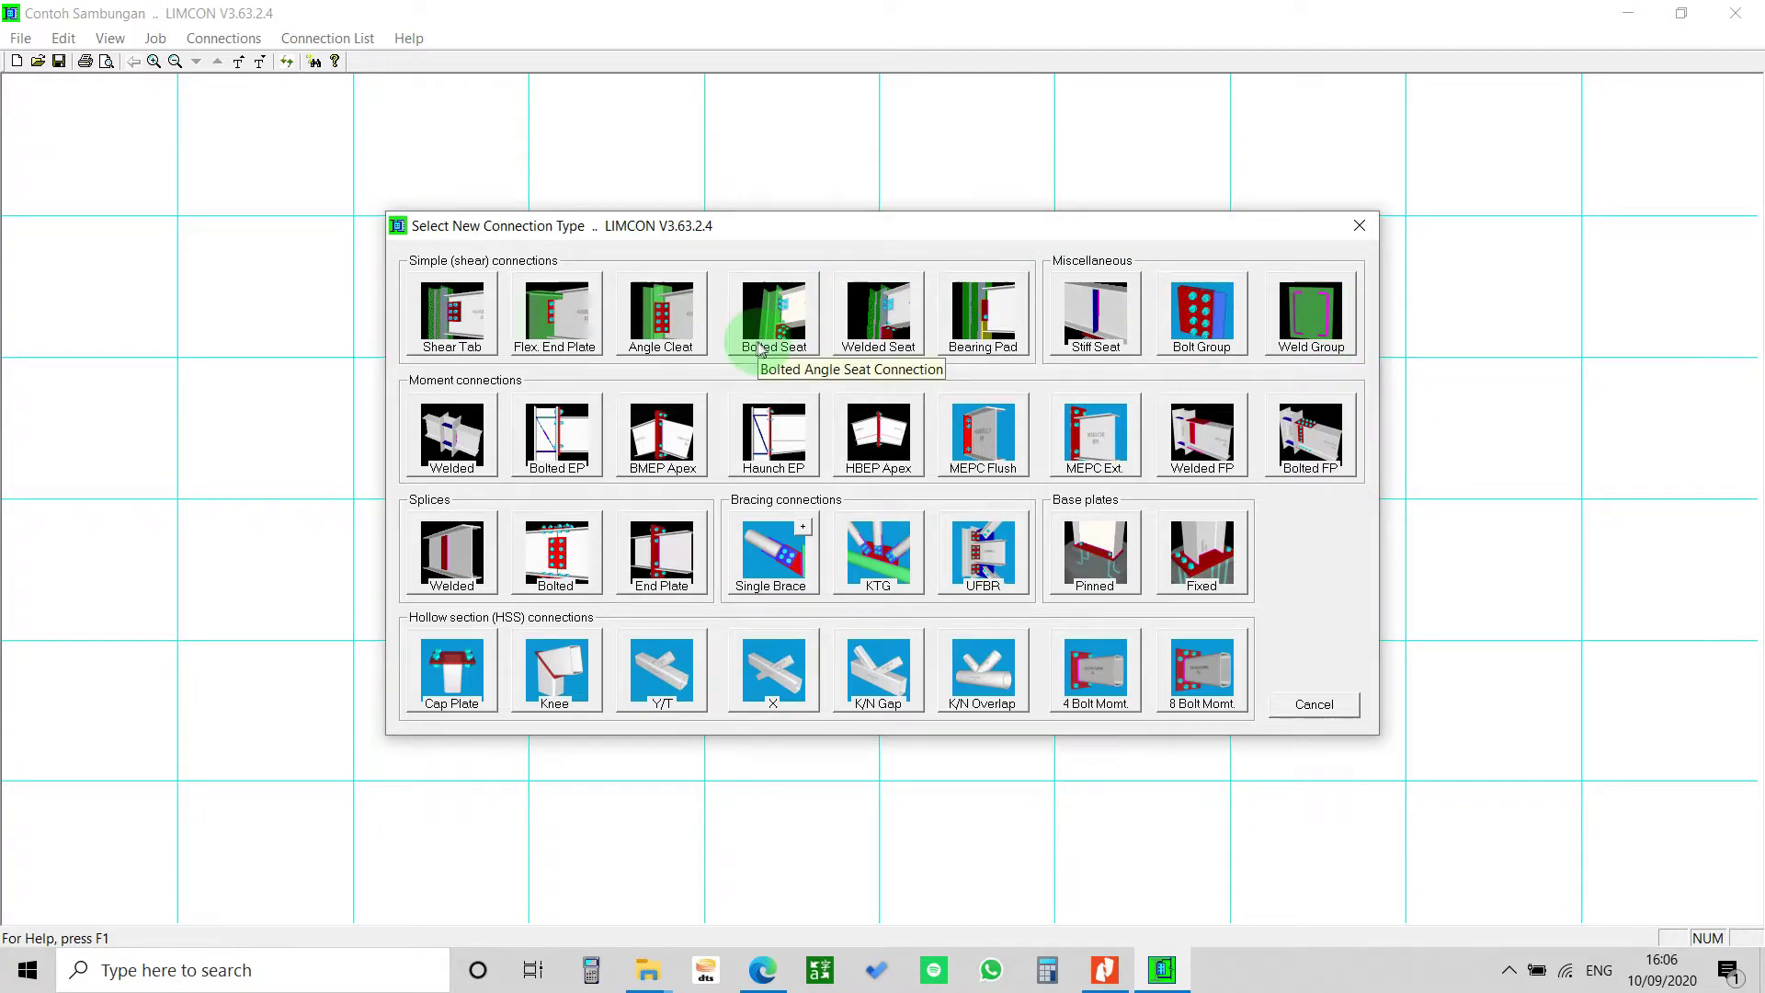
pyautogui.moveTo(735, 228)
pyautogui.mouseDown()
pyautogui.moveTo(797, 234)
pyautogui.moveTo(744, 210)
pyautogui.mouseUp()
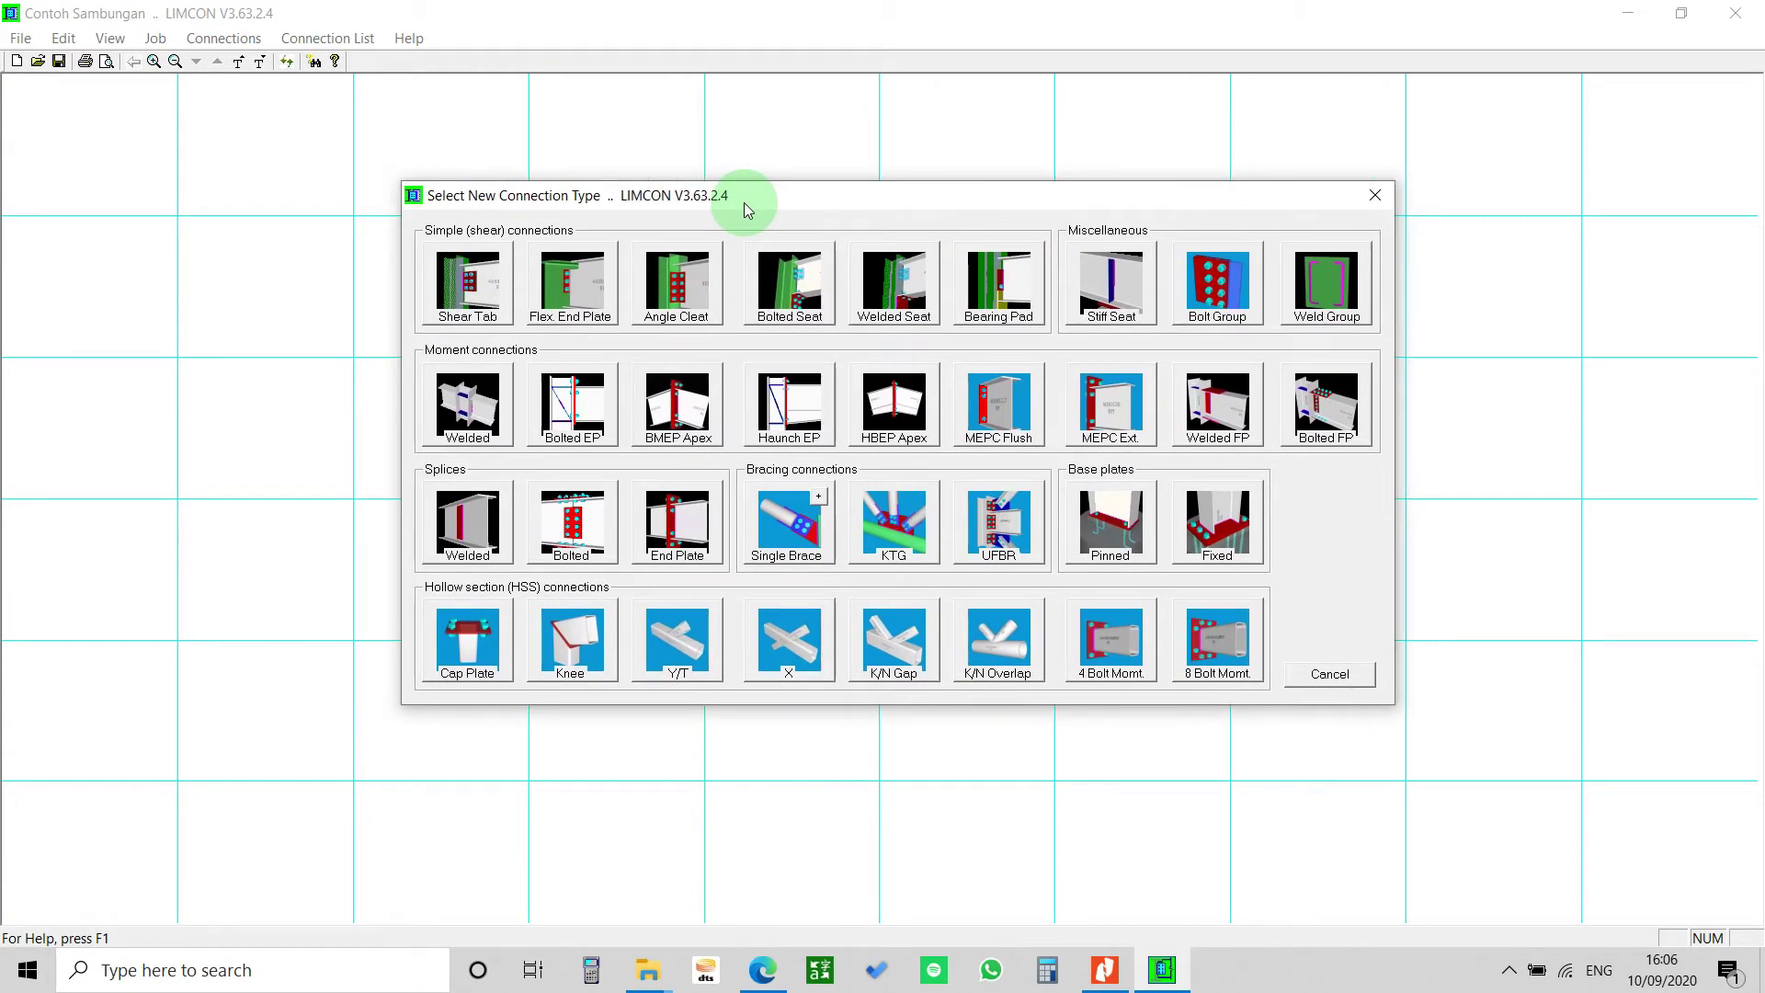
pyautogui.click(577, 411)
pyautogui.moveTo(188, 11); pyautogui.dragTo(692, 48)
pyautogui.click(661, 84)
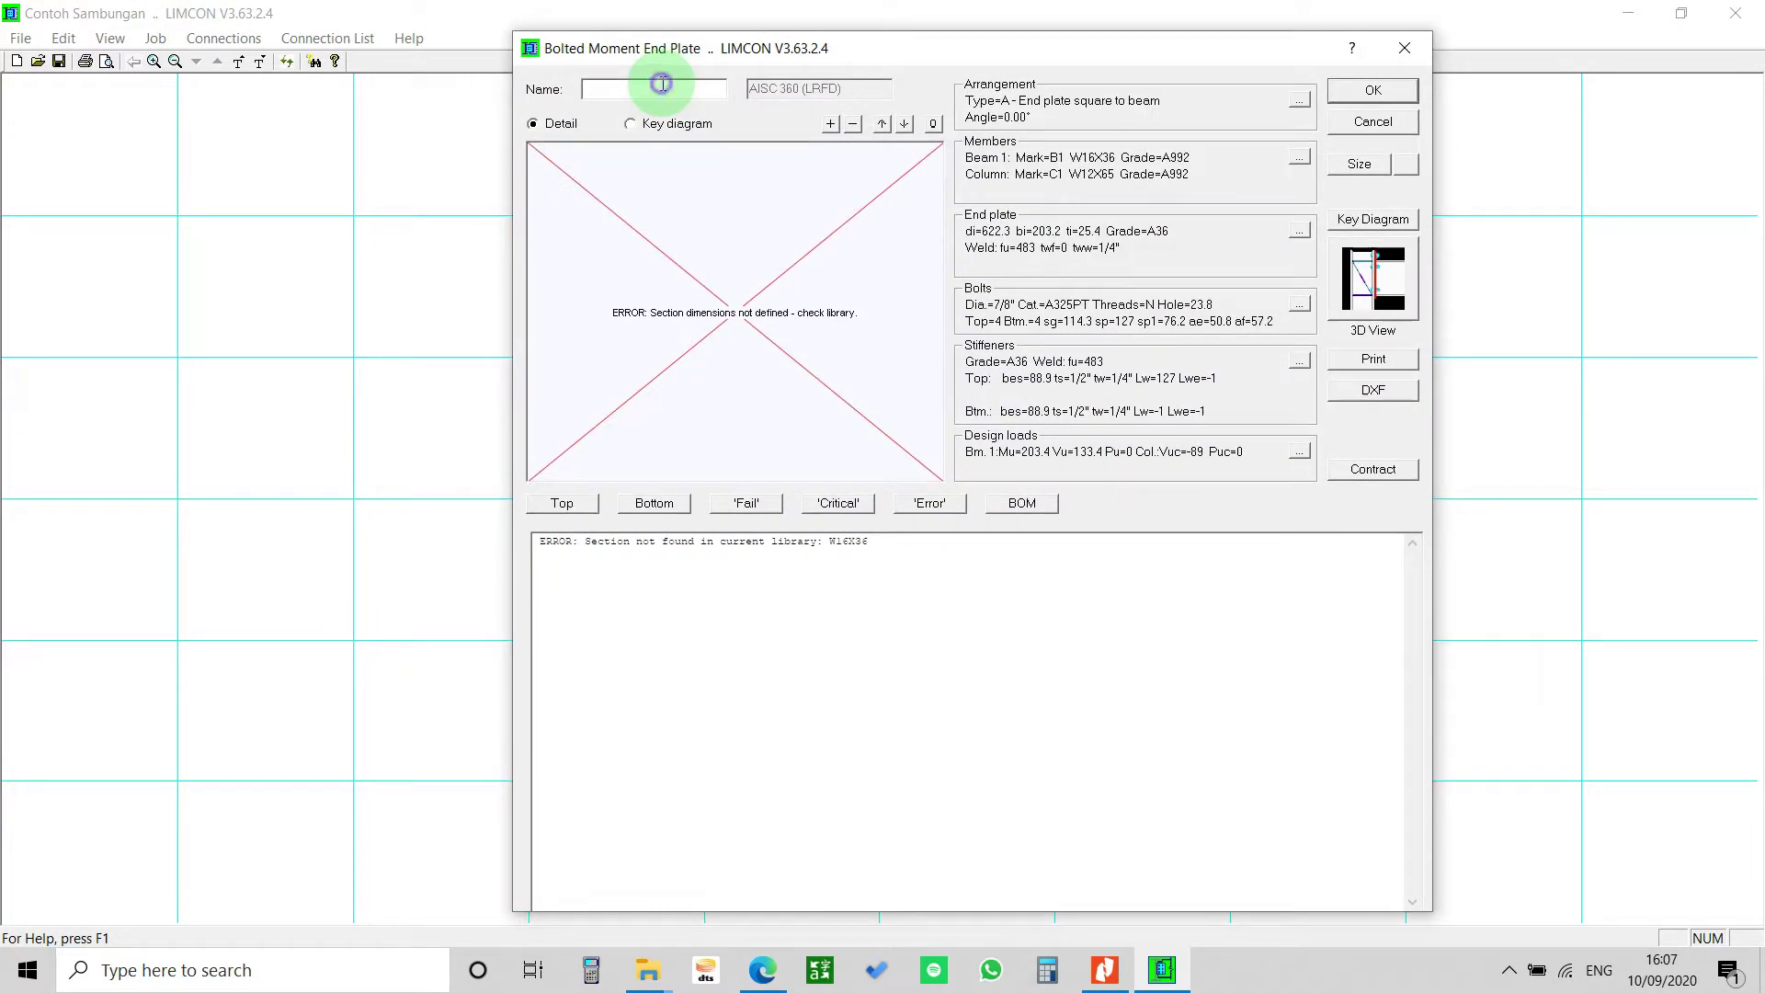
pyautogui.write('BCF-B1')
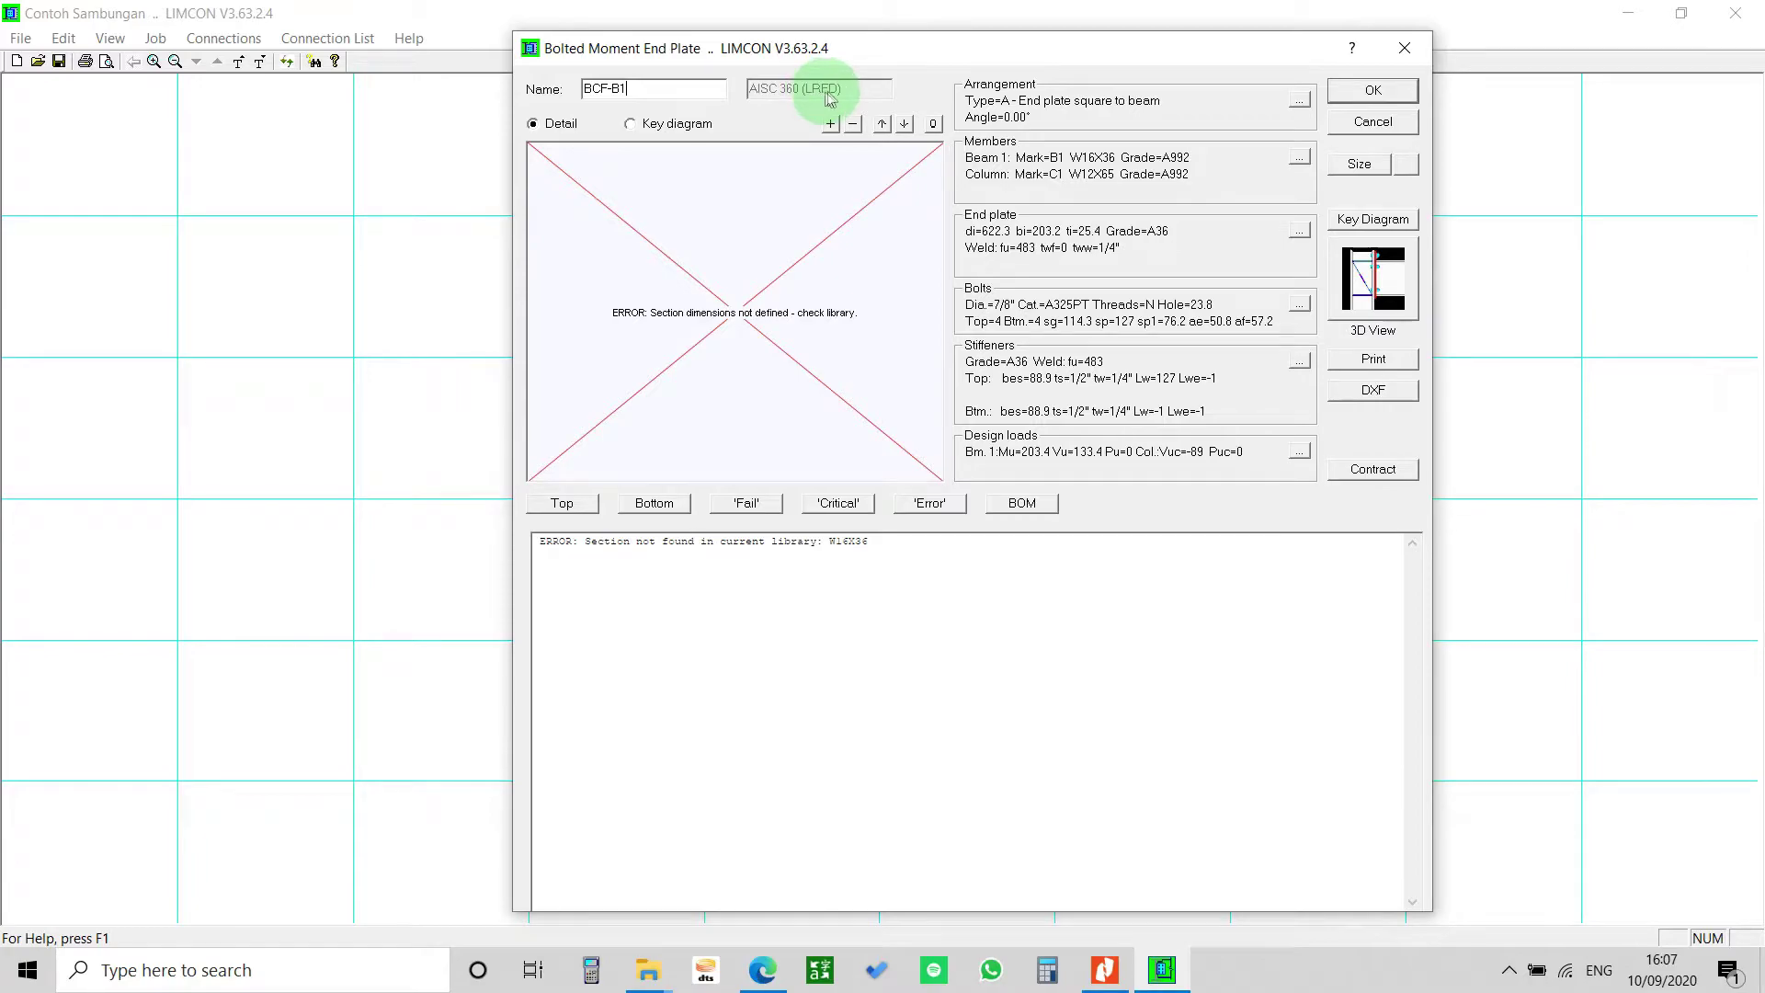
# - Show the connection's key diagram and set the arrangement to A - End plate square to beam
pyautogui.moveTo(858, 53); pyautogui.dragTo(750, 55)
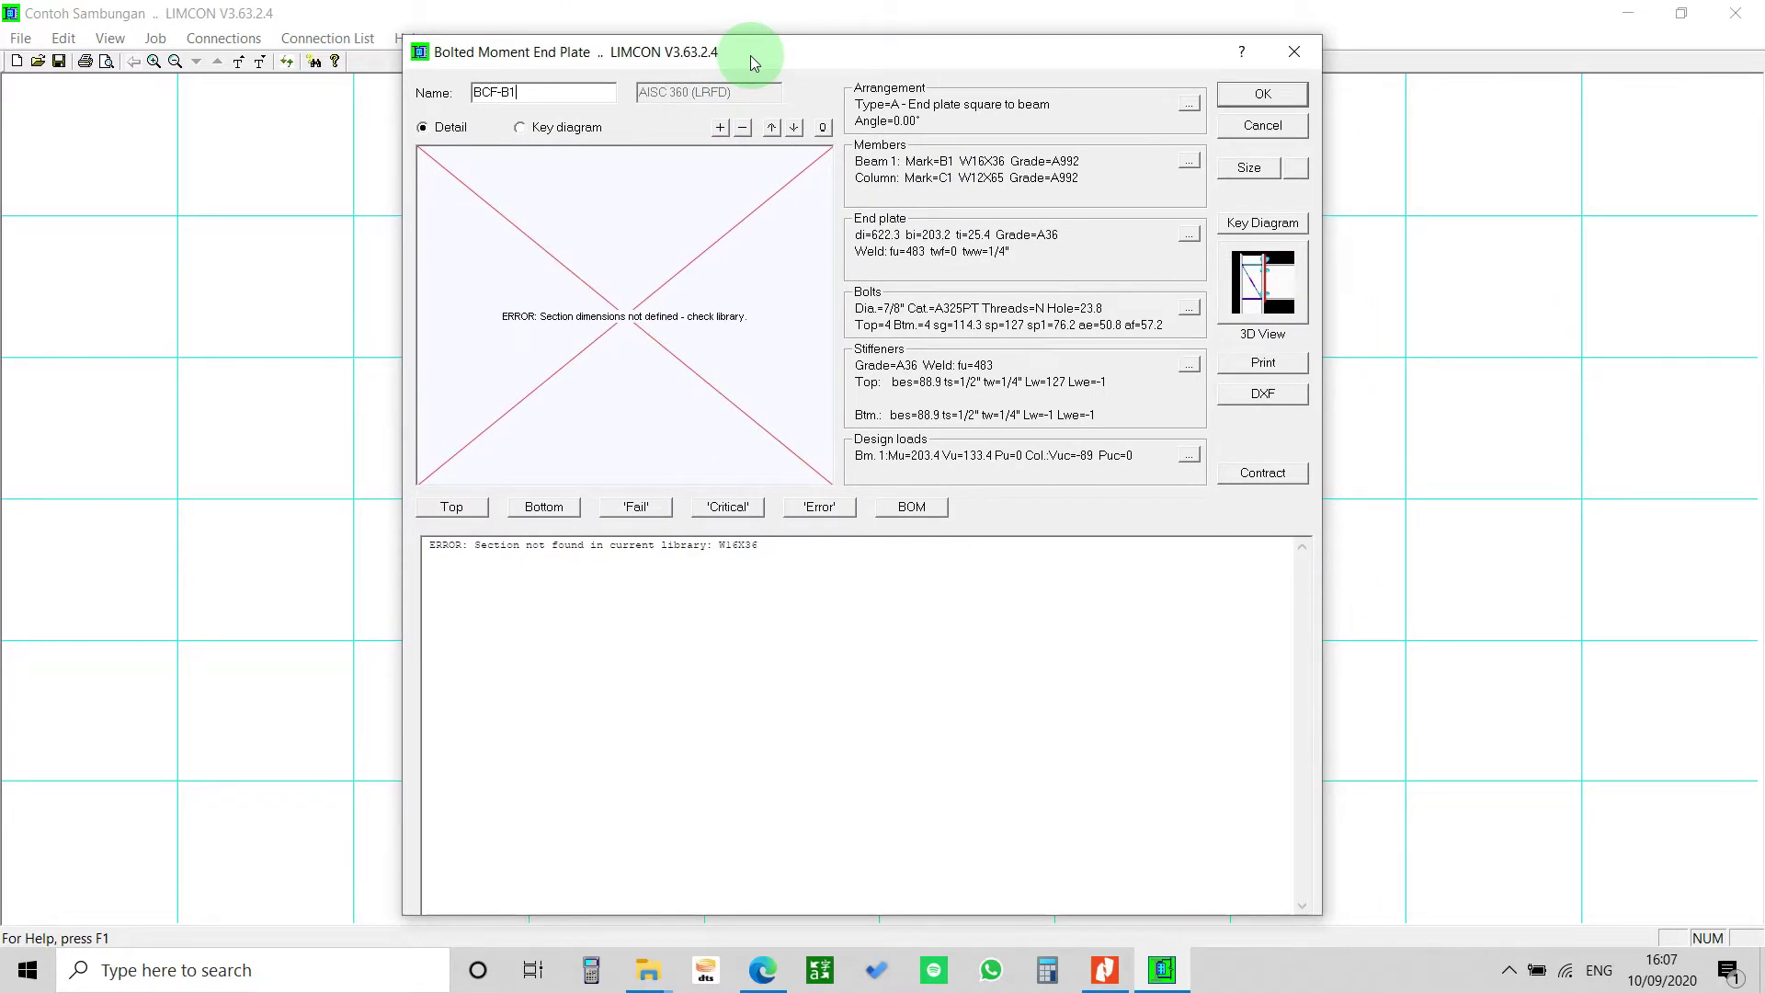
pyautogui.click(534, 136)
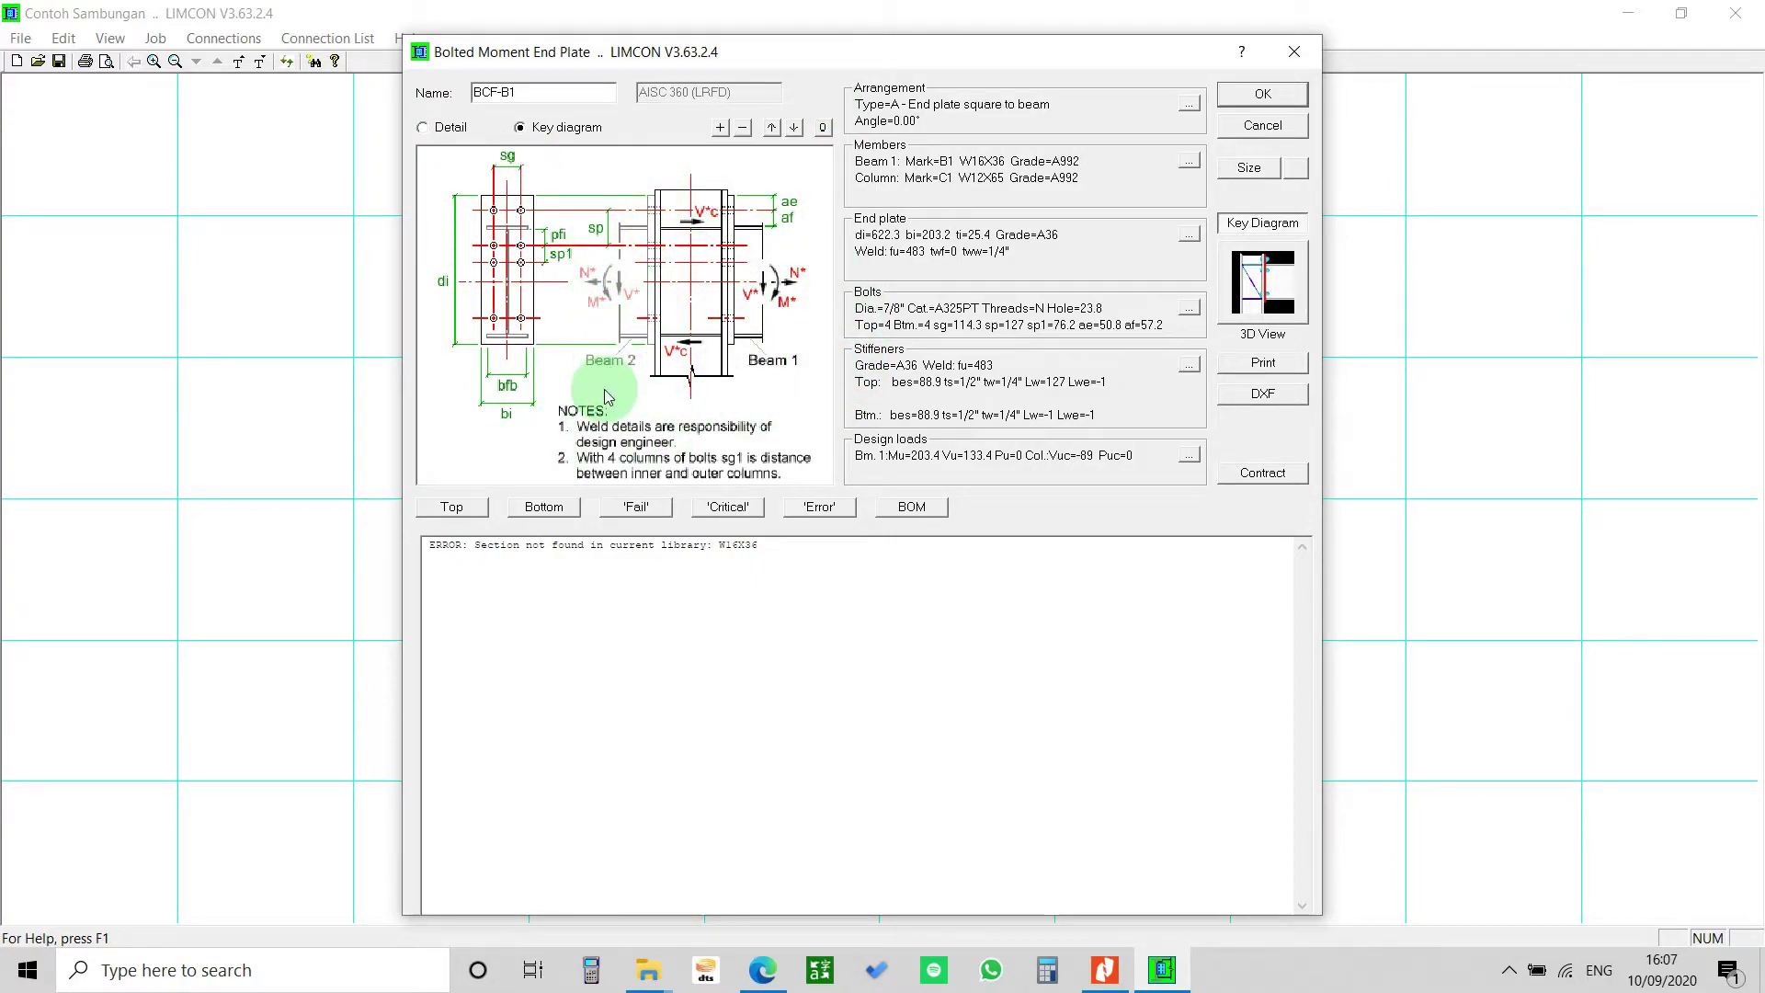
pyautogui.click(1186, 105)
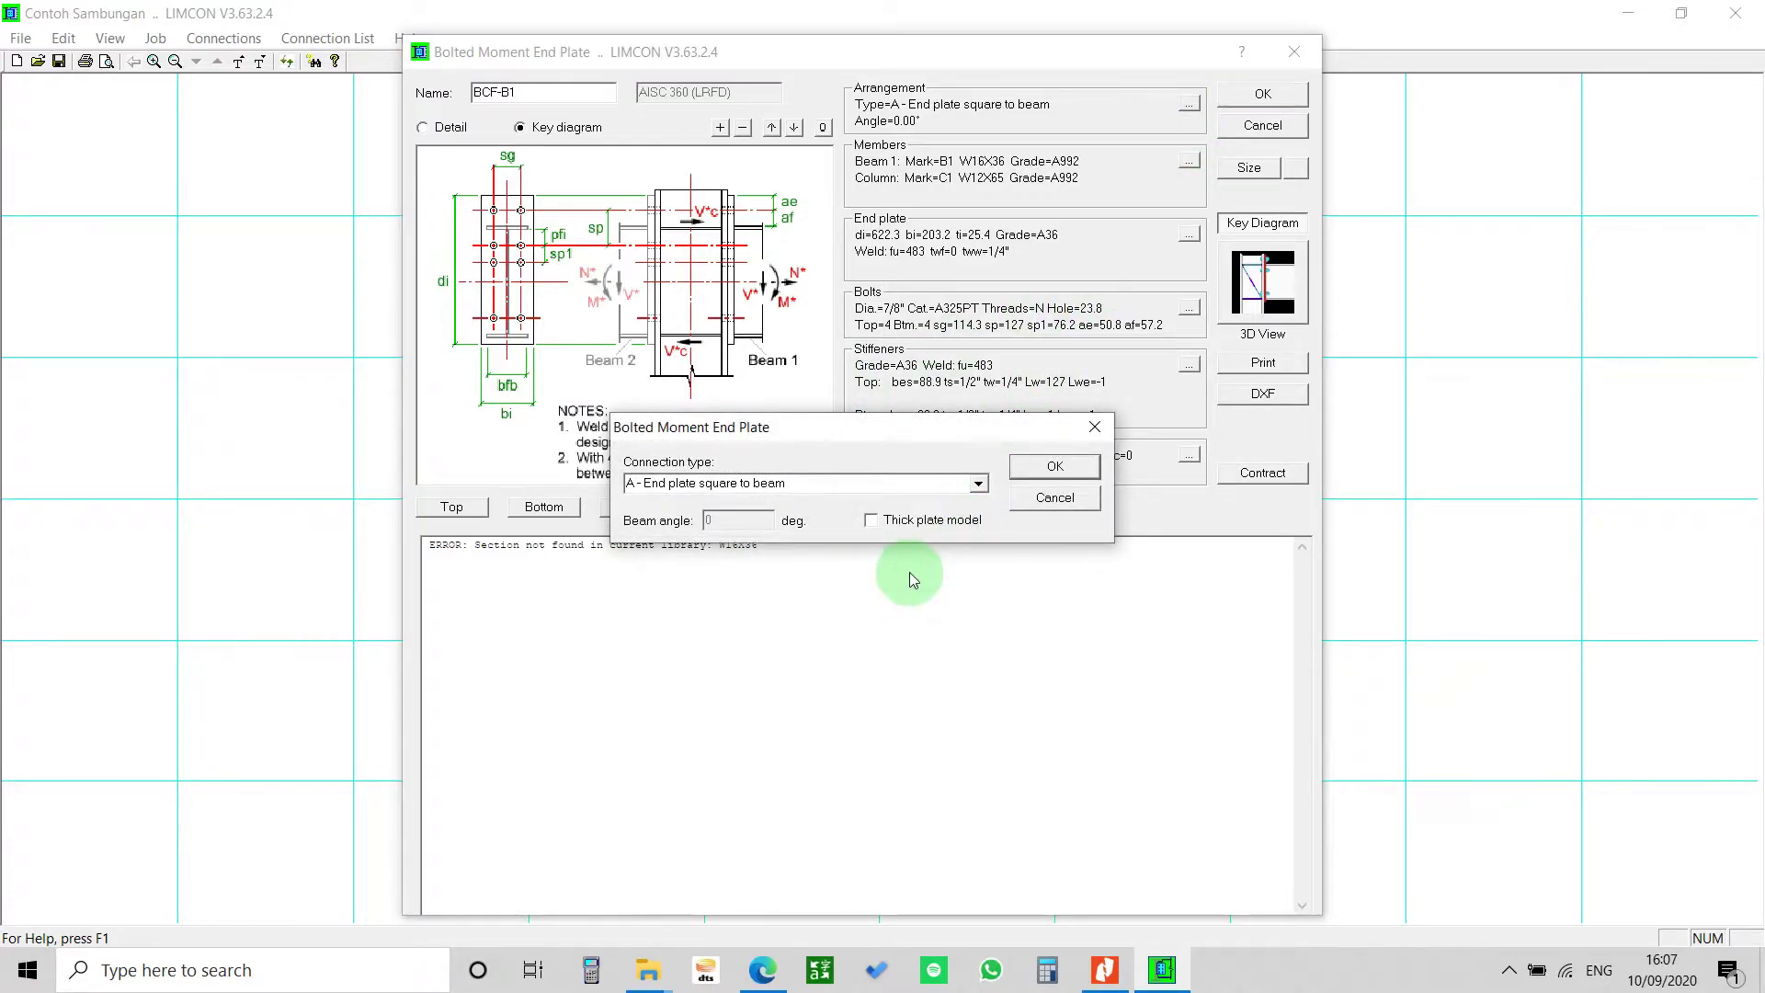
pyautogui.click(894, 488)
pyautogui.click(981, 485)
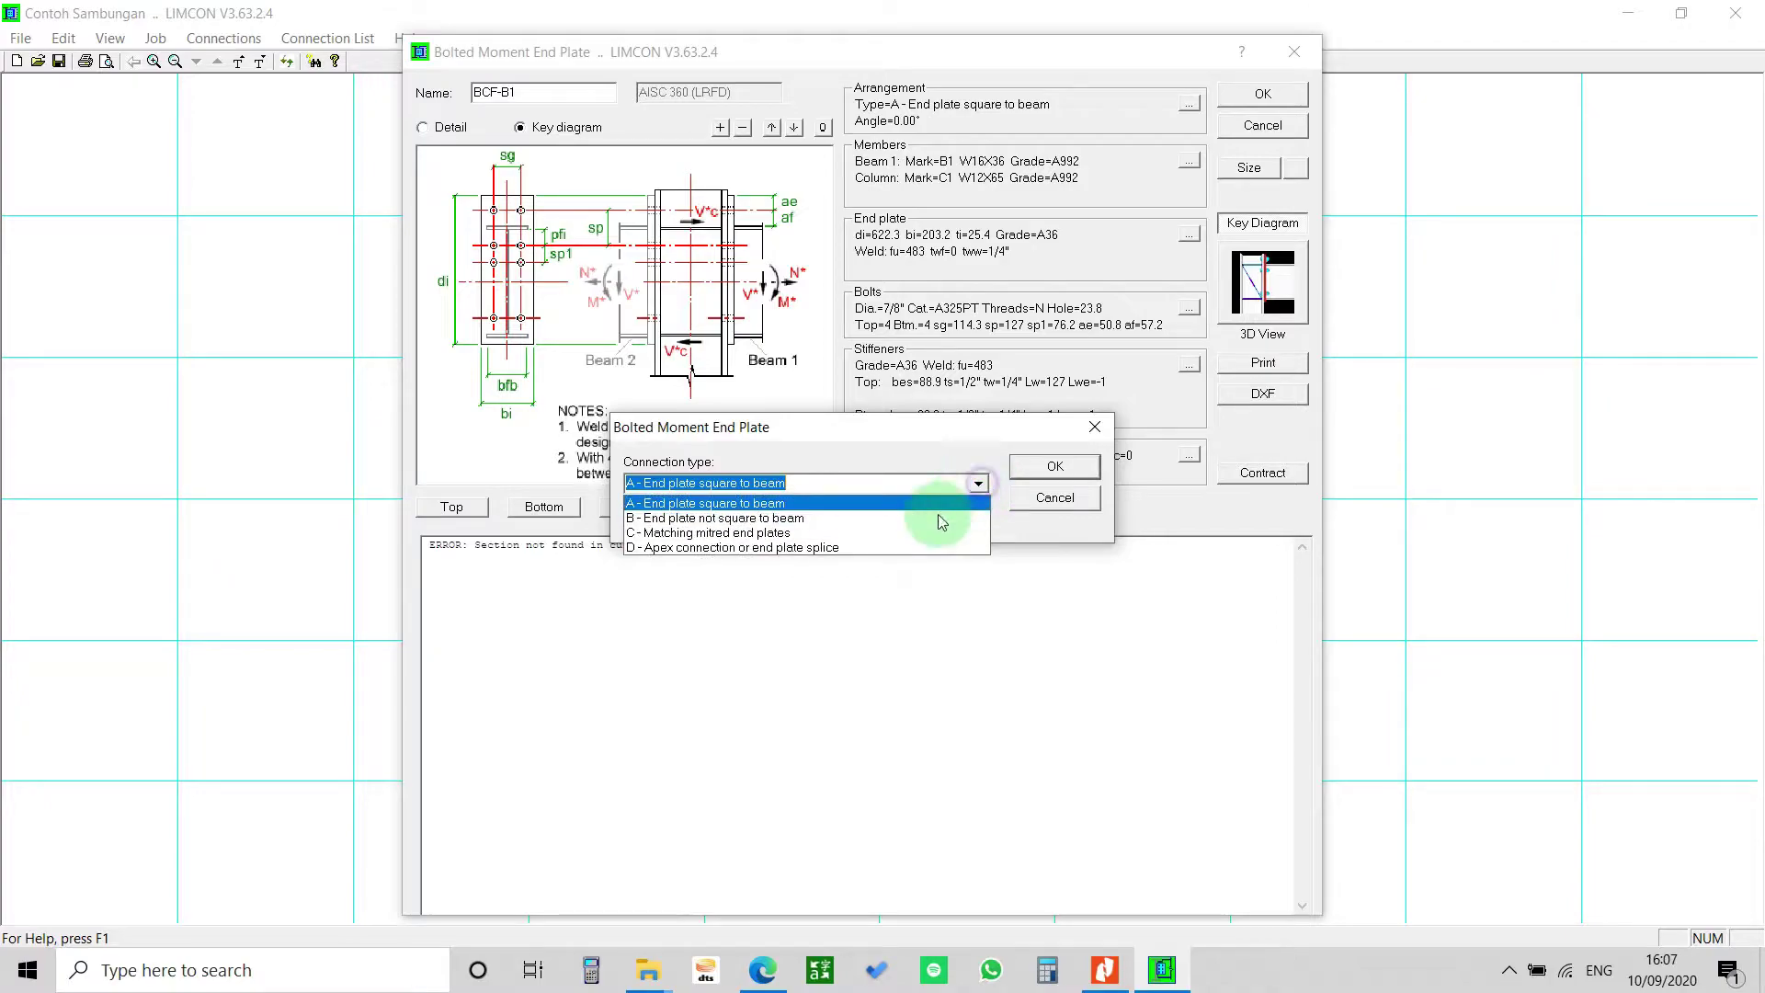
pyautogui.click(861, 507)
pyautogui.click(1039, 466)
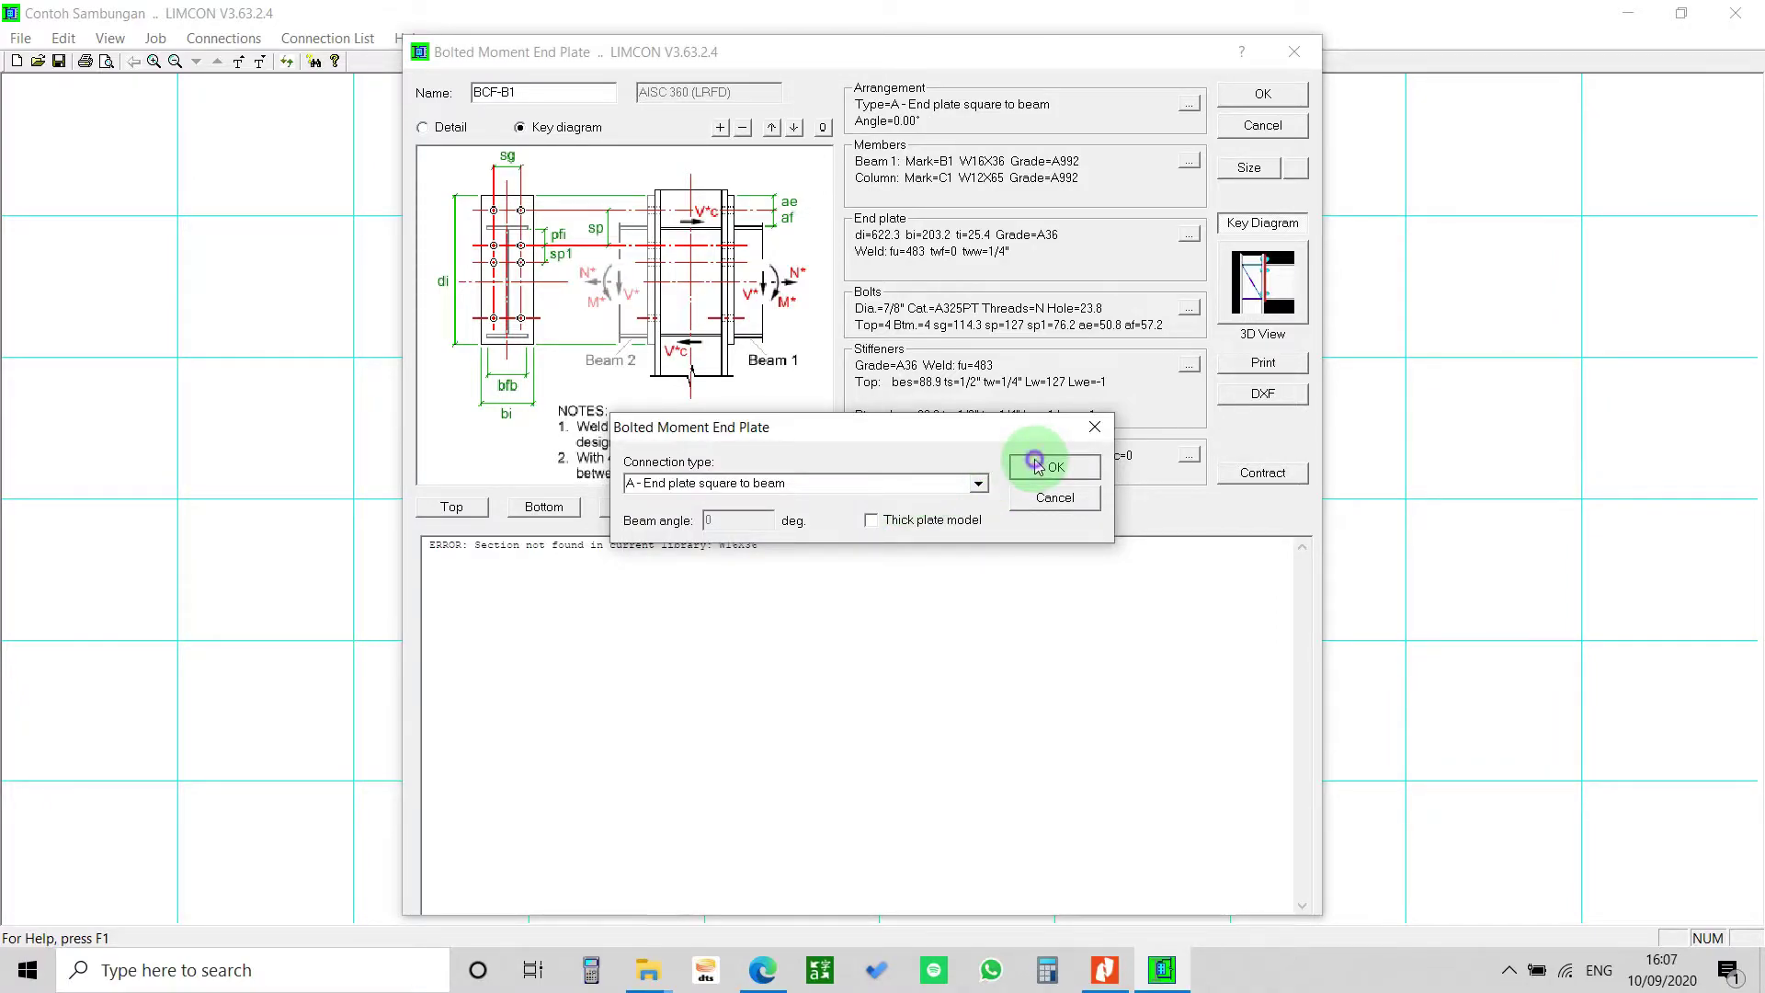
# - Assign column C1 the WH Profile section WH200X200X8X12 with grade 300
pyautogui.click(1188, 161)
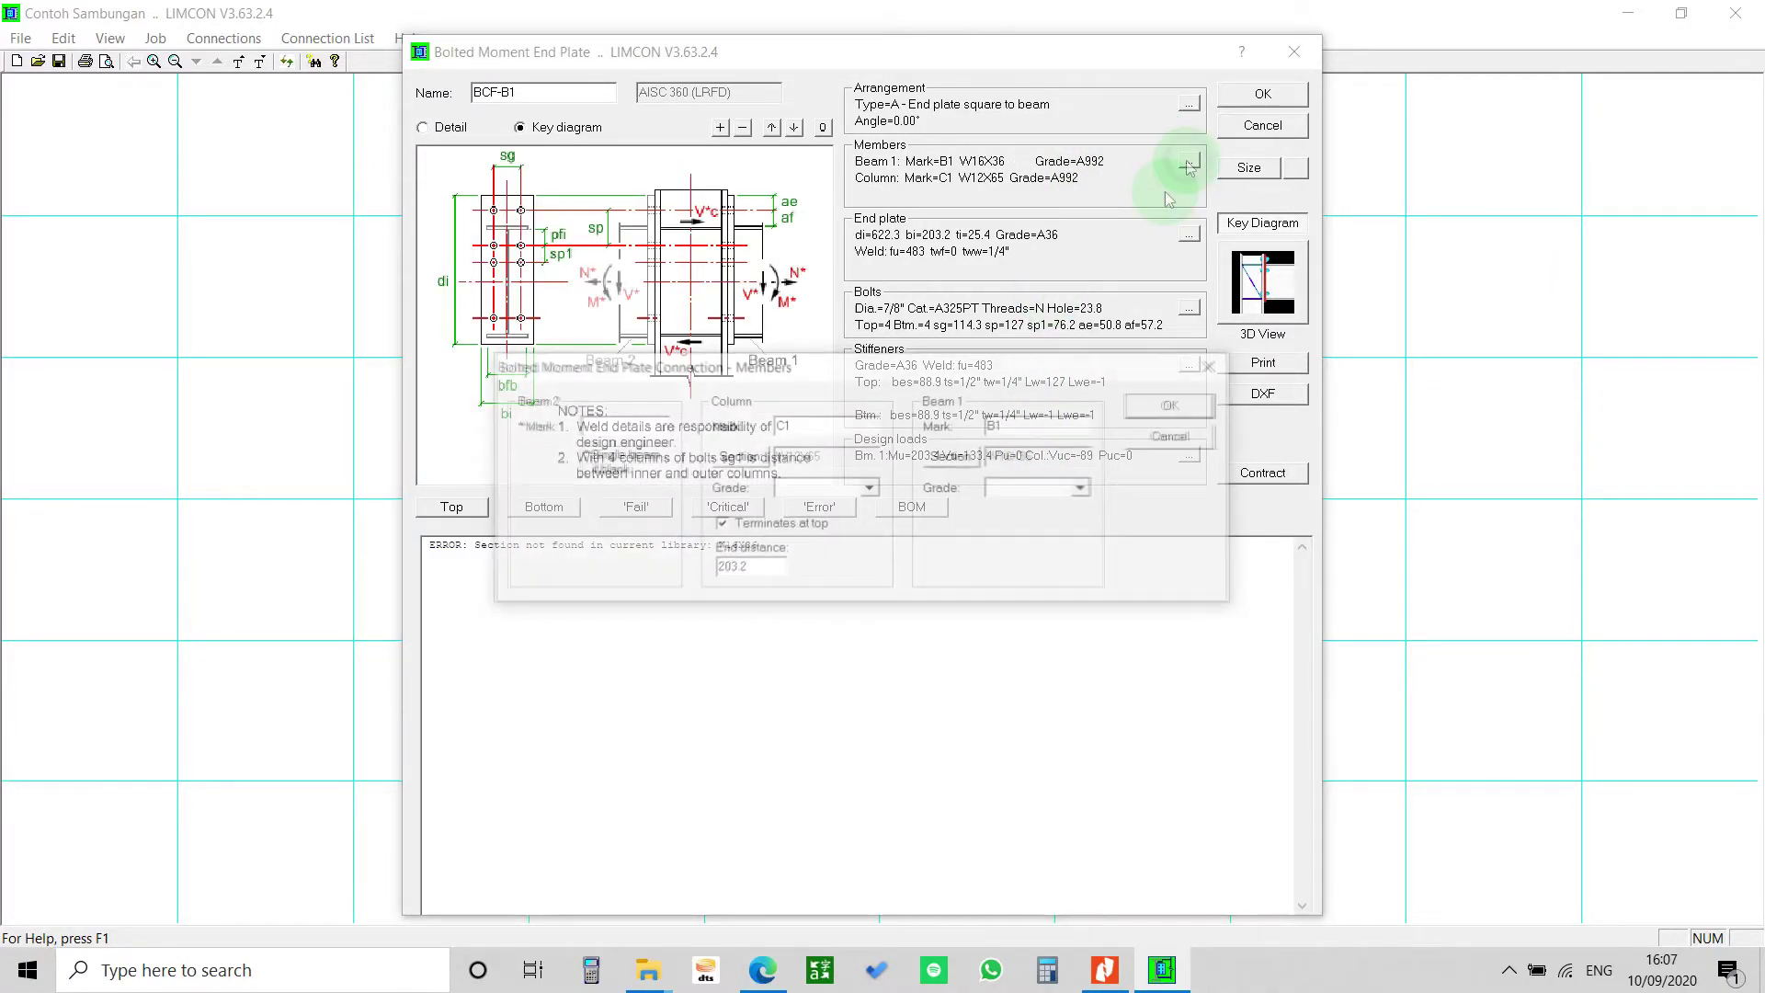
pyautogui.moveTo(788, 370); pyautogui.dragTo(768, 423)
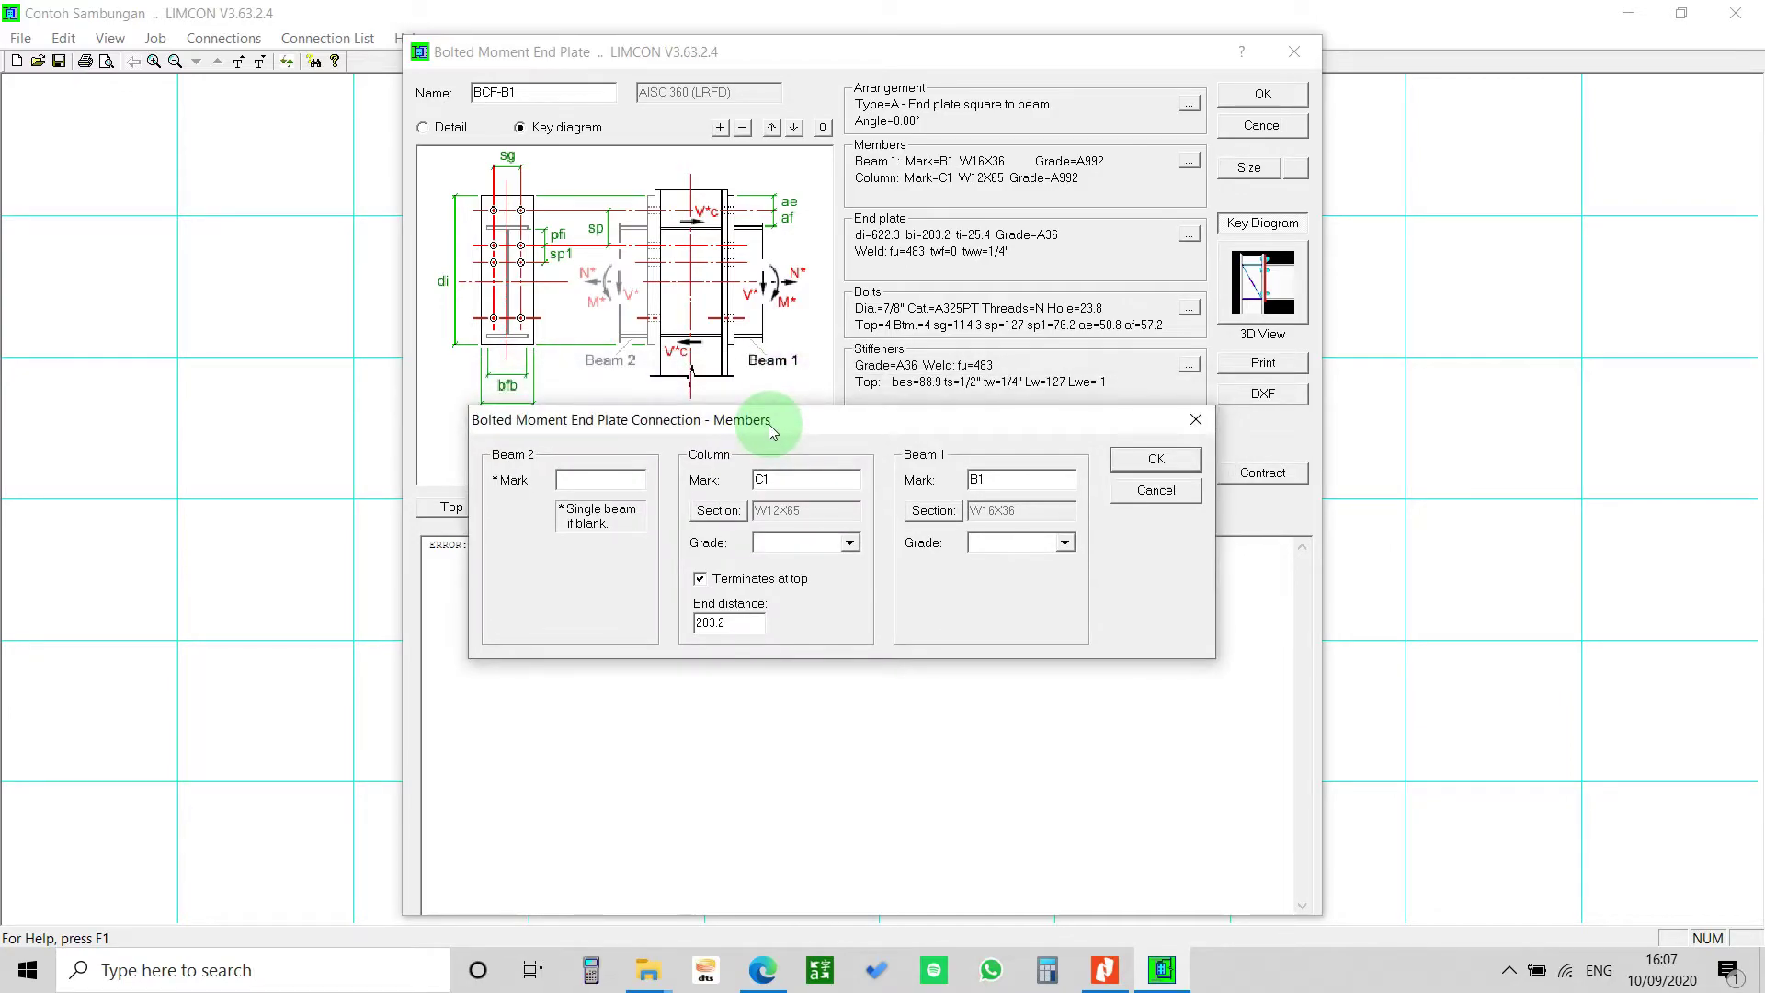
pyautogui.click(758, 641)
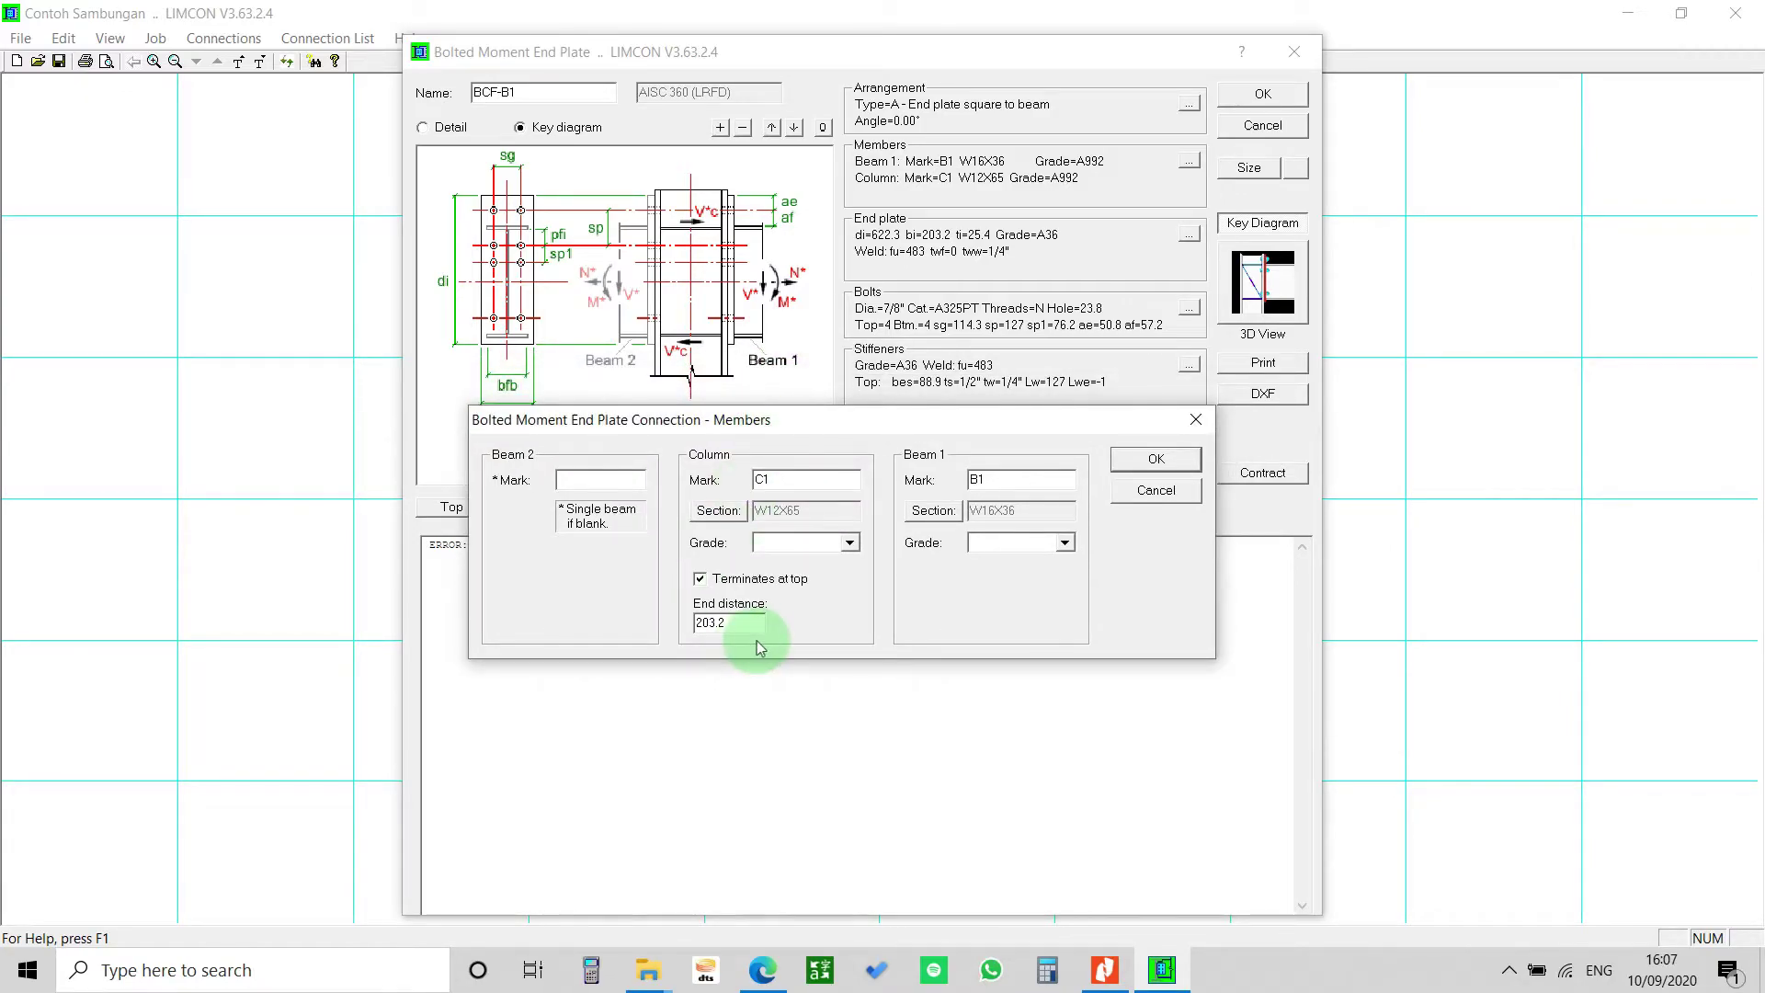
pyautogui.click(716, 511)
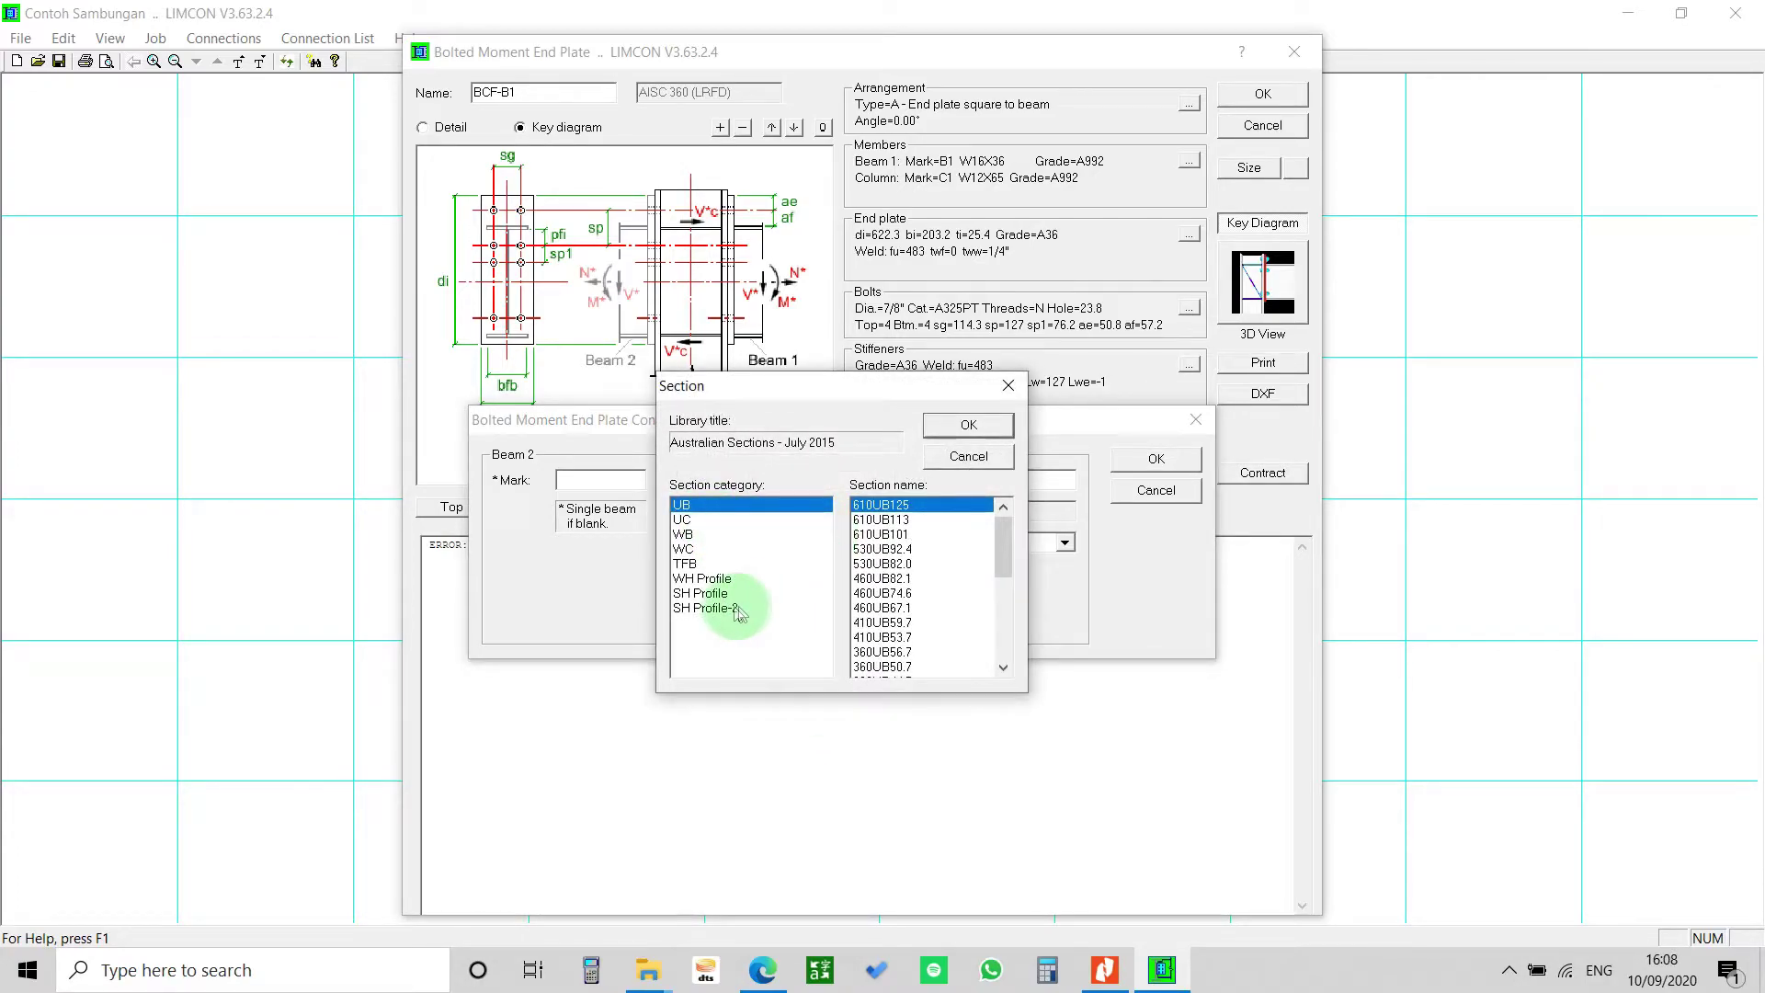
pyautogui.click(713, 579)
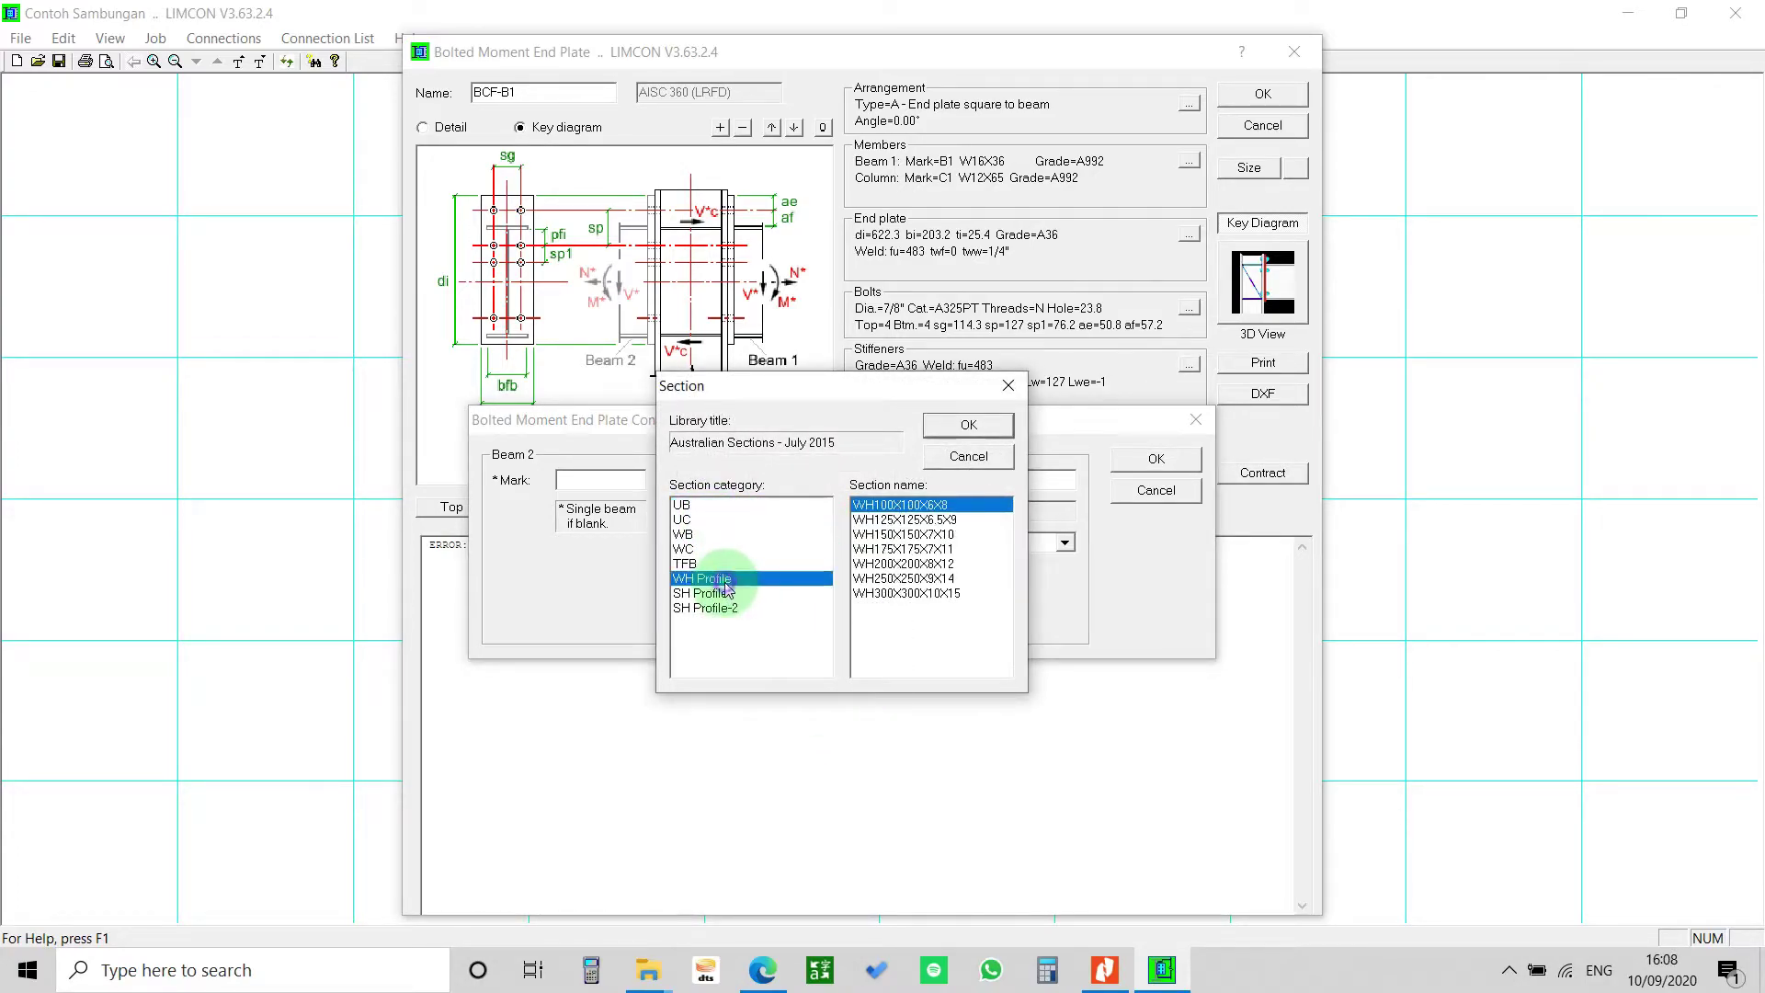
pyautogui.click(924, 564)
pyautogui.click(974, 426)
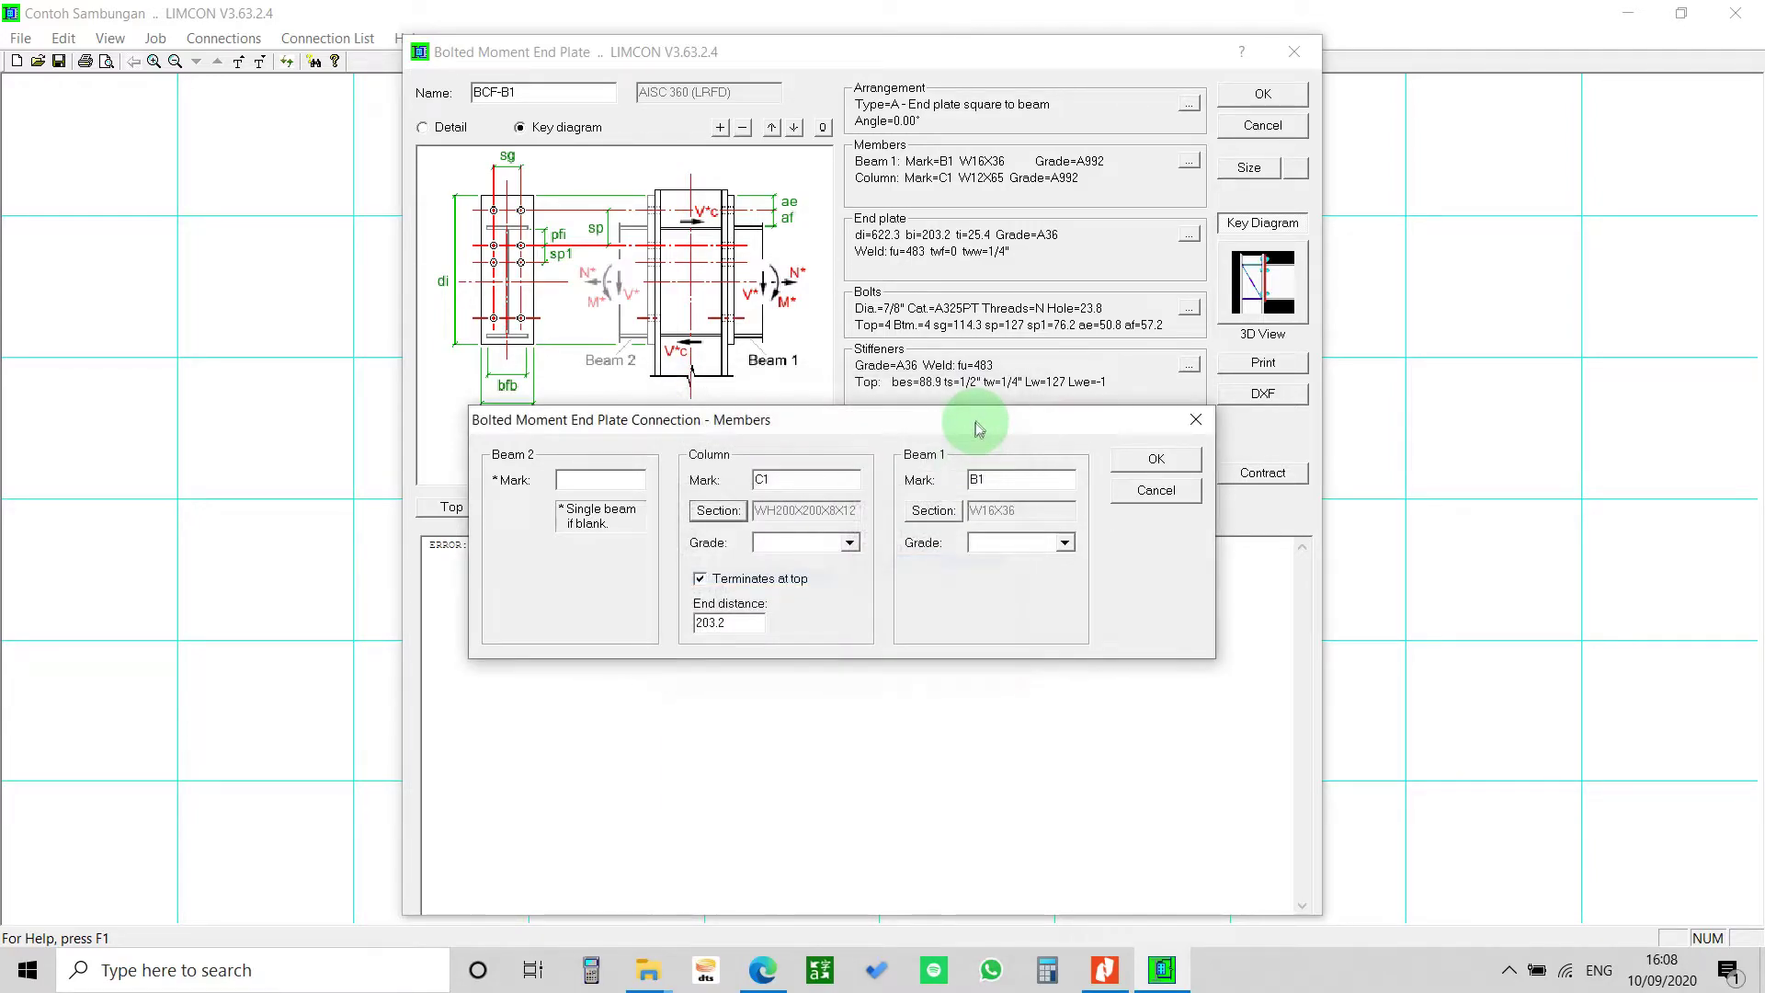
pyautogui.click(848, 543)
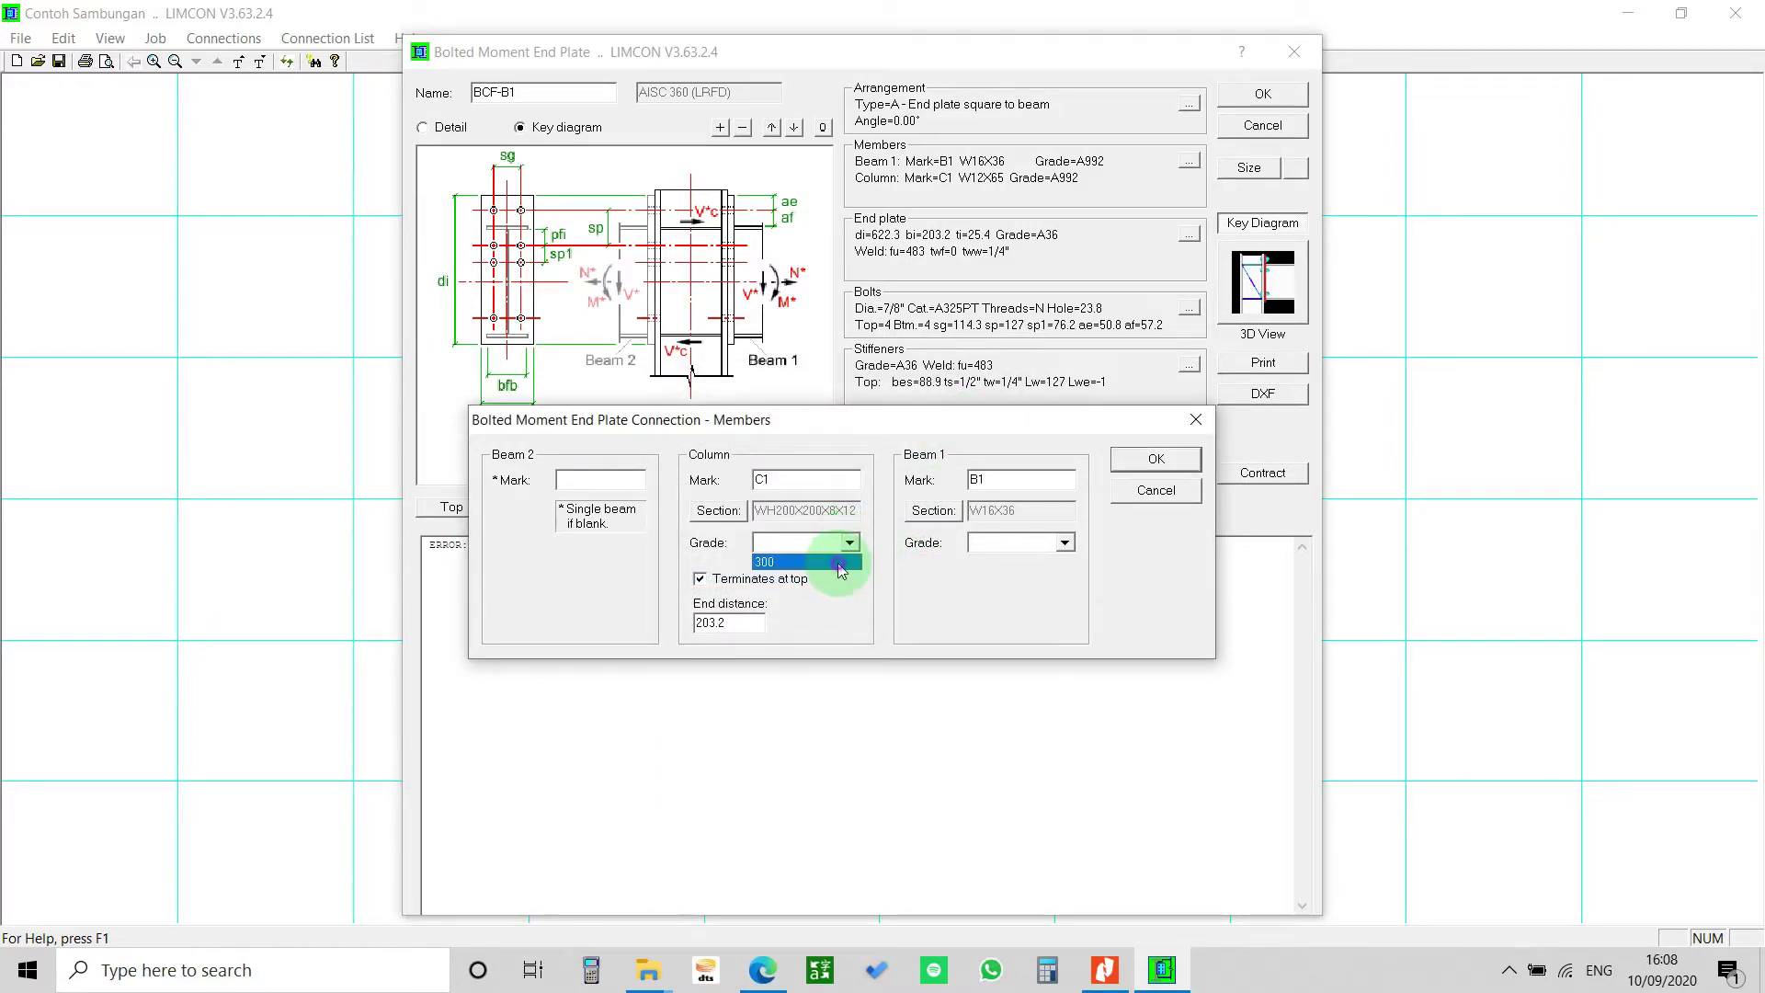
pyautogui.click(800, 558)
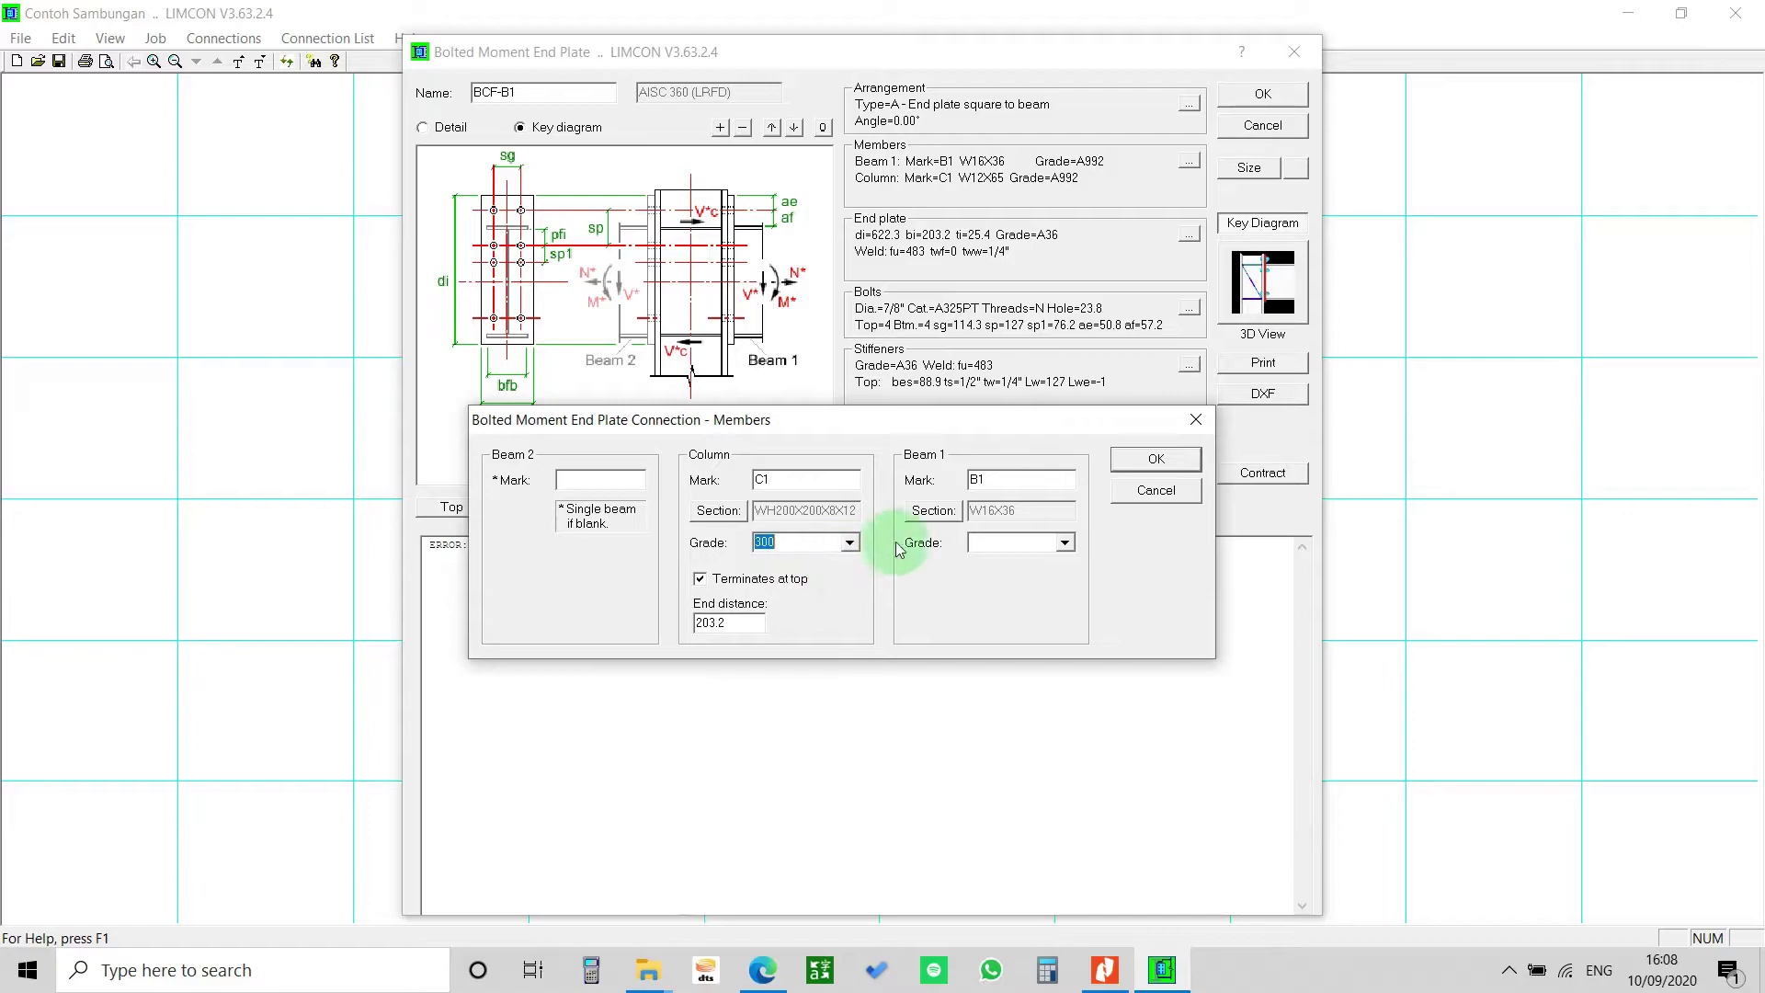
# - Assign Beam 1 the SH Profile section SH200X100X5.5X8 with grade 300 and confirm the members
pyautogui.click(936, 511)
pyautogui.click(717, 593)
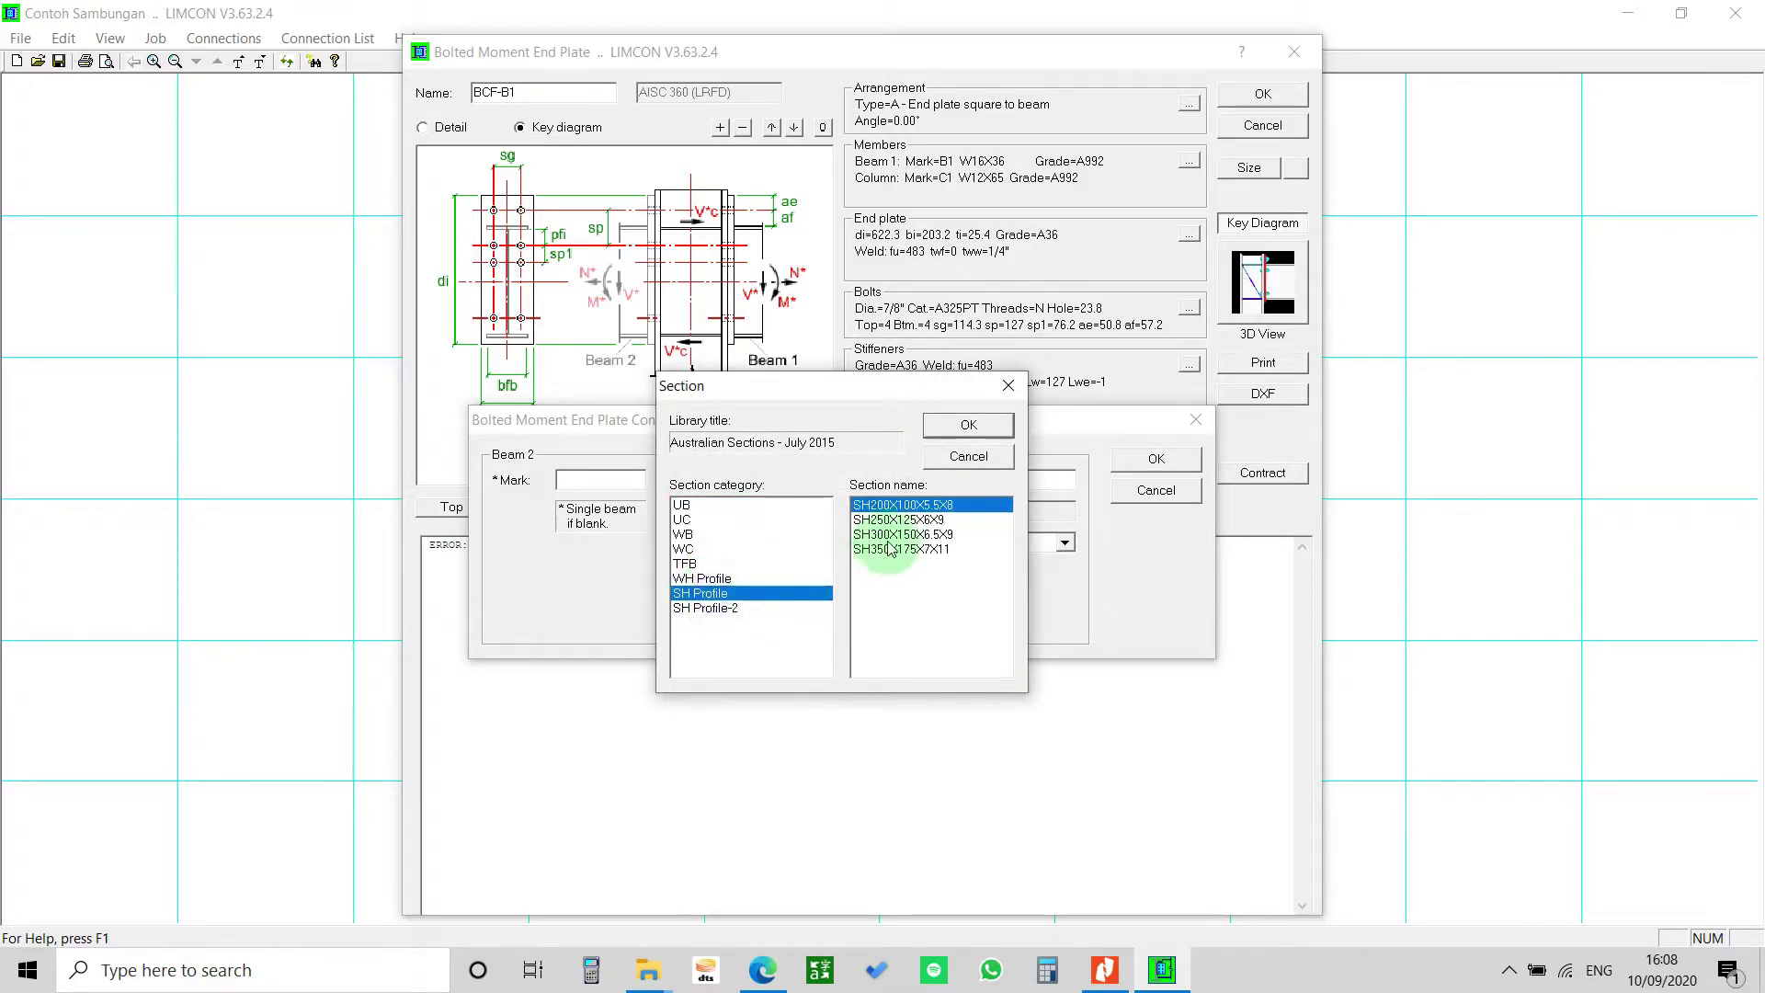
pyautogui.click(965, 425)
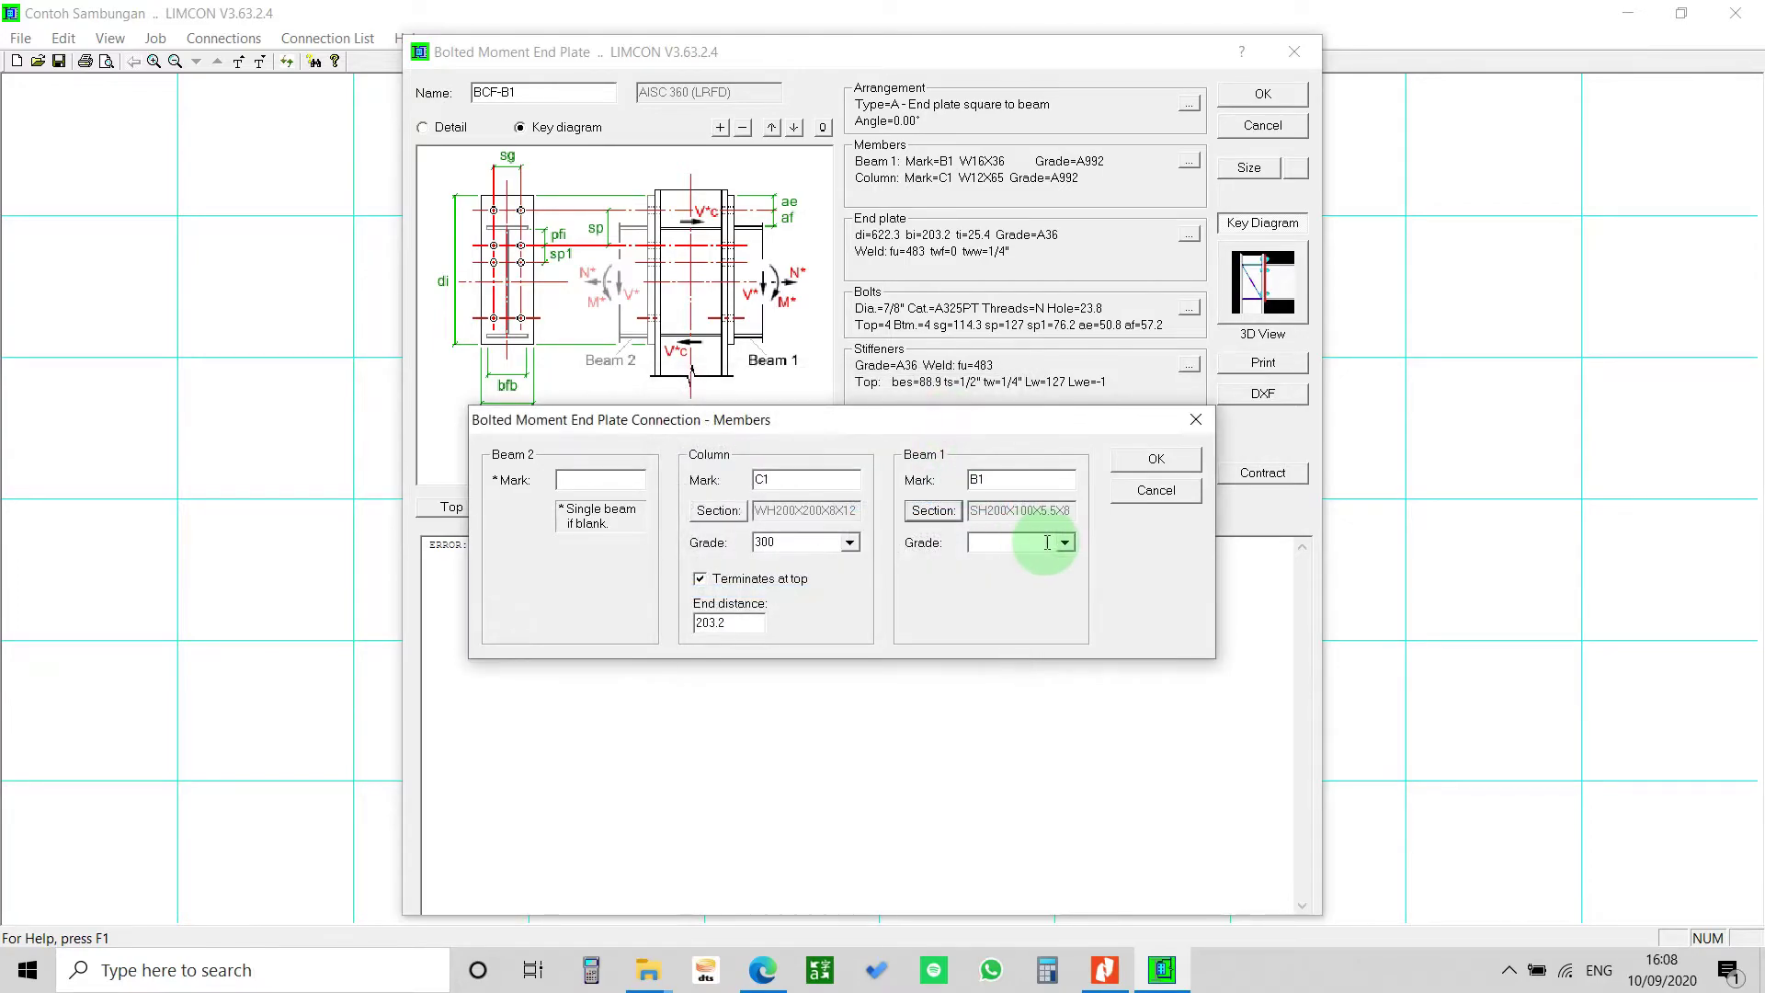
pyautogui.click(1044, 562)
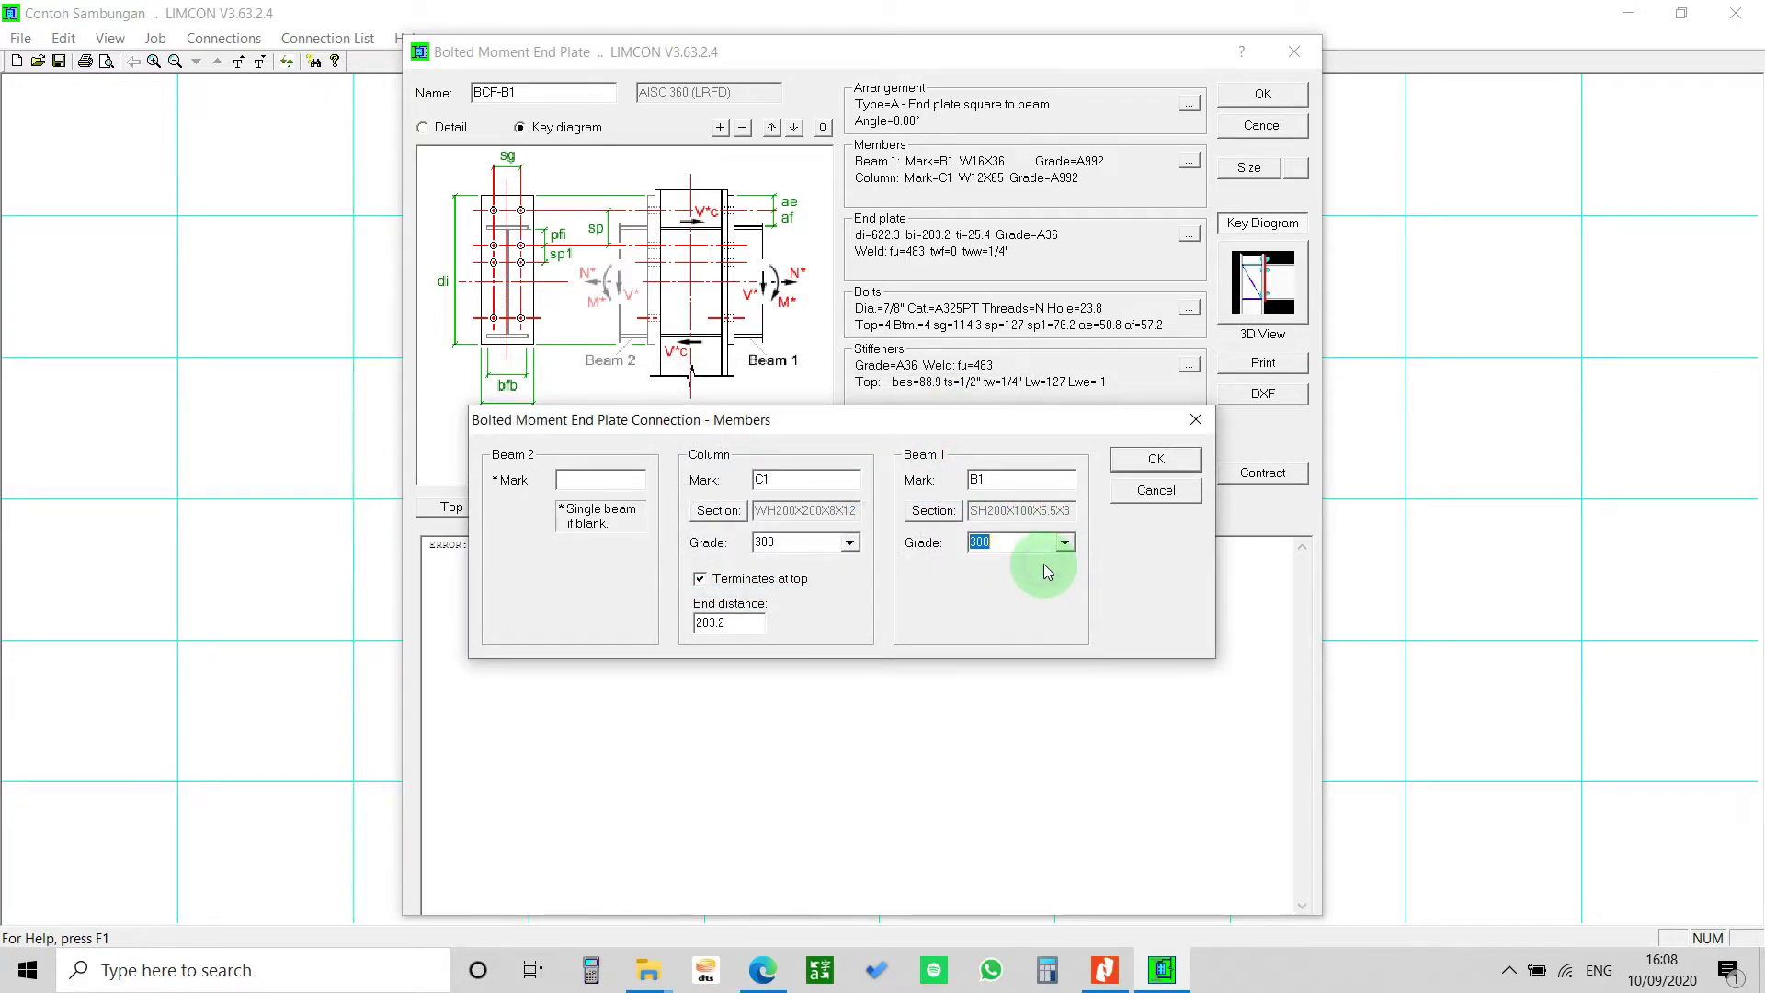
pyautogui.click(1128, 460)
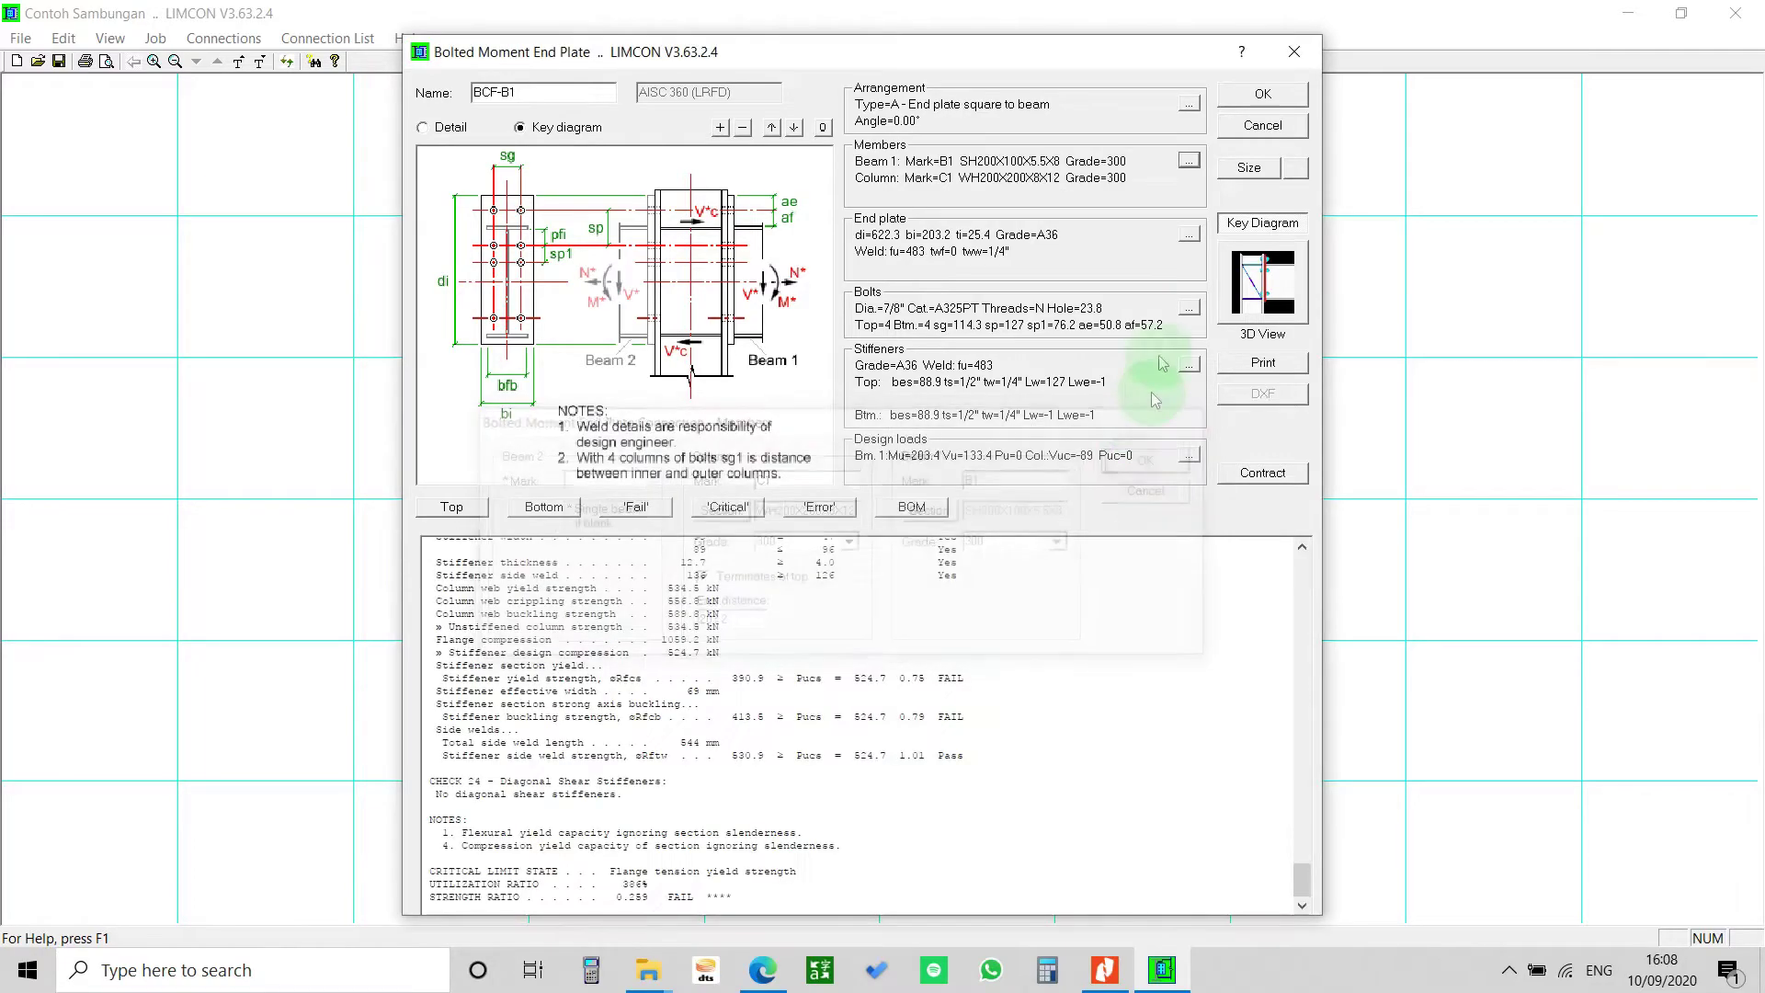
# - Size the end plate with depth di 360, width bi 150 and thickness ti 20mm
pyautogui.click(1185, 236)
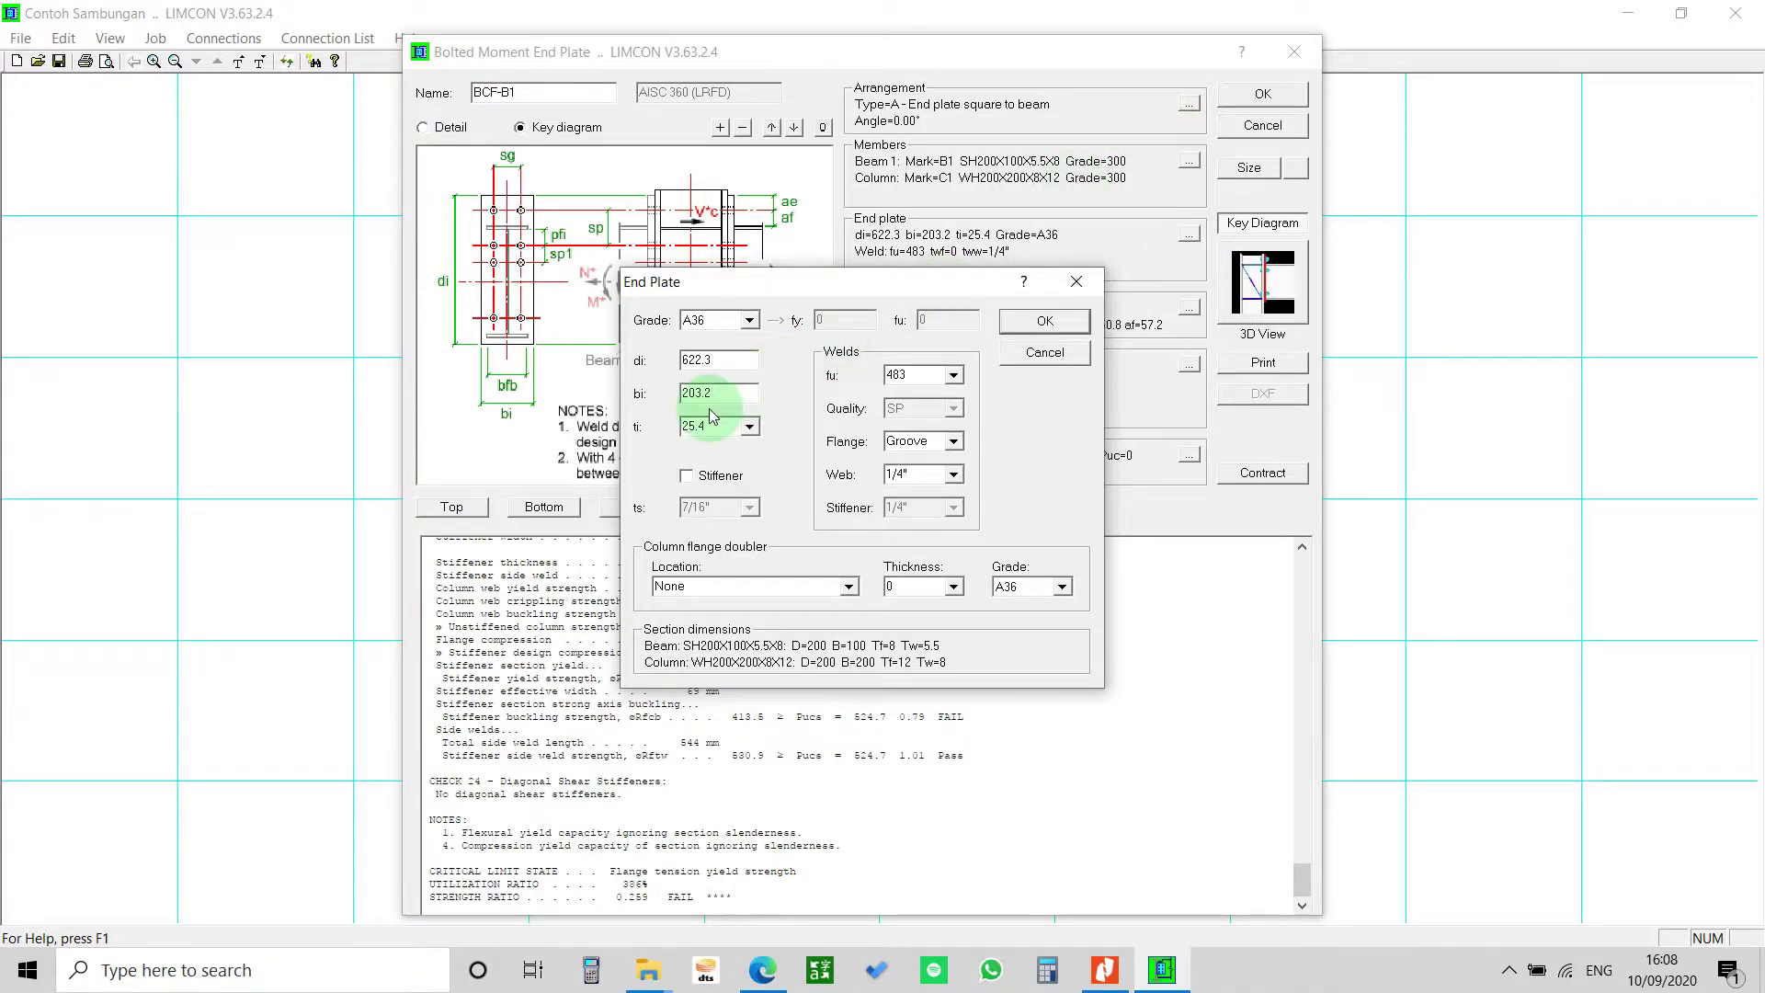
pyautogui.moveTo(771, 287); pyautogui.dragTo(996, 154)
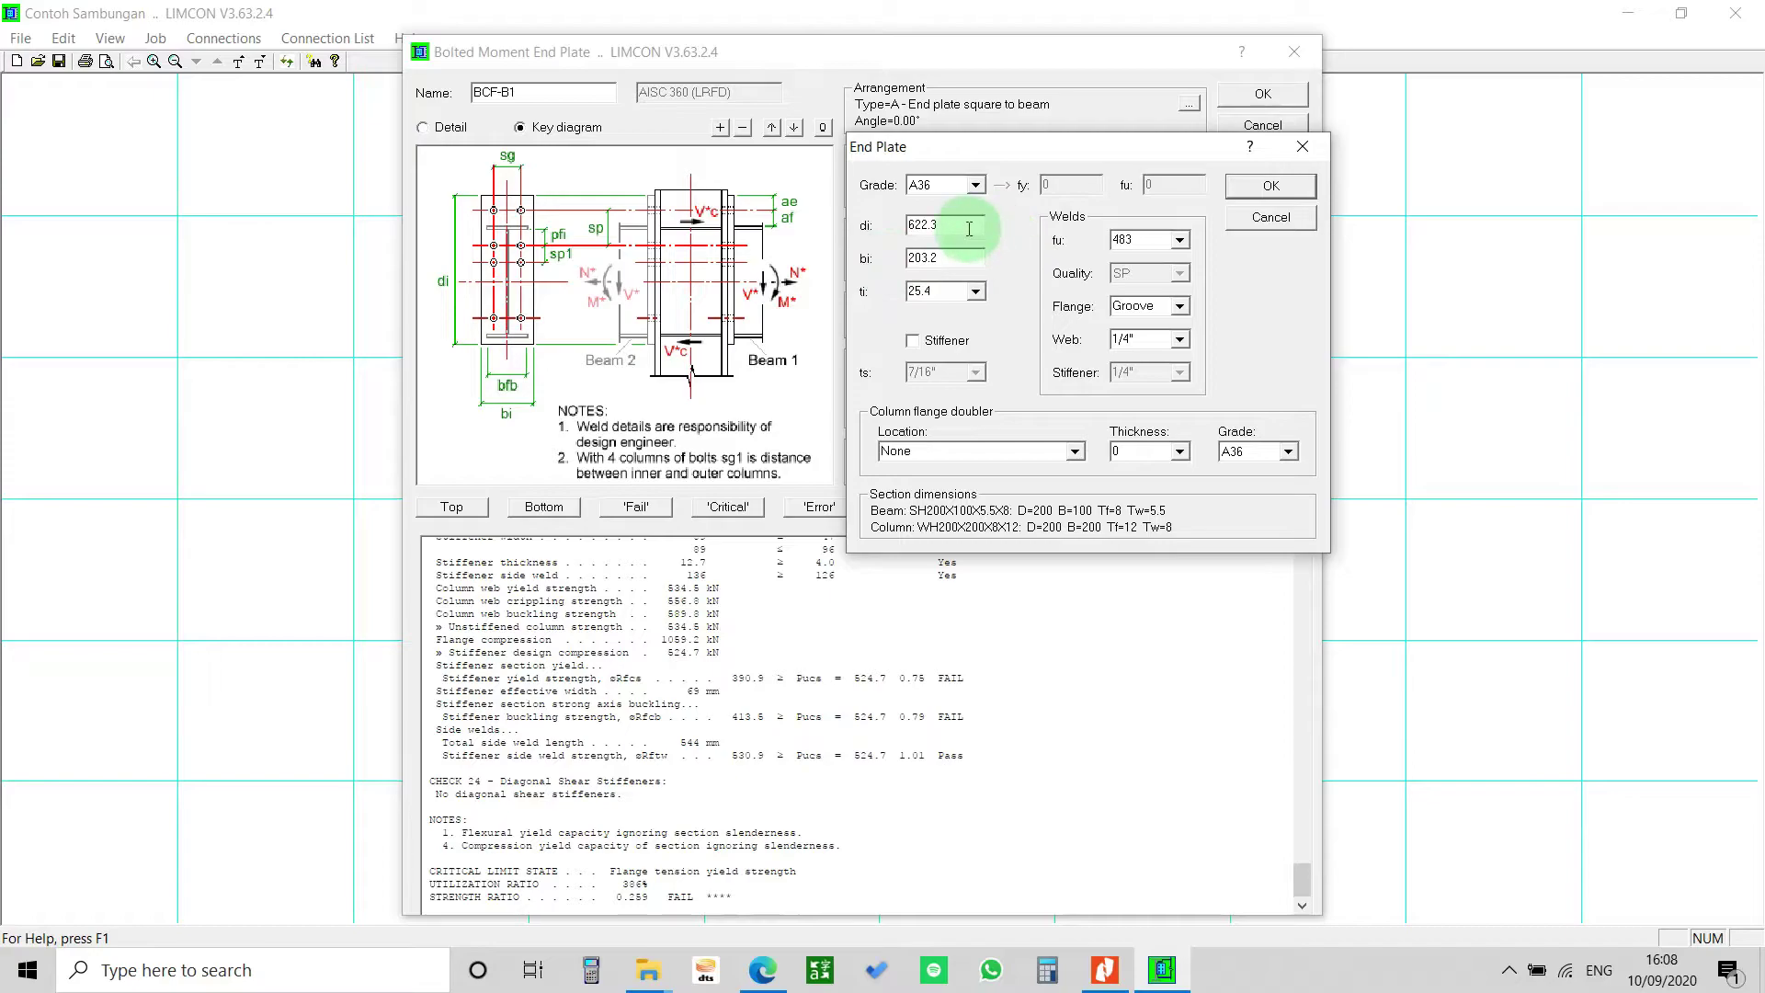
pyautogui.moveTo(945, 225); pyautogui.dragTo(880, 231)
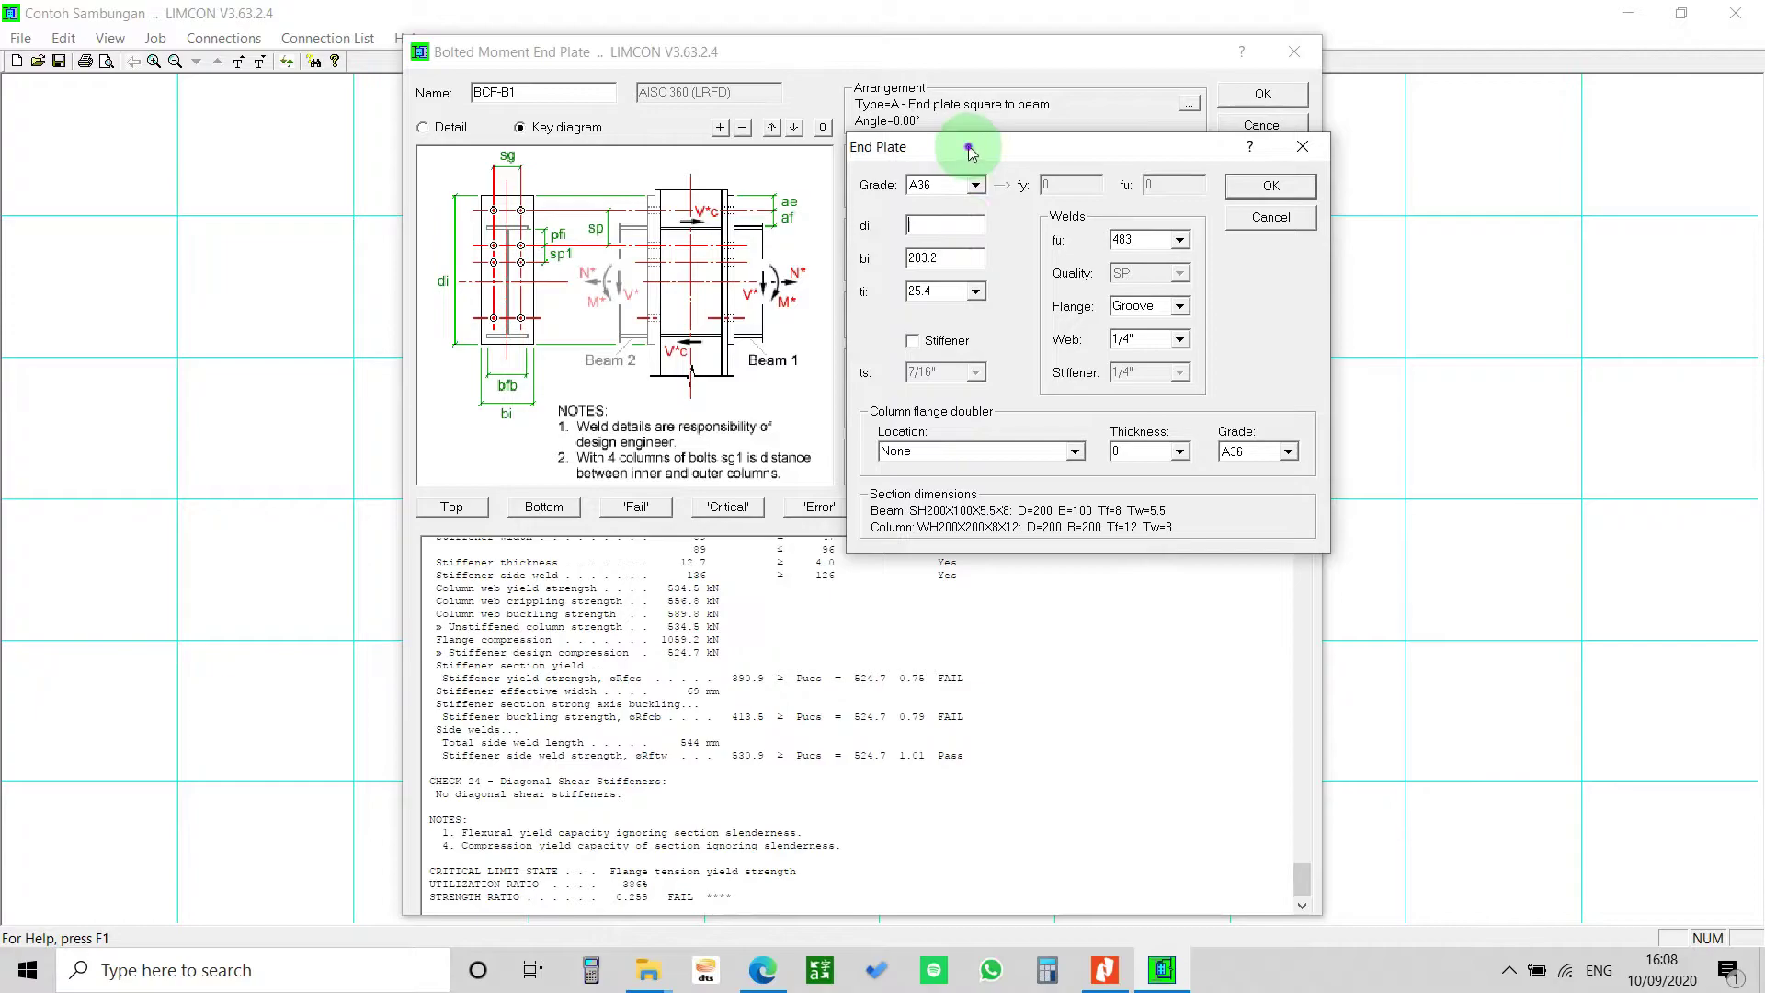
pyautogui.moveTo(971, 152); pyautogui.dragTo(940, 151)
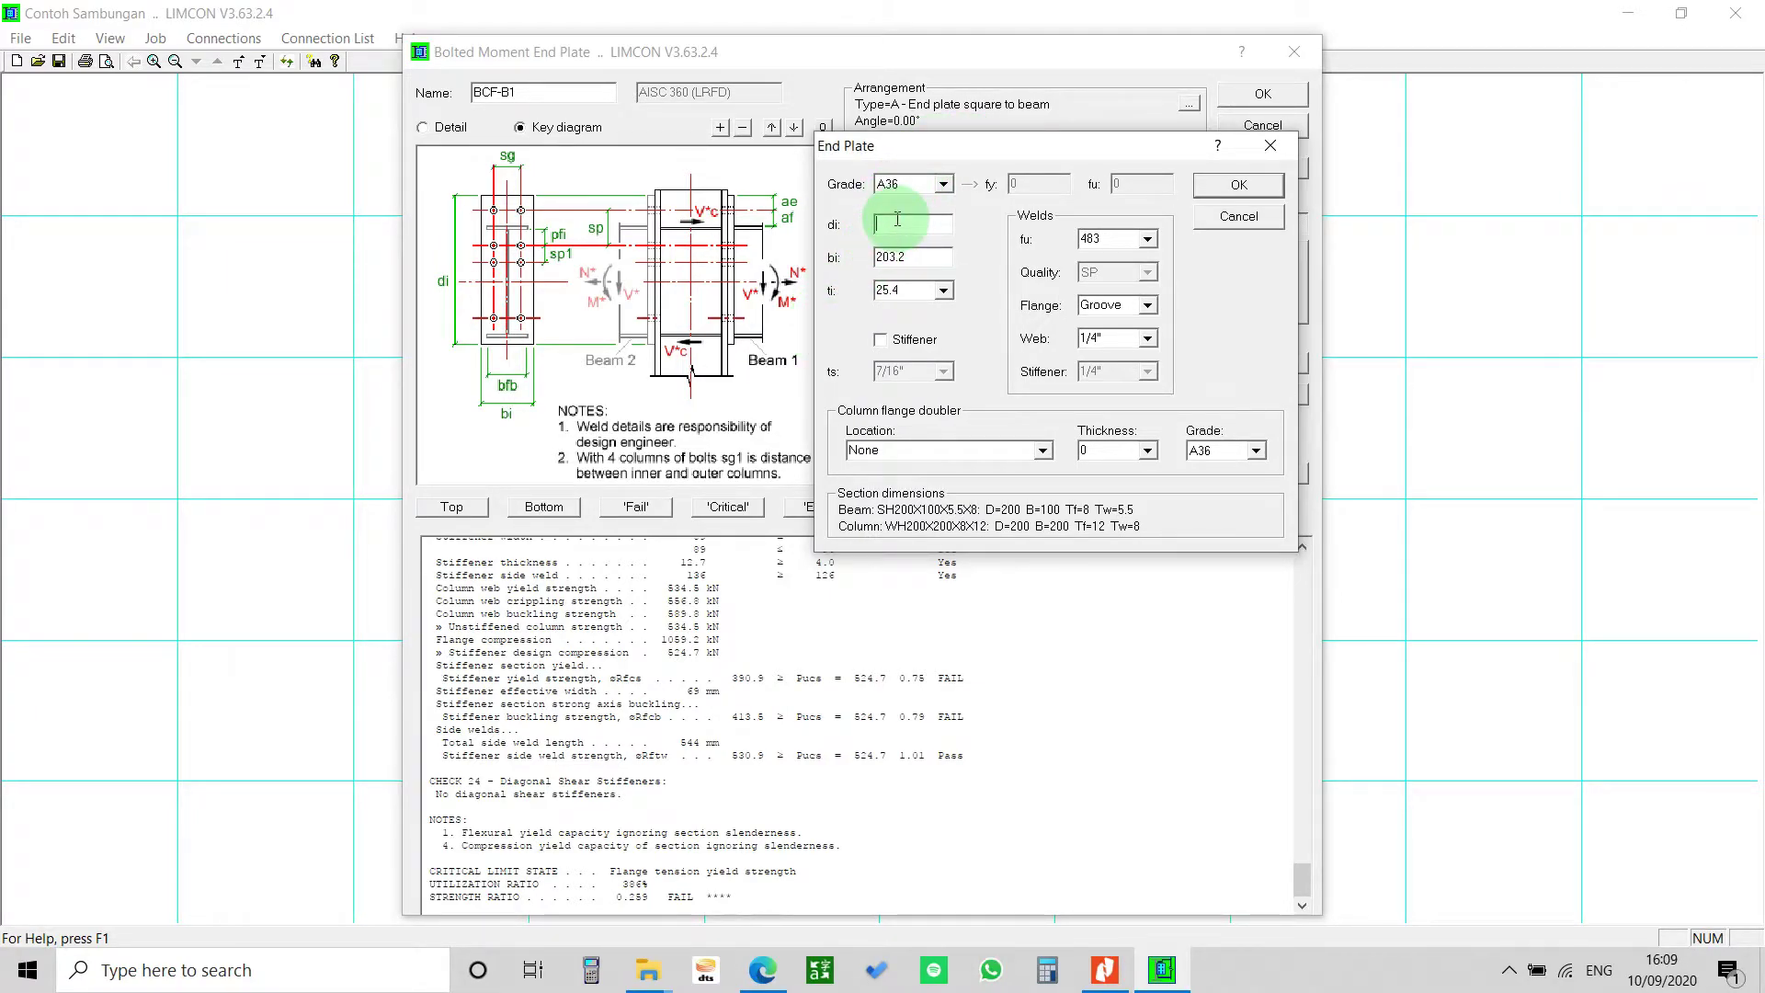
pyautogui.write('360')
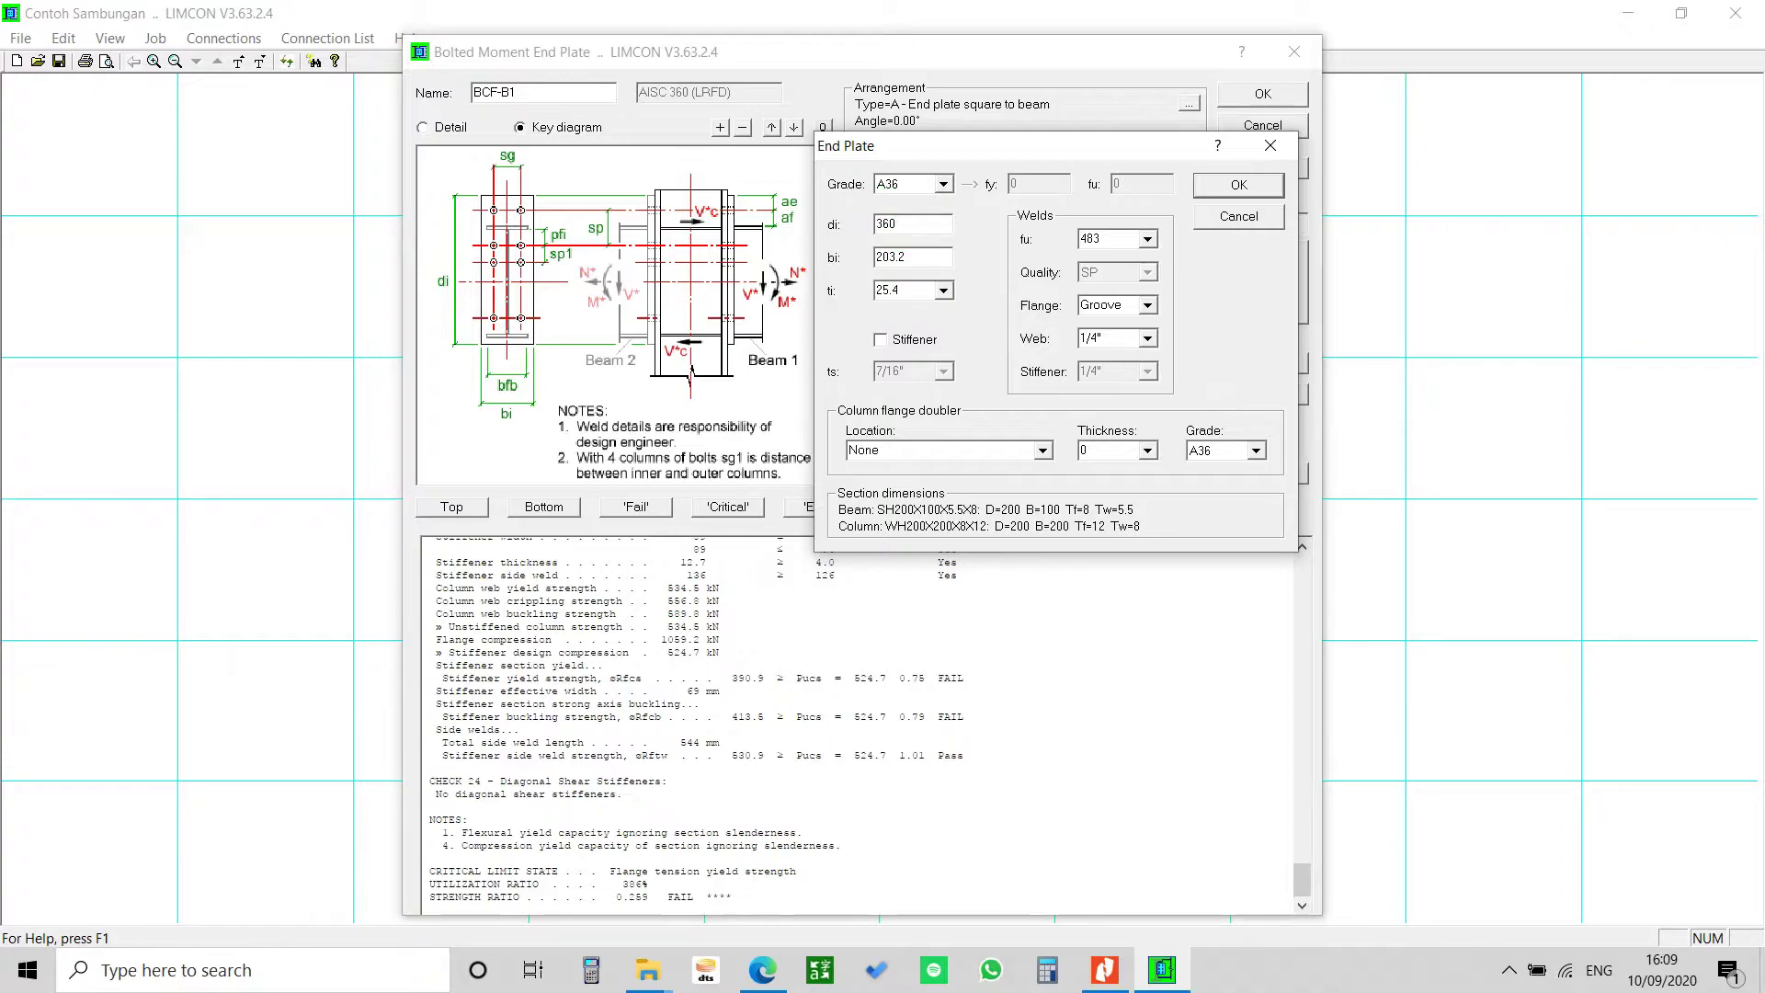
pyautogui.doubleClick(924, 256)
pyautogui.write('150')
pyautogui.click(943, 290)
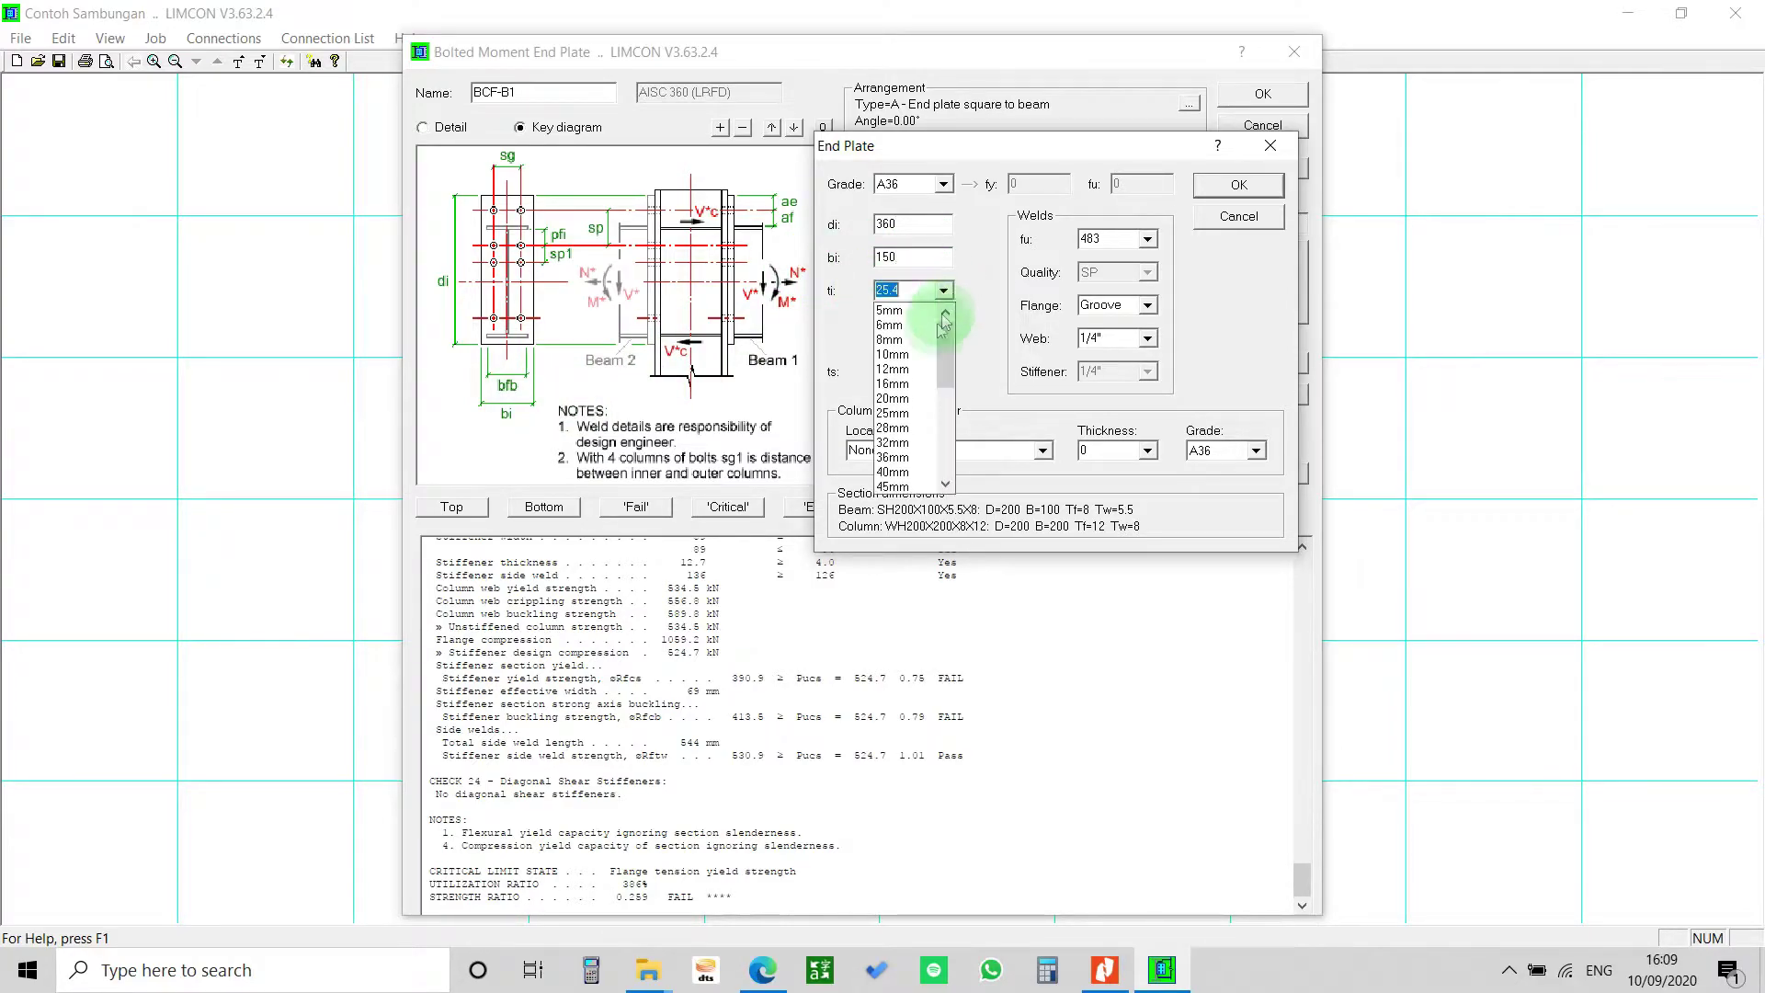
pyautogui.click(891, 398)
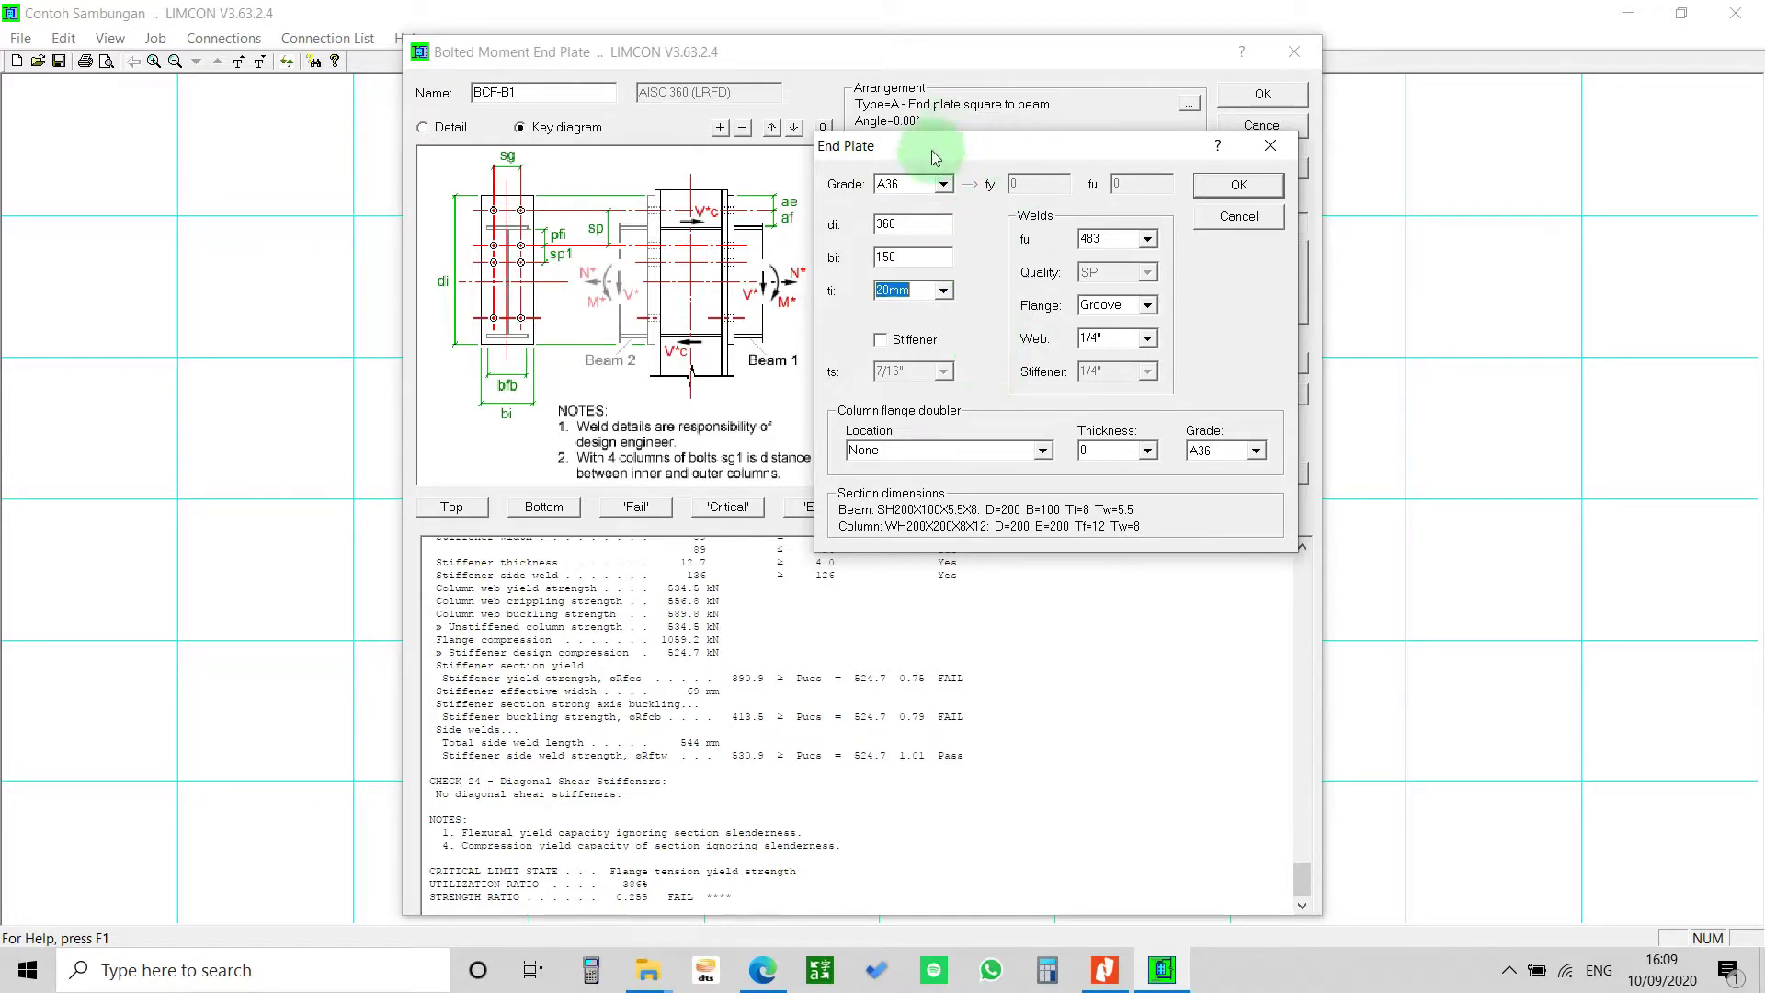
pyautogui.click(1240, 186)
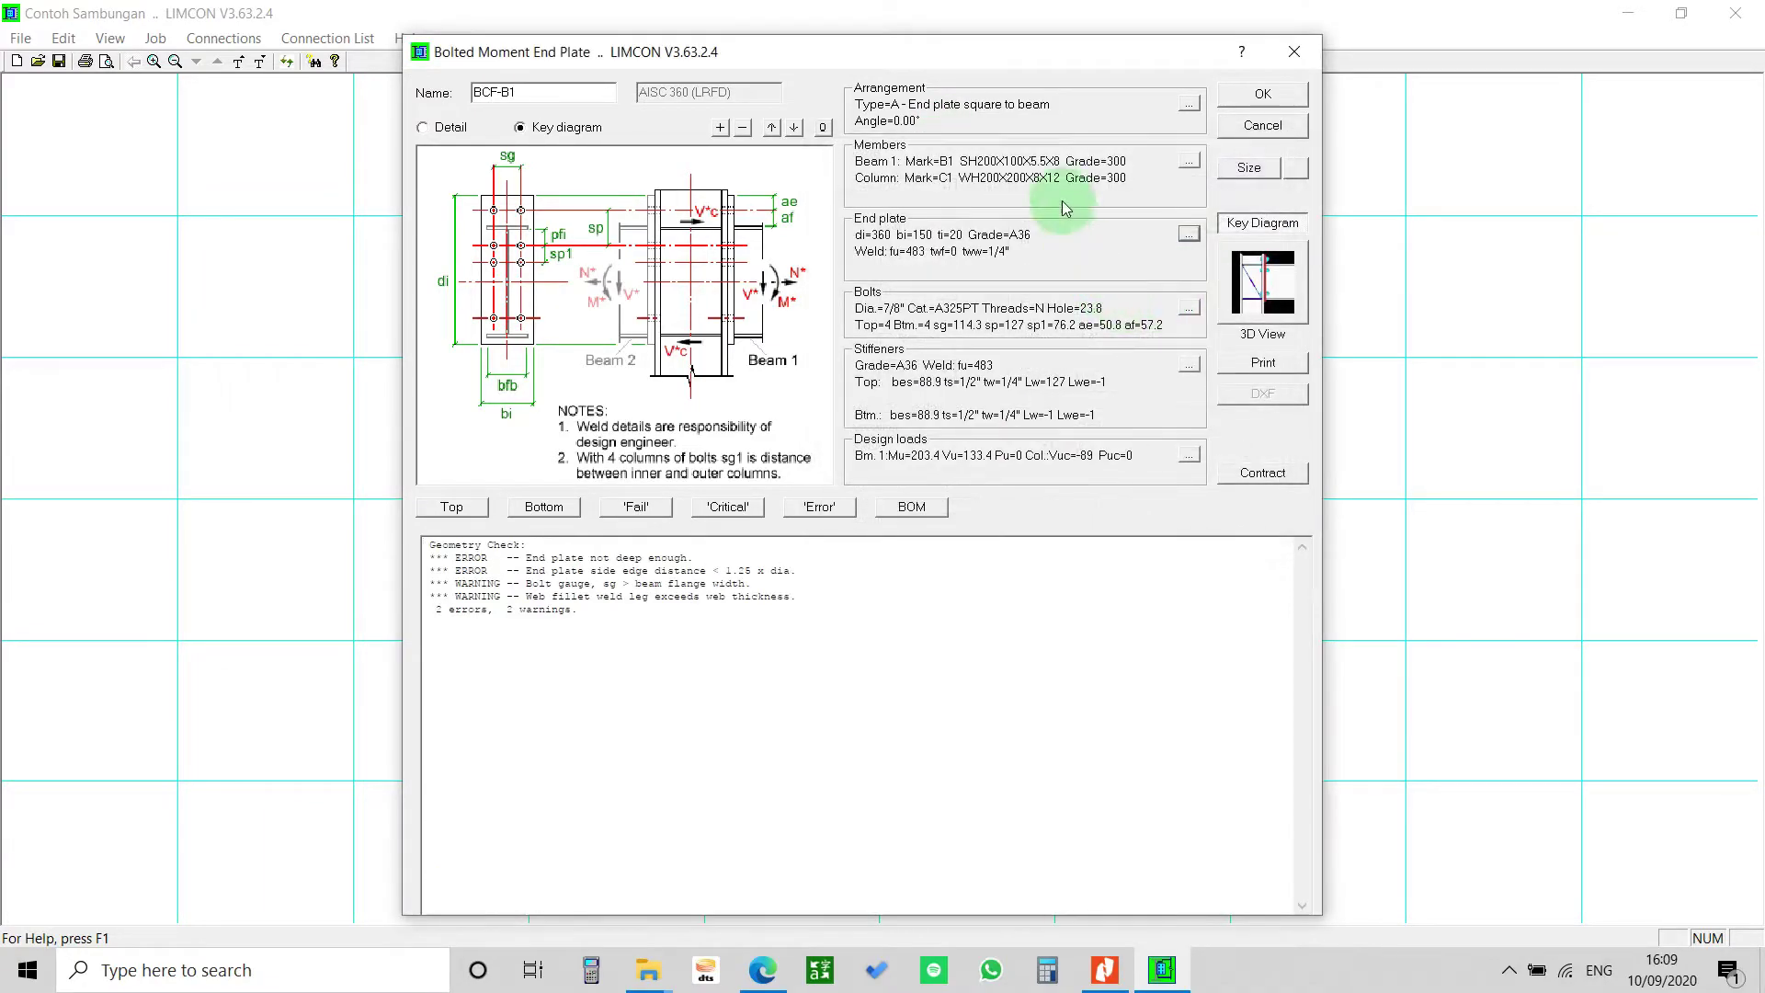
# - Set the bolt diameter to M20, with 4 bolts in total at the top flange arranged in 2 columns
pyautogui.click(1187, 310)
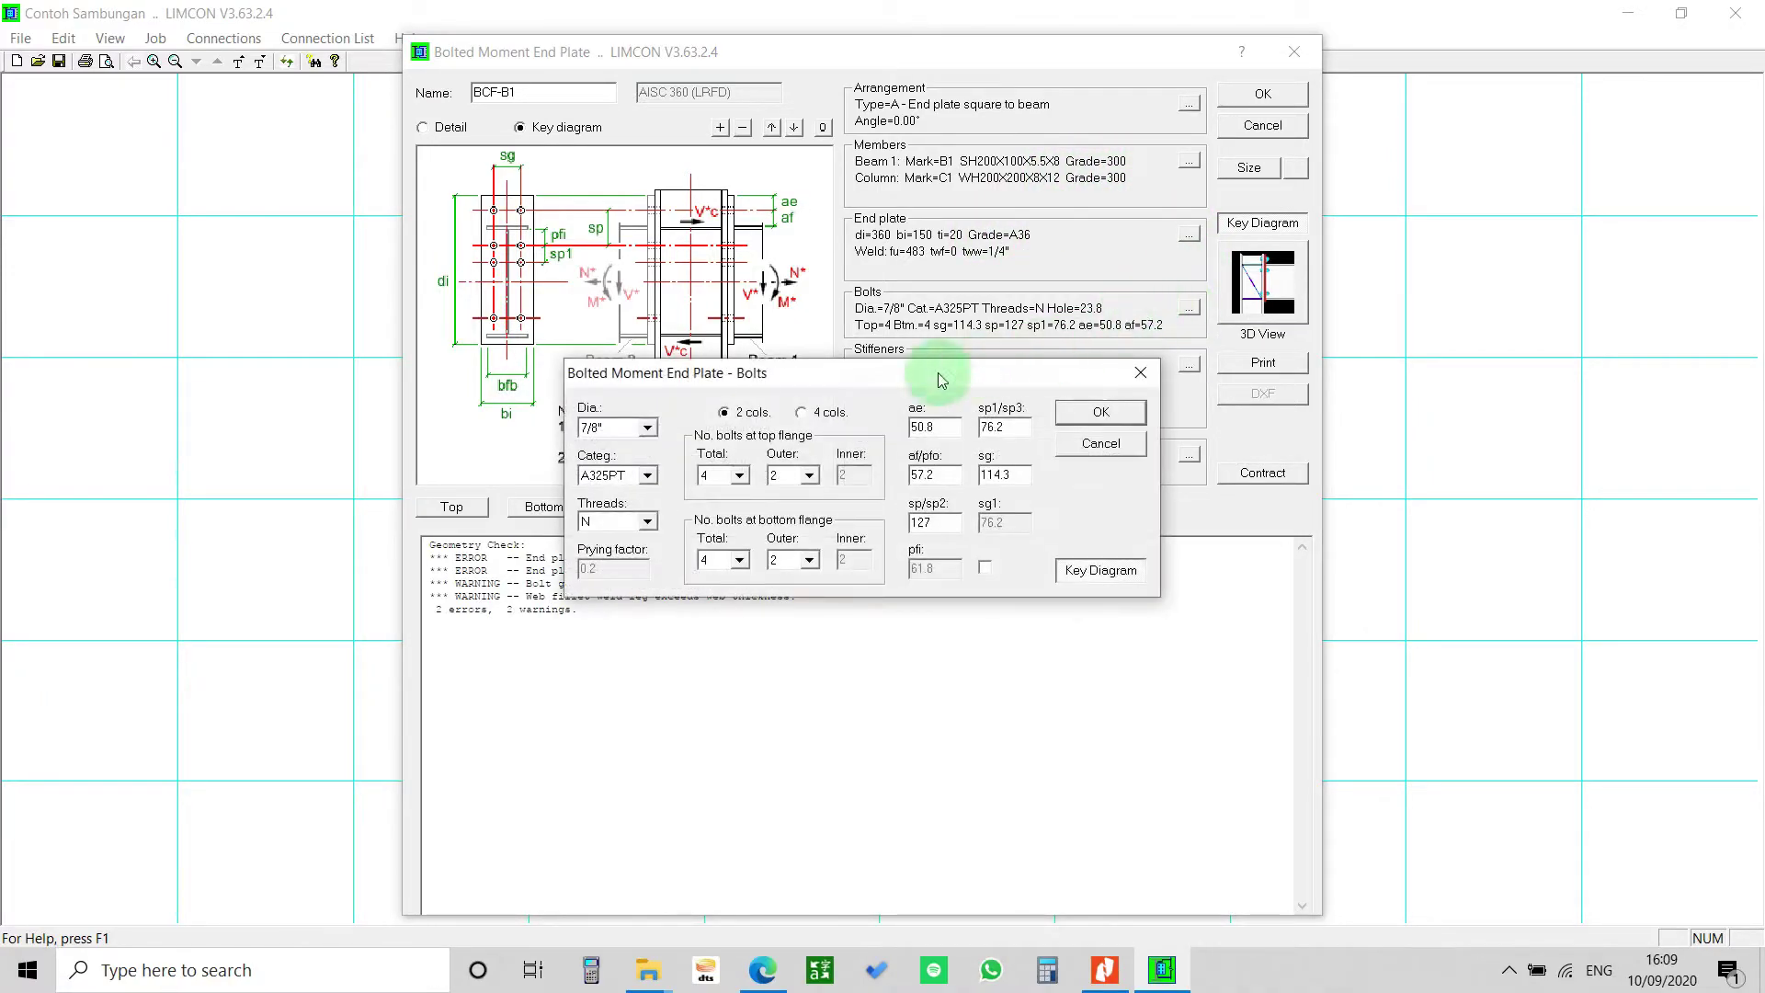
pyautogui.moveTo(901, 383); pyautogui.dragTo(943, 288)
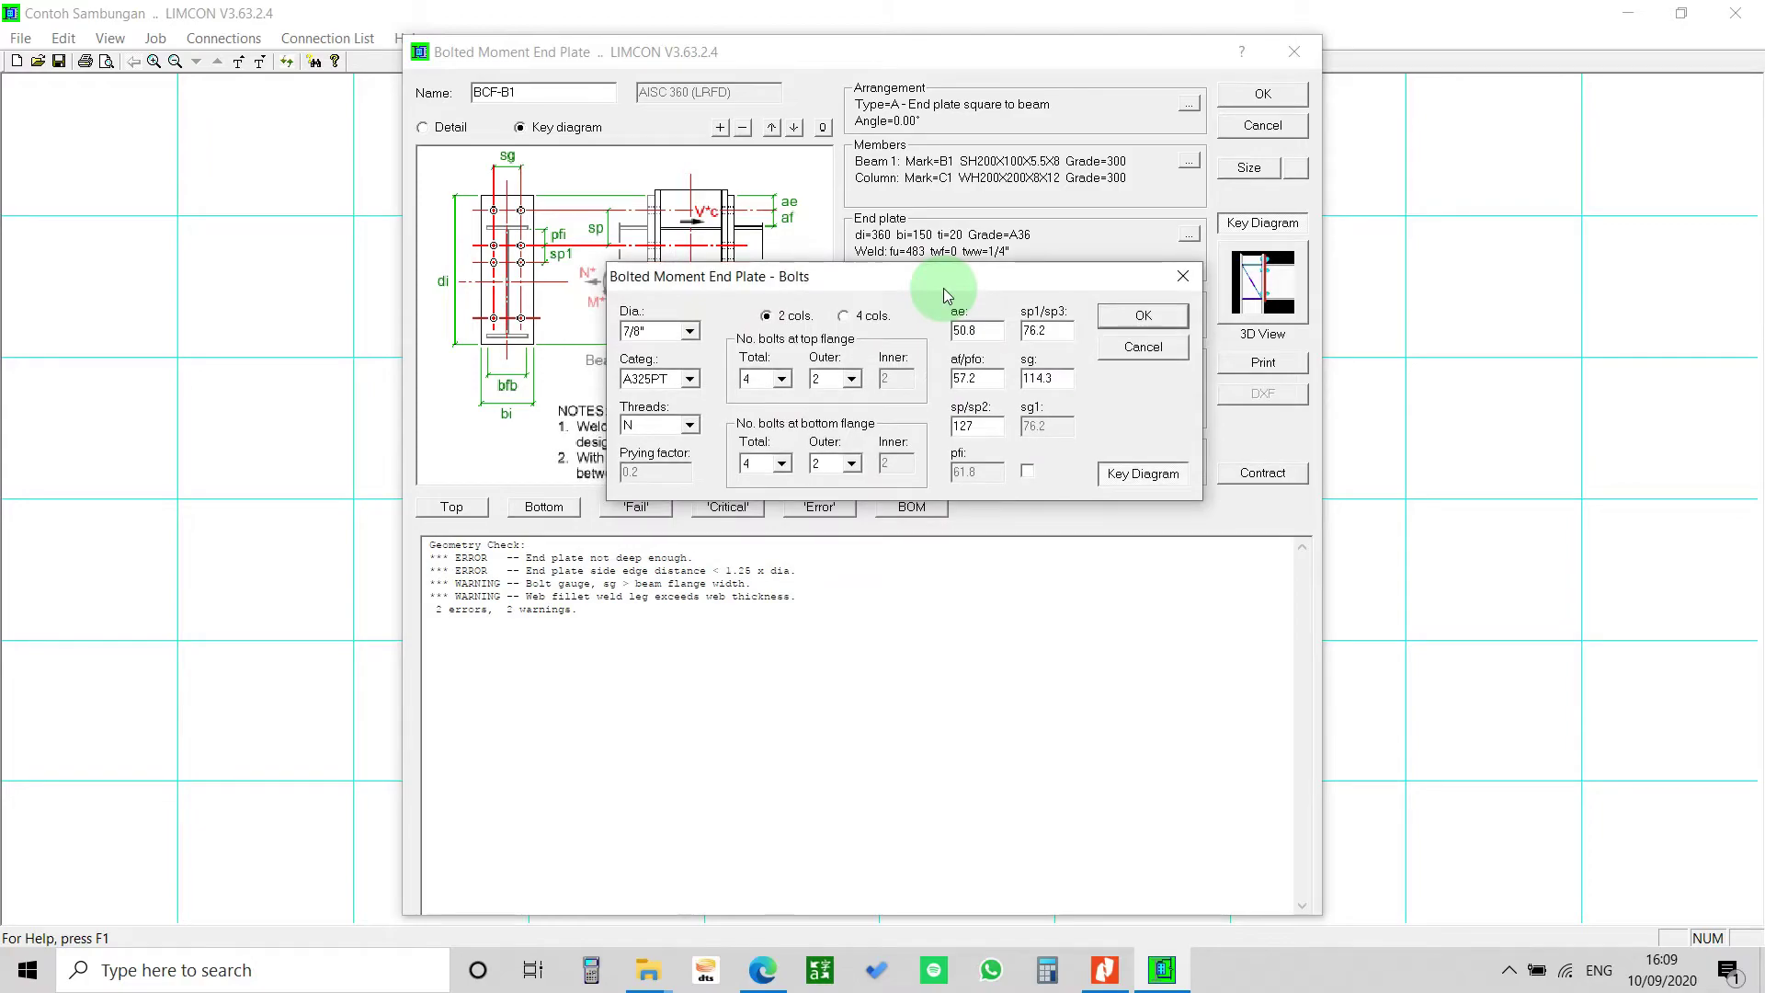
pyautogui.click(689, 333)
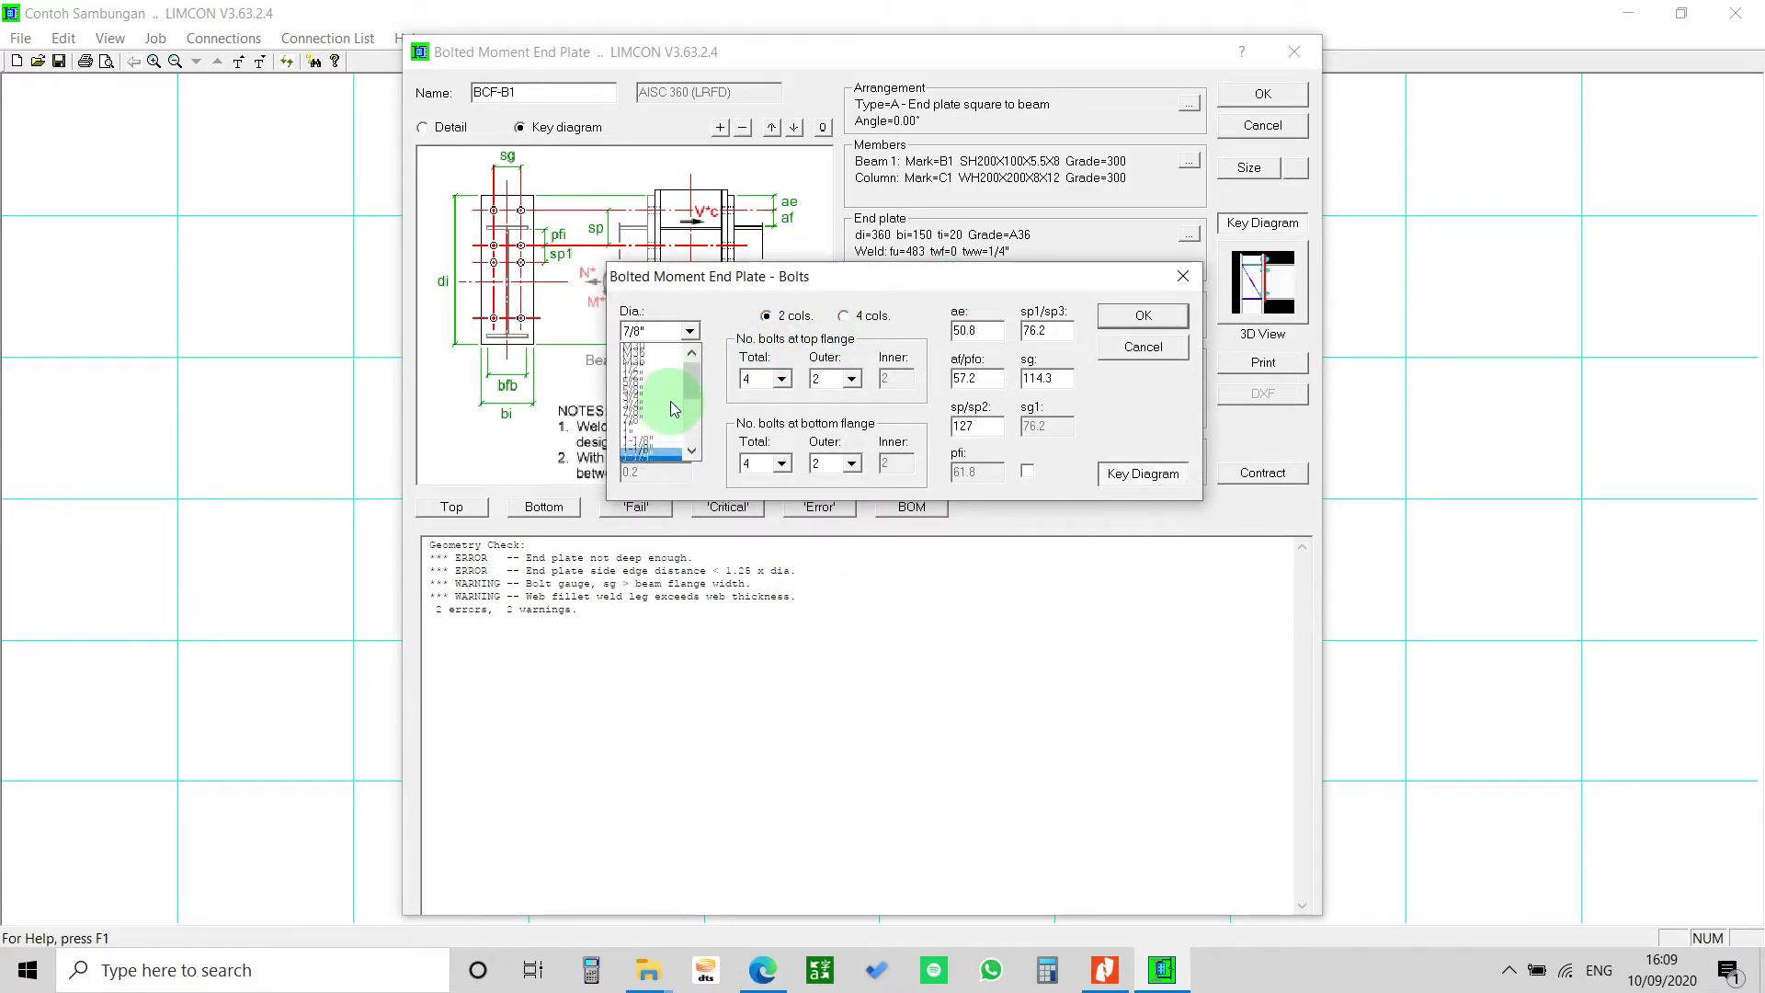
pyautogui.click(655, 379)
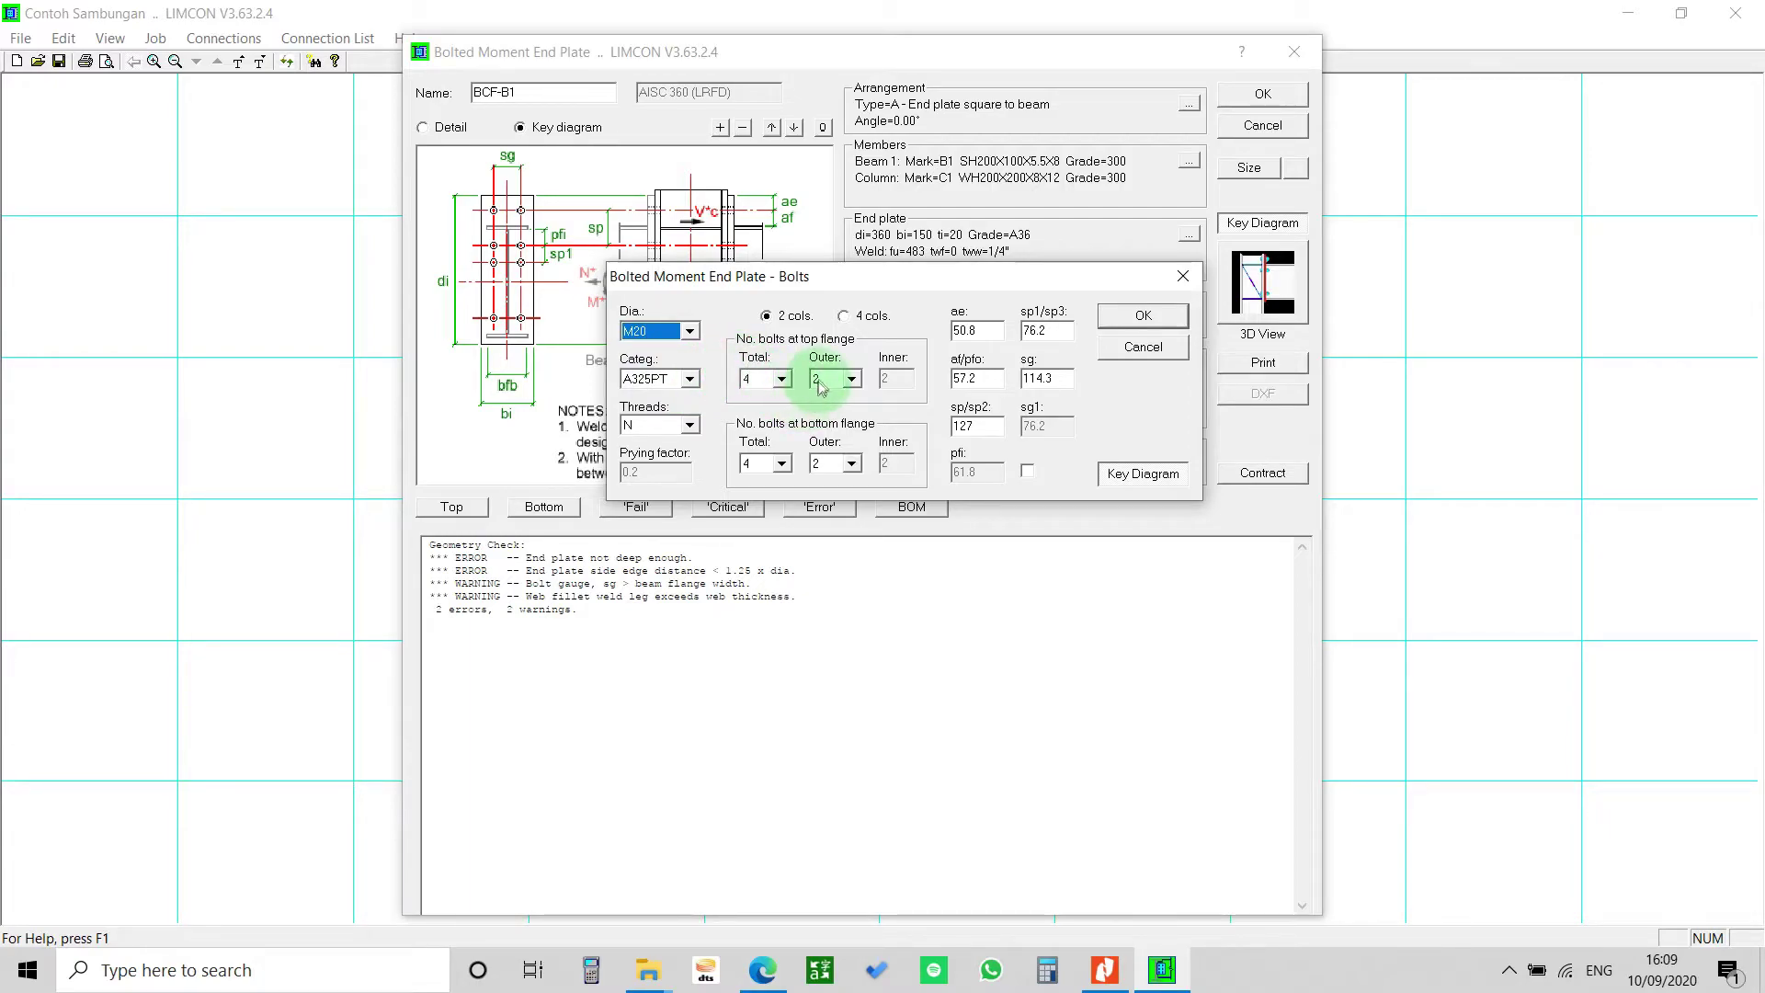
pyautogui.click(782, 379)
pyautogui.click(782, 380)
pyautogui.click(777, 386)
pyautogui.click(766, 389)
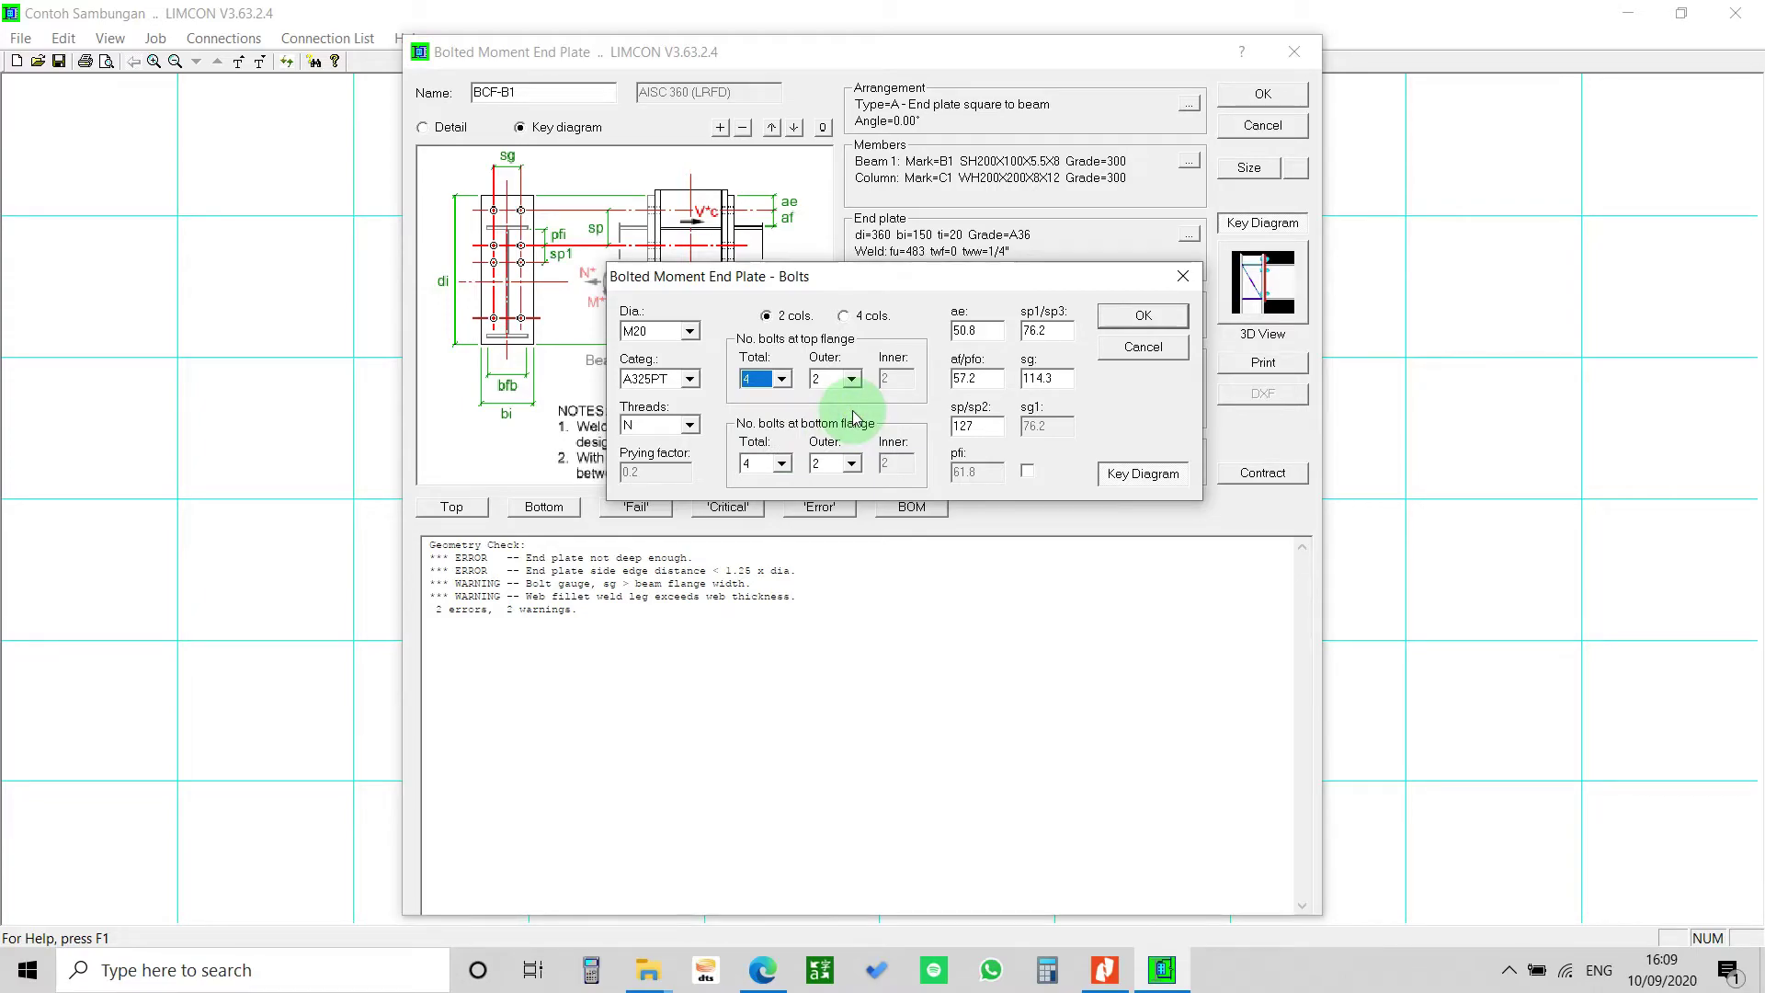
pyautogui.click(841, 314)
pyautogui.click(771, 315)
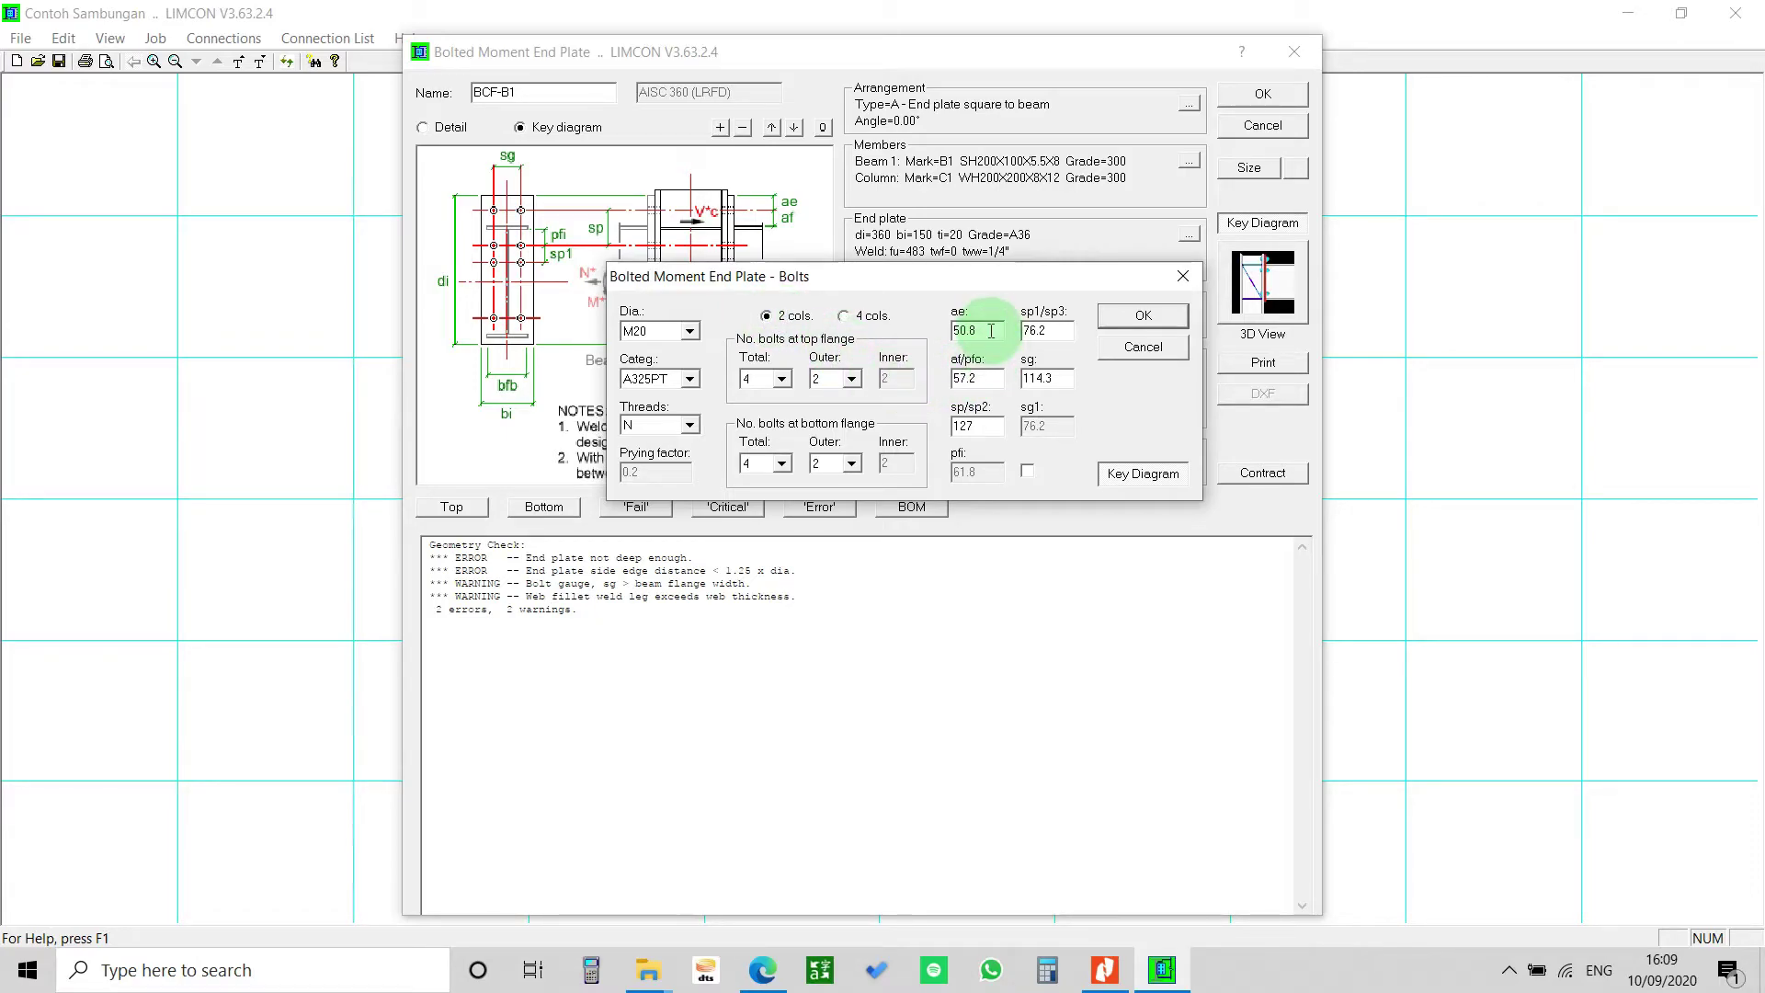
# - Set the bolt edge distance ae to 40 and the flange distance af/pfo to 40
pyautogui.moveTo(976, 276); pyautogui.dragTo(1253, 184)
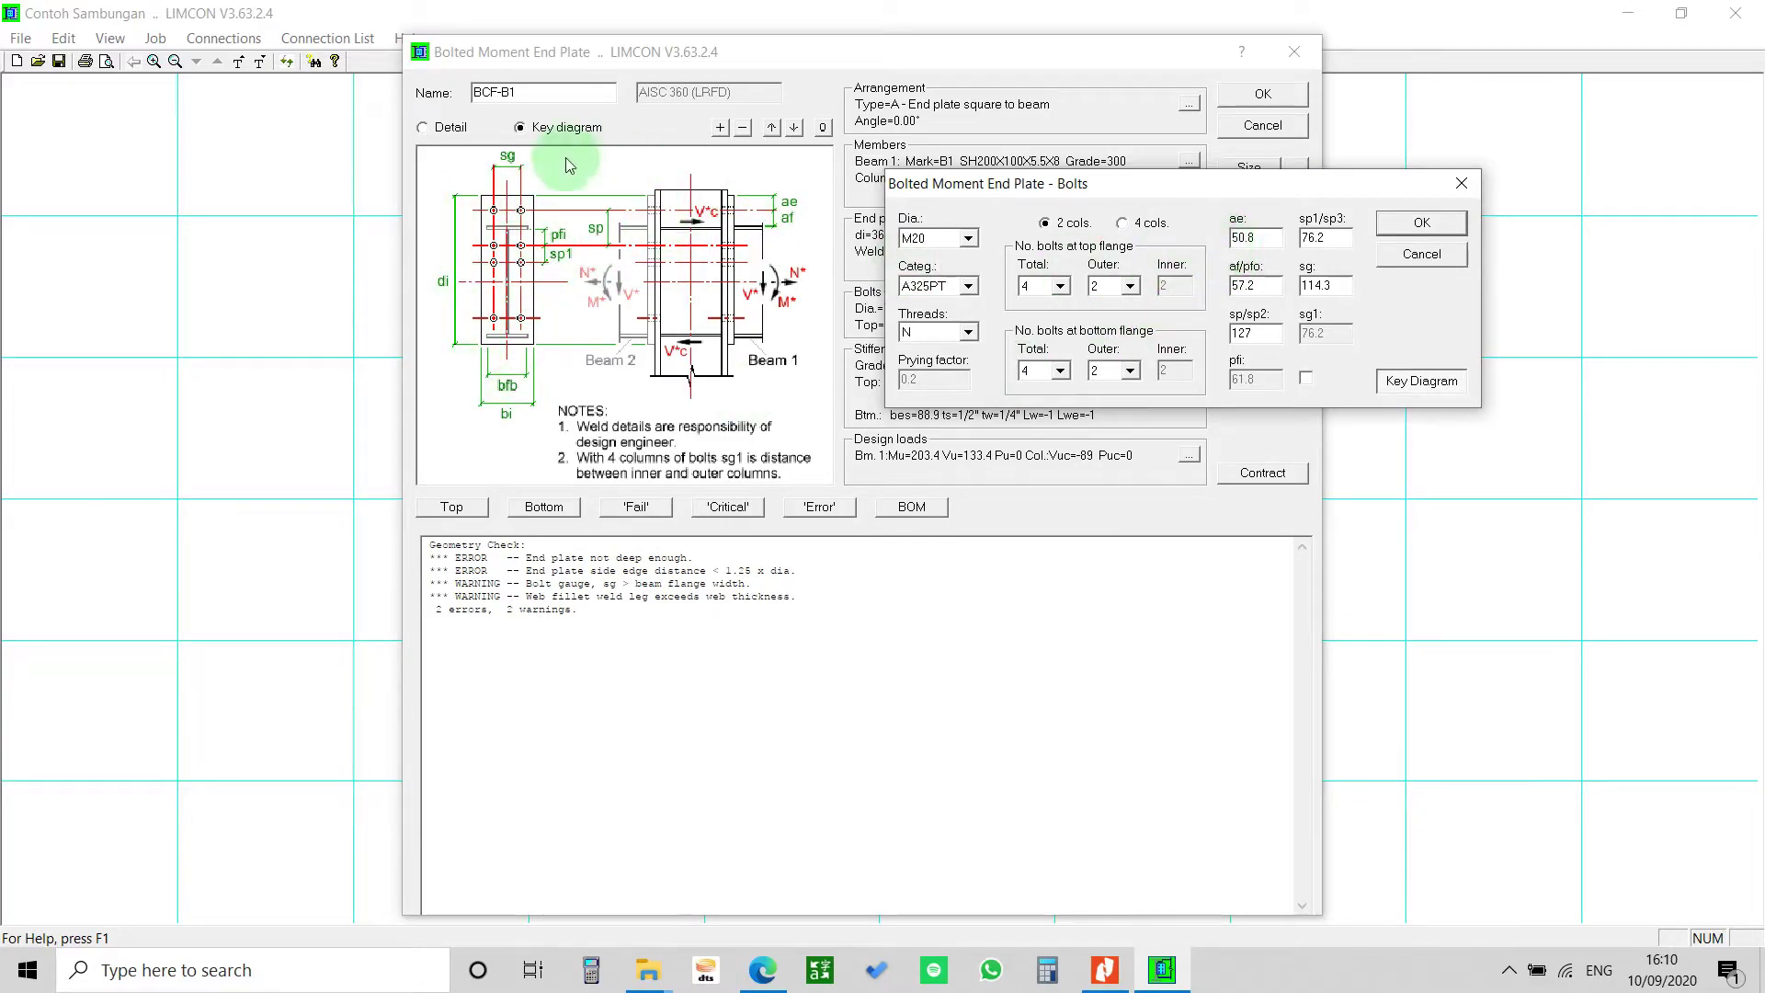
pyautogui.doubleClick(1241, 237)
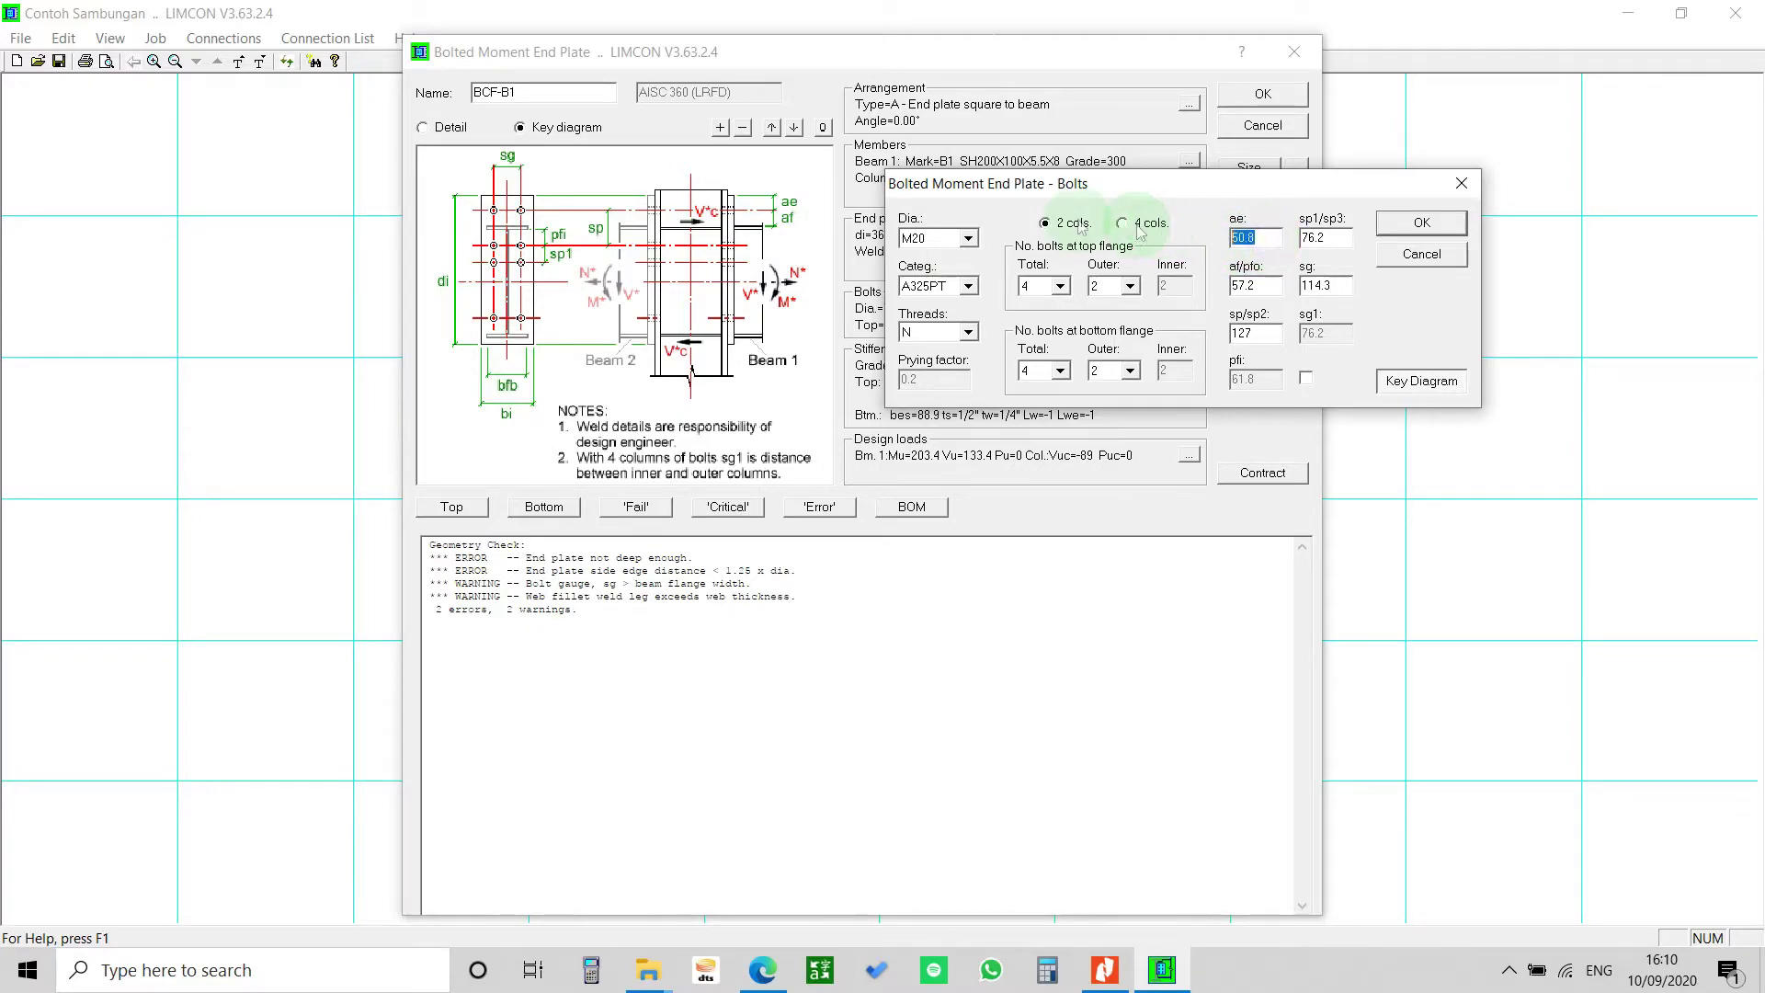
pyautogui.write('40')
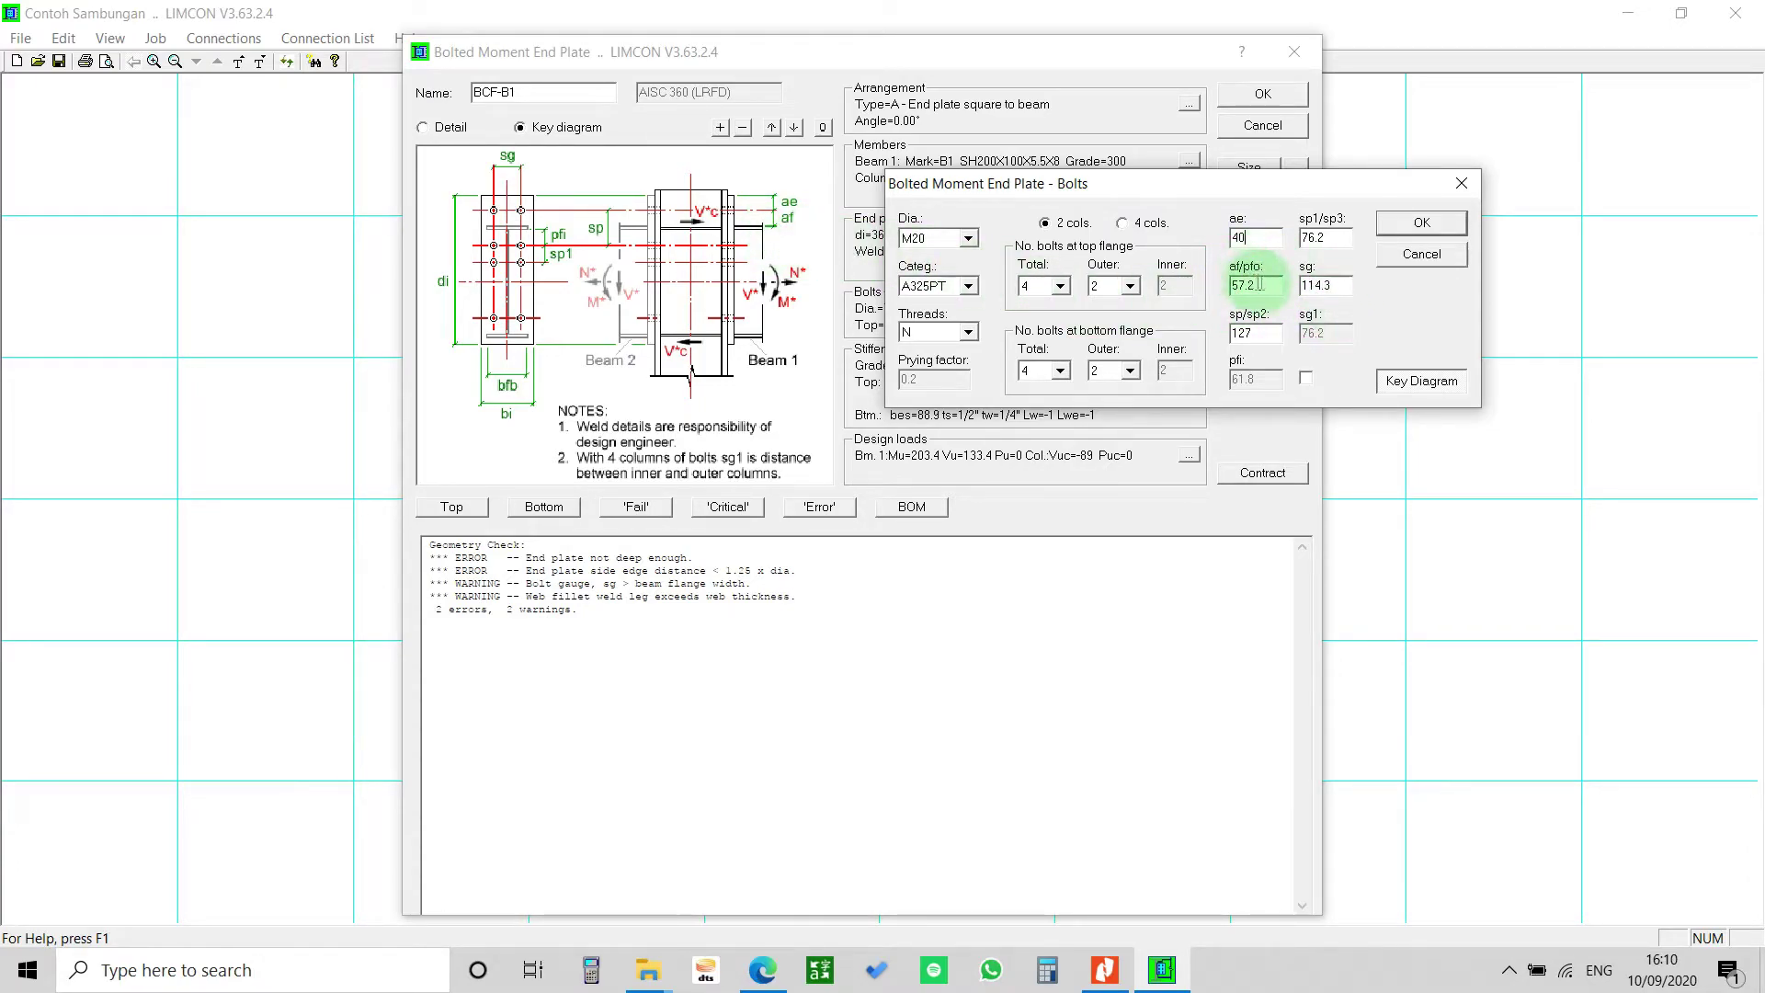
pyautogui.press('Tab')
pyautogui.write('40')
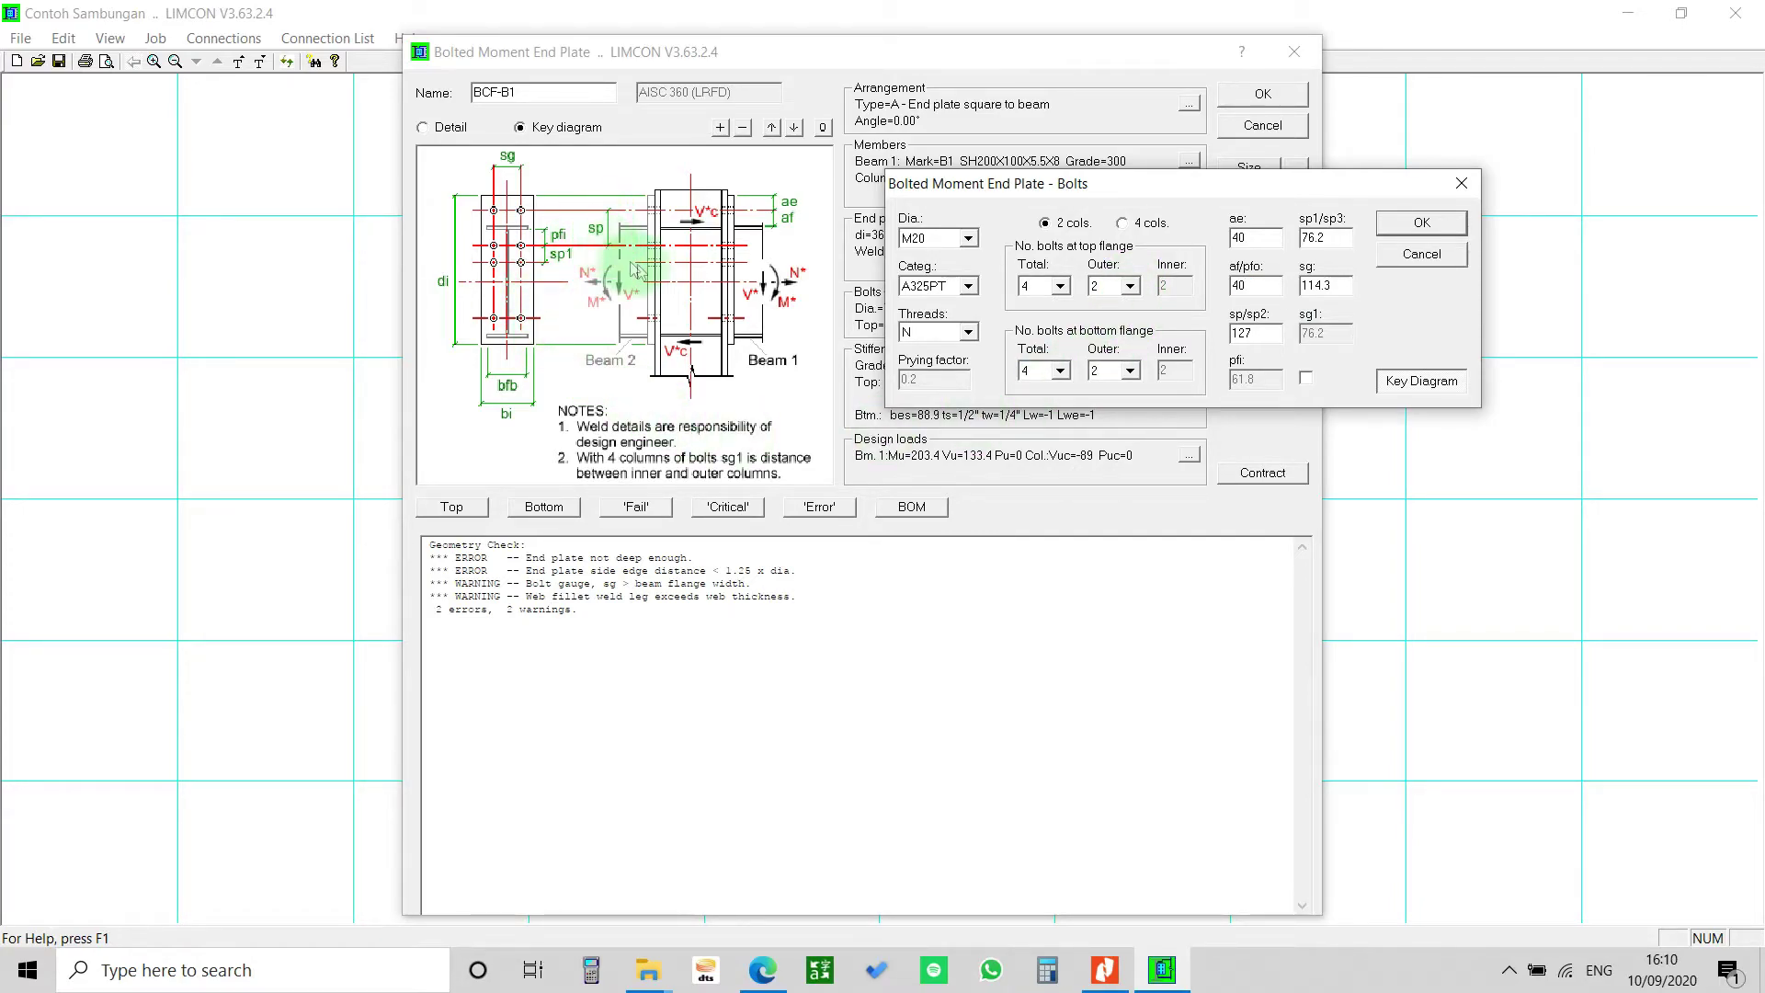
# - Set the bolt pitch sp/sp2 to 90 and the gauge sg to 90, and confirm the bolt settings
pyautogui.press('Tab')
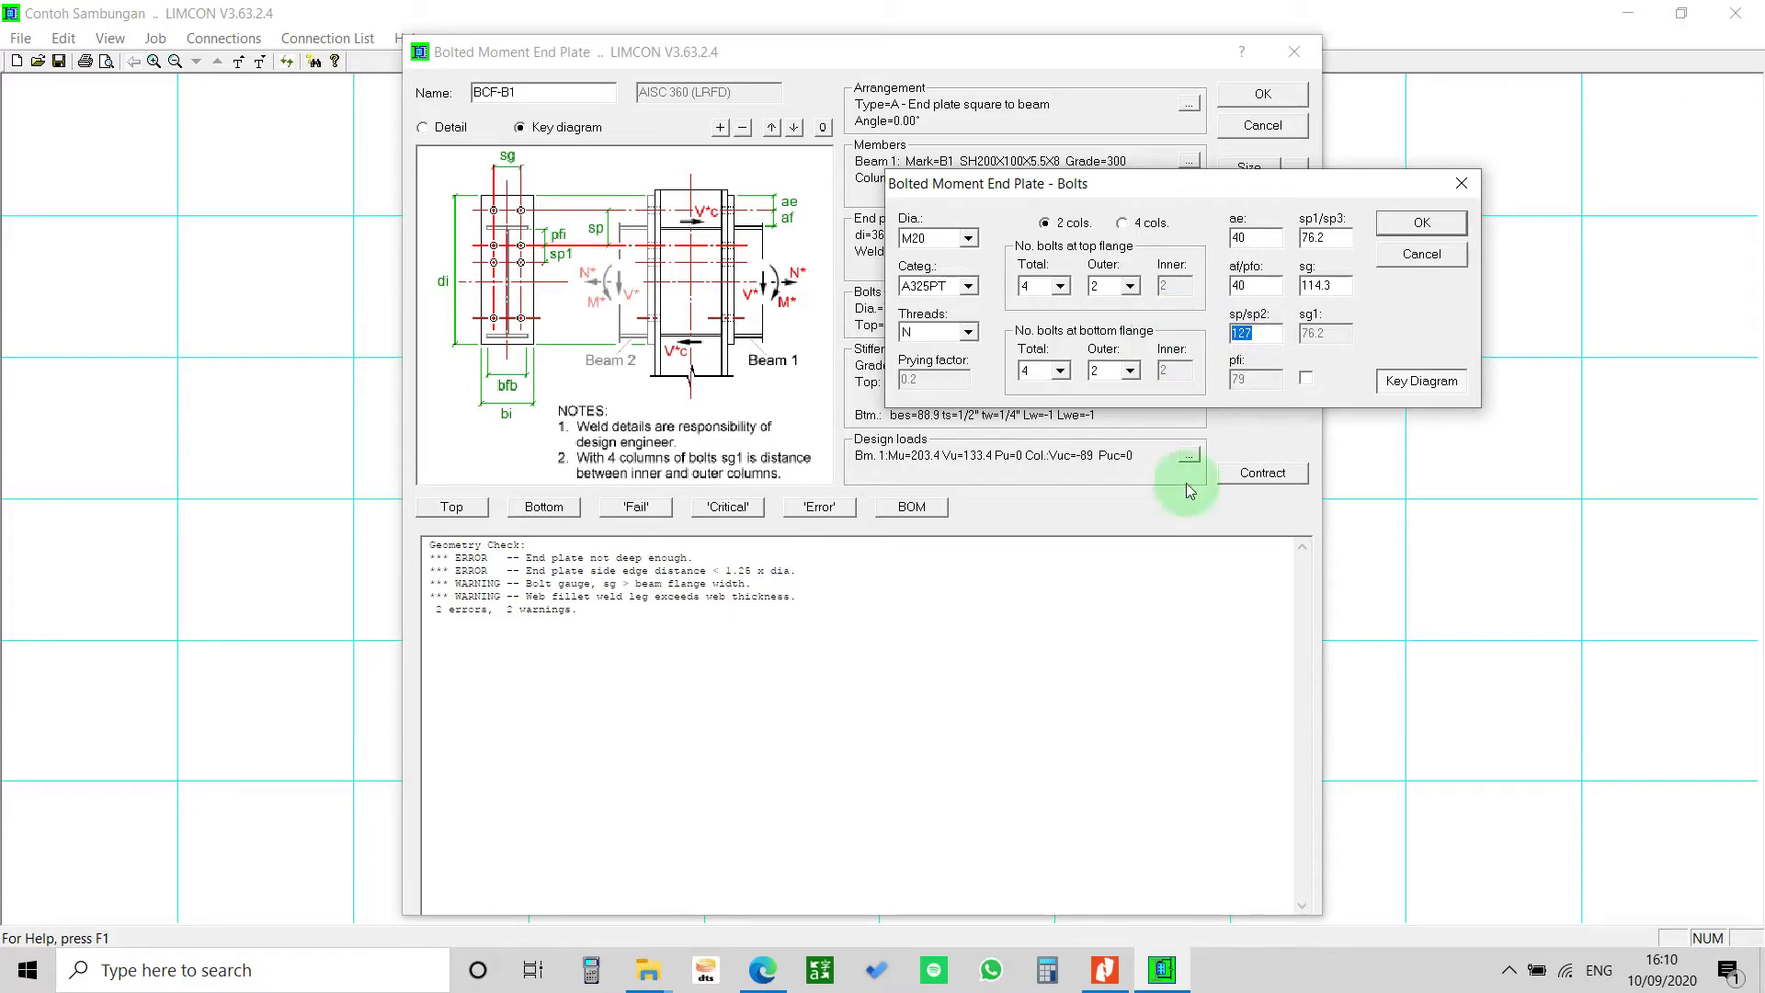
pyautogui.write('90')
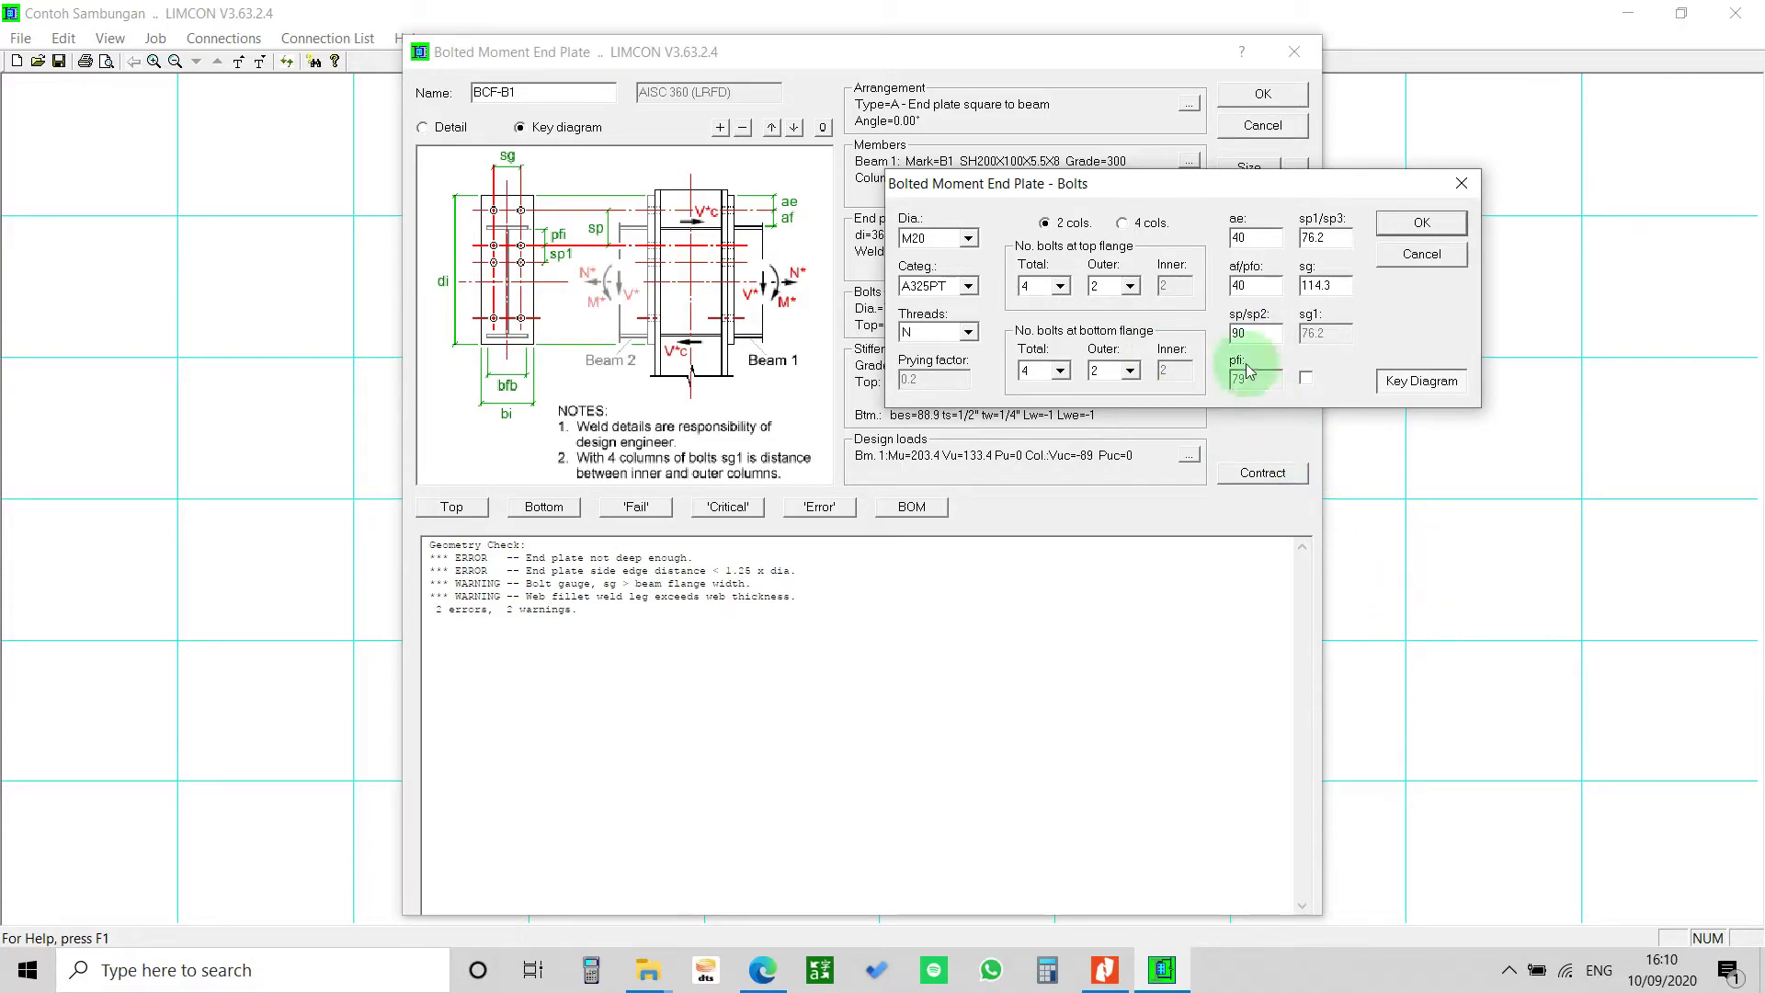
pyautogui.moveTo(1251, 185); pyautogui.dragTo(1242, 200)
pyautogui.click(1324, 303)
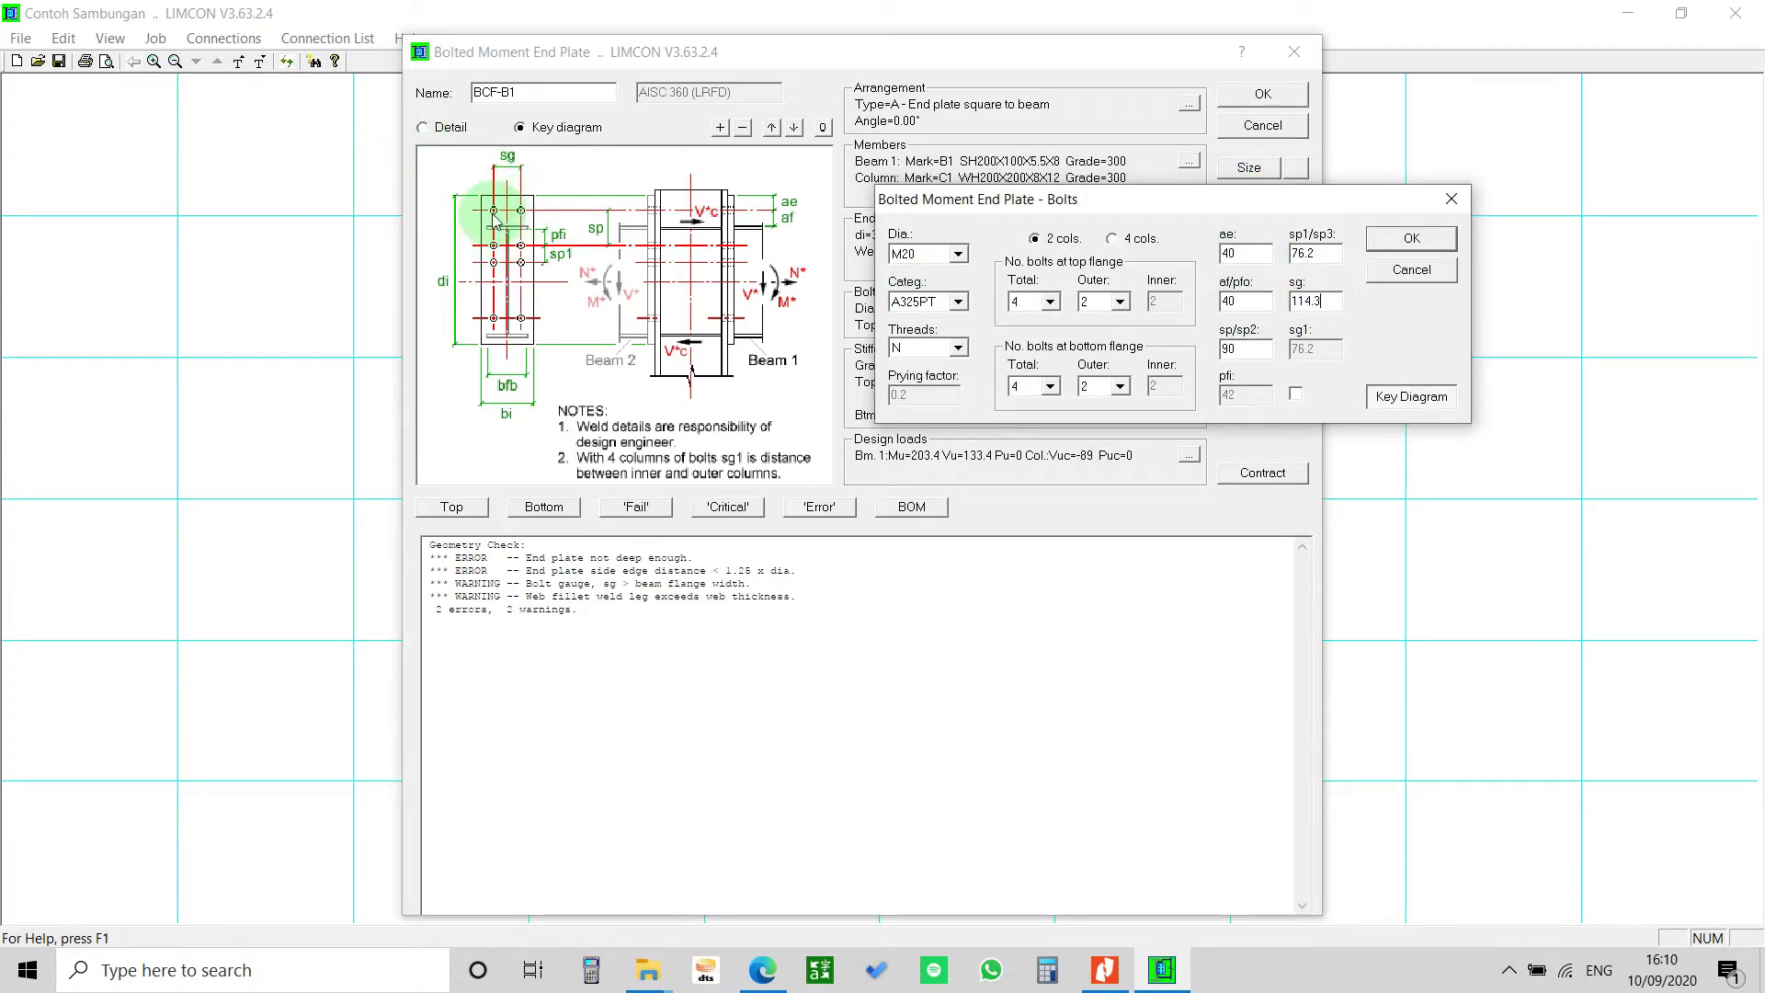
pyautogui.doubleClick(1323, 301)
pyautogui.write('90')
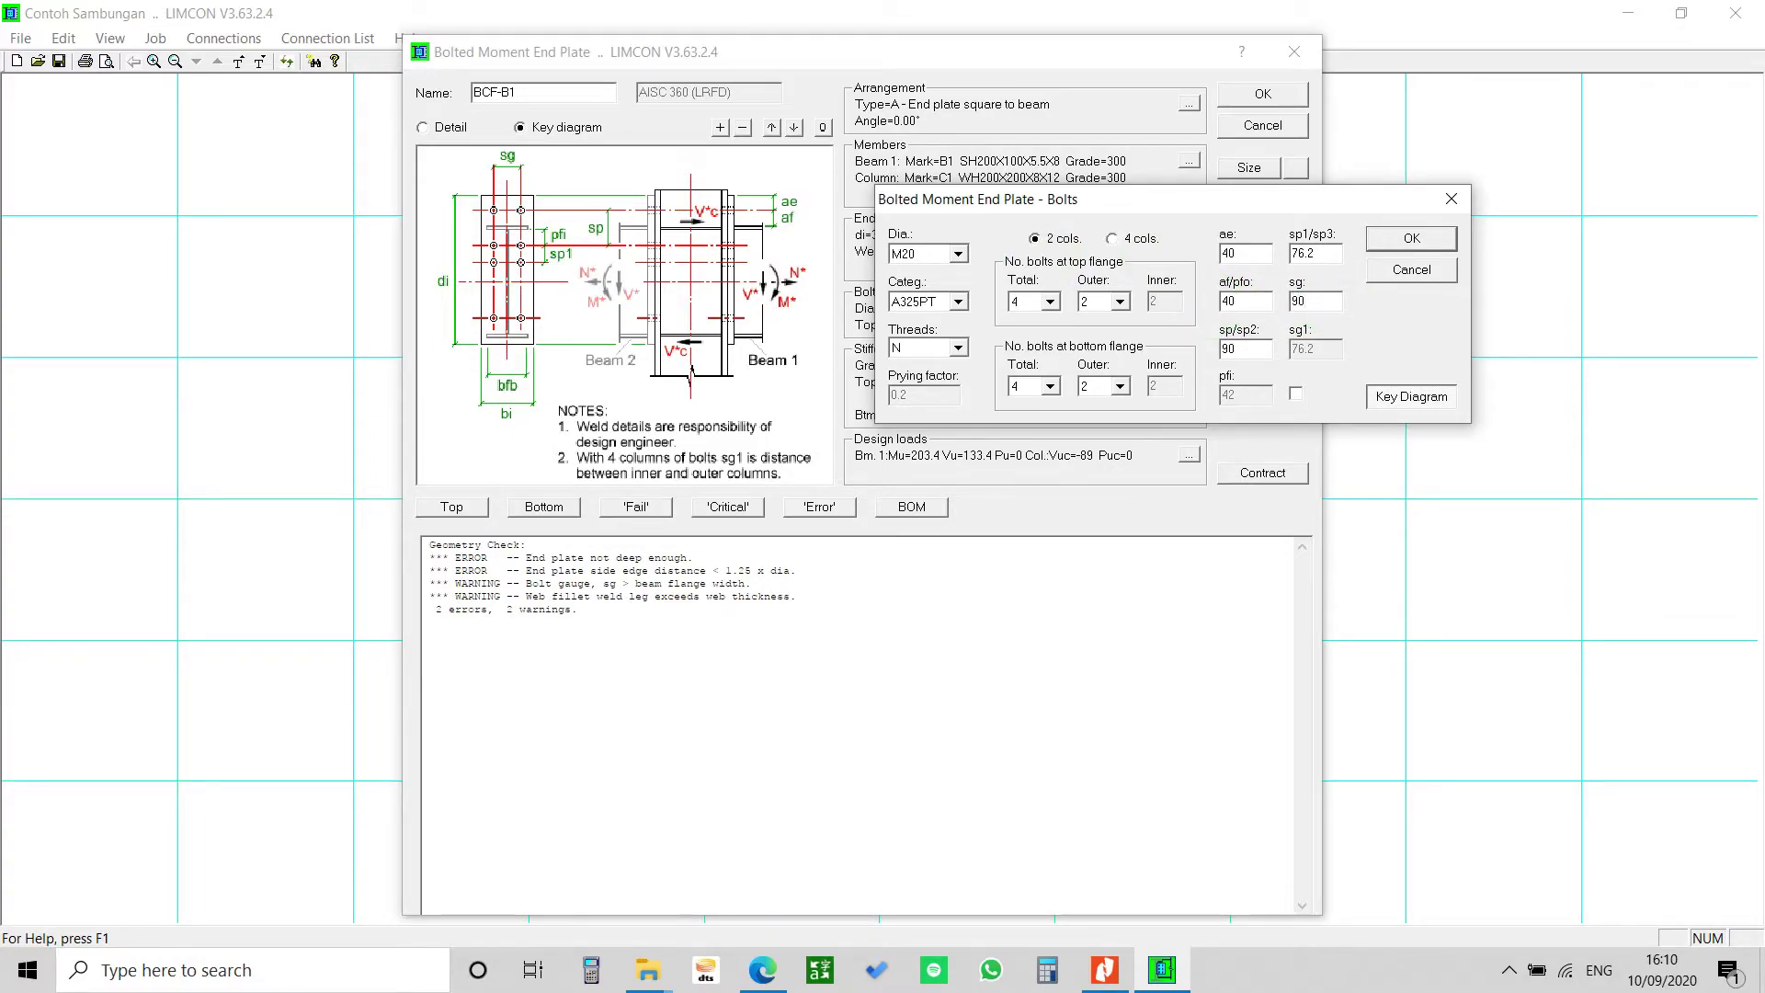
pyautogui.click(1416, 240)
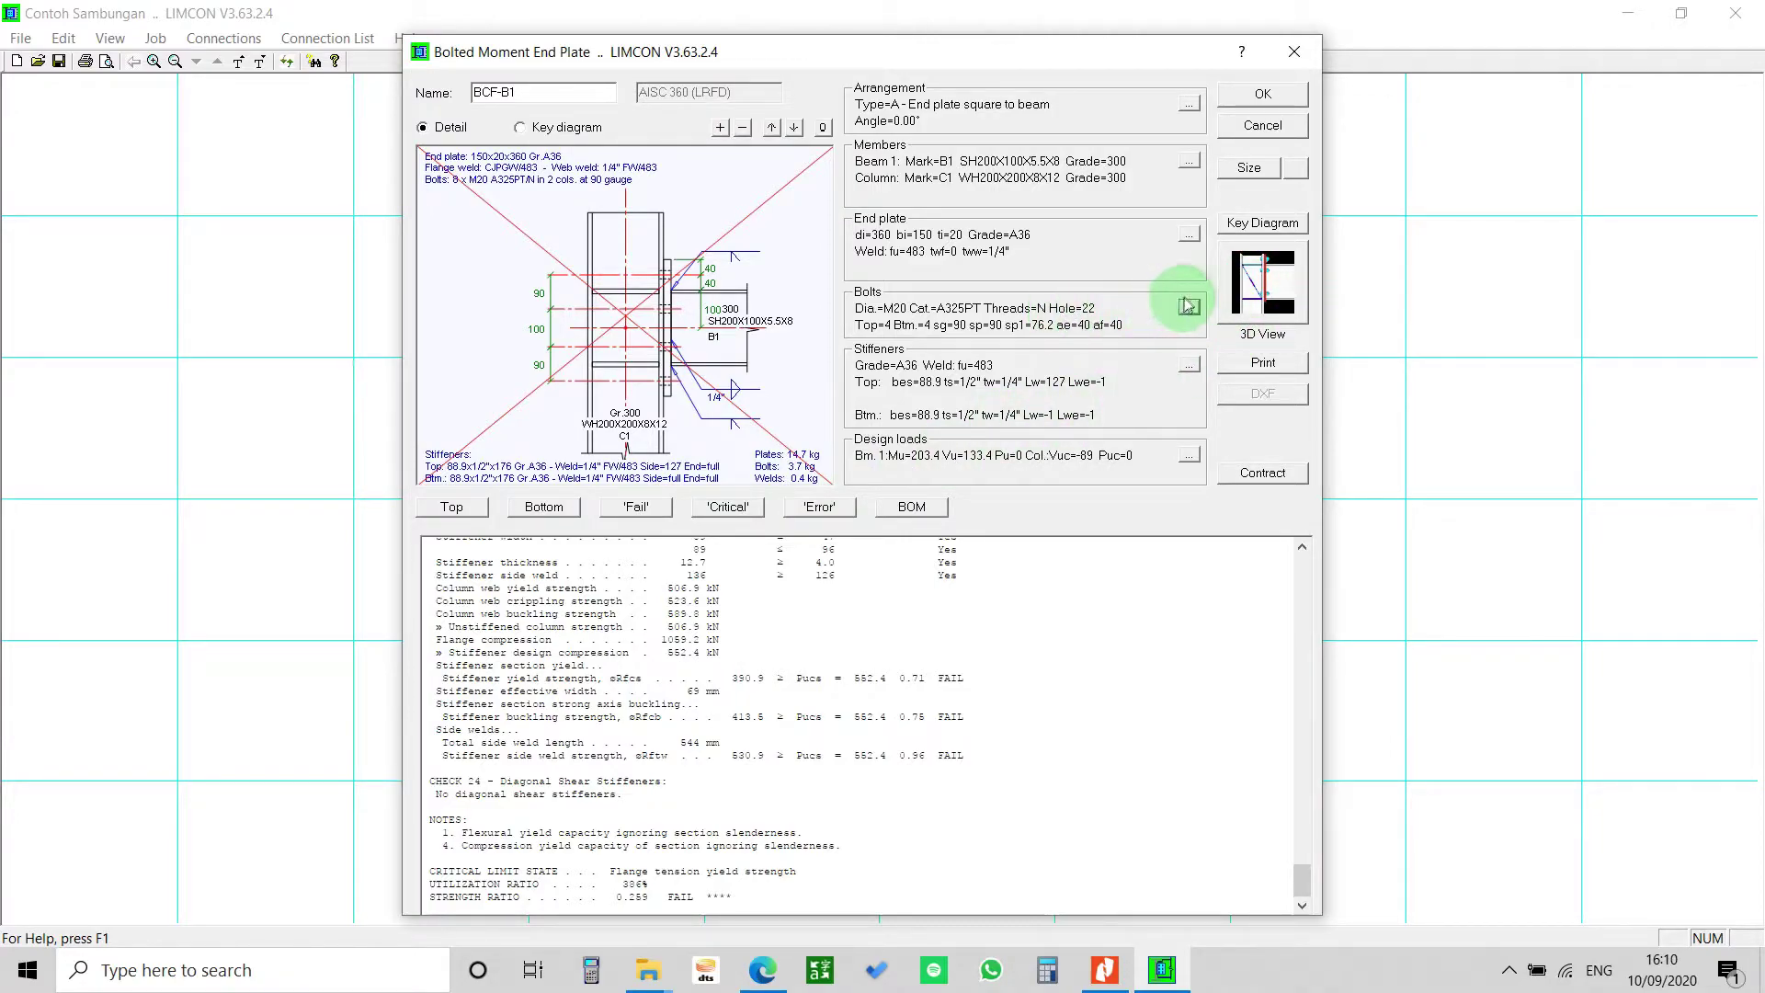
# - Examine the connection's end plate, bolts and stiffeners from several sides in the 3D view, and close it
pyautogui.click(1262, 285)
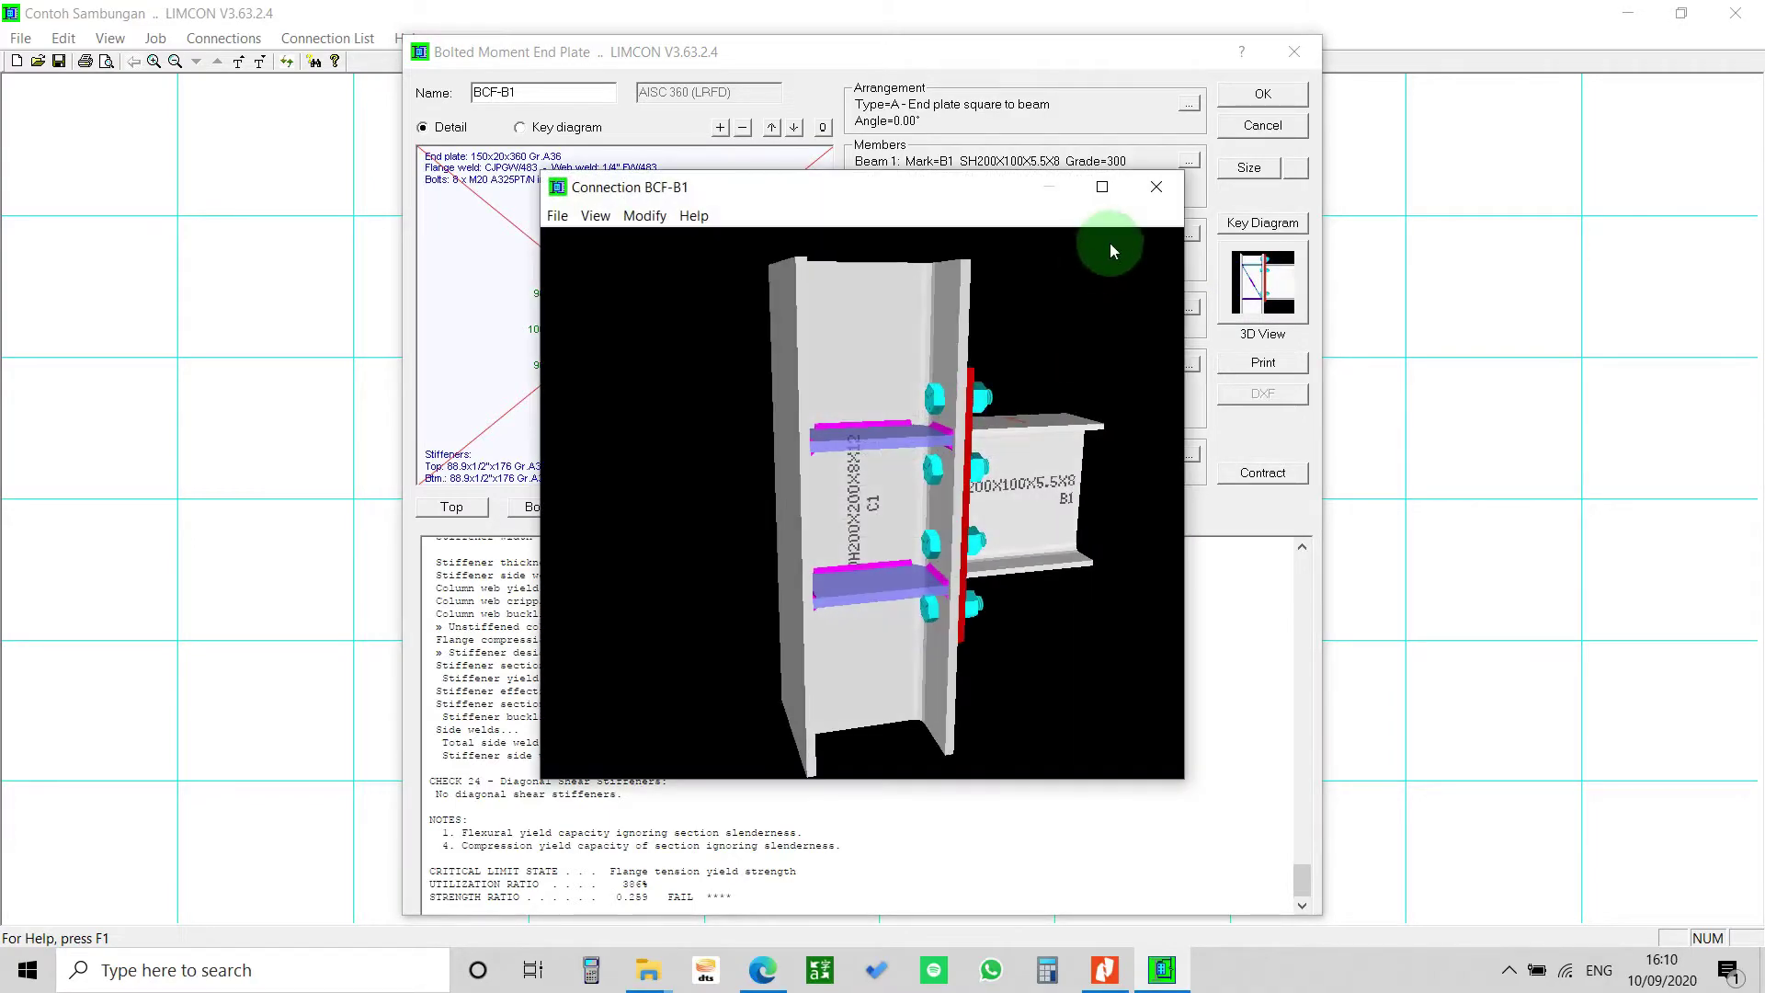
pyautogui.click(1111, 185)
pyautogui.moveTo(987, 381); pyautogui.dragTo(908, 498)
pyautogui.moveTo(851, 708); pyautogui.dragTo(904, 561)
pyautogui.moveTo(1112, 519); pyautogui.dragTo(1013, 550)
pyautogui.moveTo(1191, 501); pyautogui.dragTo(1105, 501)
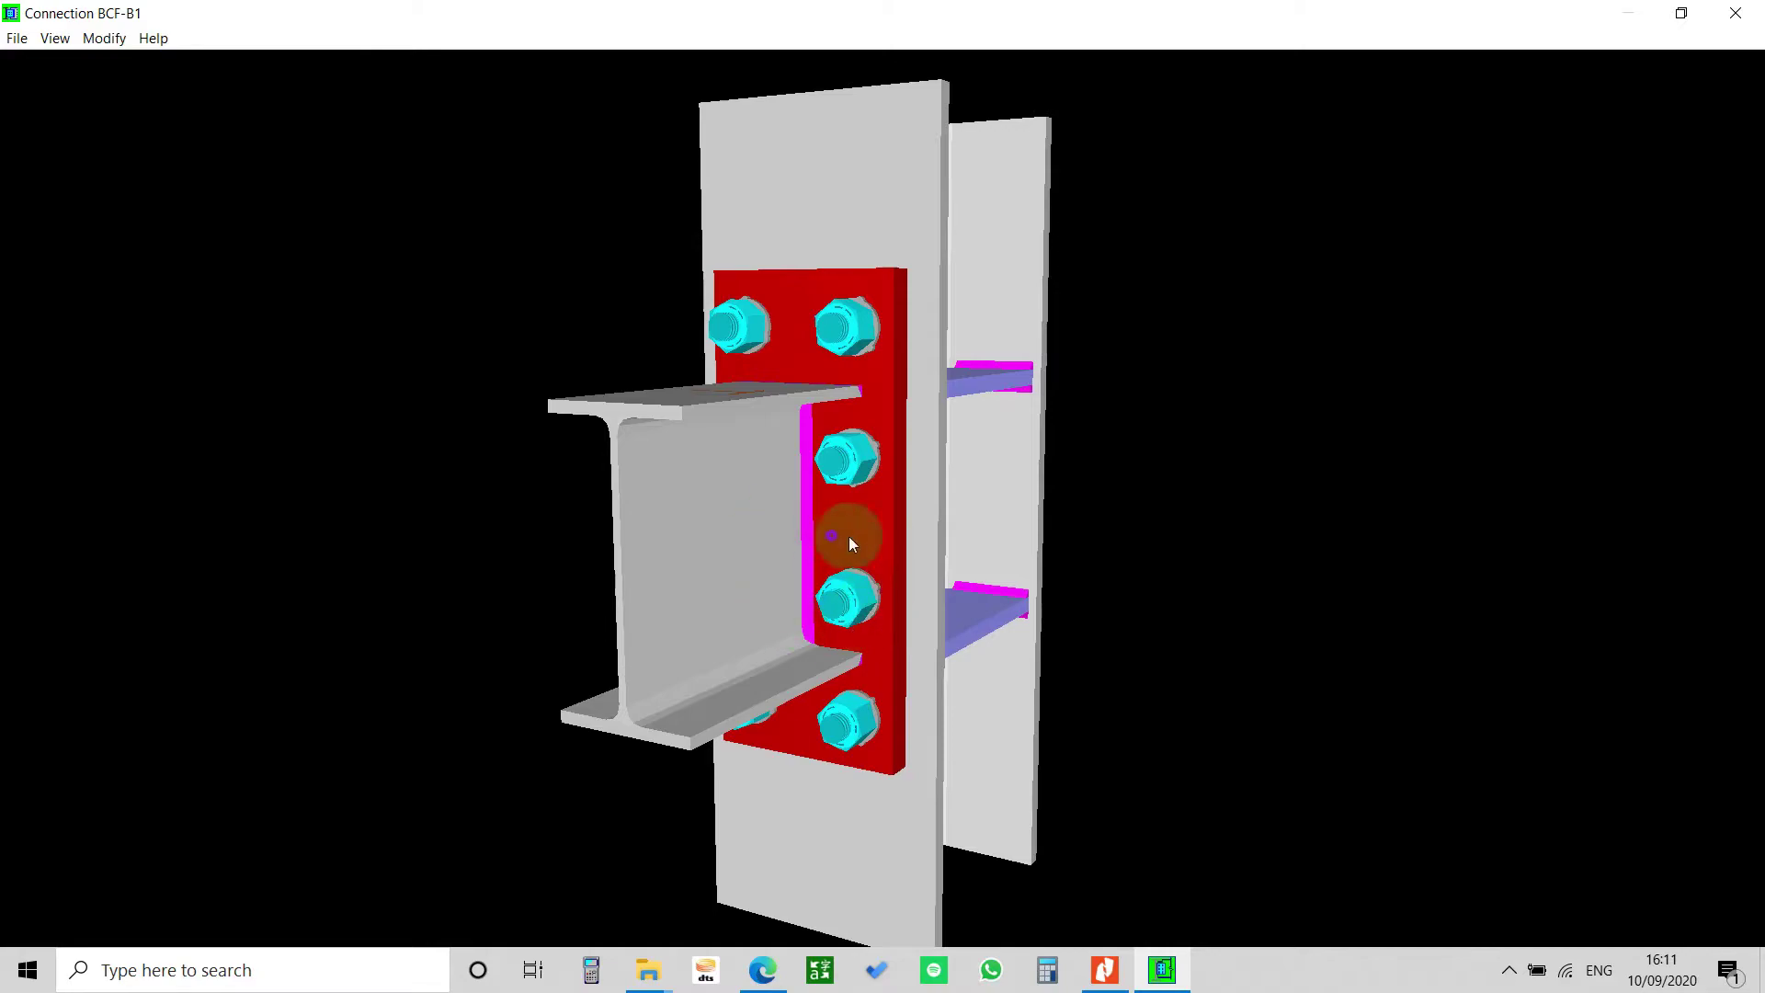
pyautogui.moveTo(835, 540); pyautogui.dragTo(908, 438)
pyautogui.moveTo(1050, 560); pyautogui.dragTo(1536, 79)
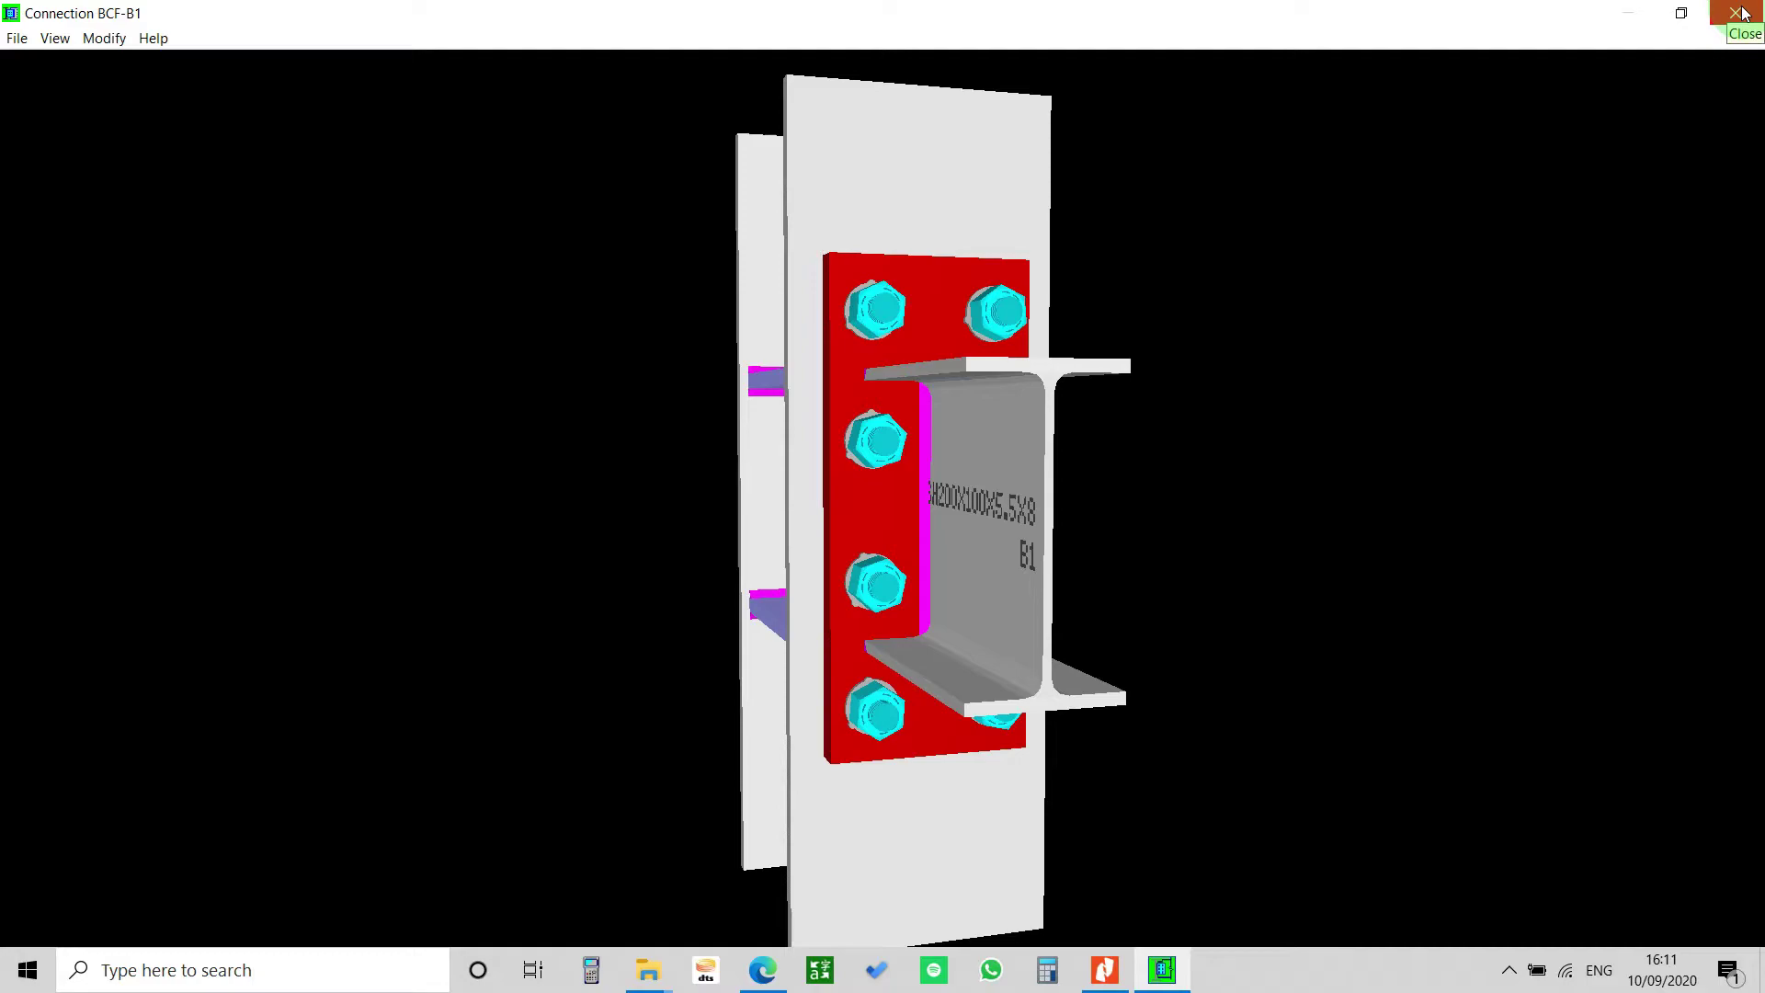
pyautogui.click(1742, 13)
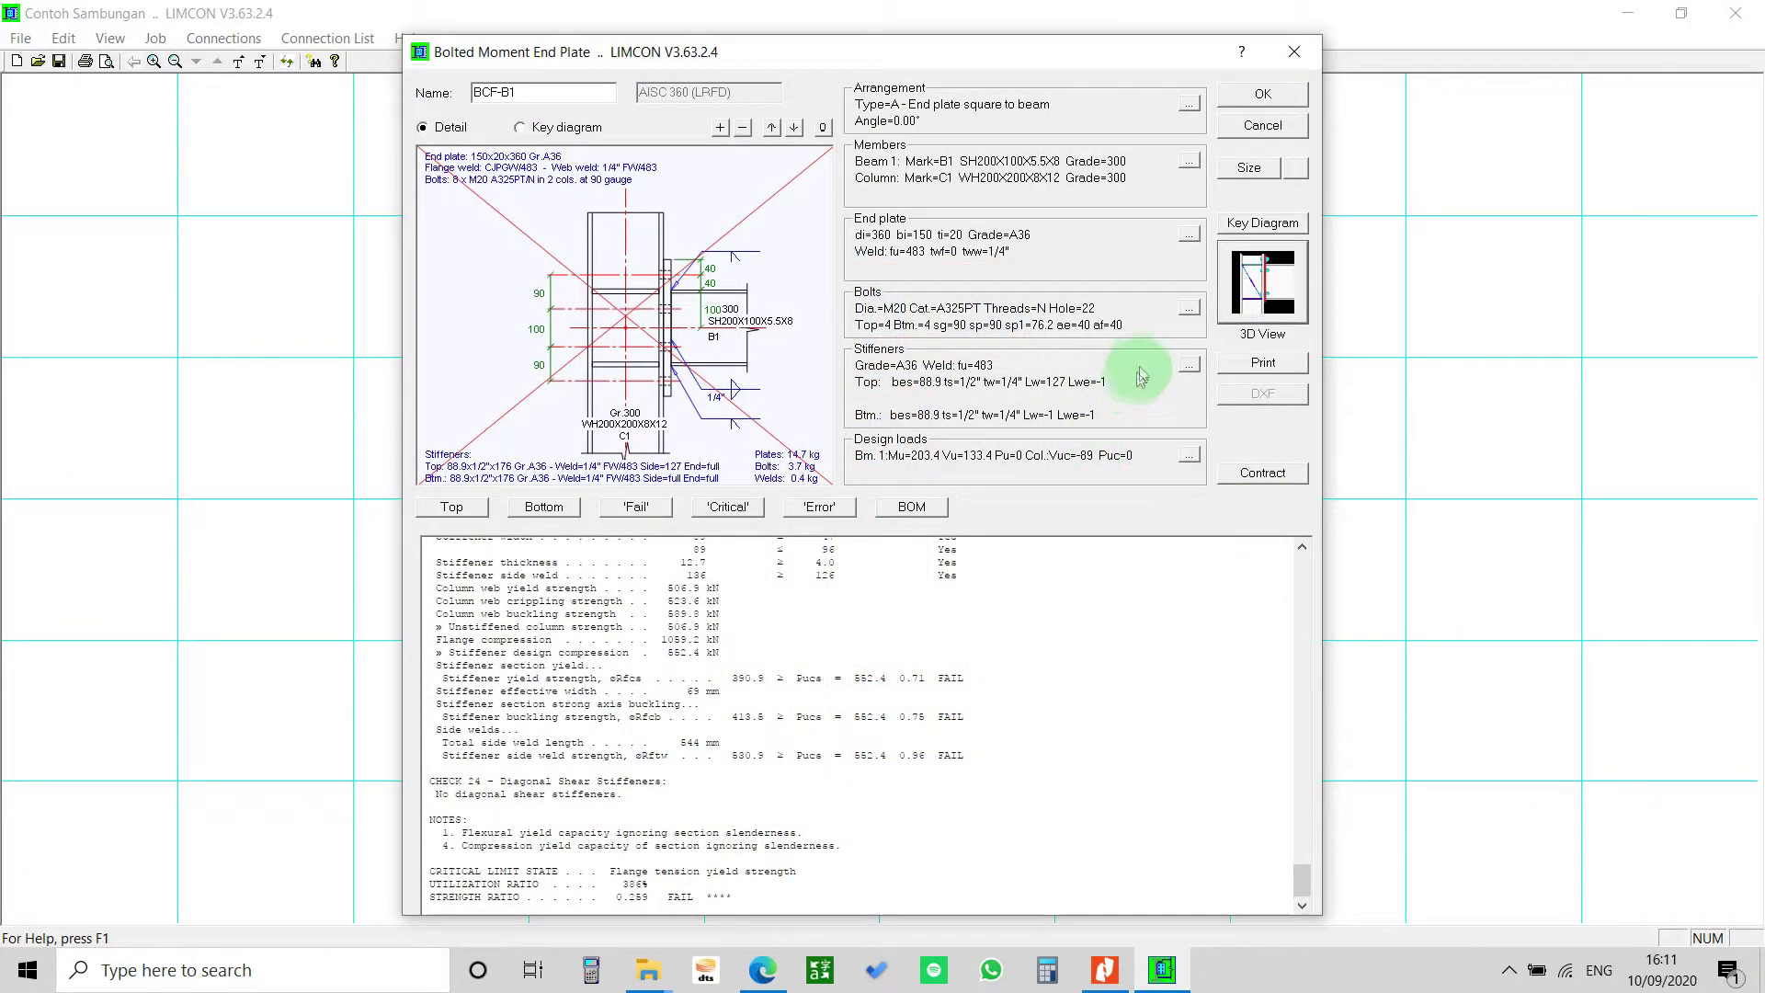
# - Set the top stiffener's width to 90 and its thickness to 10mm
pyautogui.click(1189, 364)
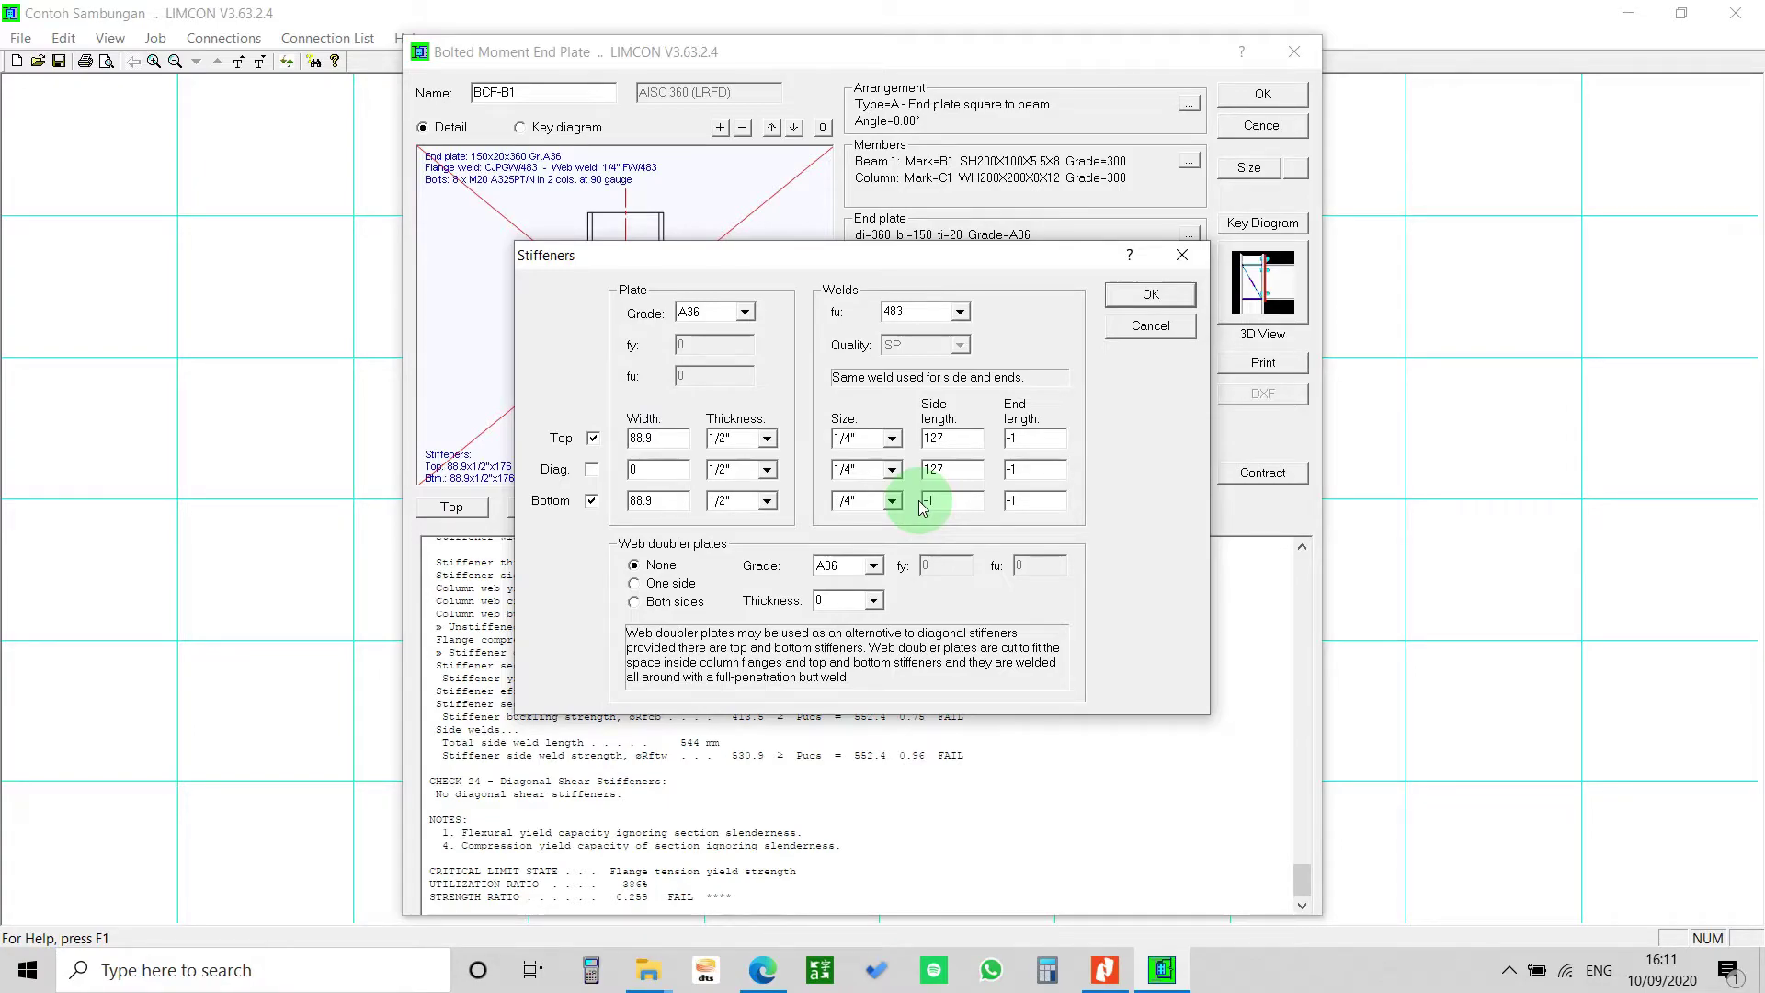
pyautogui.doubleClick(672, 440)
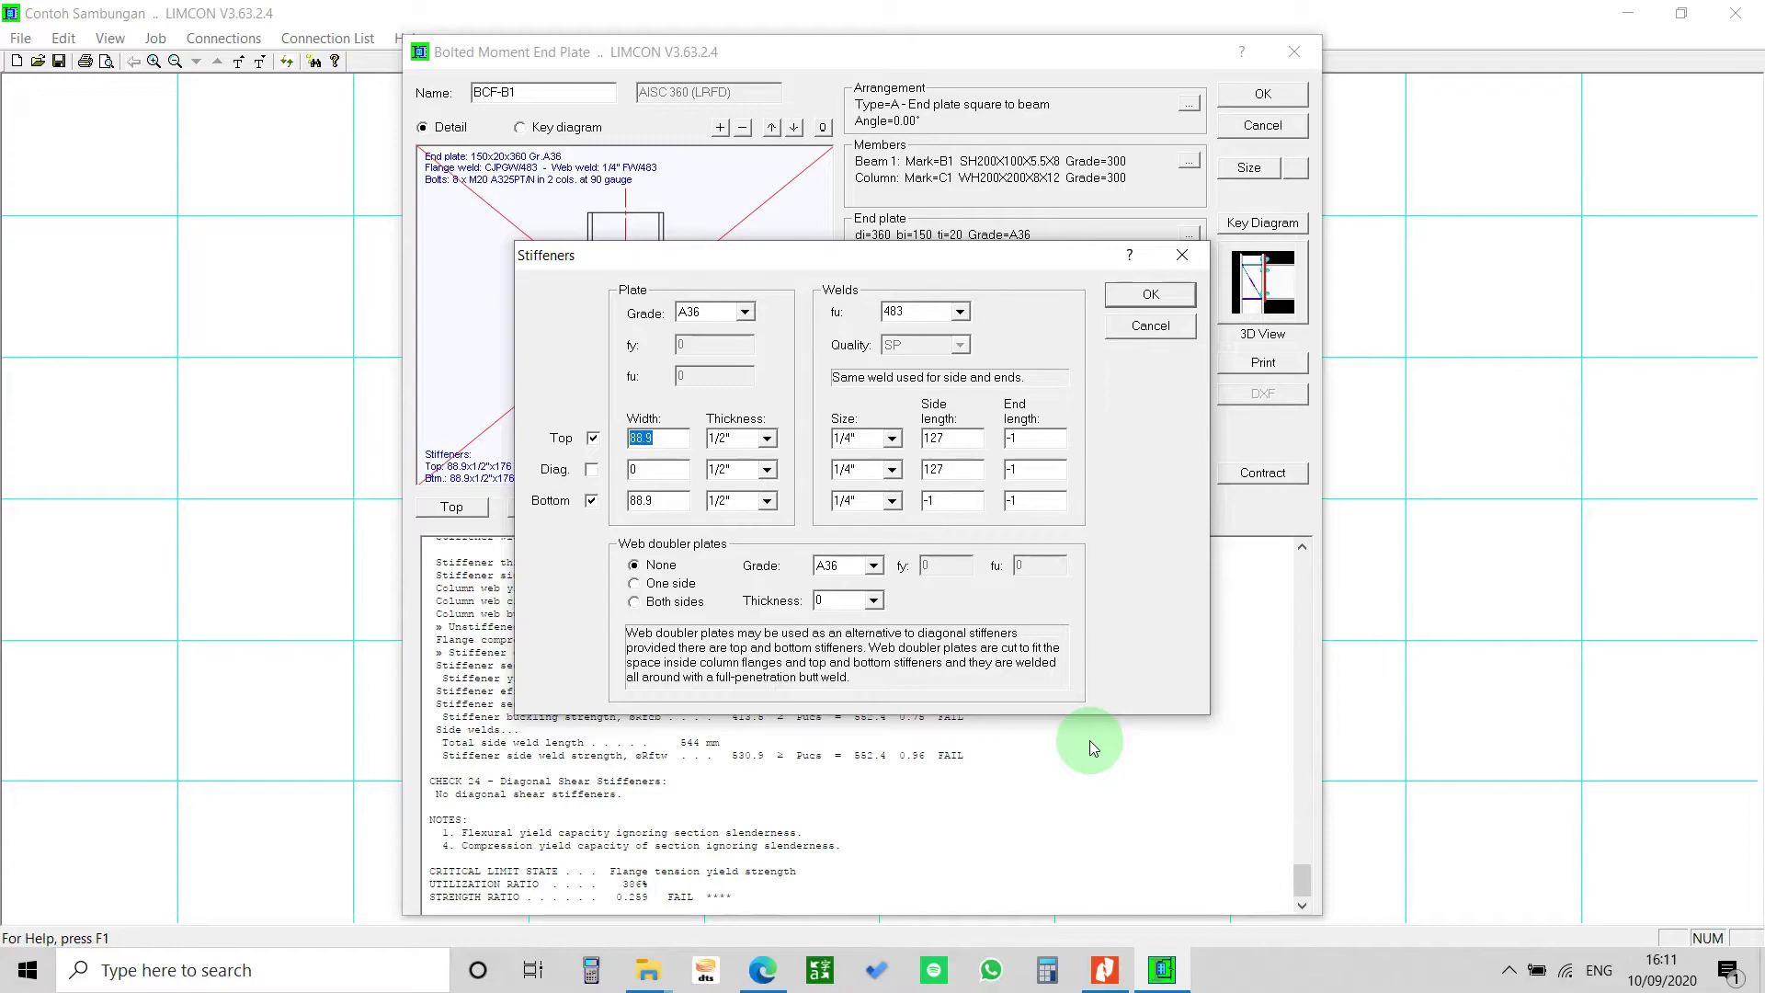
pyautogui.click(767, 438)
pyautogui.scroll(-5, 729, 524)
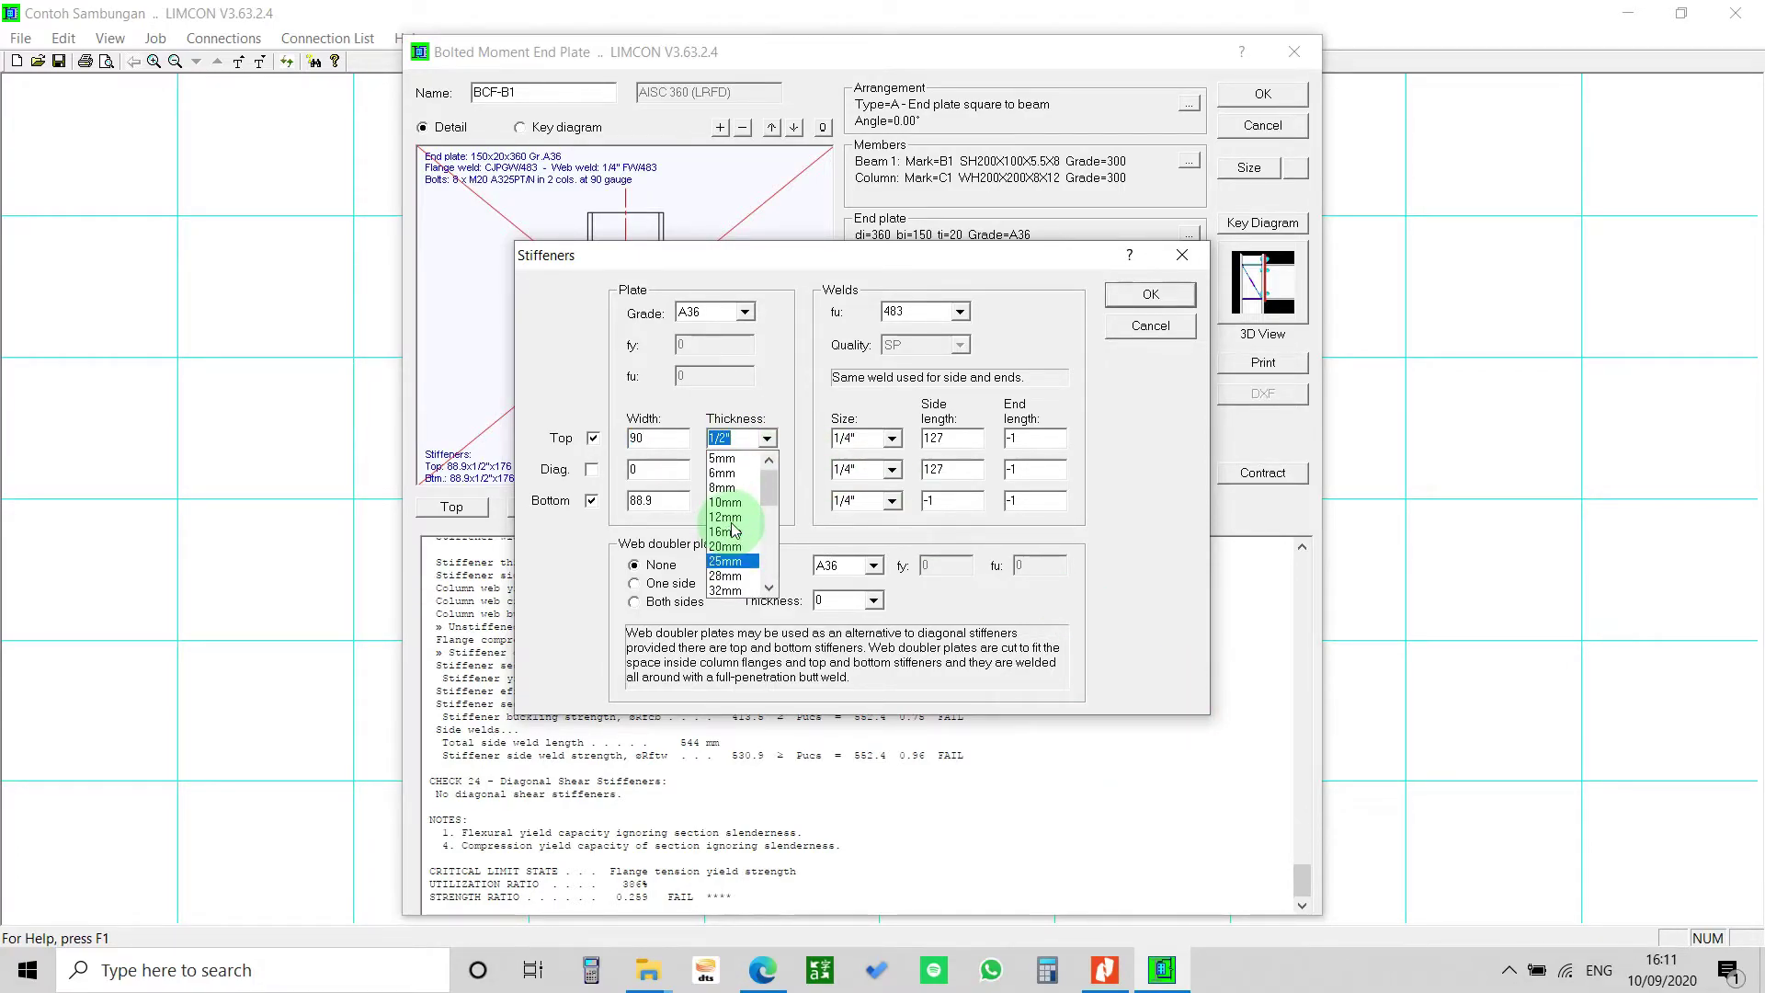
pyautogui.click(728, 501)
# - Set the bottom stiffener's width to 90 and its thickness to 10mm, and confirm the stiffeners
pyautogui.moveTo(667, 505); pyautogui.dragTo(539, 510)
pyautogui.write('90')
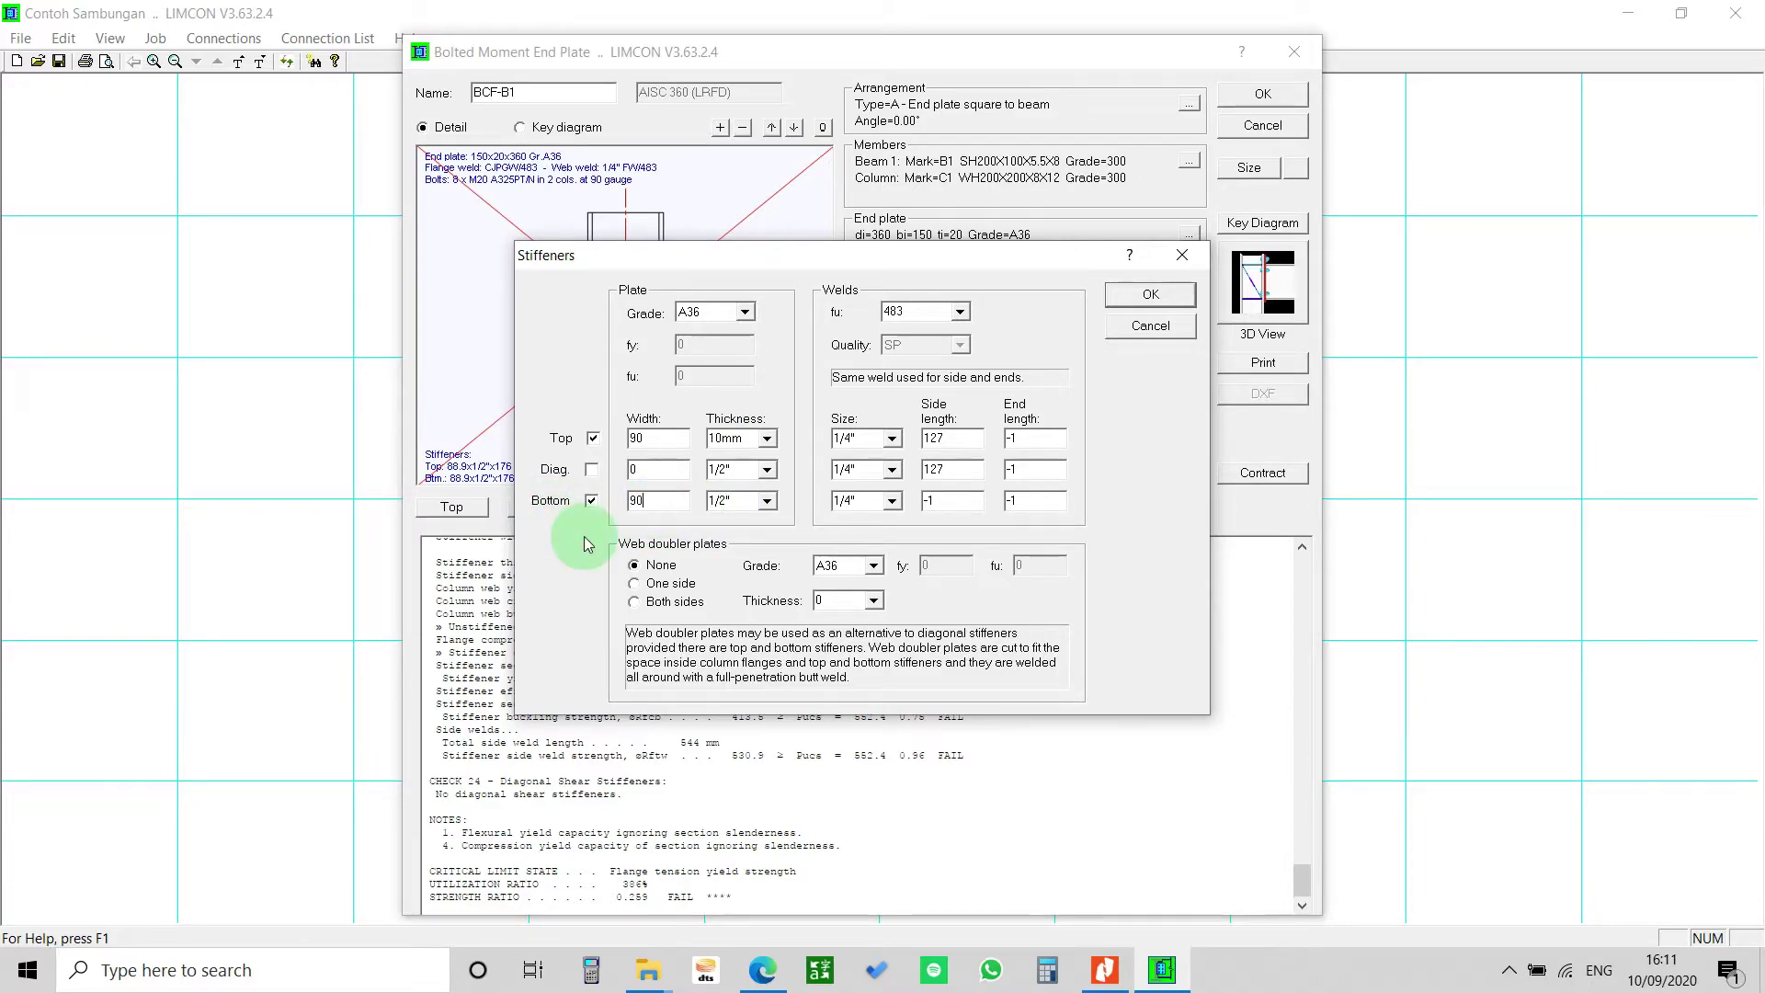
pyautogui.click(767, 501)
pyautogui.scroll(-5, 745, 556)
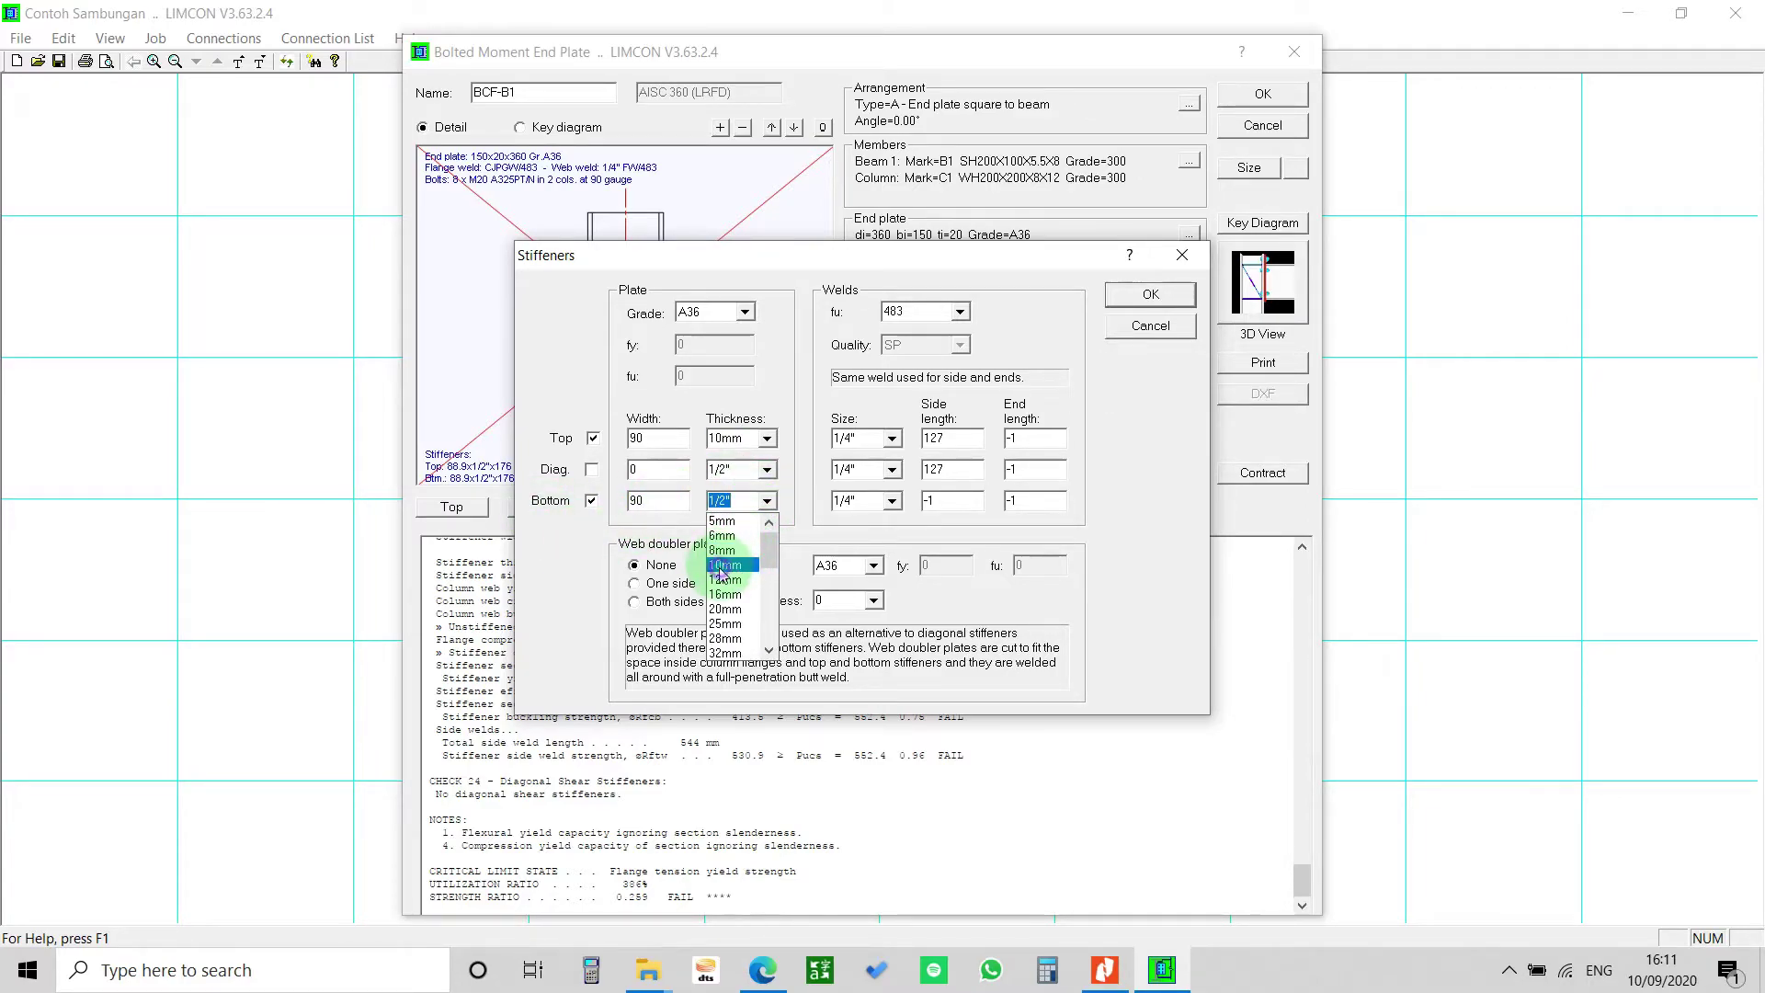
pyautogui.click(724, 566)
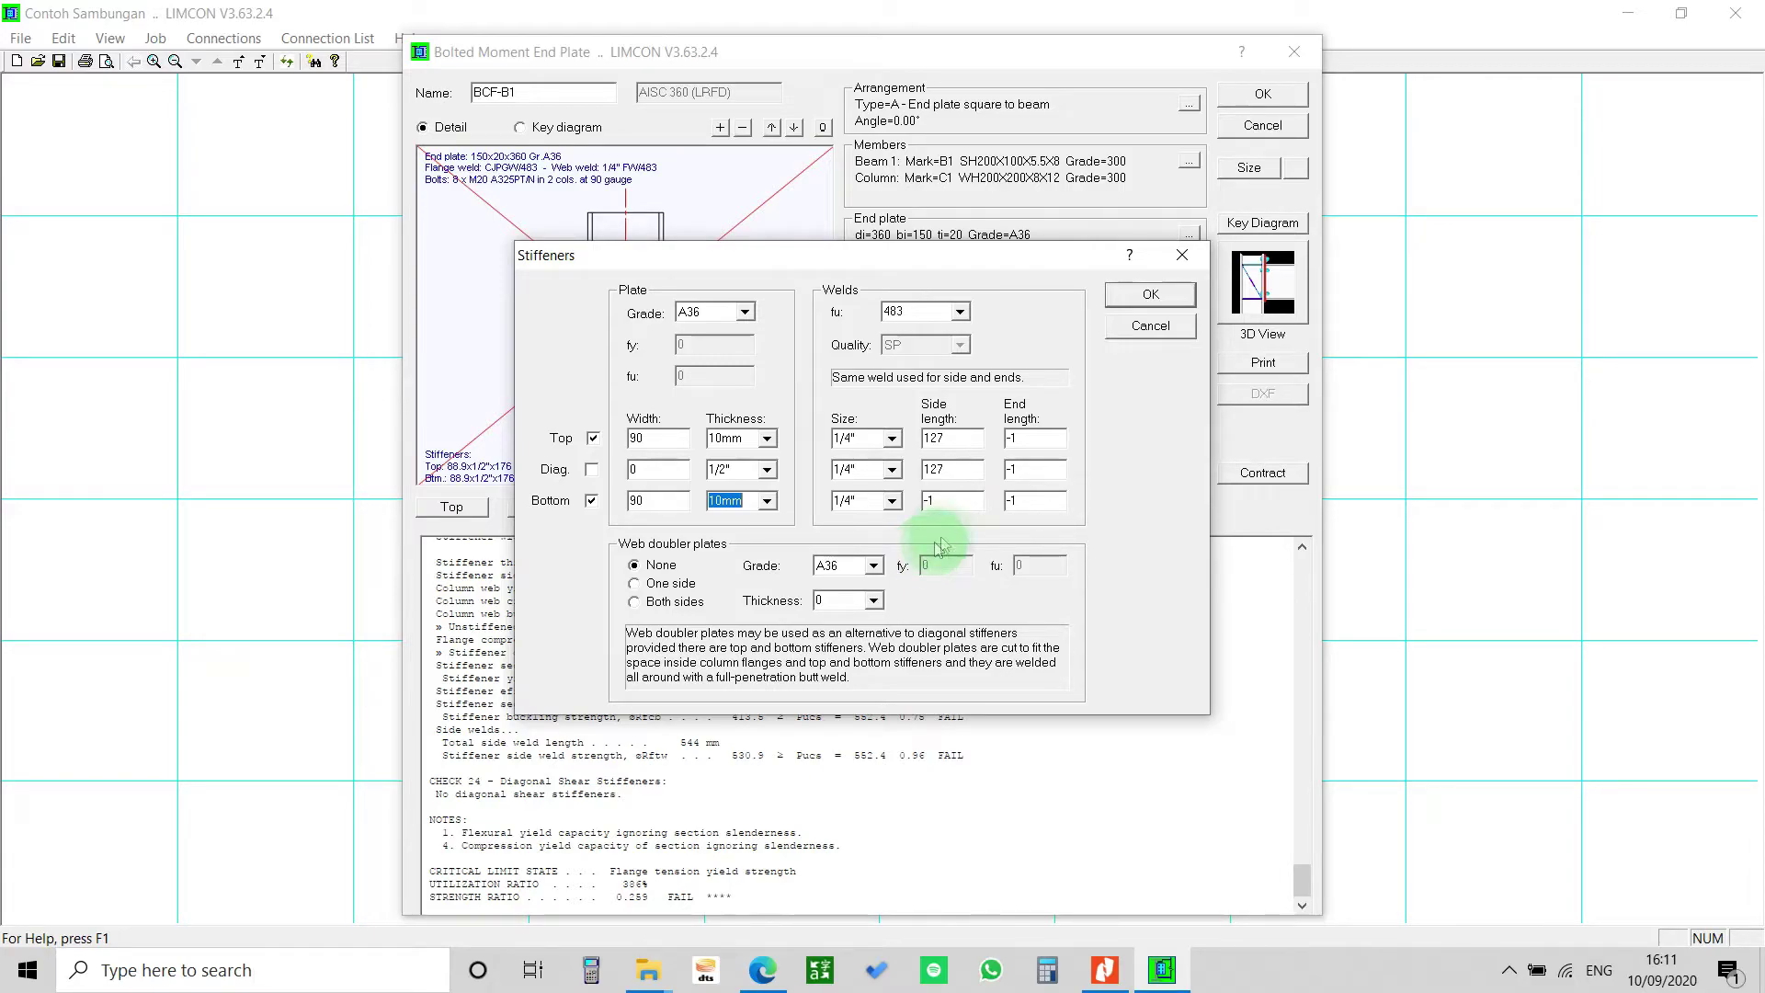
pyautogui.moveTo(960, 259); pyautogui.dragTo(923, 213)
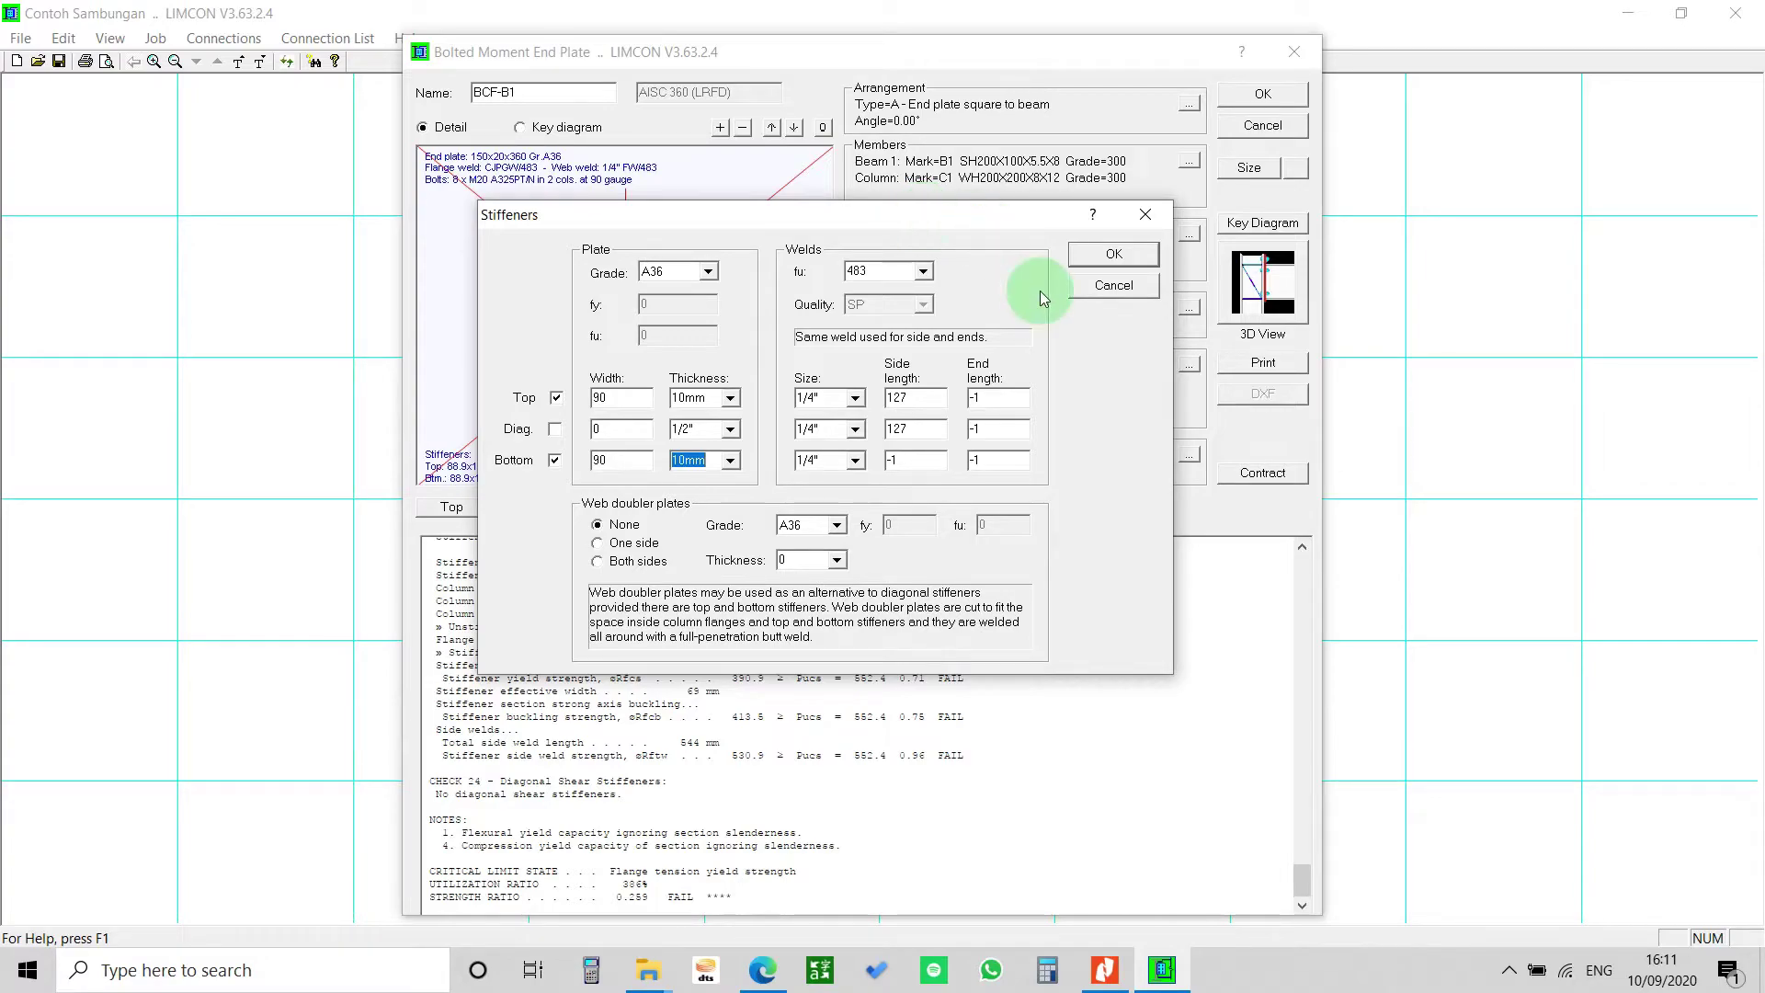
pyautogui.click(1113, 265)
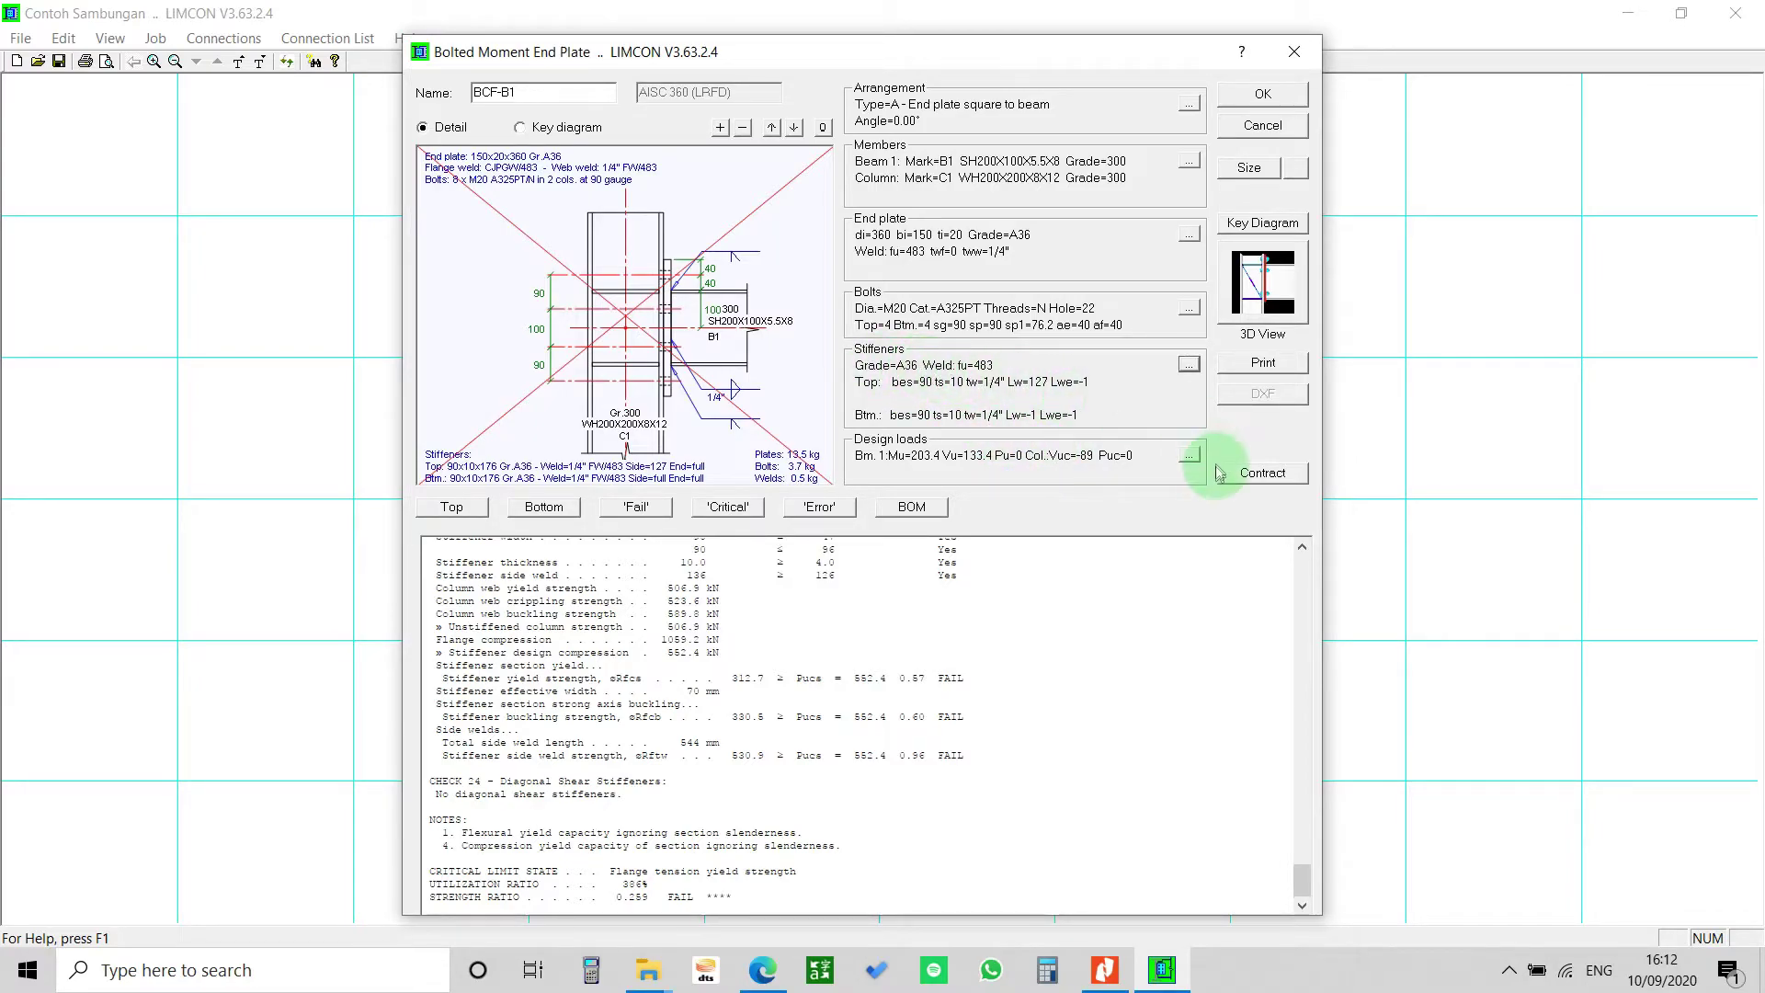
# - Set the Beam 1 design moment Mu1 to 20 in the first load case
pyautogui.click(1189, 454)
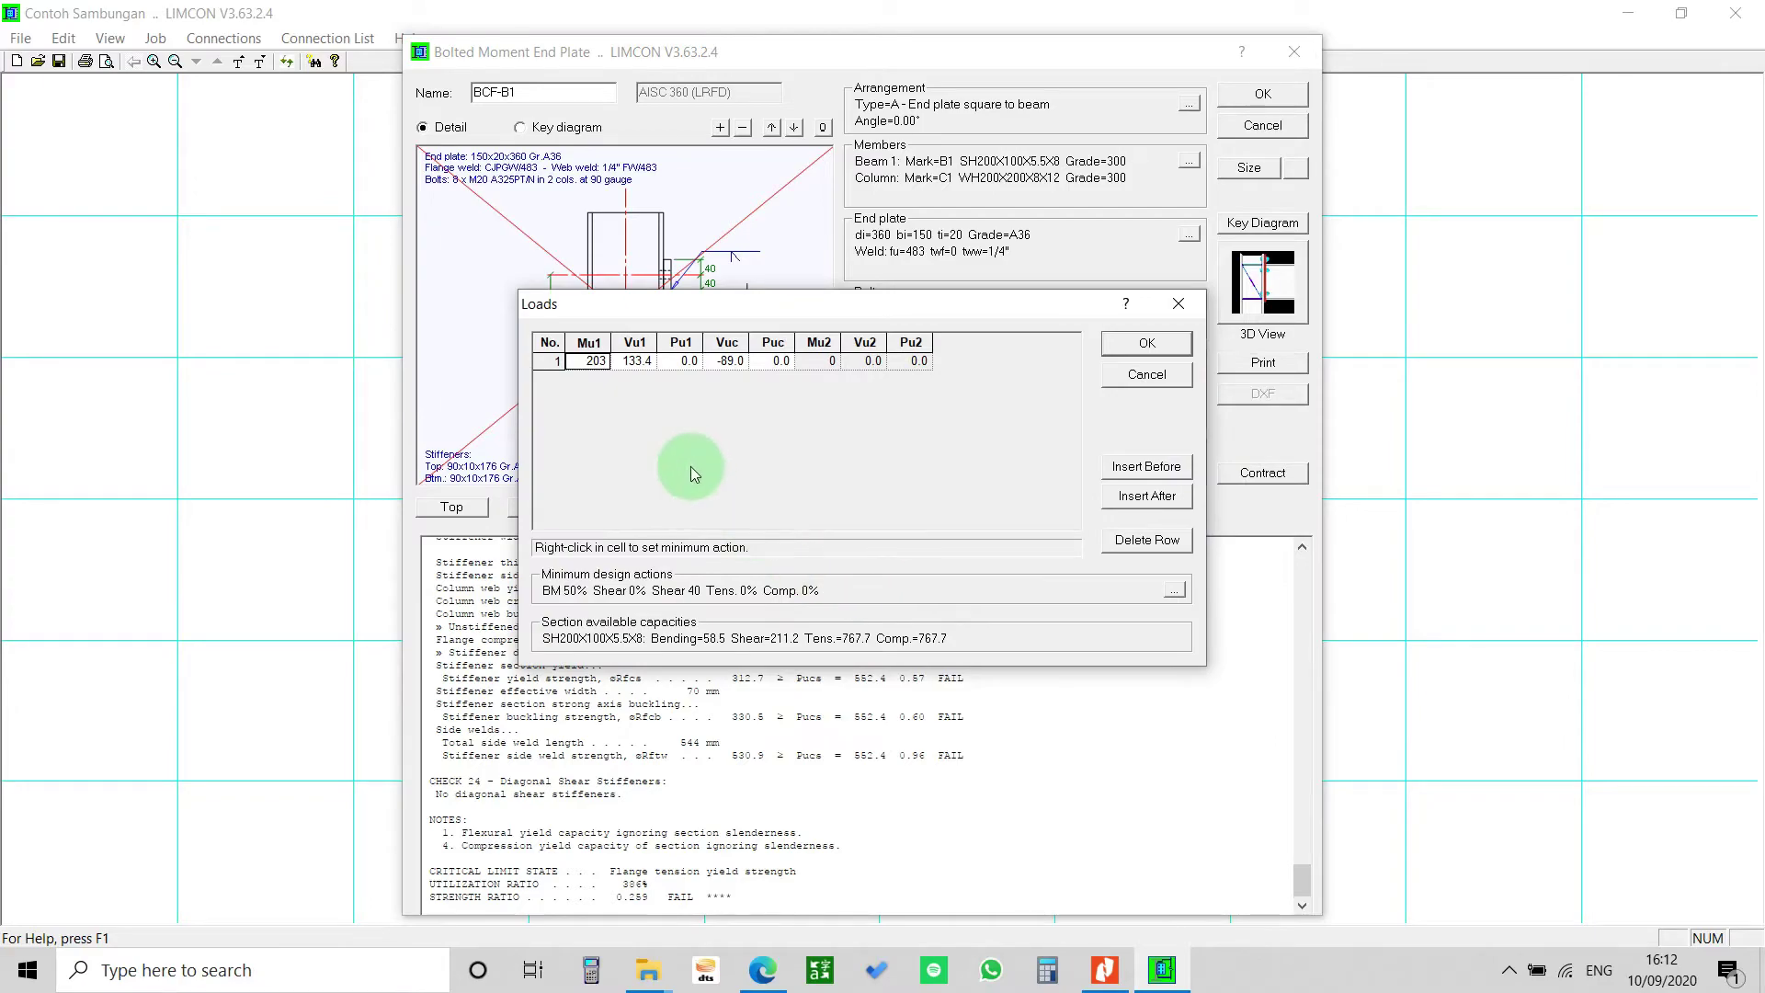
pyautogui.moveTo(686, 302); pyautogui.dragTo(630, 272)
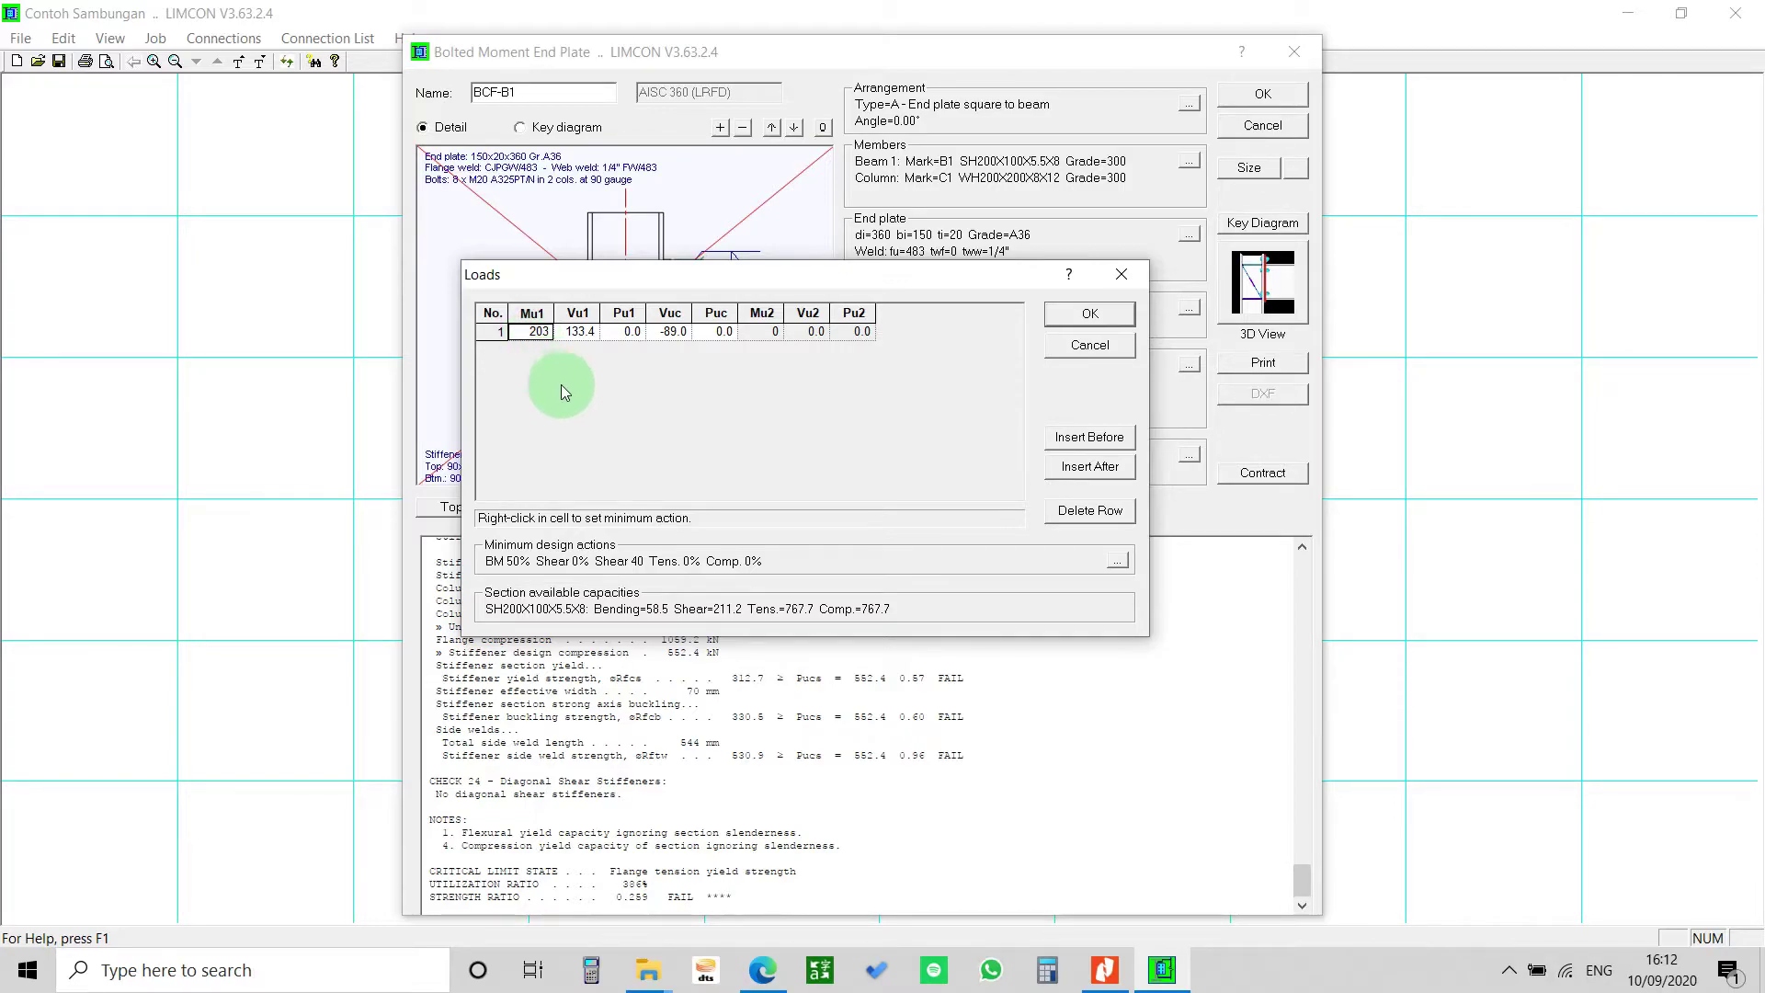
pyautogui.moveTo(659, 278); pyautogui.dragTo(692, 321)
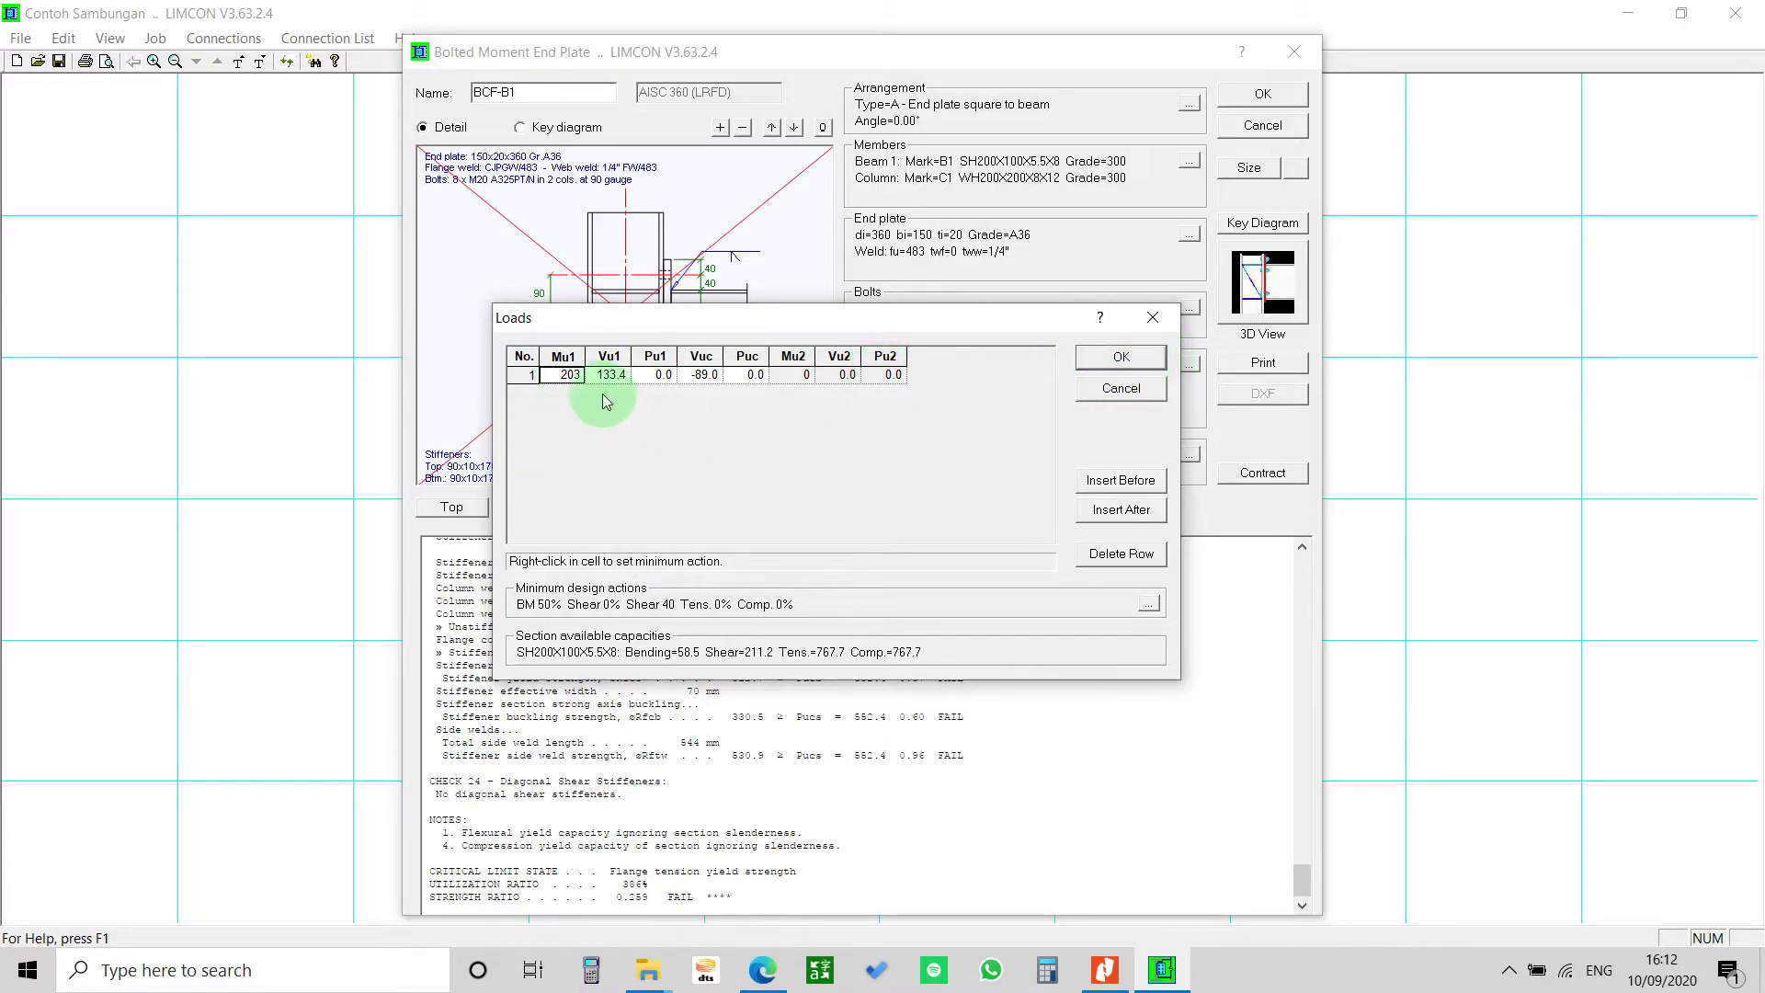
pyautogui.click(566, 376)
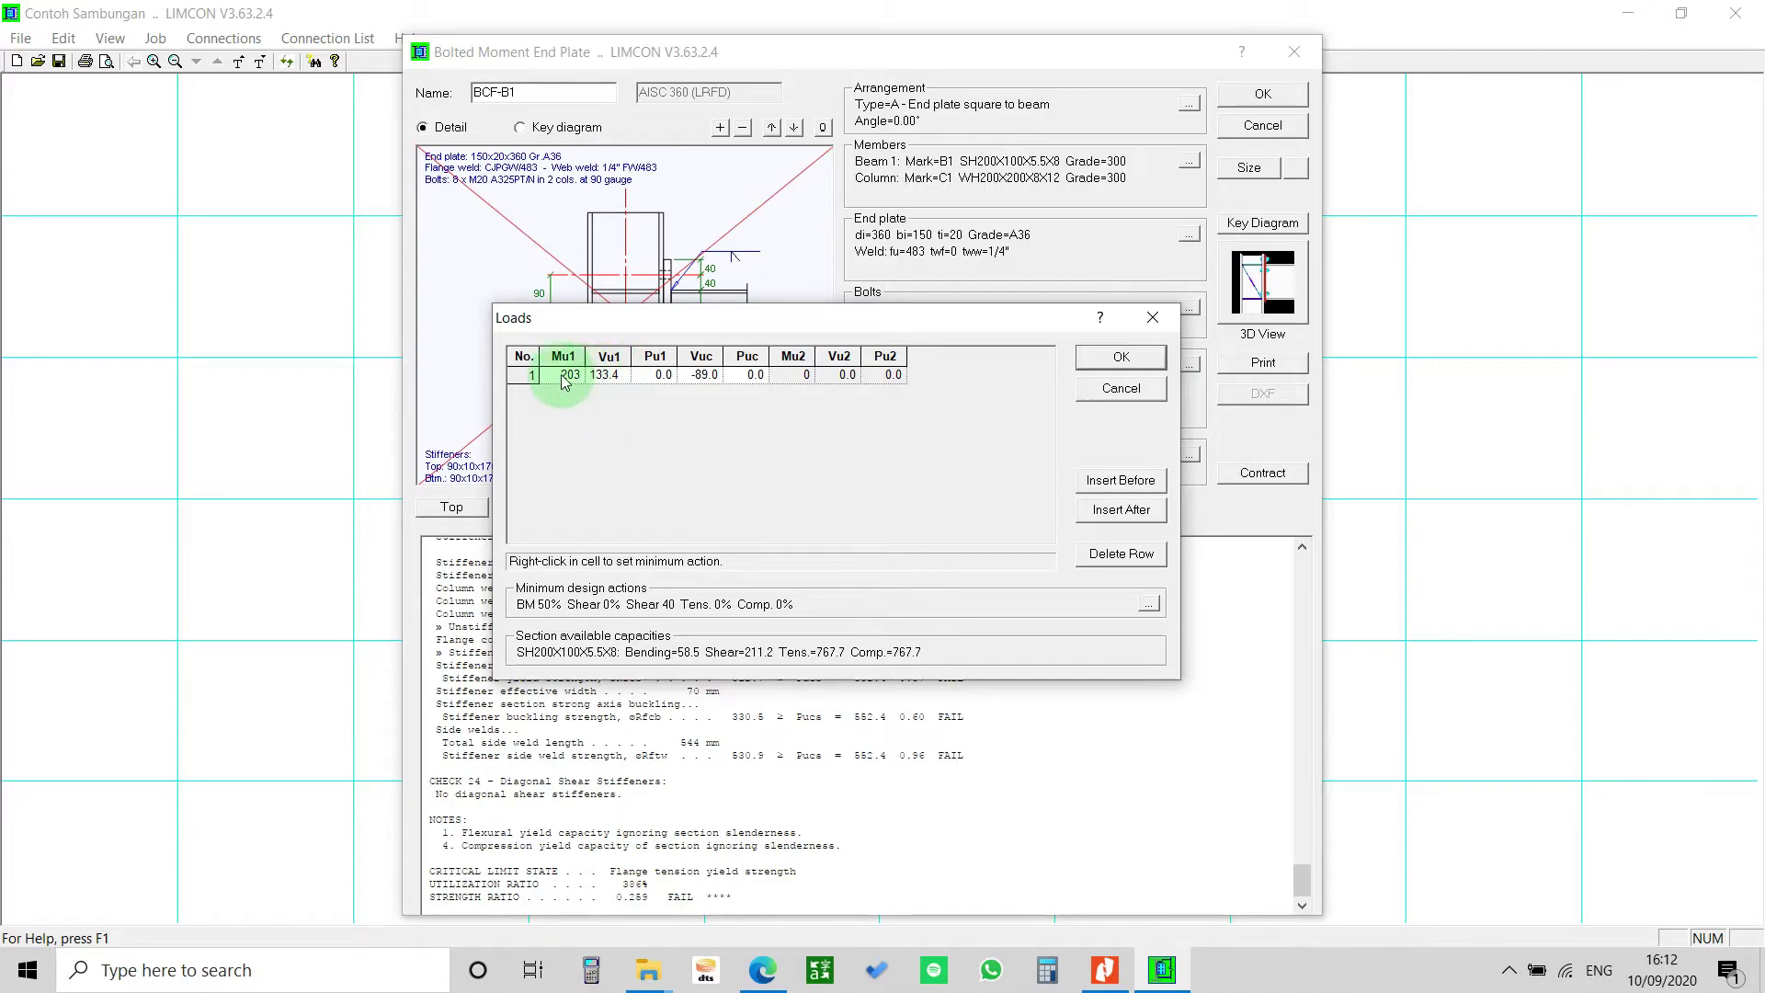
pyautogui.press('BackSpace')
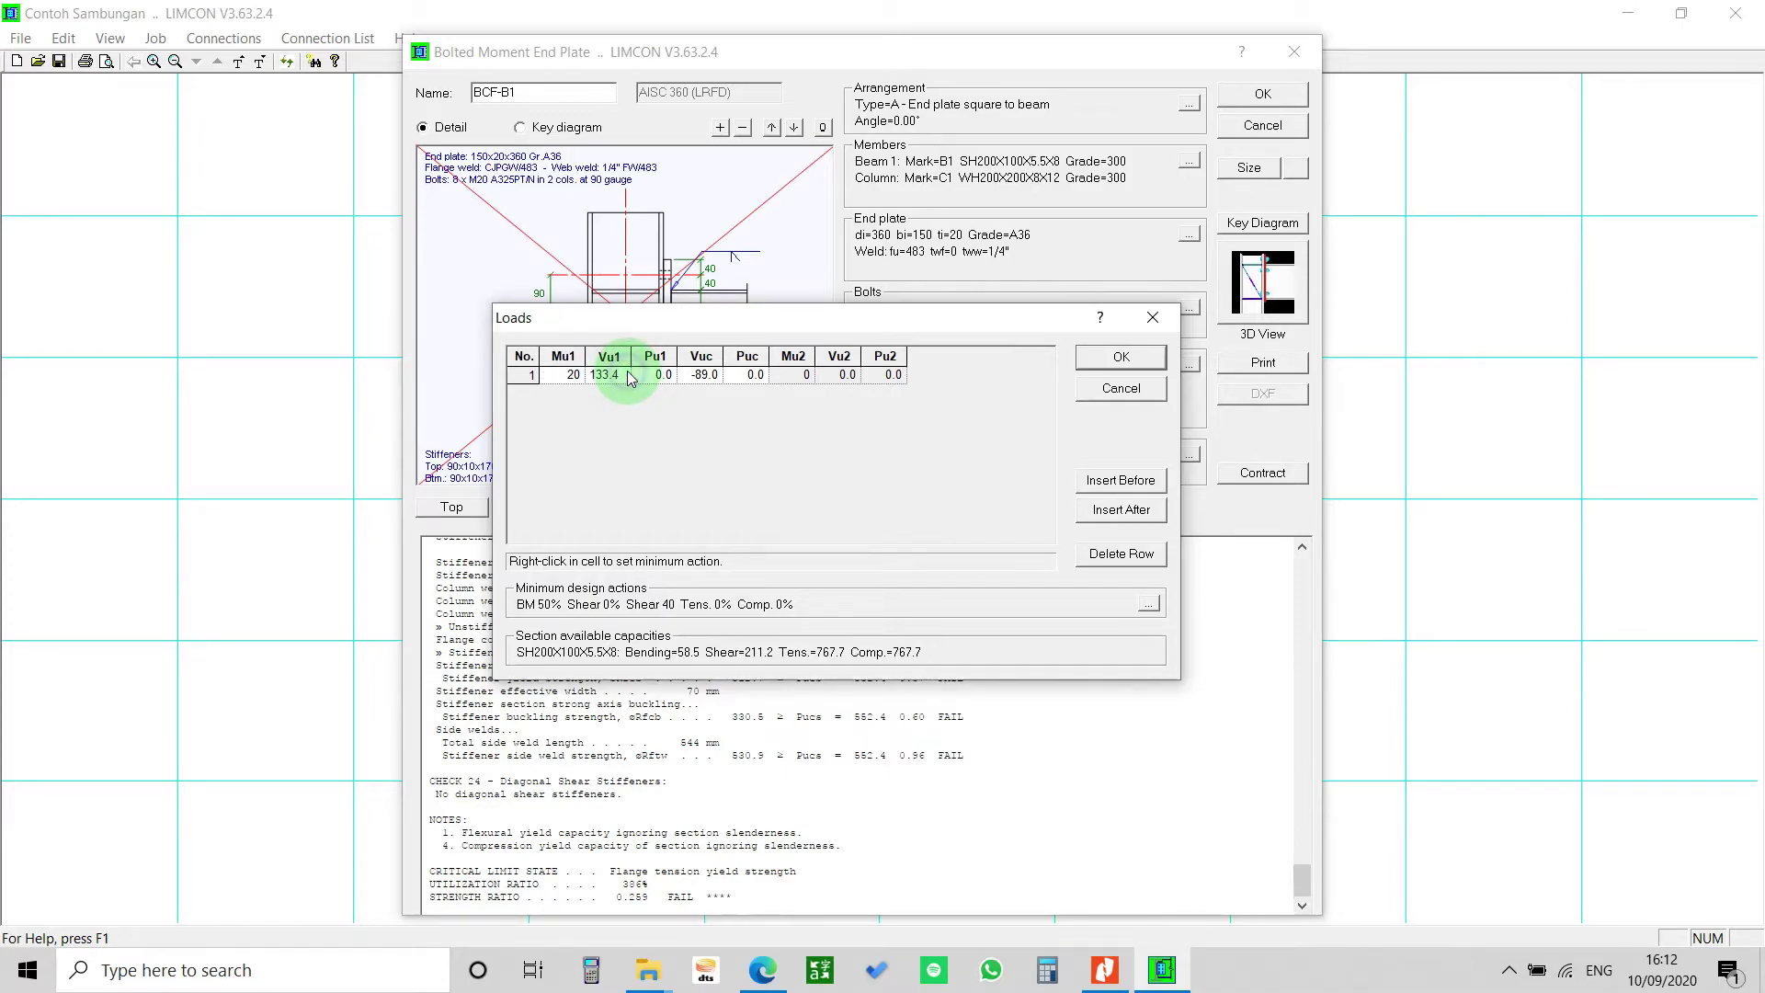
# - Set the beam shear Vu1 to 10 and the column shear Vuc to 0, and confirm the design loads
pyautogui.moveTo(617, 374); pyautogui.dragTo(494, 378)
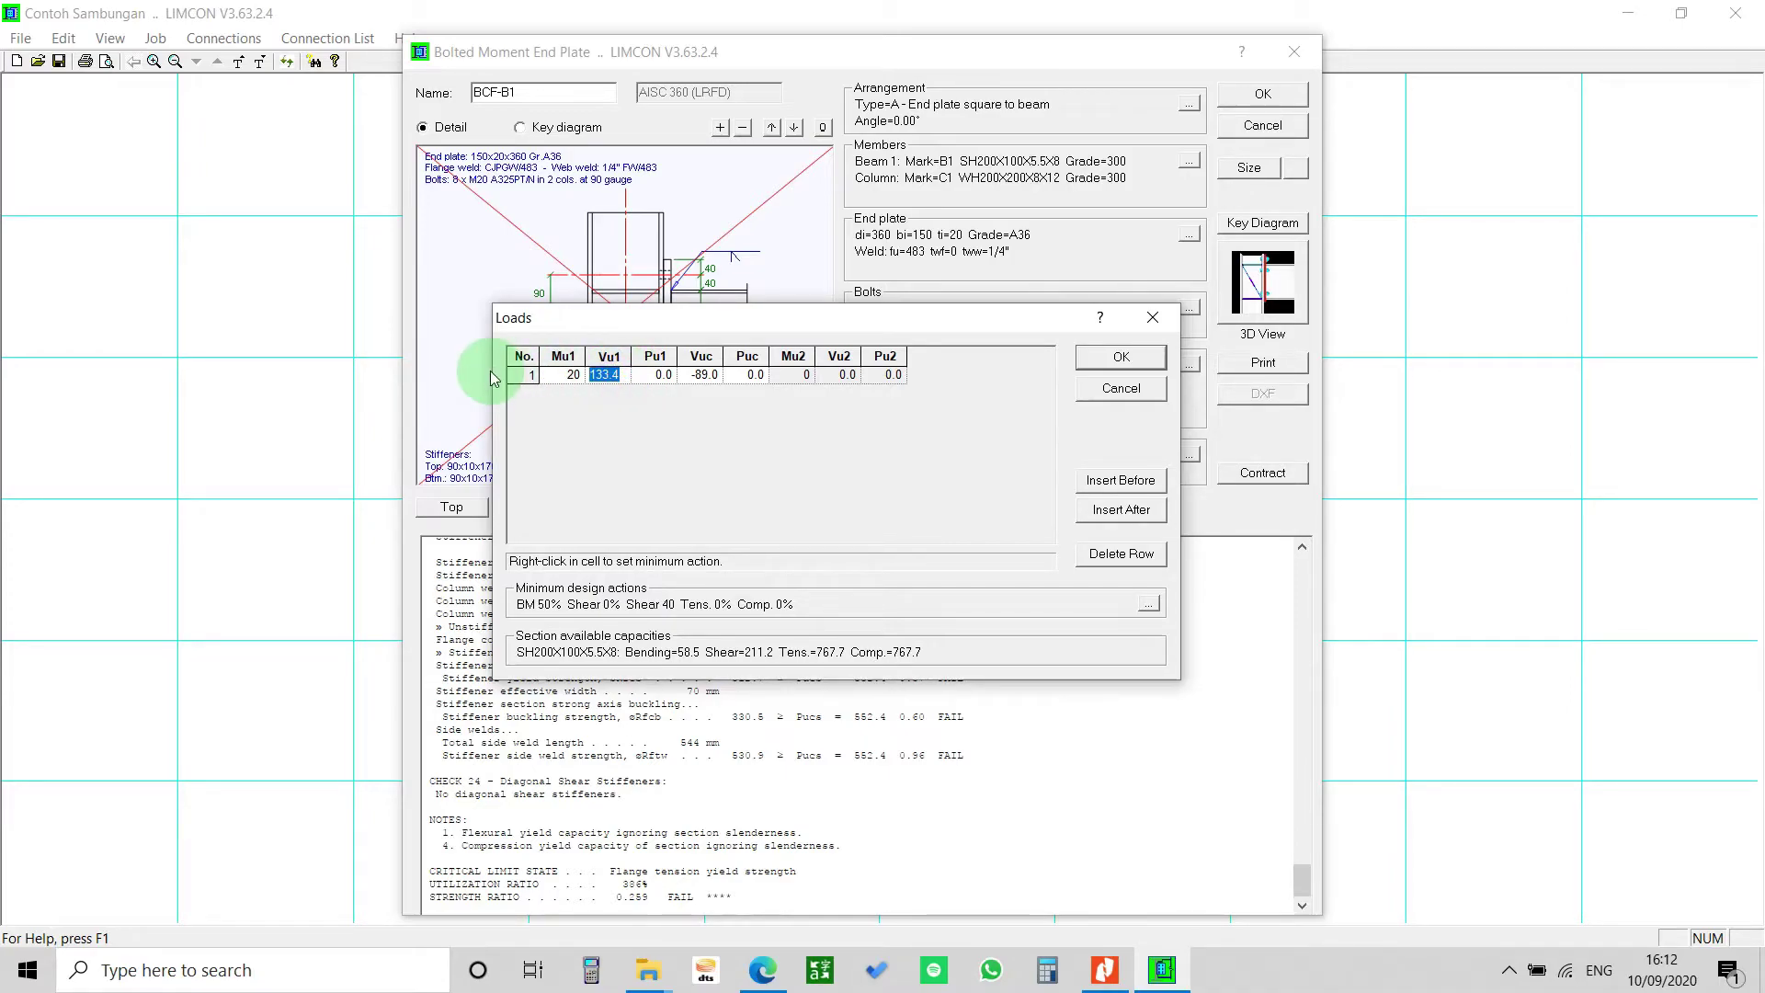
pyautogui.moveTo(709, 378); pyautogui.dragTo(613, 379)
pyautogui.click(699, 374)
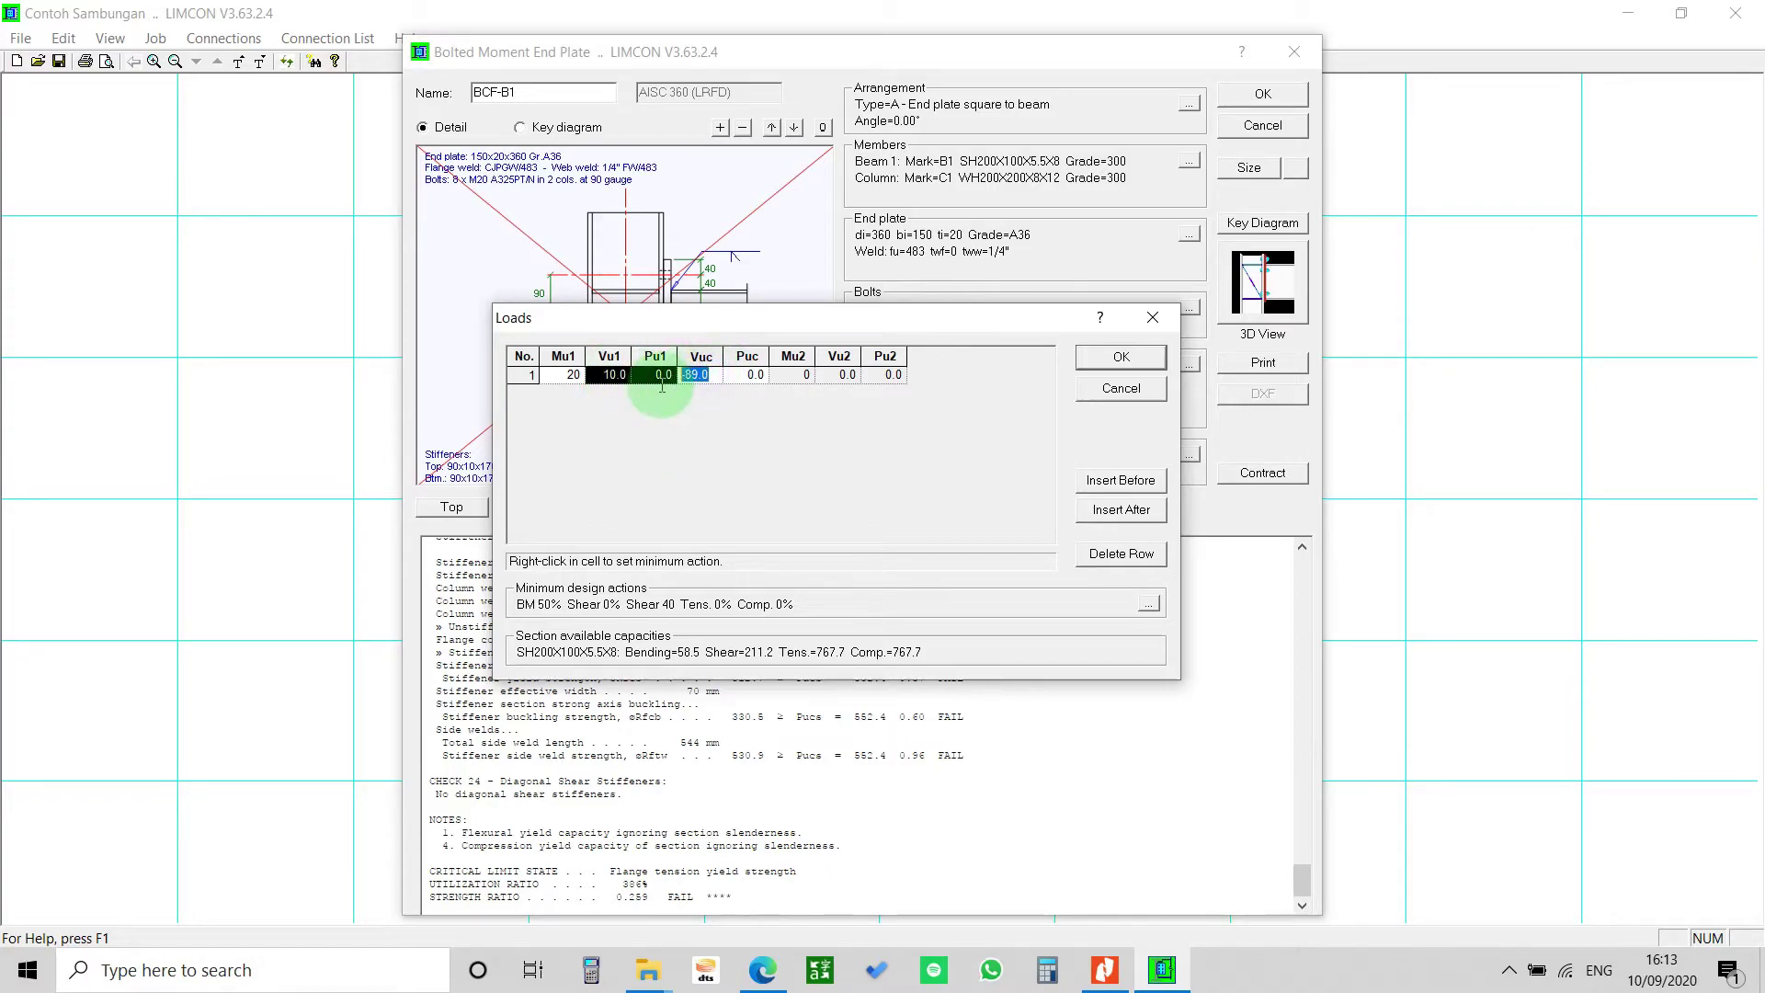
pyautogui.click(714, 377)
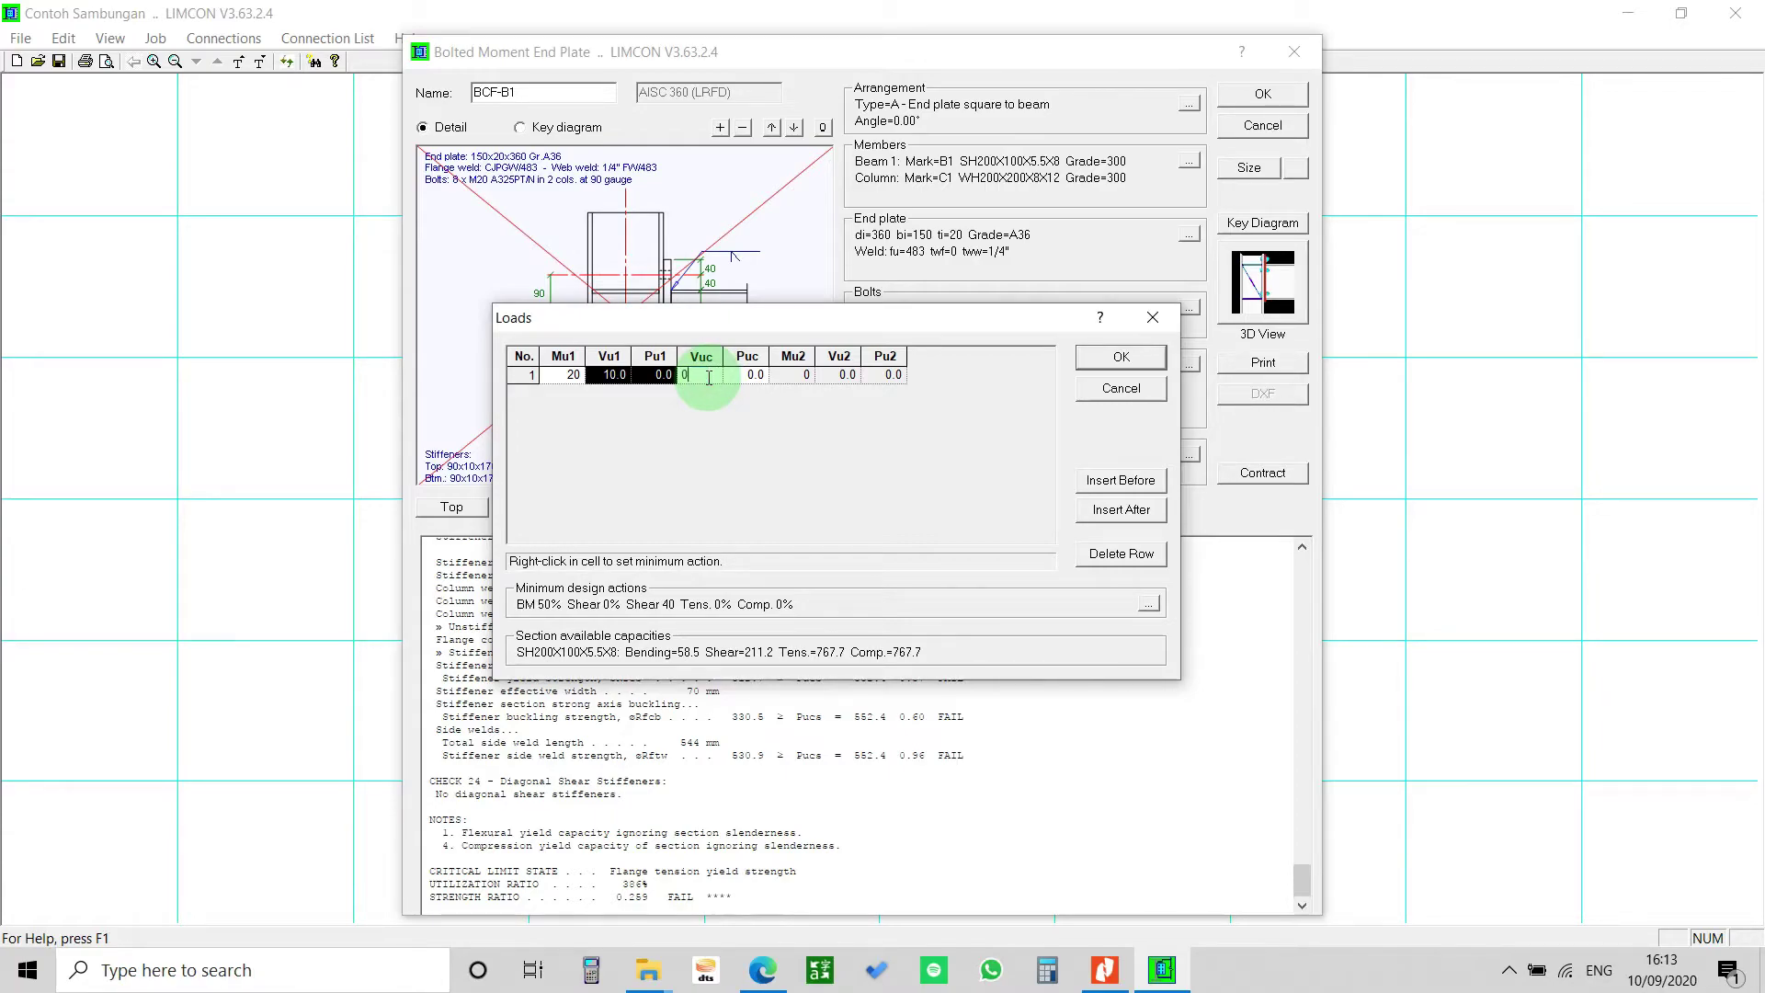
pyautogui.click(1115, 360)
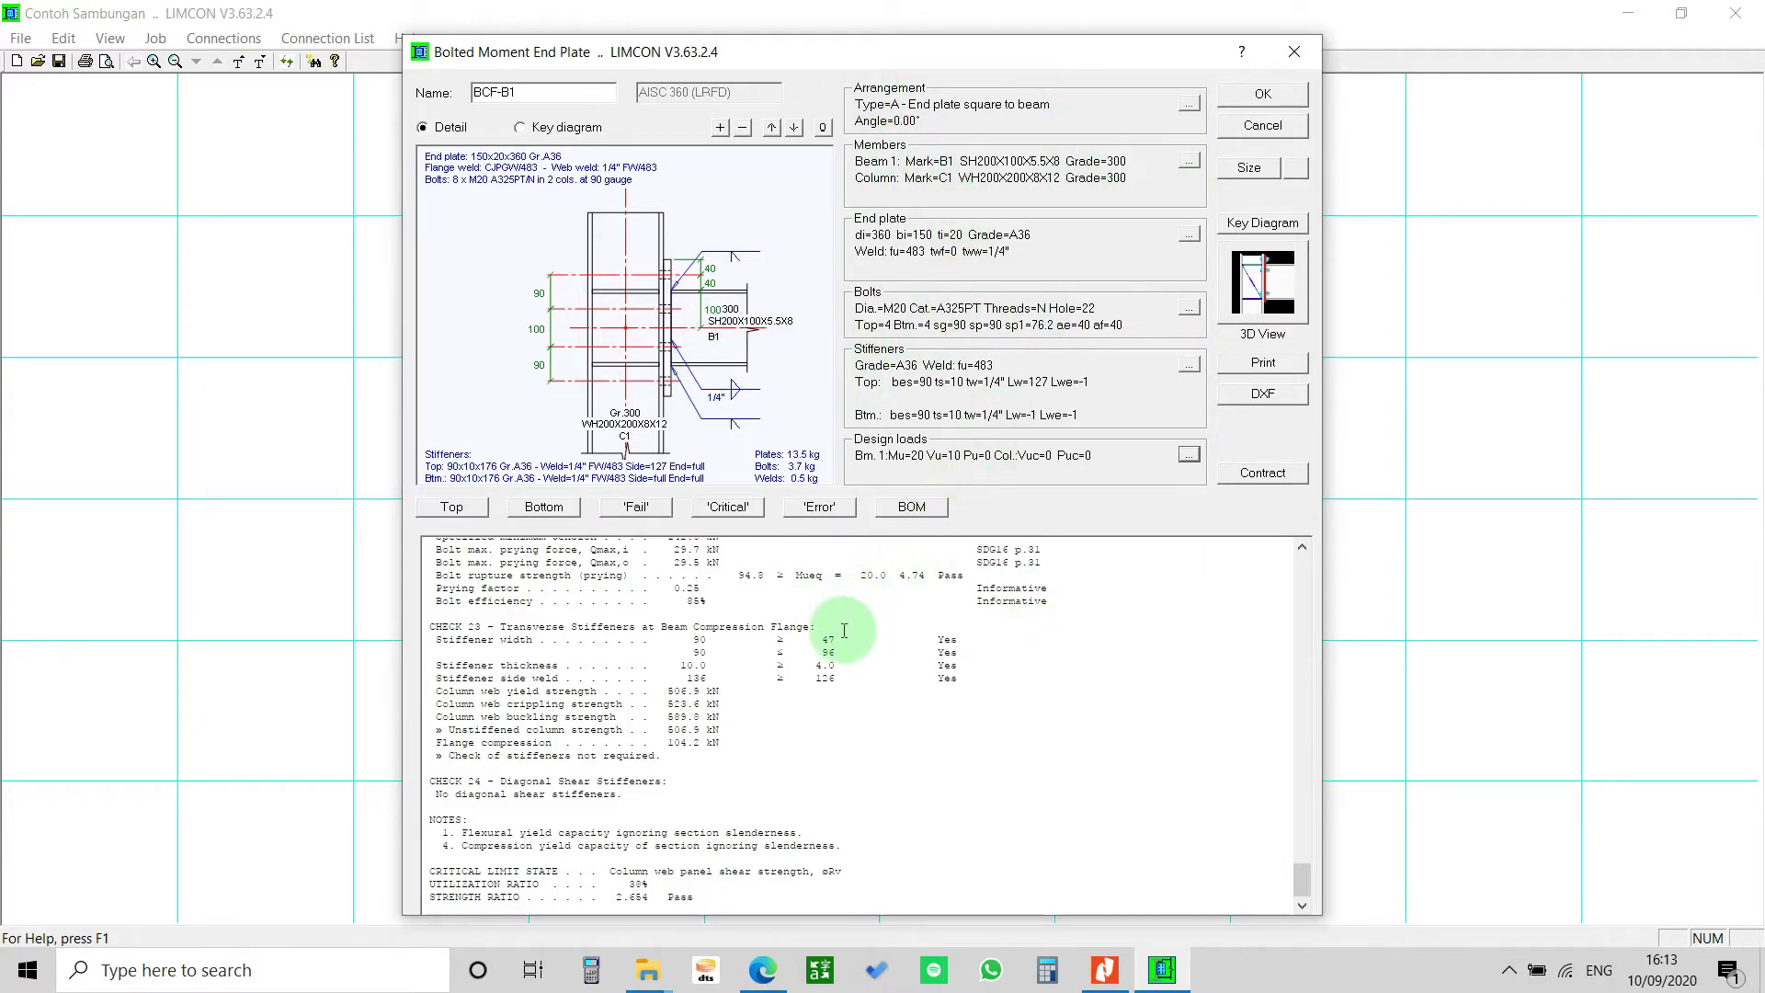
# - Review the design check report from its beginning to its end
pyautogui.moveTo(1303, 875); pyautogui.dragTo(1242, 838)
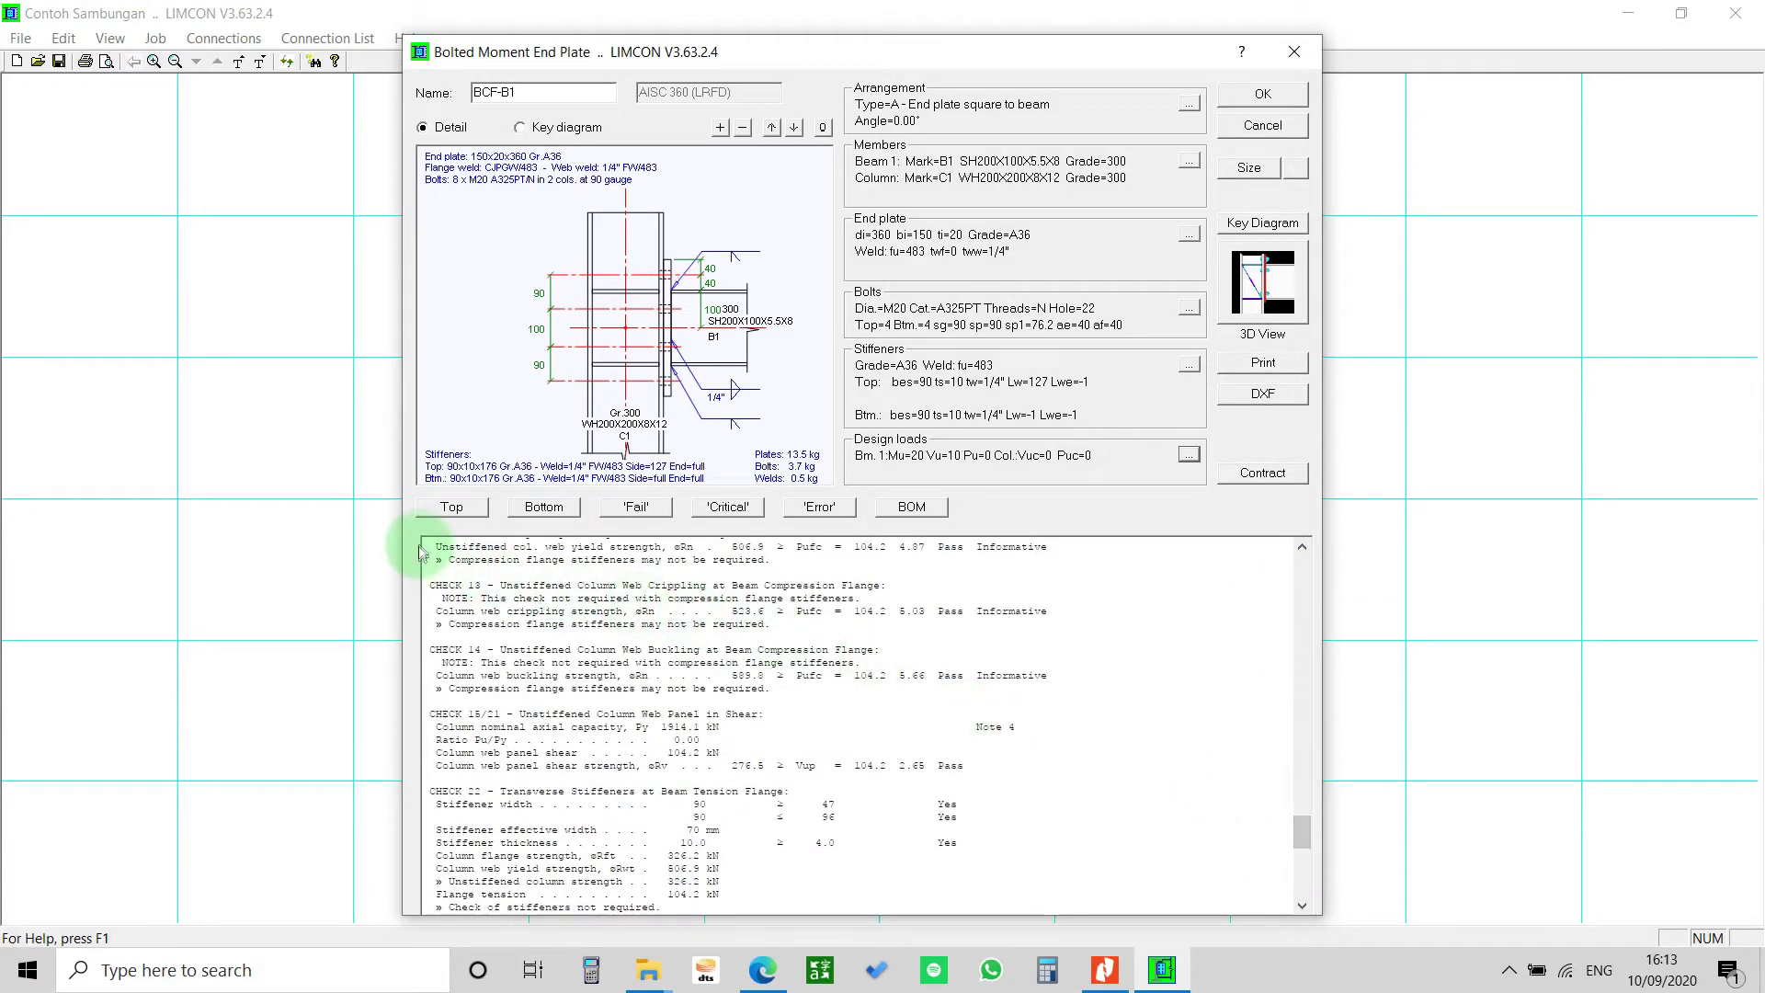
pyautogui.click(448, 508)
pyautogui.click(523, 508)
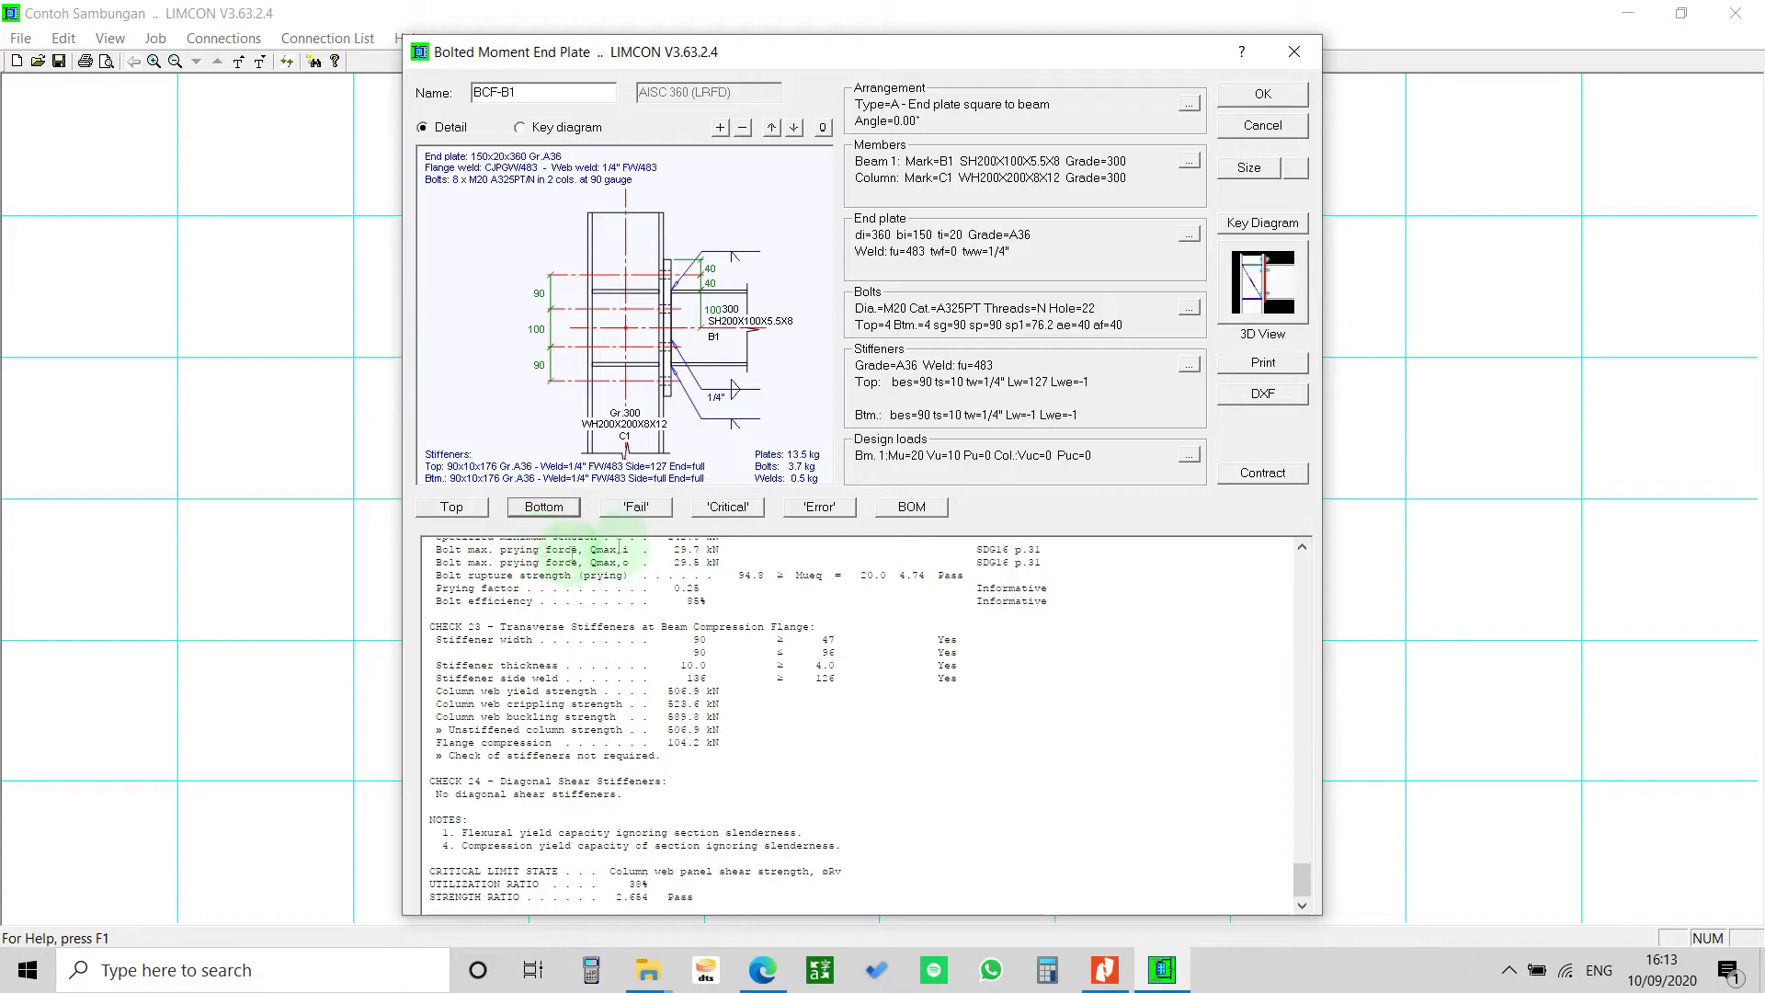
# - Search the report for 'Fail', 'Error' and 'Critical' entries and examine the checks around the critical limit state
pyautogui.click(644, 509)
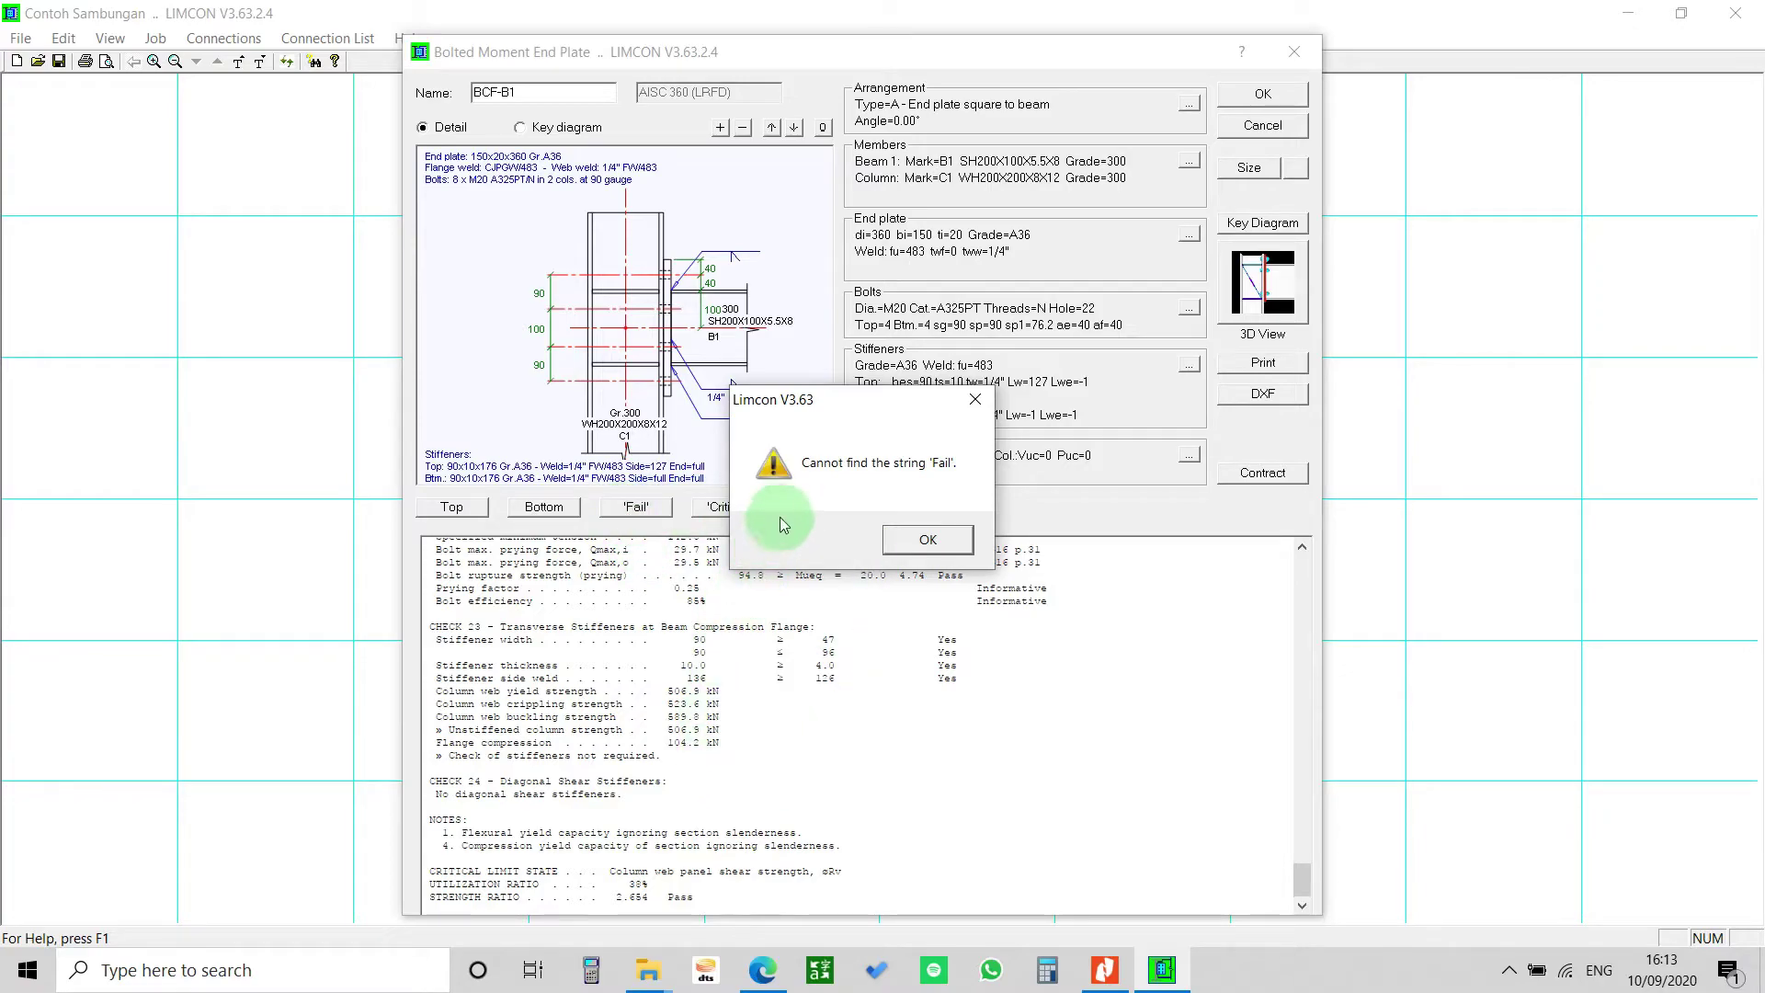
pyautogui.moveTo(860, 394); pyautogui.dragTo(907, 365)
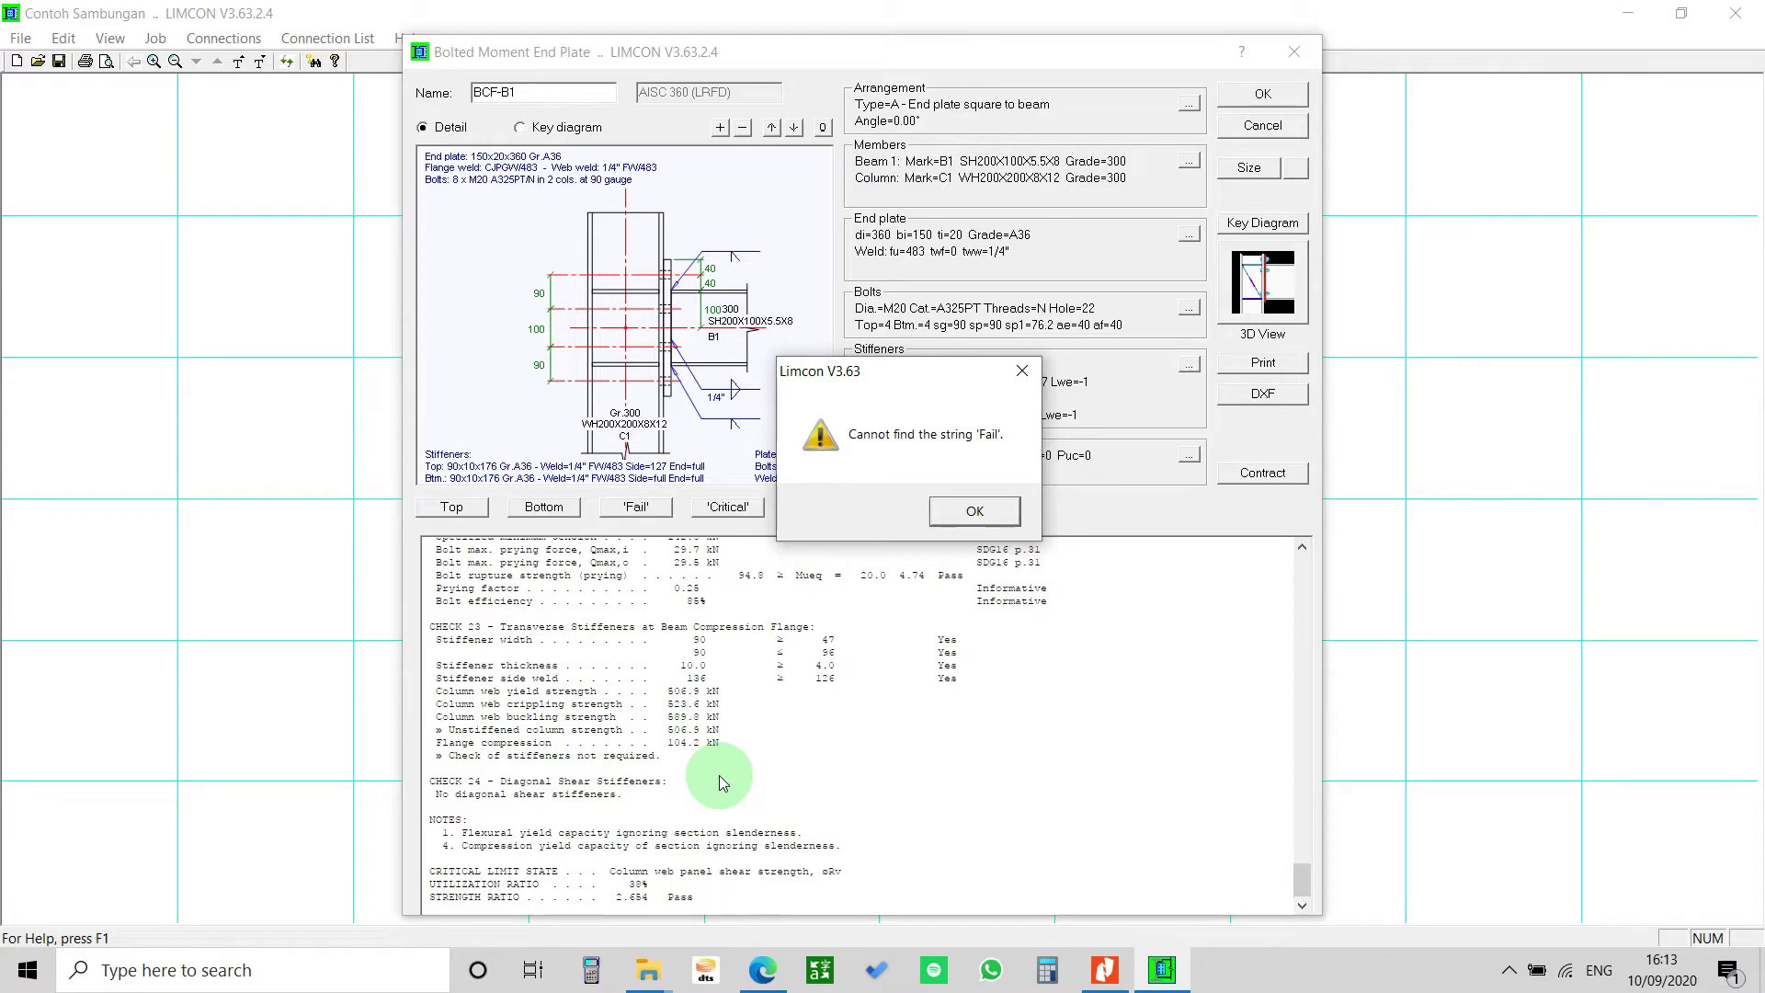
pyautogui.click(974, 510)
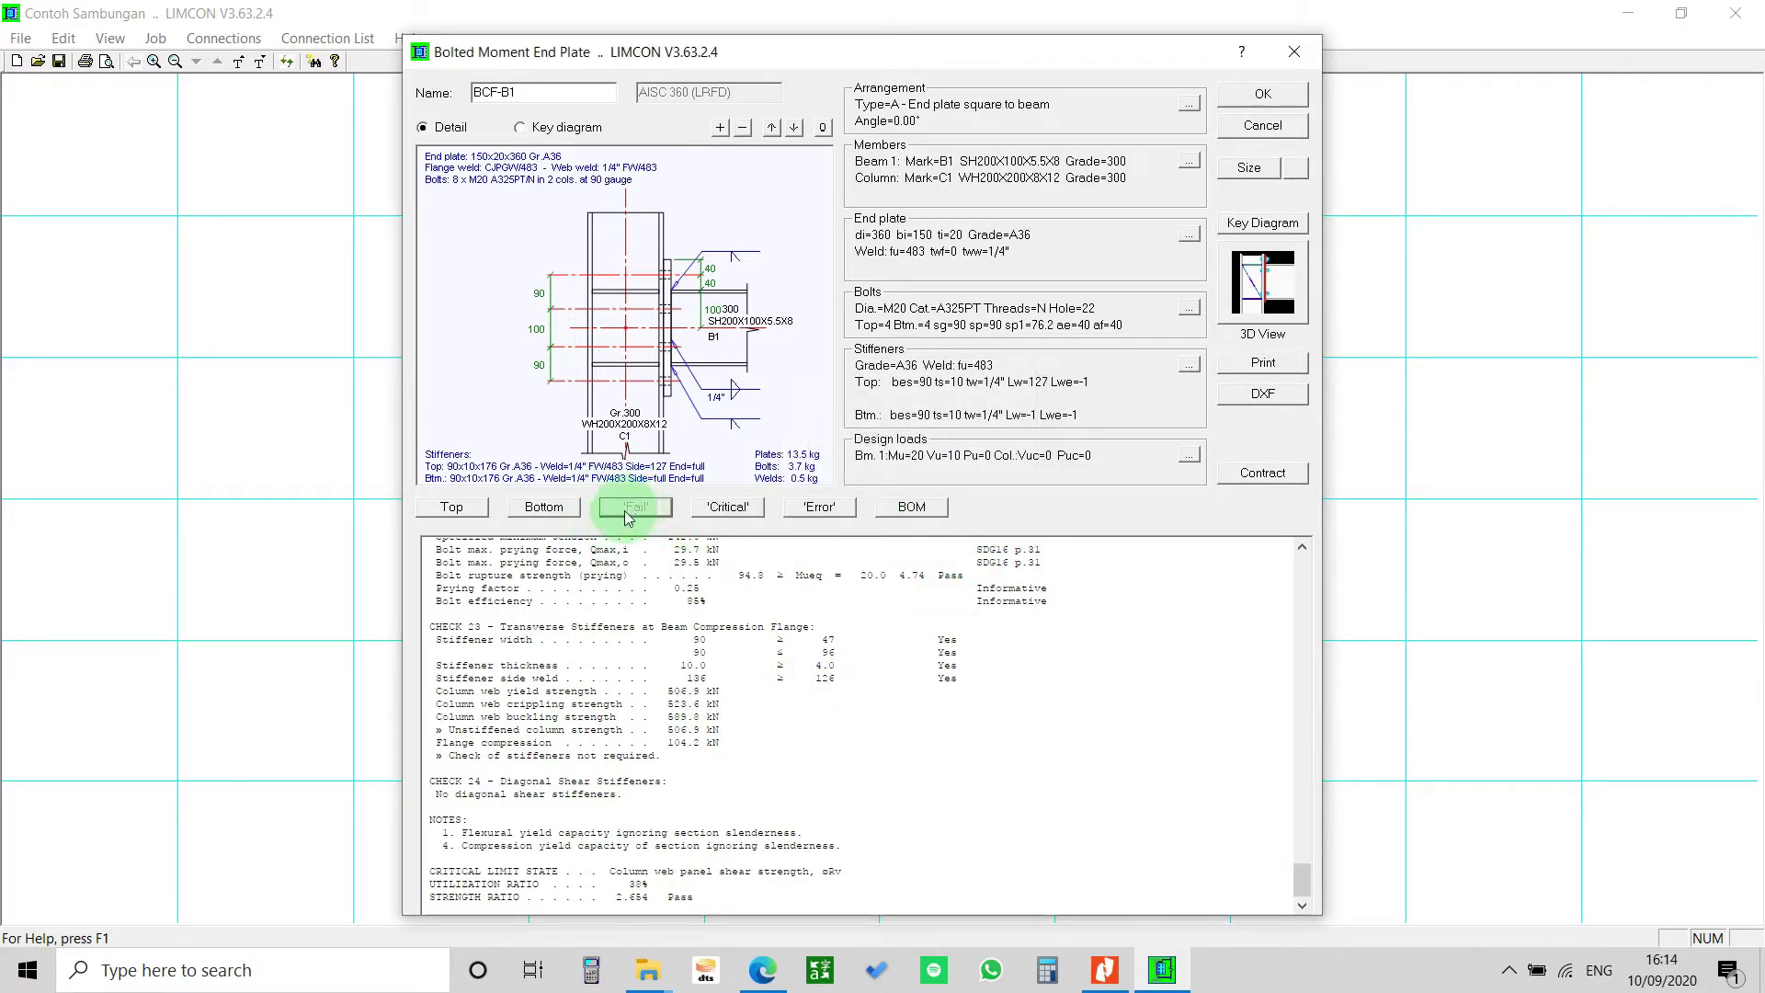
pyautogui.click(814, 505)
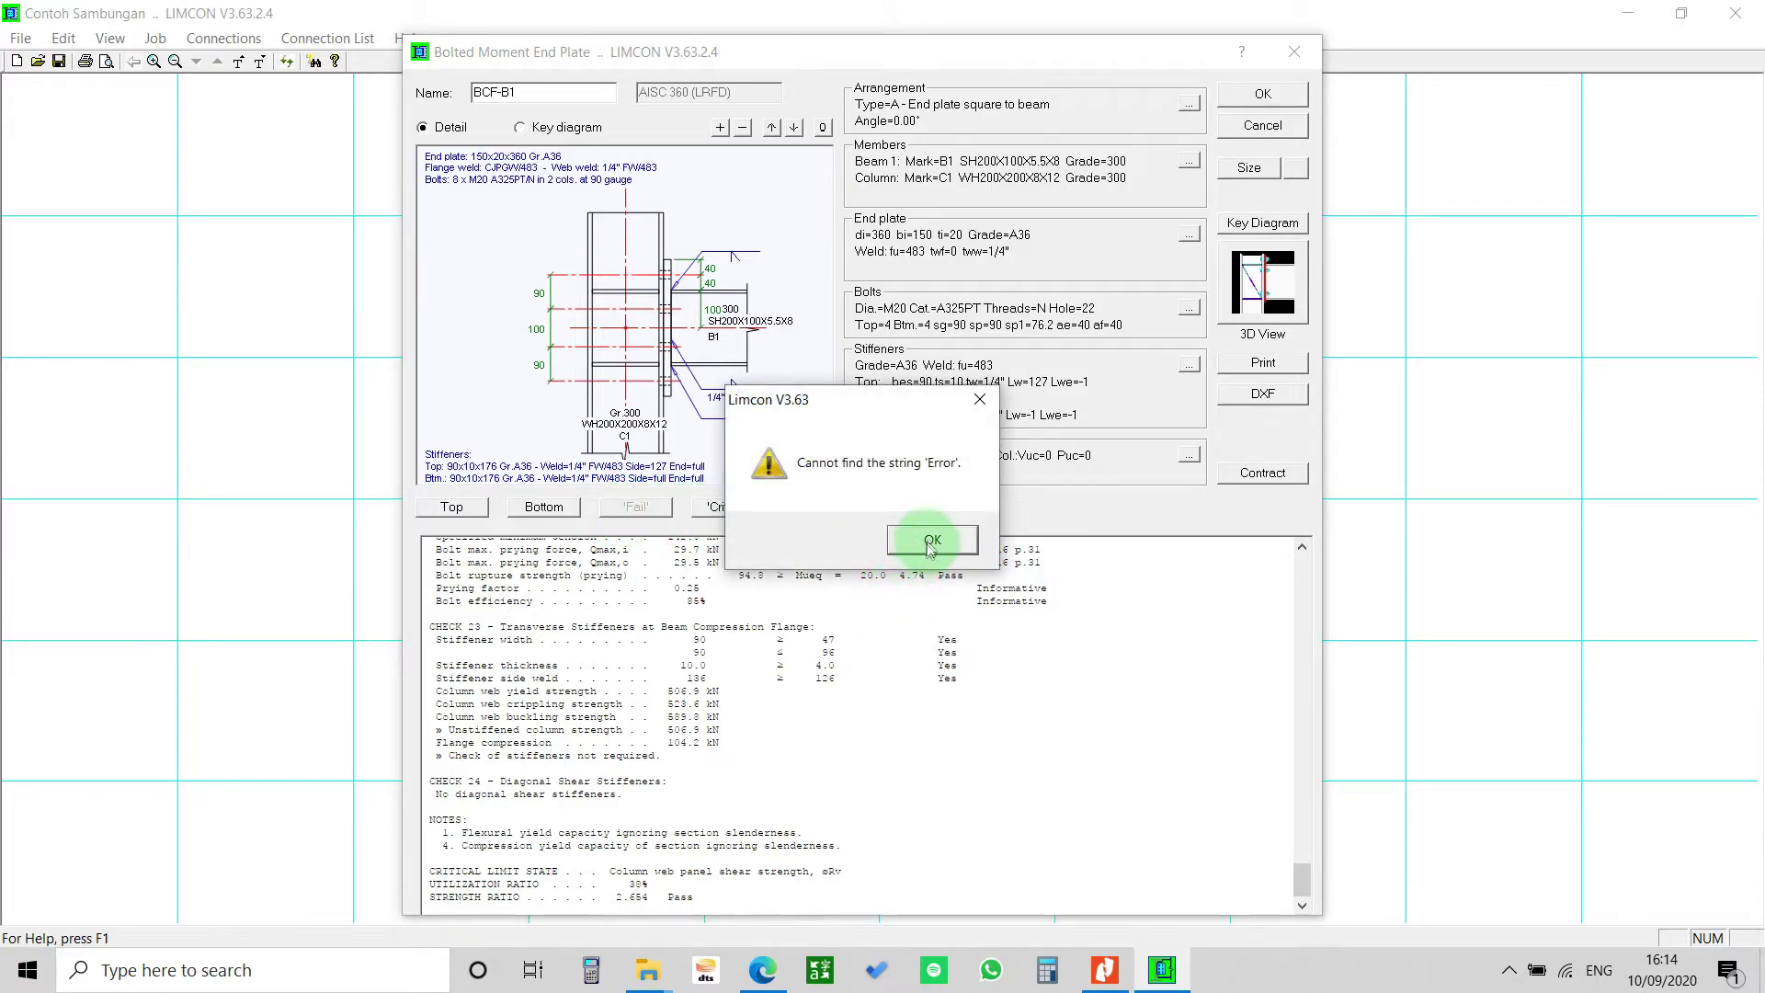
pyautogui.click(930, 540)
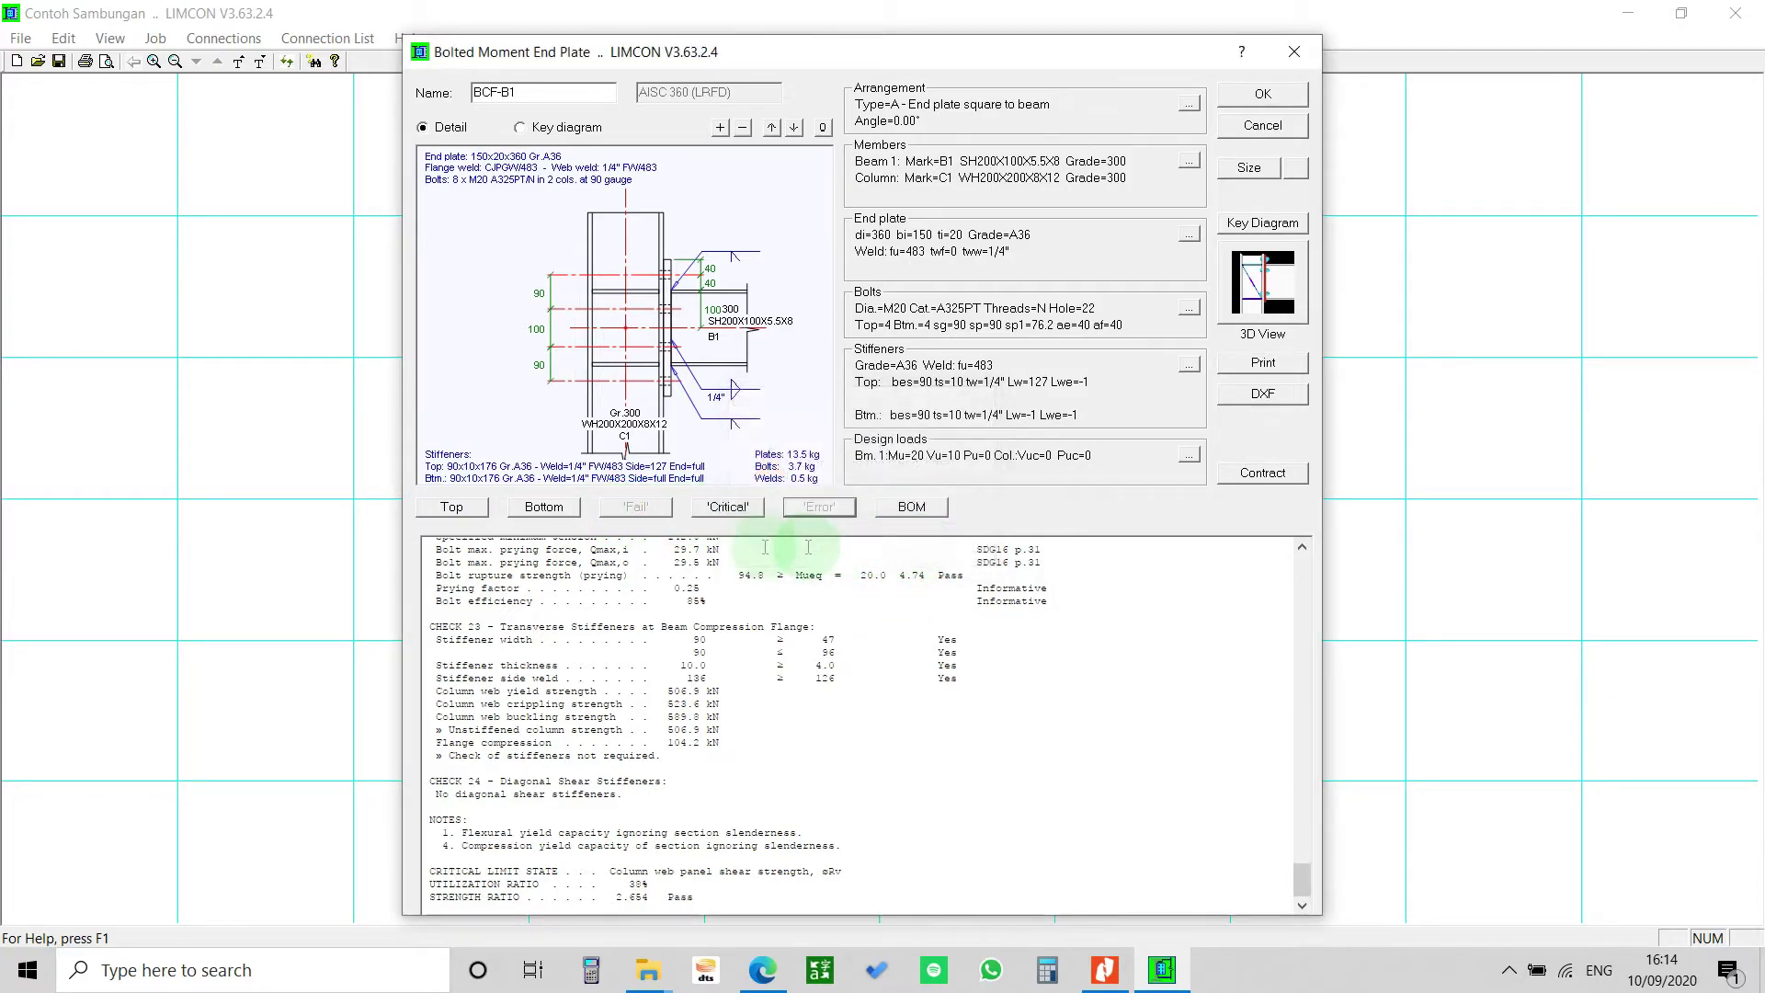
pyautogui.click(728, 506)
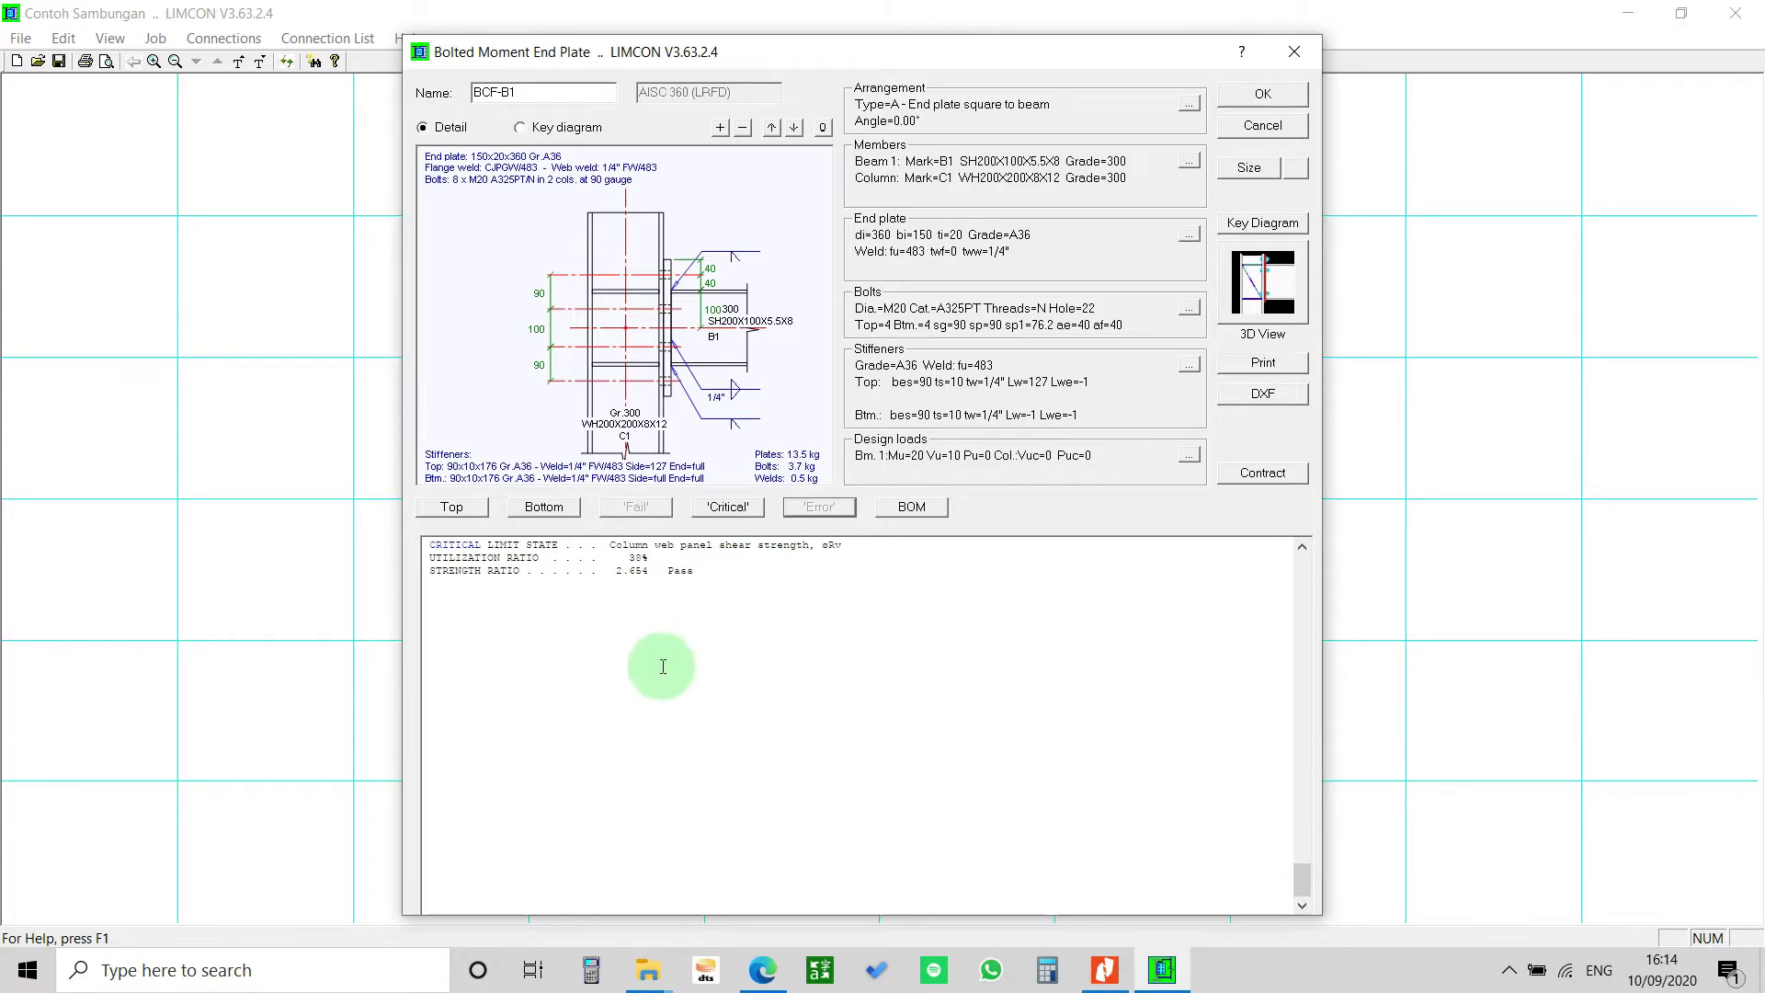
pyautogui.scroll(9, 481, 621)
pyautogui.scroll(-1, 482, 620)
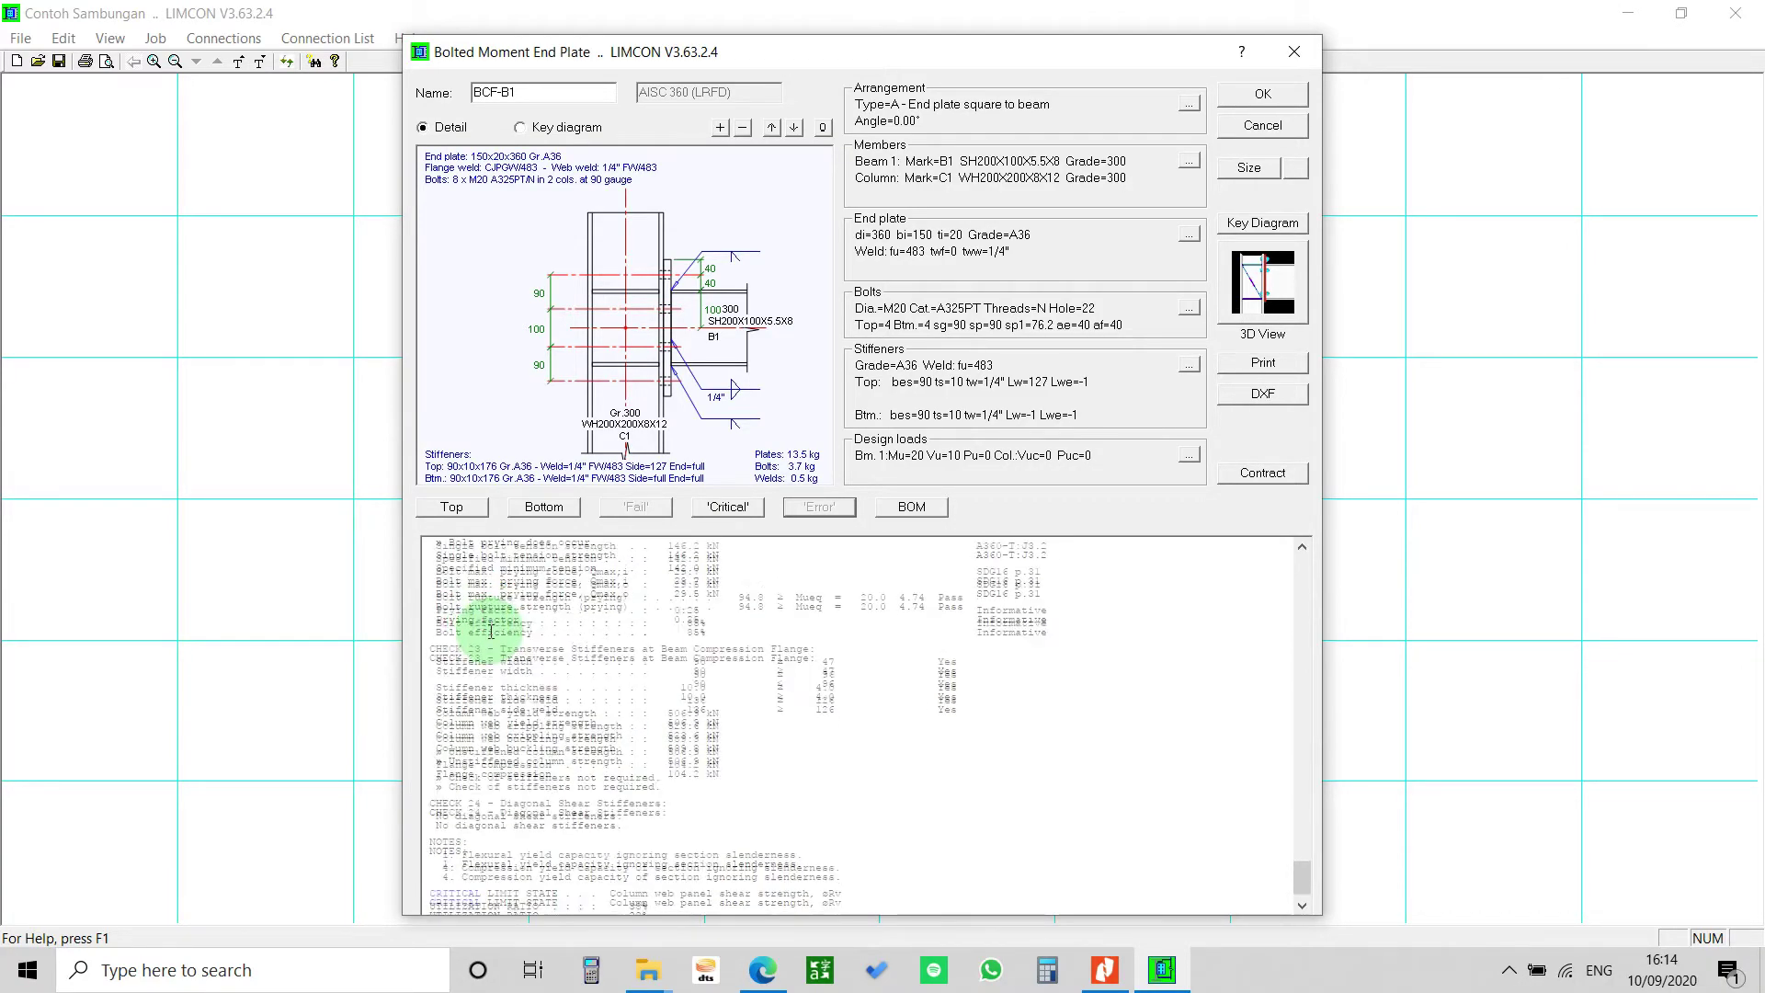
# - Search the report for further 'Critical' entries and examine the critical limit state, utilization ratio and strength ratio at its end
pyautogui.click(727, 506)
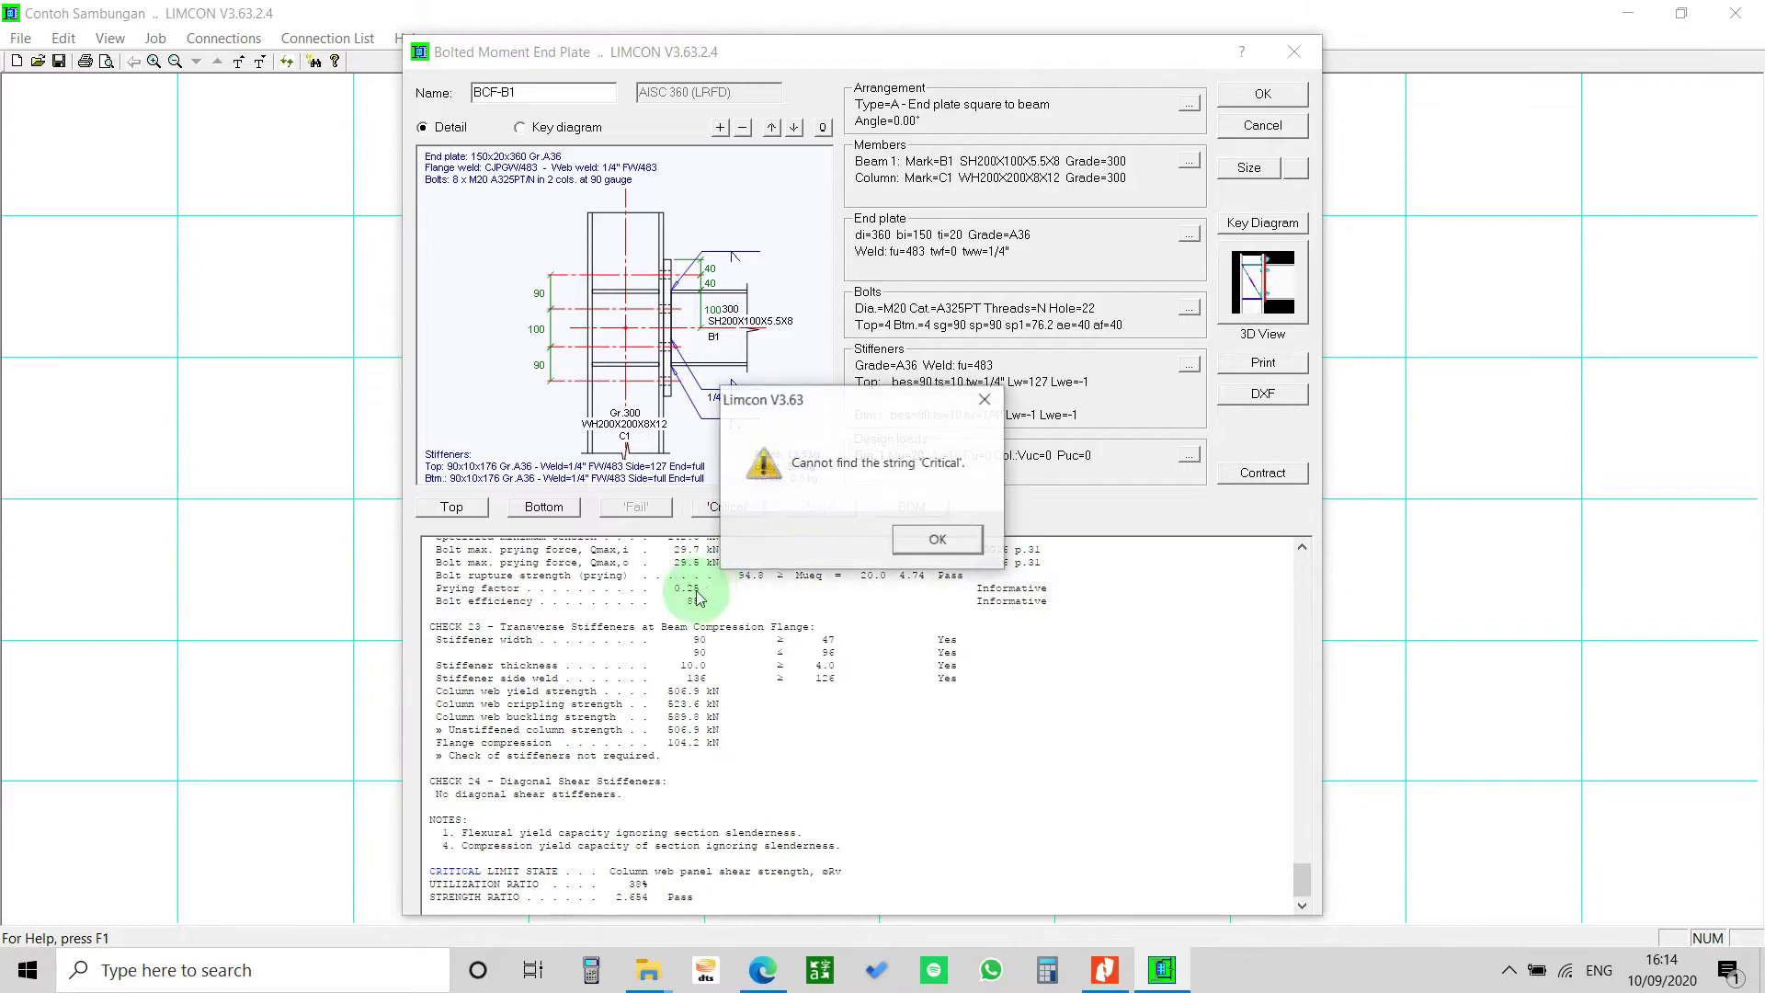
pyautogui.click(936, 538)
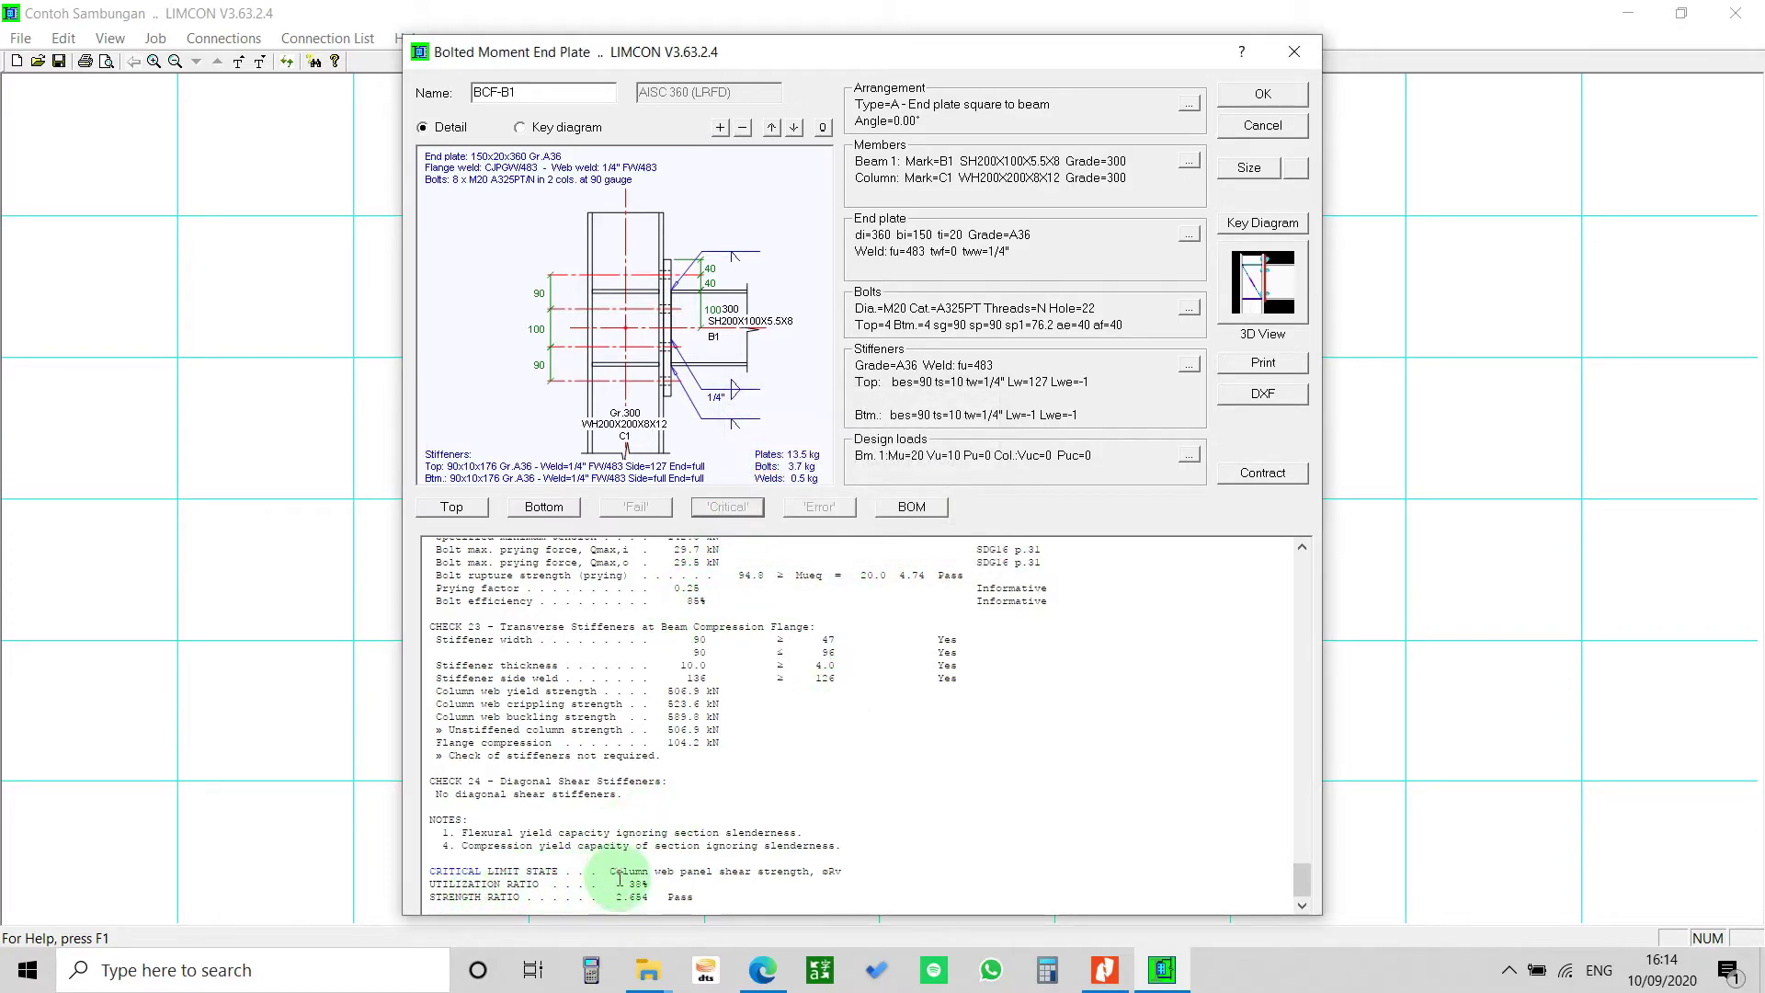
pyautogui.click(717, 894)
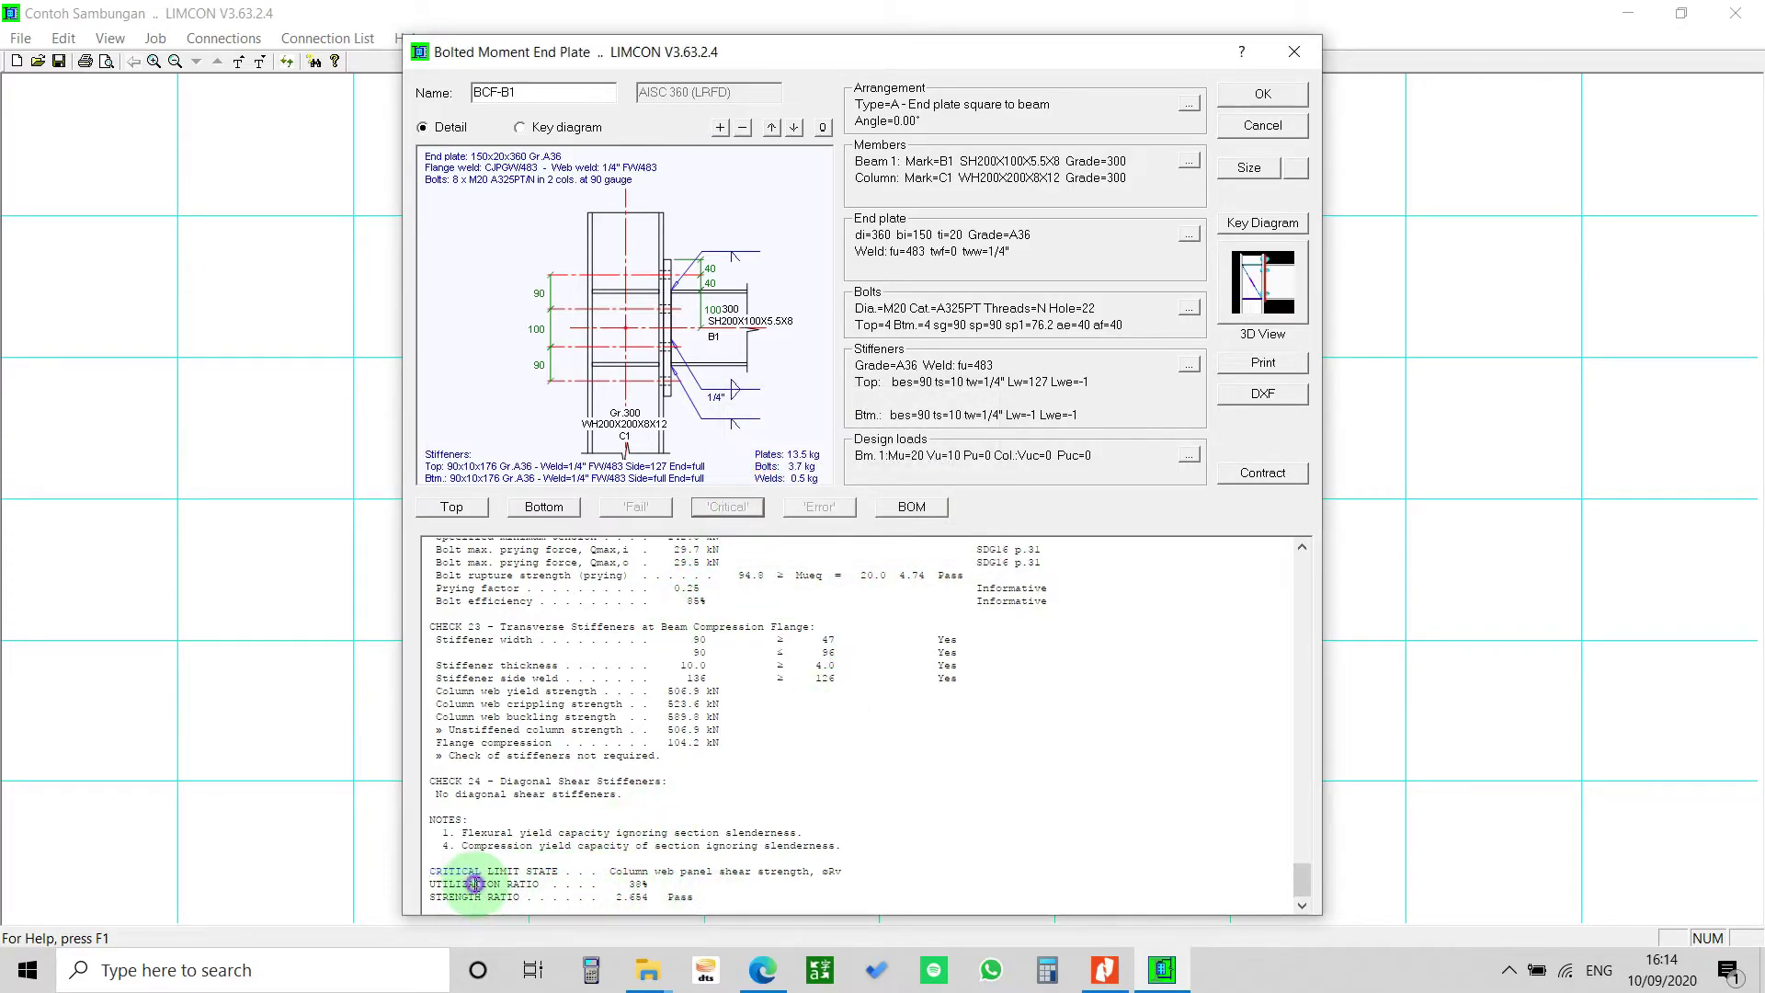
pyautogui.click(437, 868)
pyautogui.moveTo(435, 868); pyautogui.dragTo(664, 898)
pyautogui.click(662, 898)
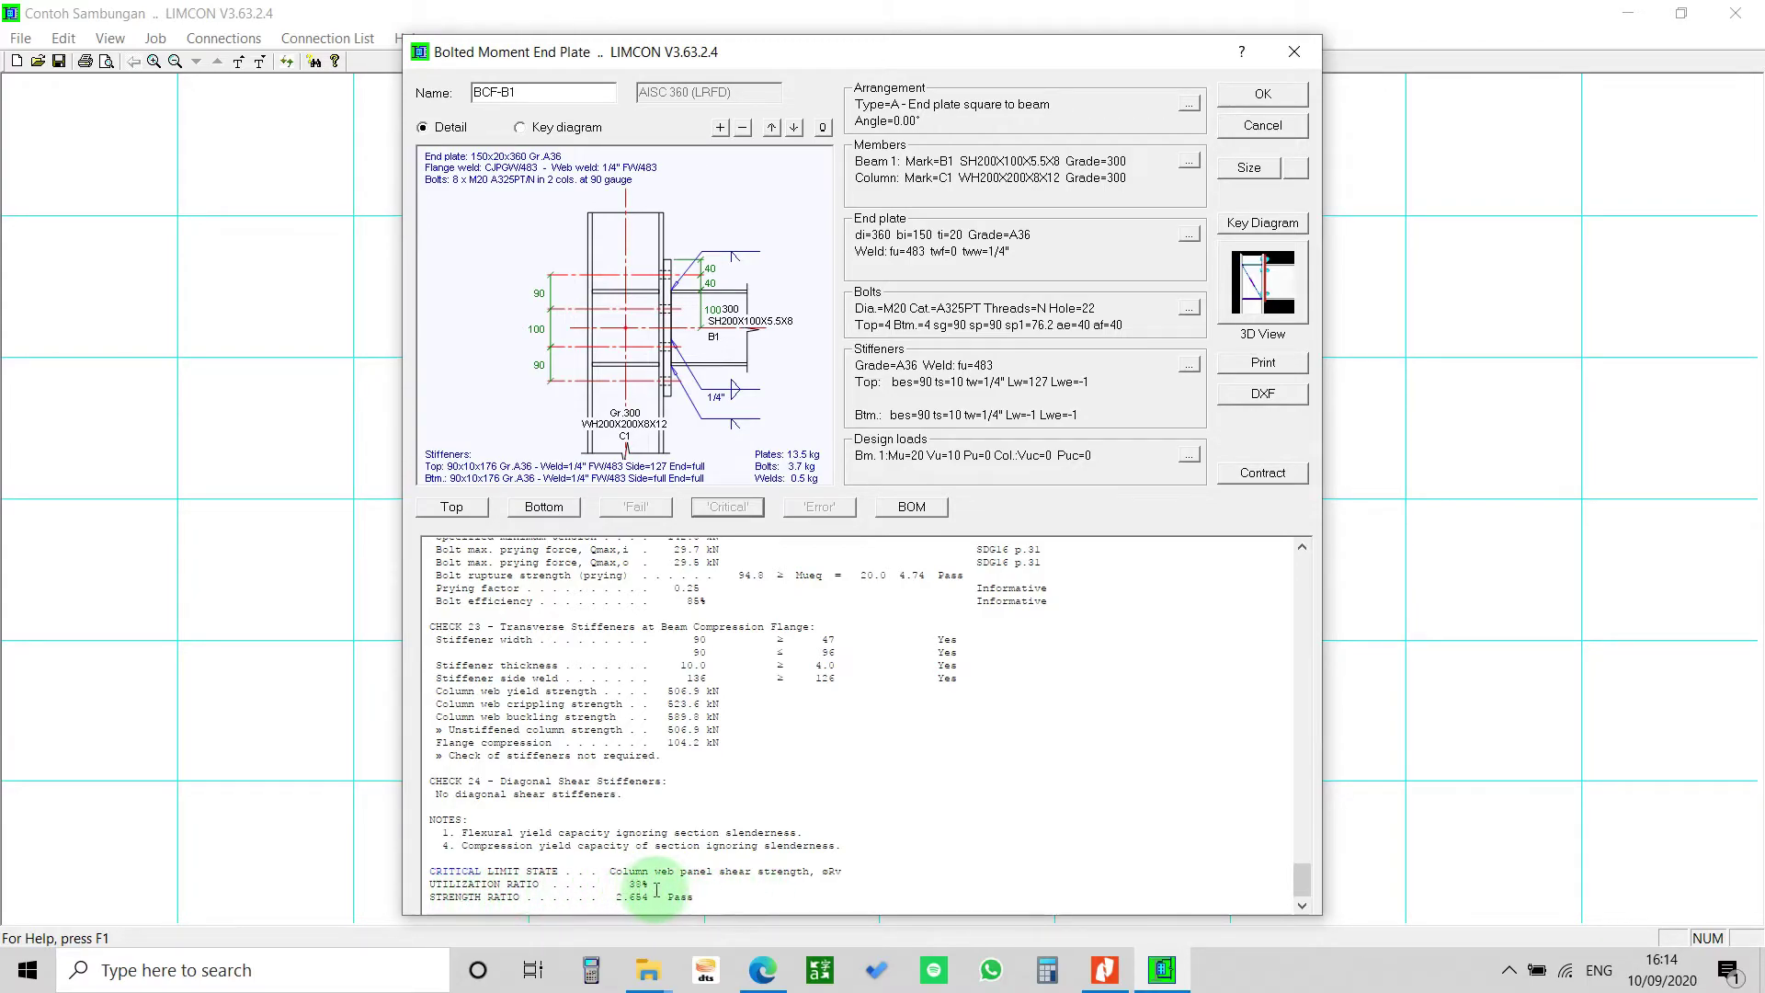
pyautogui.scroll(7, 741, 790)
pyautogui.scroll(4, 743, 837)
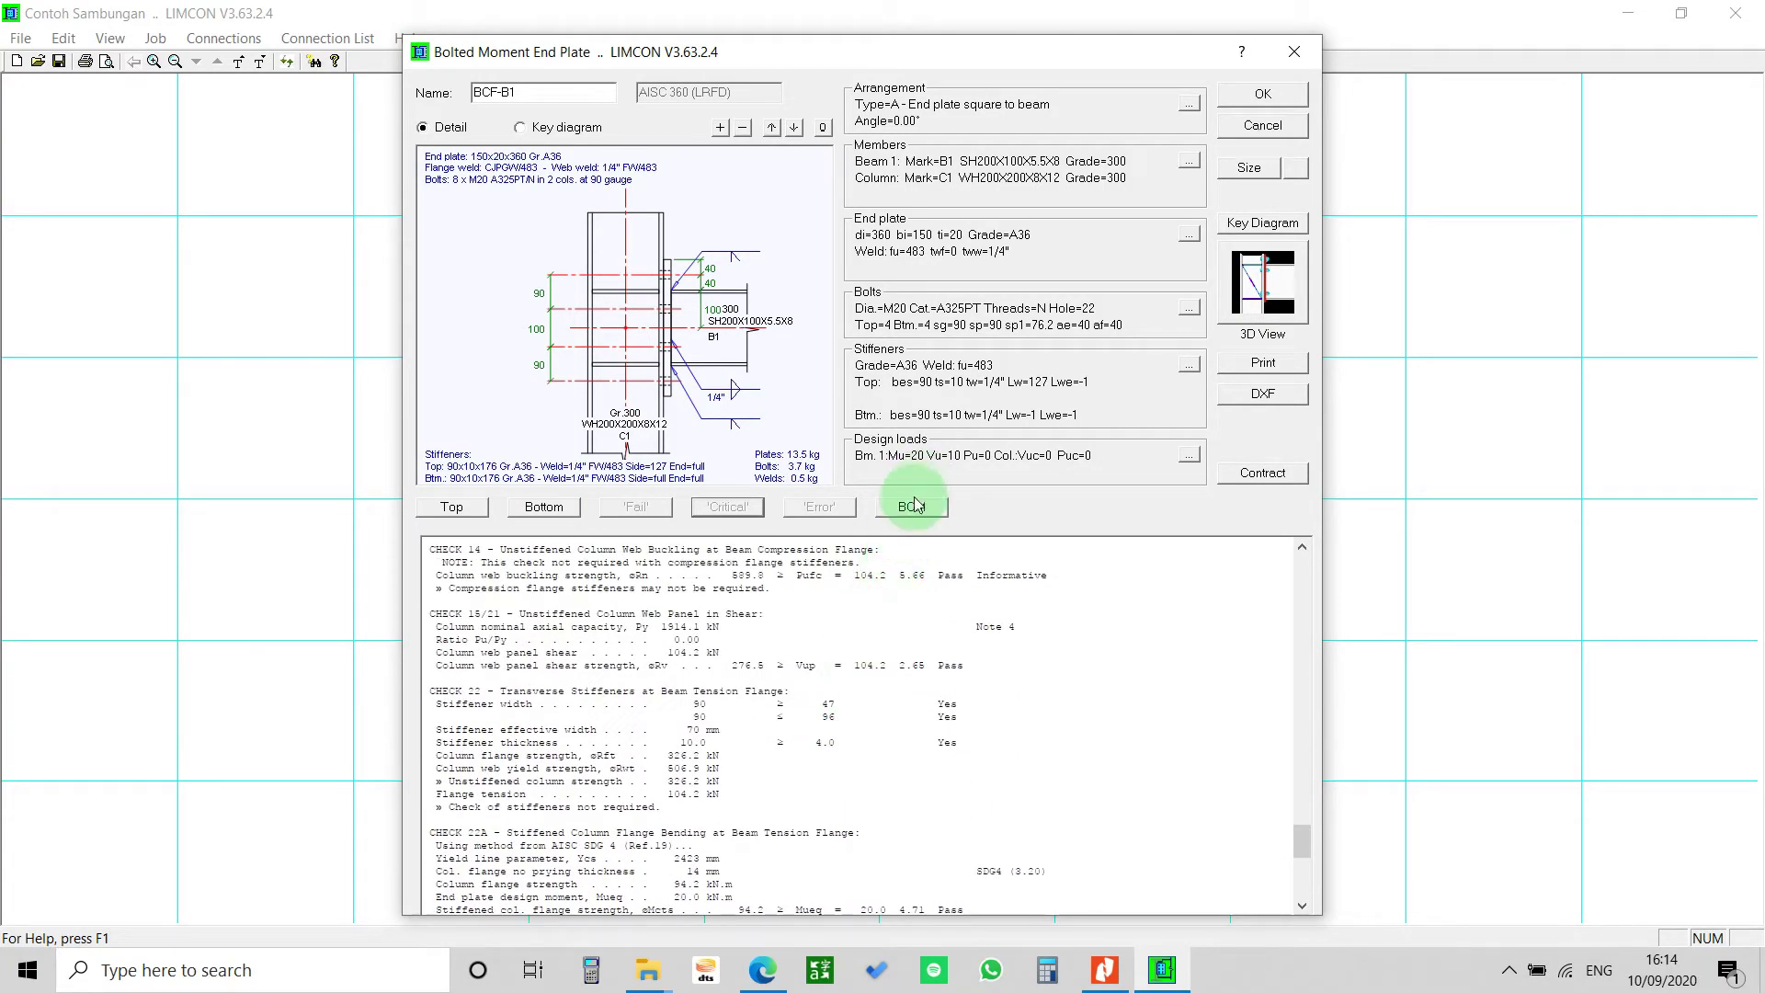
# - Find the bill of materials in the report and examine its plate, bolt and weld quantities and masses
pyautogui.click(911, 511)
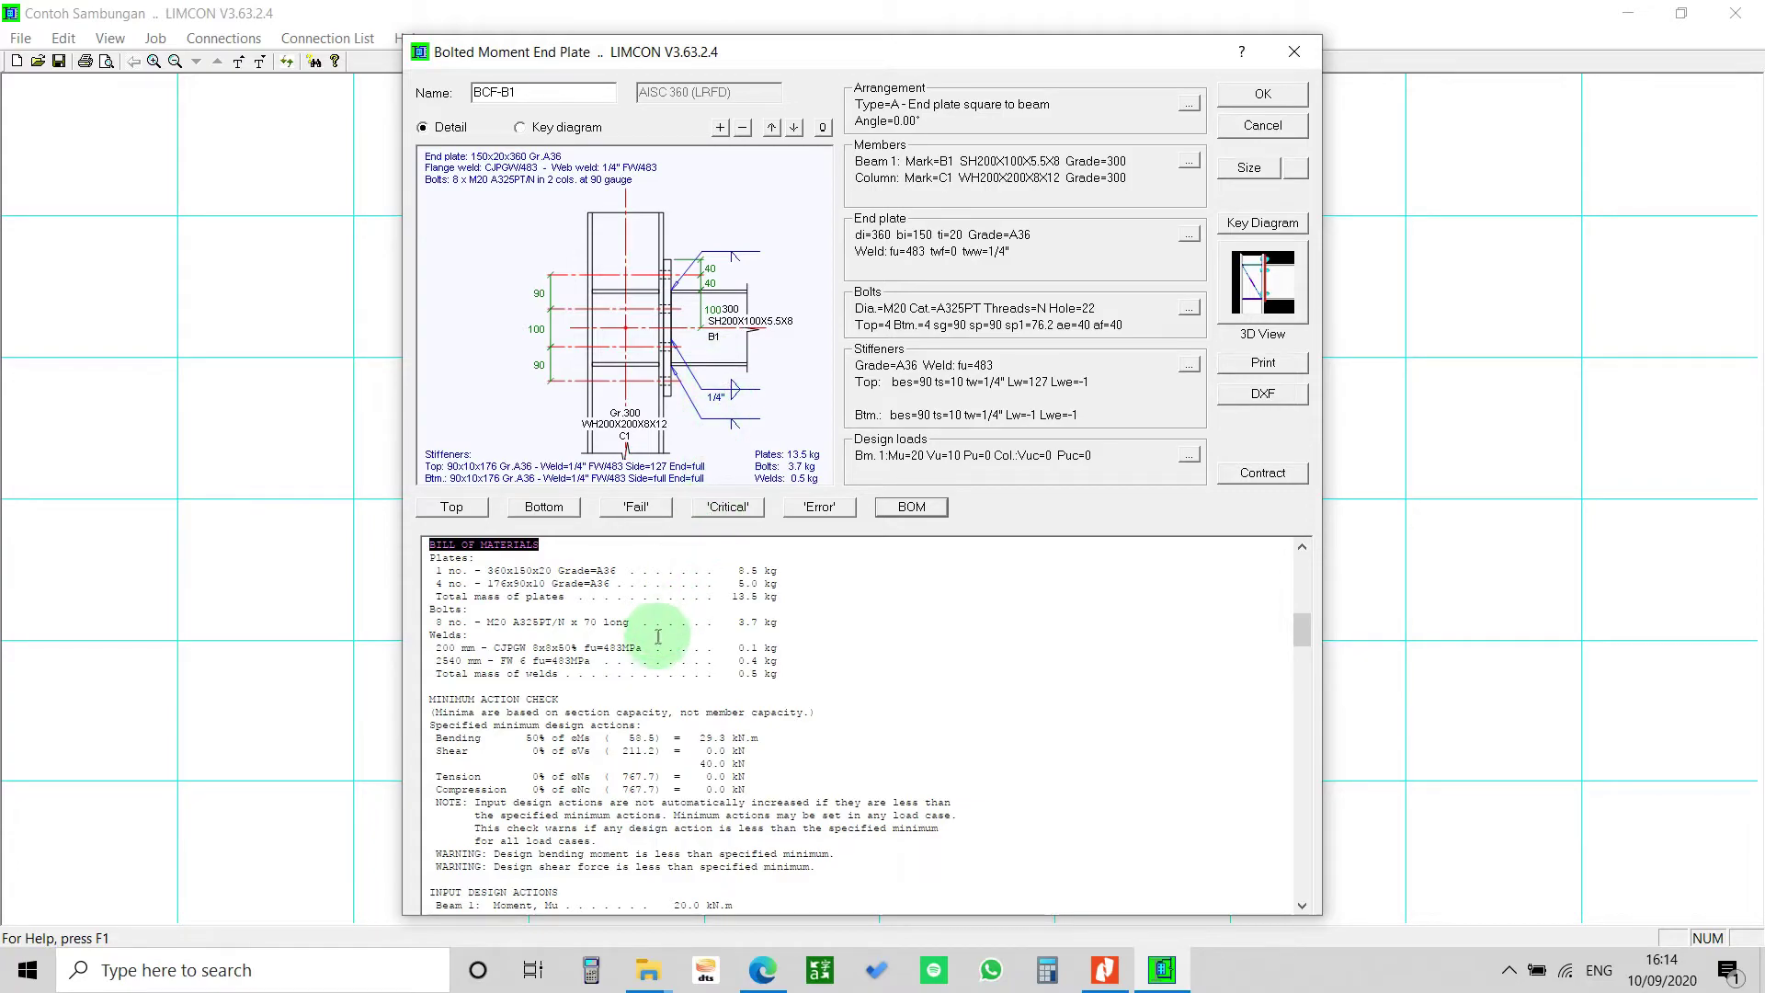
pyautogui.click(581, 655)
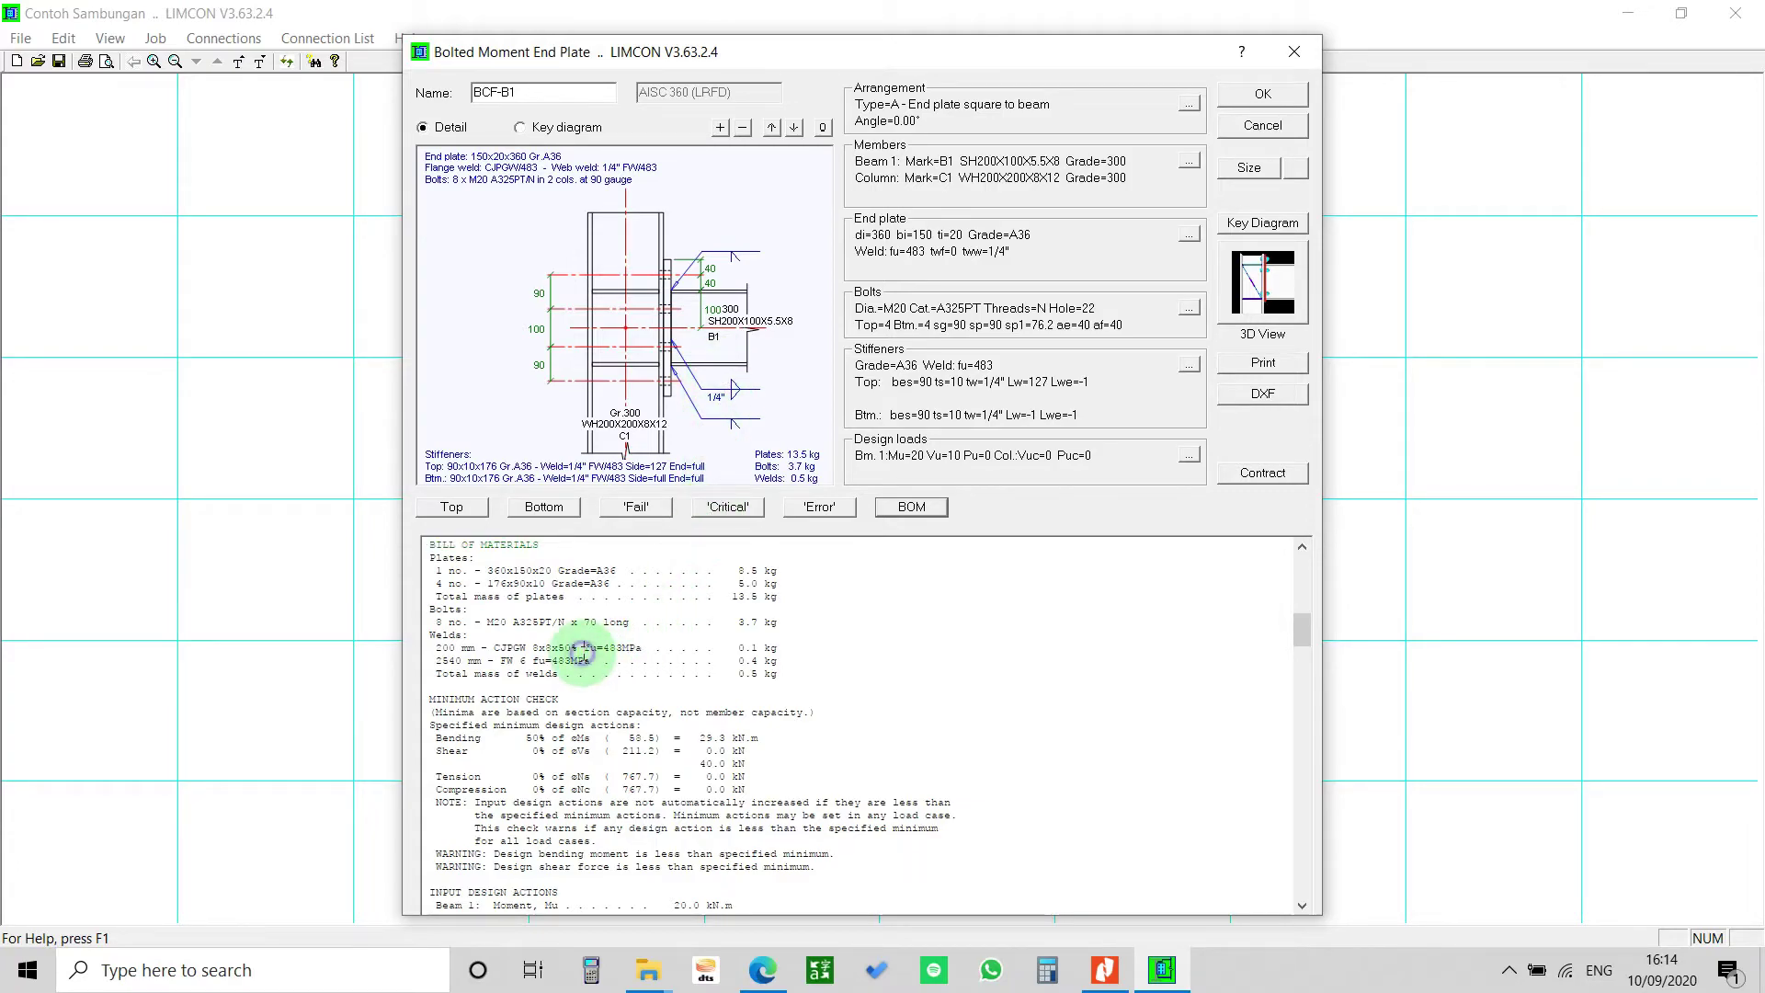
pyautogui.click(430, 546)
pyautogui.moveTo(431, 546); pyautogui.dragTo(776, 686)
pyautogui.click(827, 685)
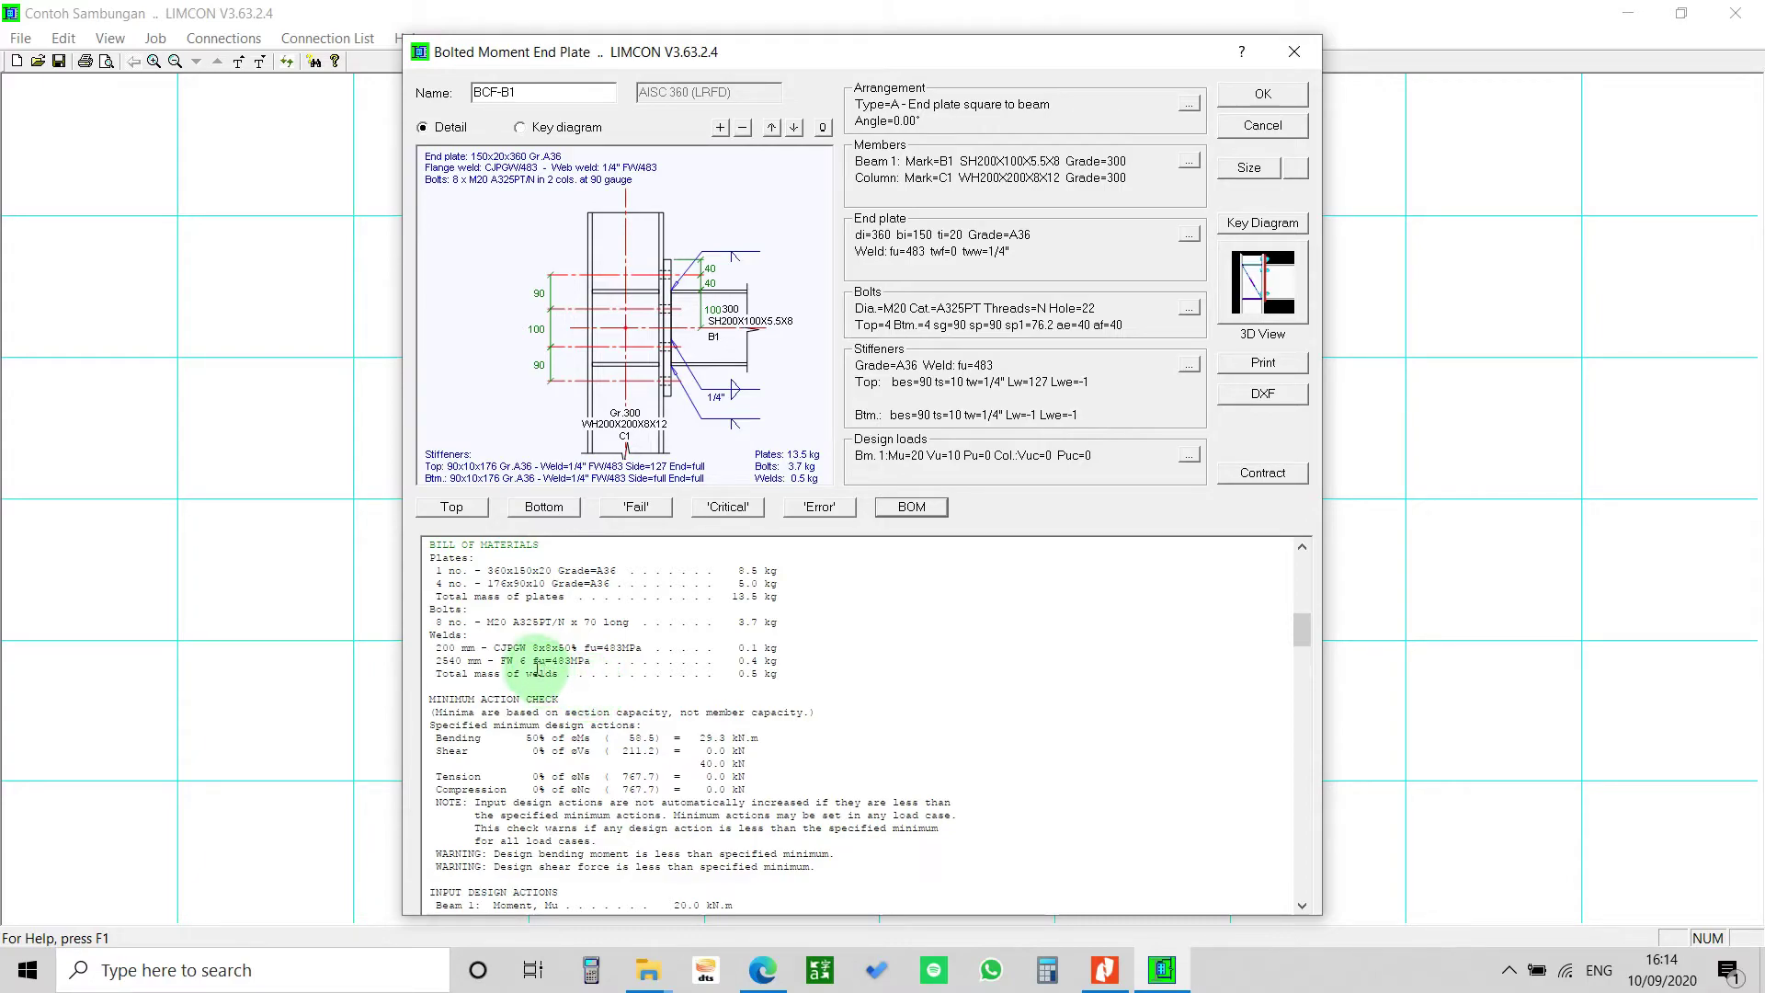
pyautogui.moveTo(477, 566); pyautogui.dragTo(669, 569)
pyautogui.moveTo(505, 606); pyautogui.dragTo(795, 607)
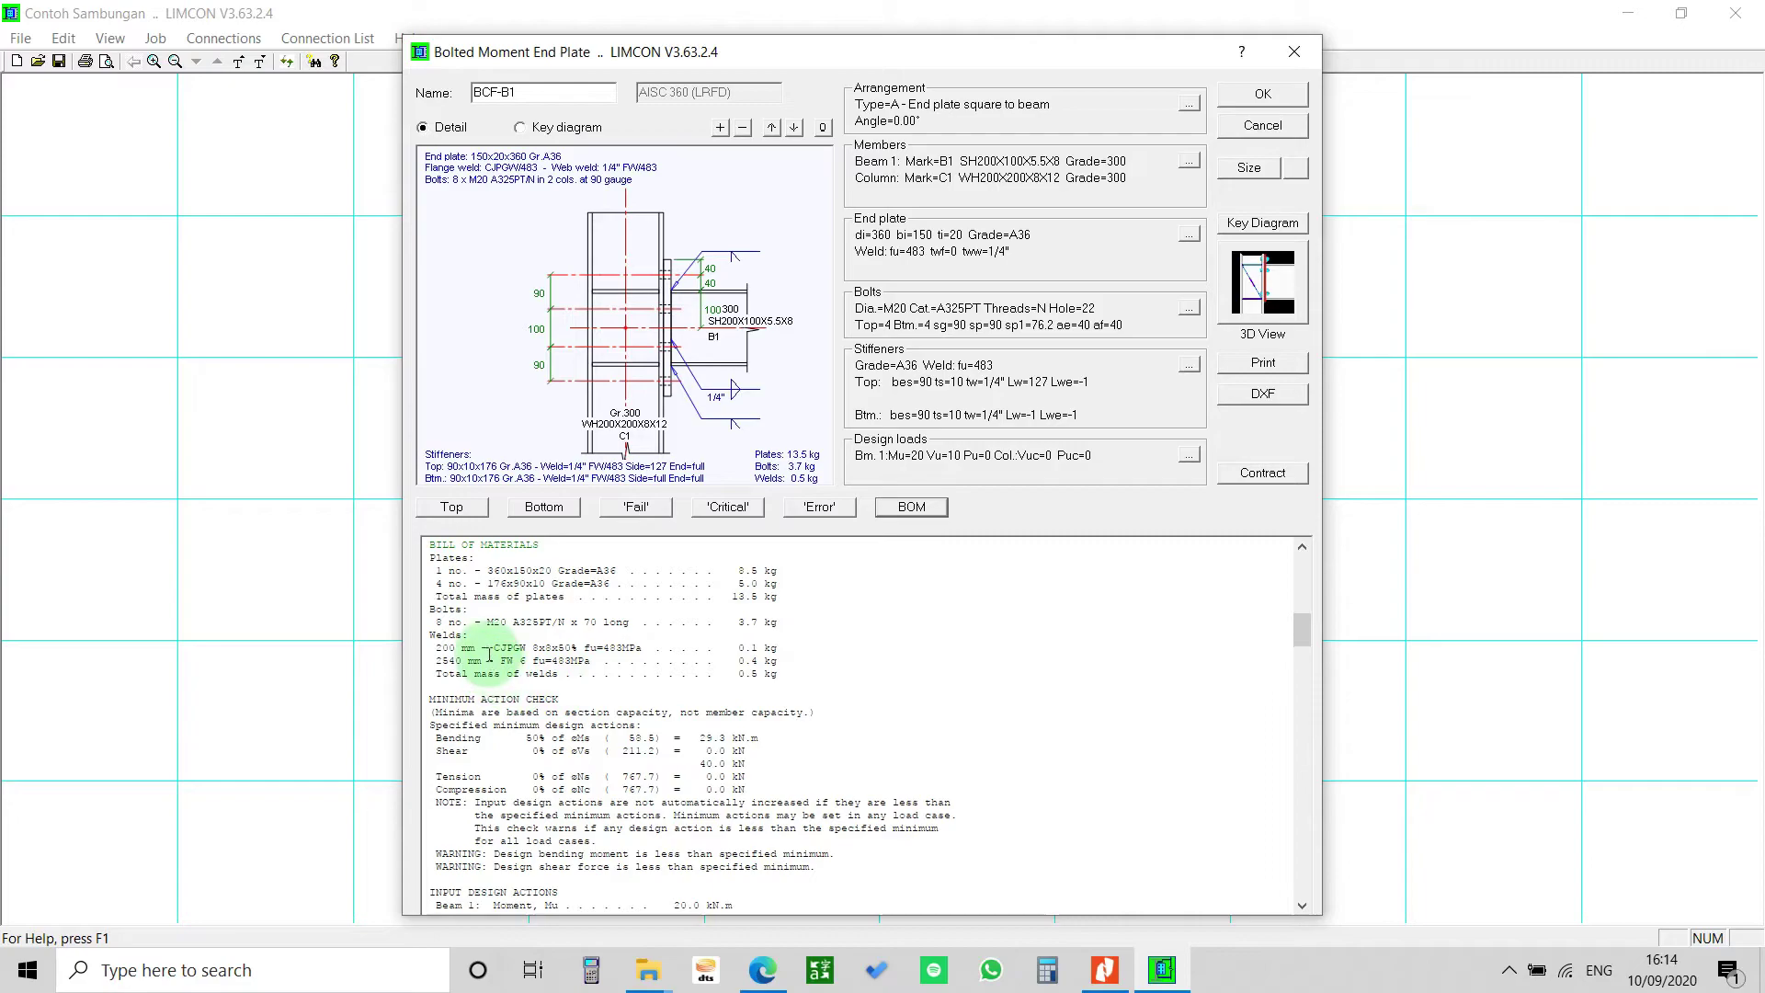
pyautogui.click(530, 683)
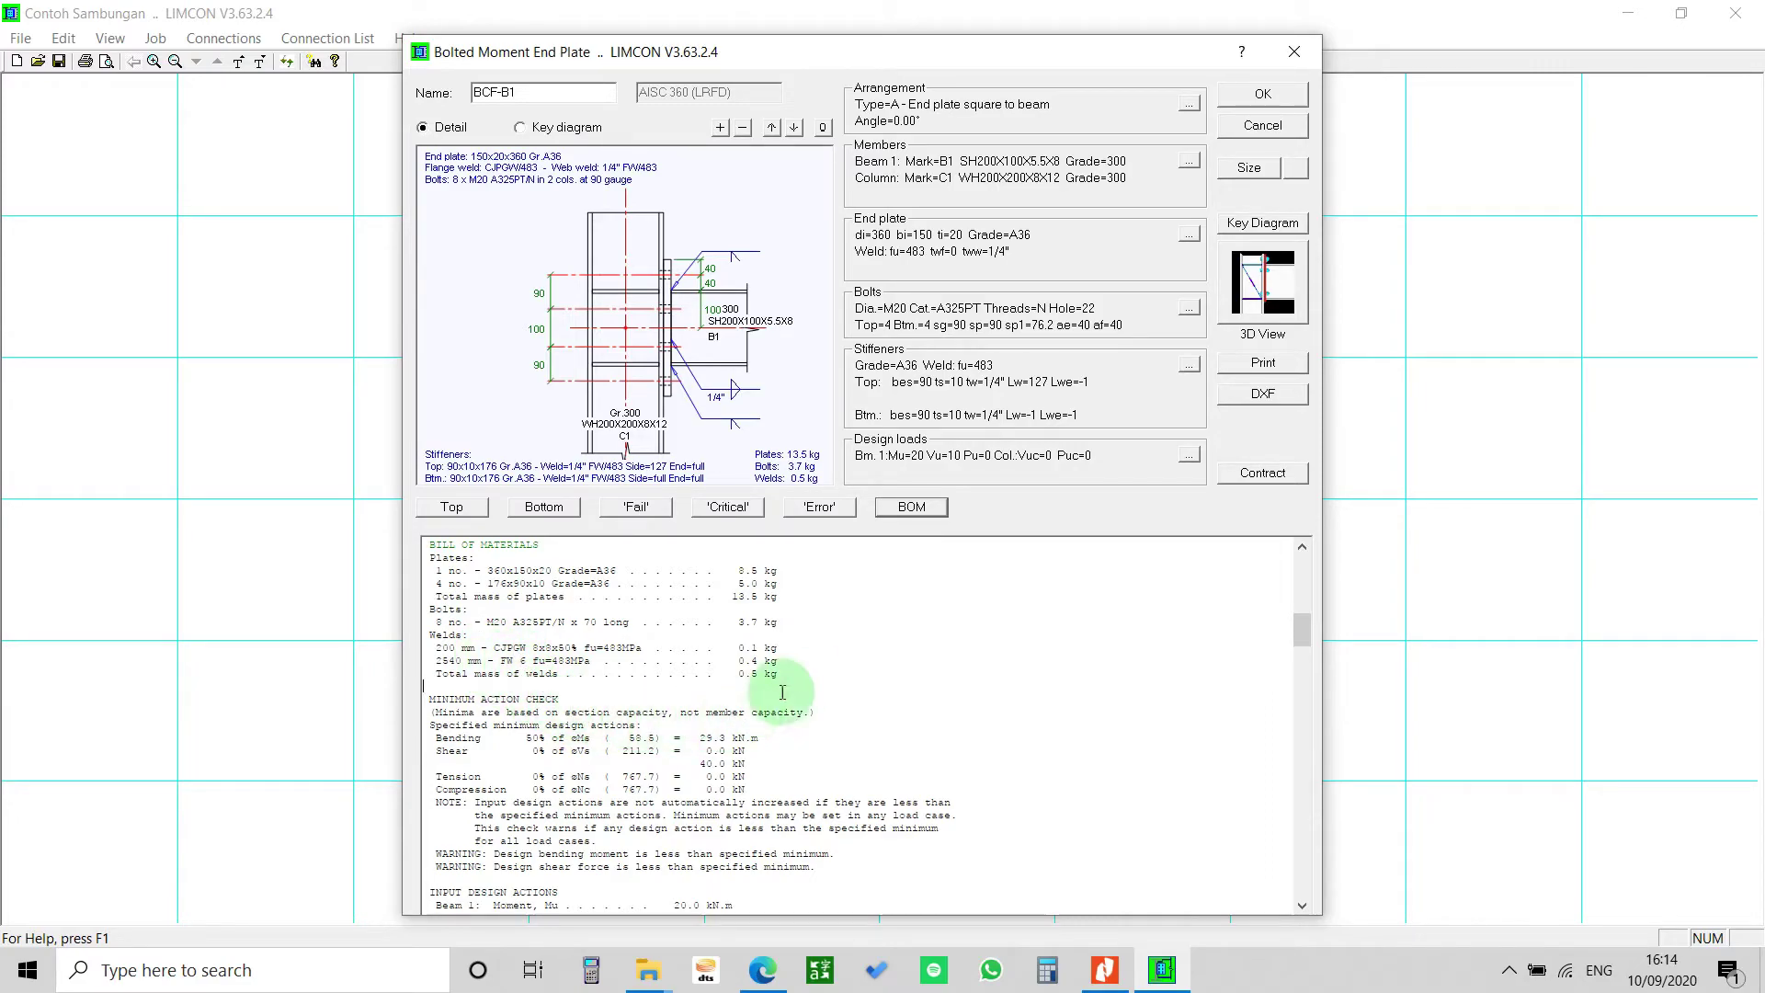
pyautogui.moveTo(777, 672); pyautogui.dragTo(421, 542)
pyautogui.click(705, 649)
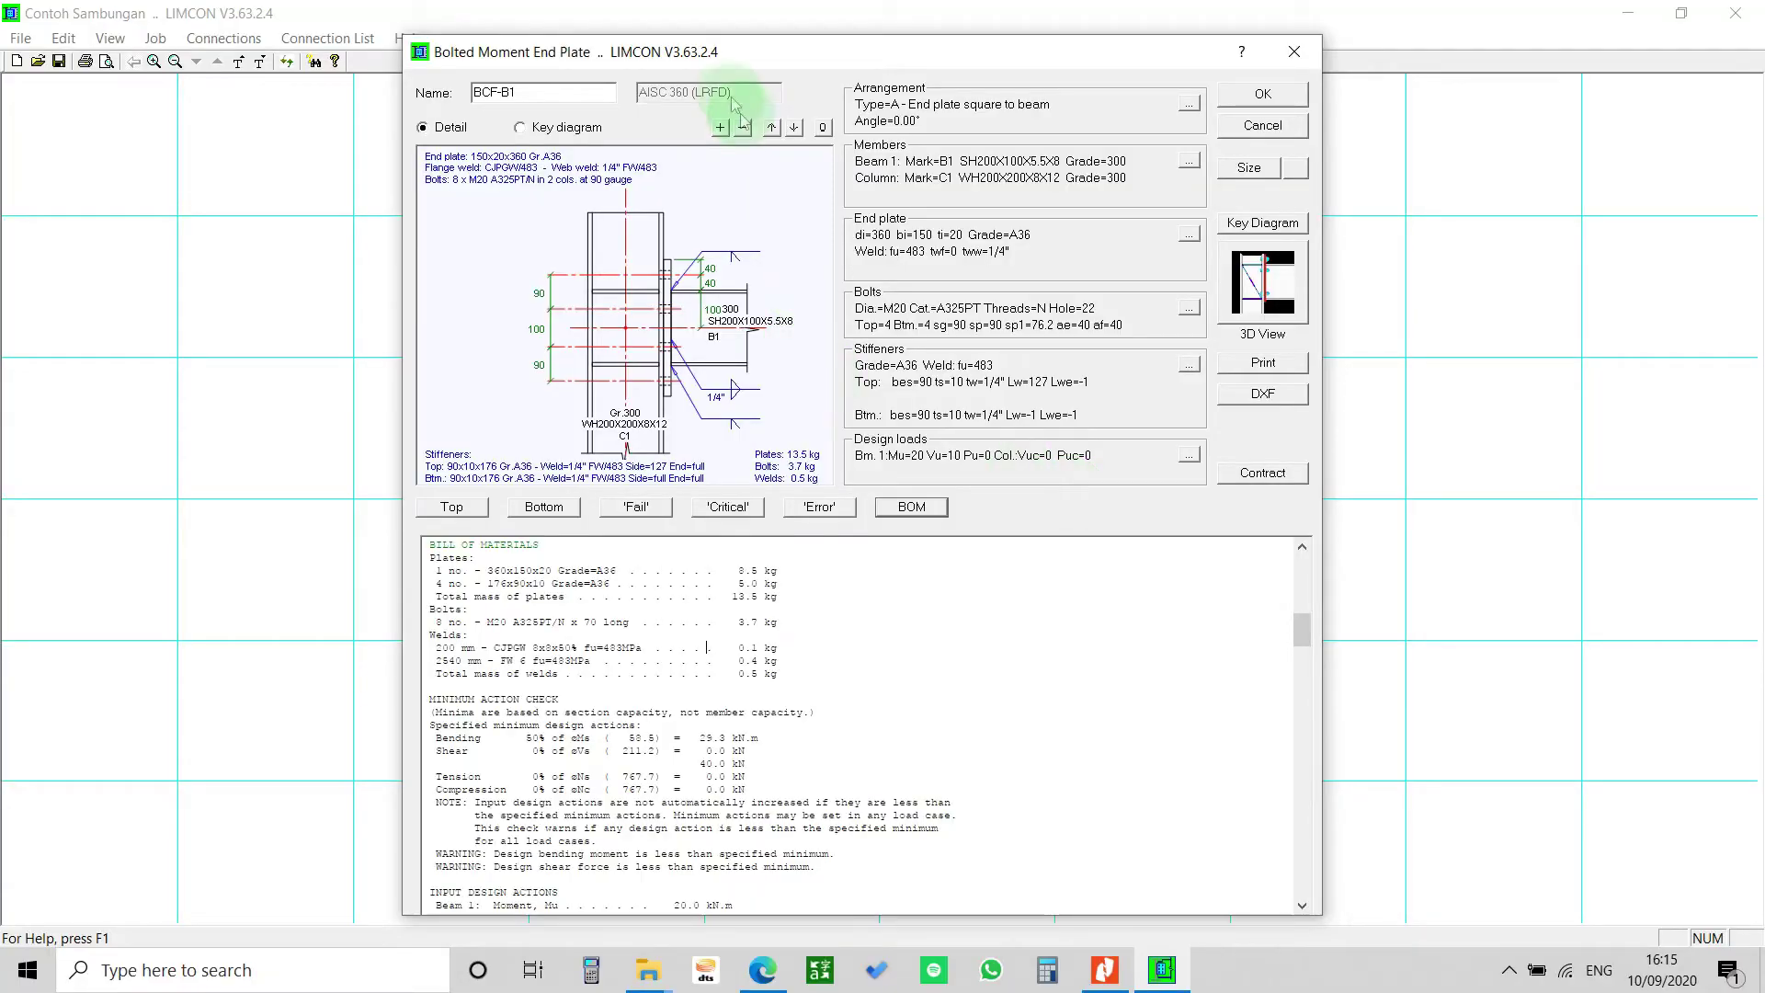
# - Print the whole BCF-B1 report with Nitro PDF Creator and save it in Documents as Contoh Sambungan_BCF-B1
pyautogui.moveTo(761, 58); pyautogui.dragTo(736, 30)
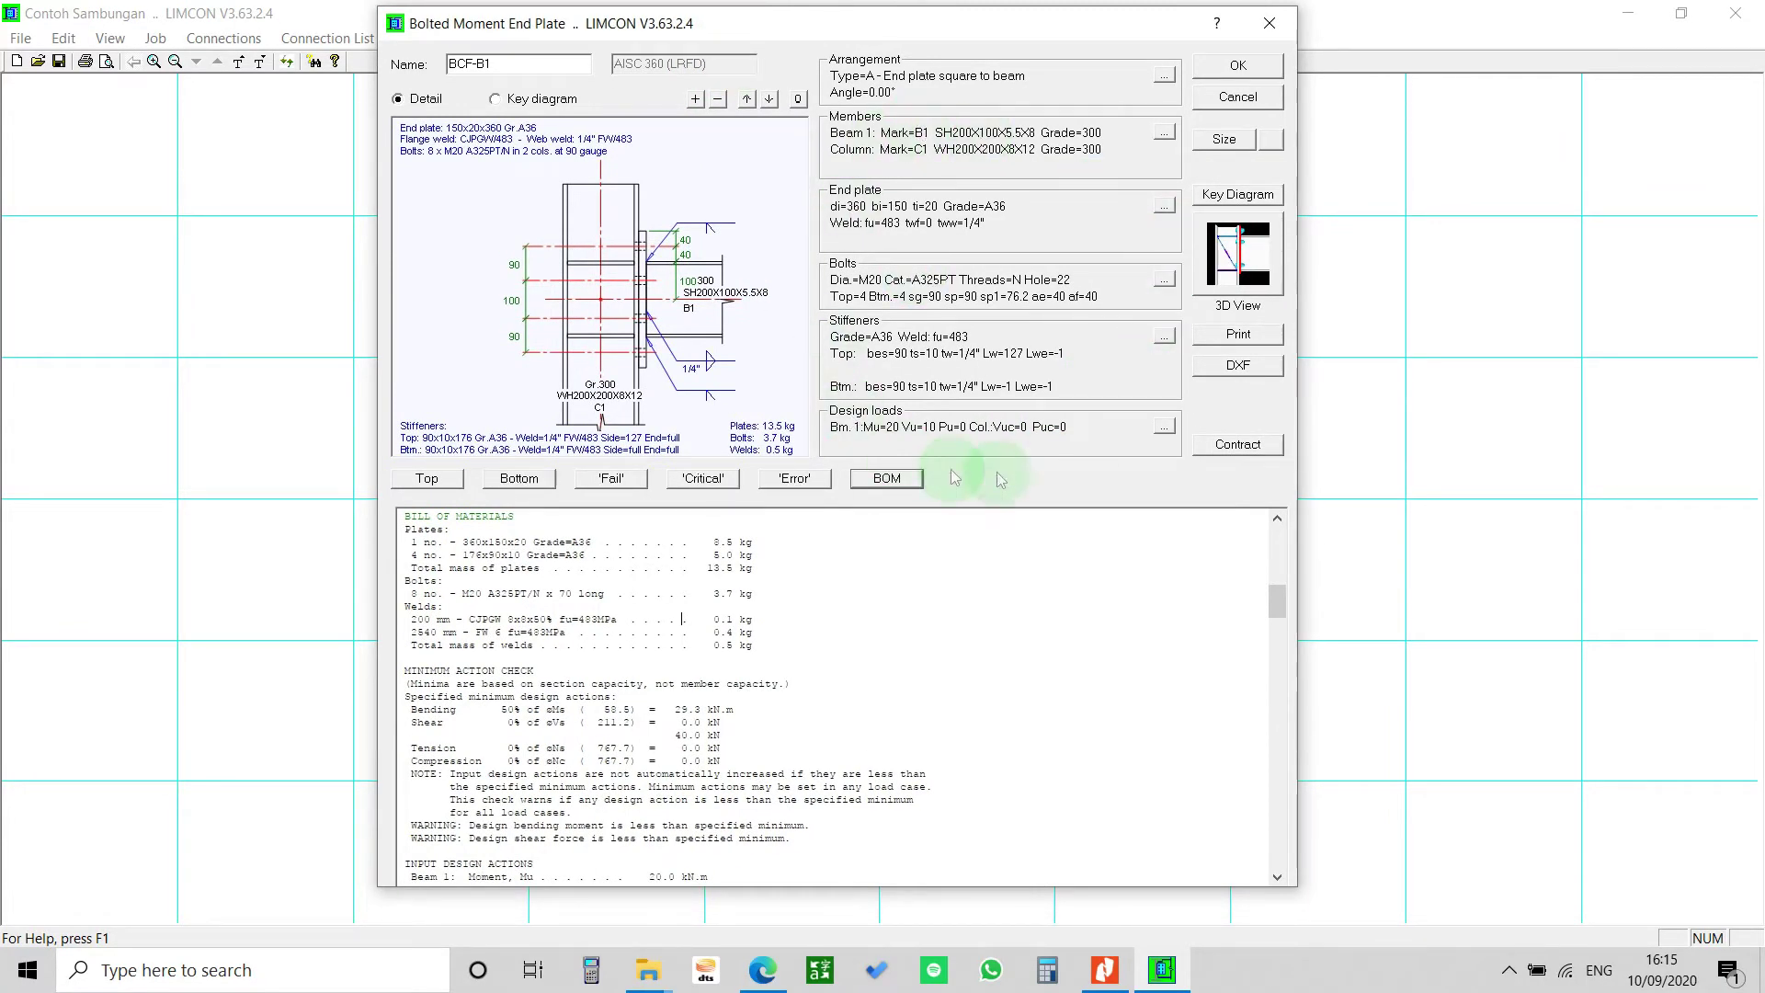
pyautogui.click(1214, 337)
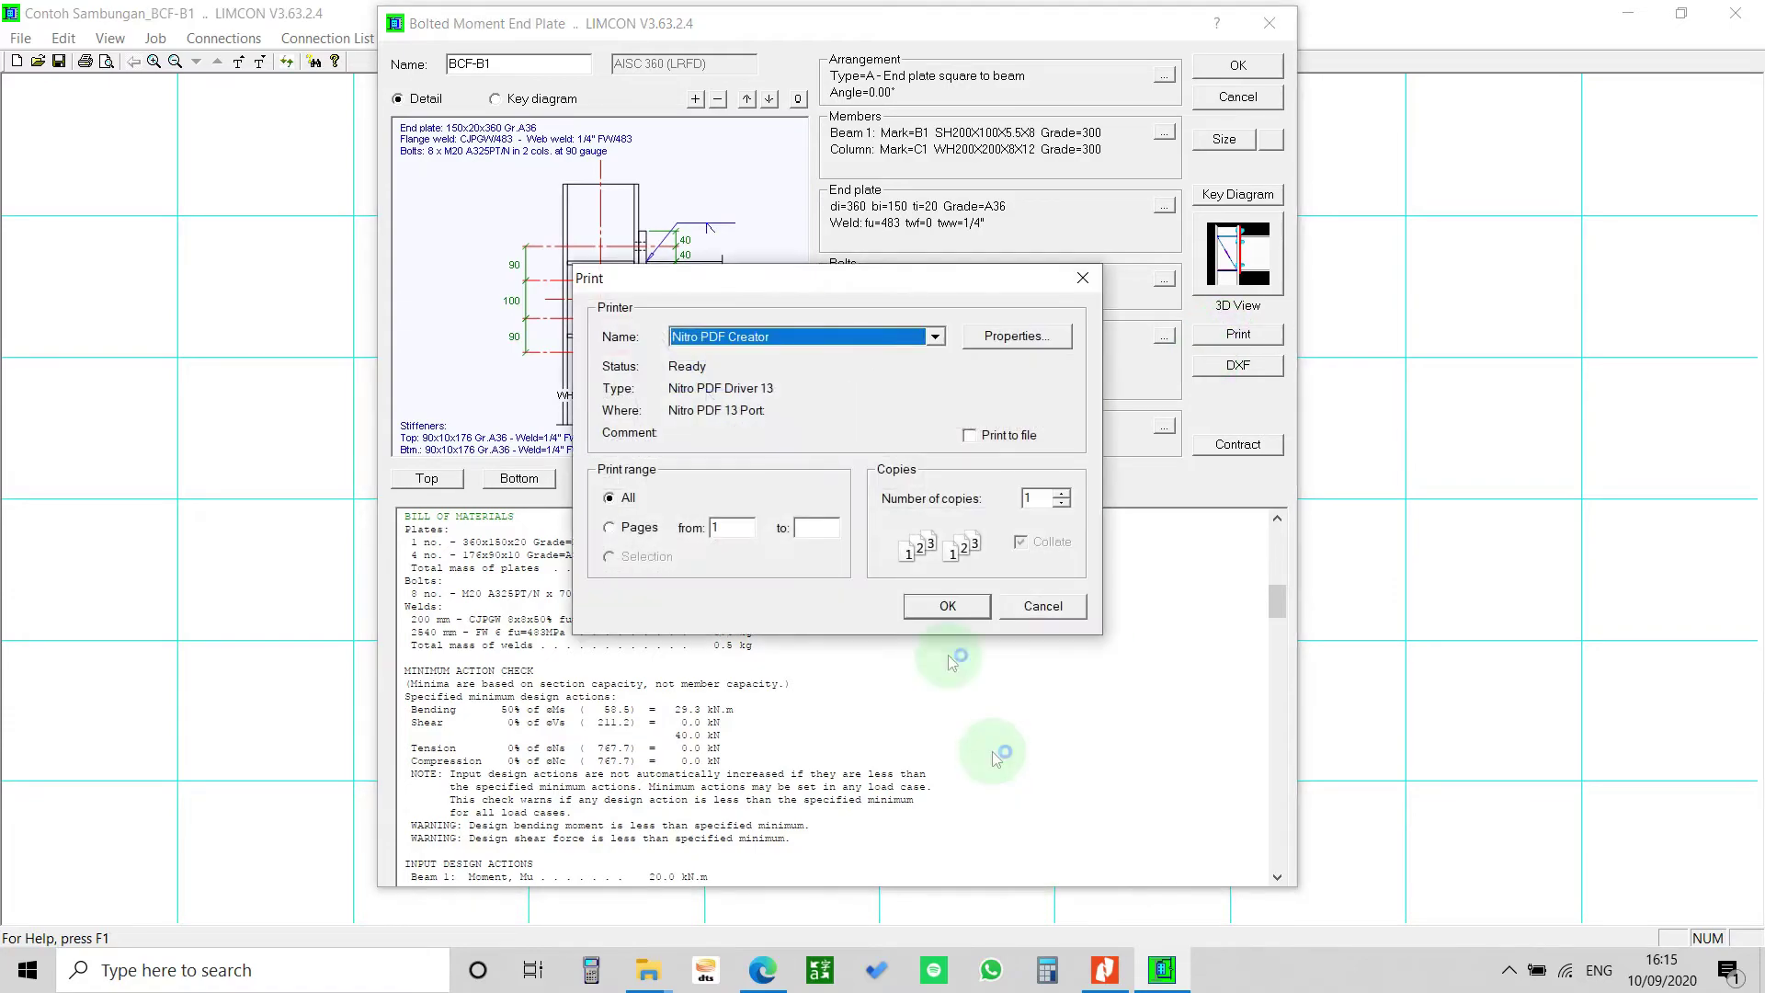
pyautogui.click(947, 606)
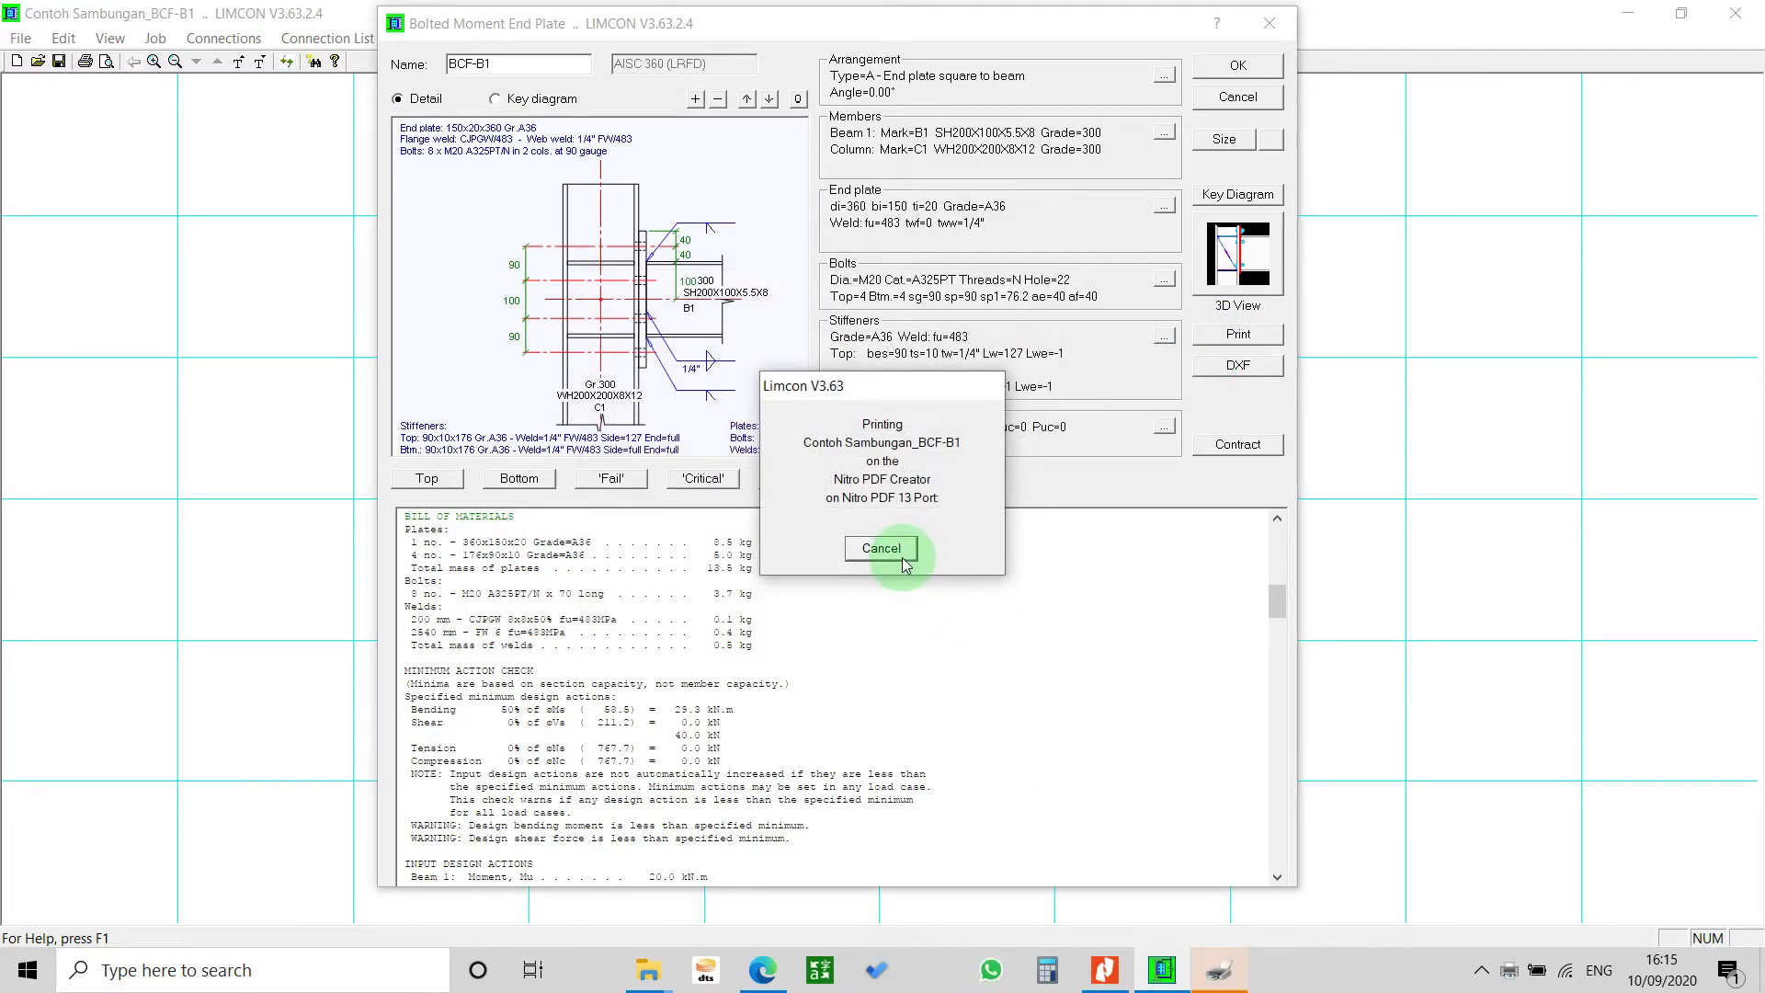
pyautogui.click(1221, 970)
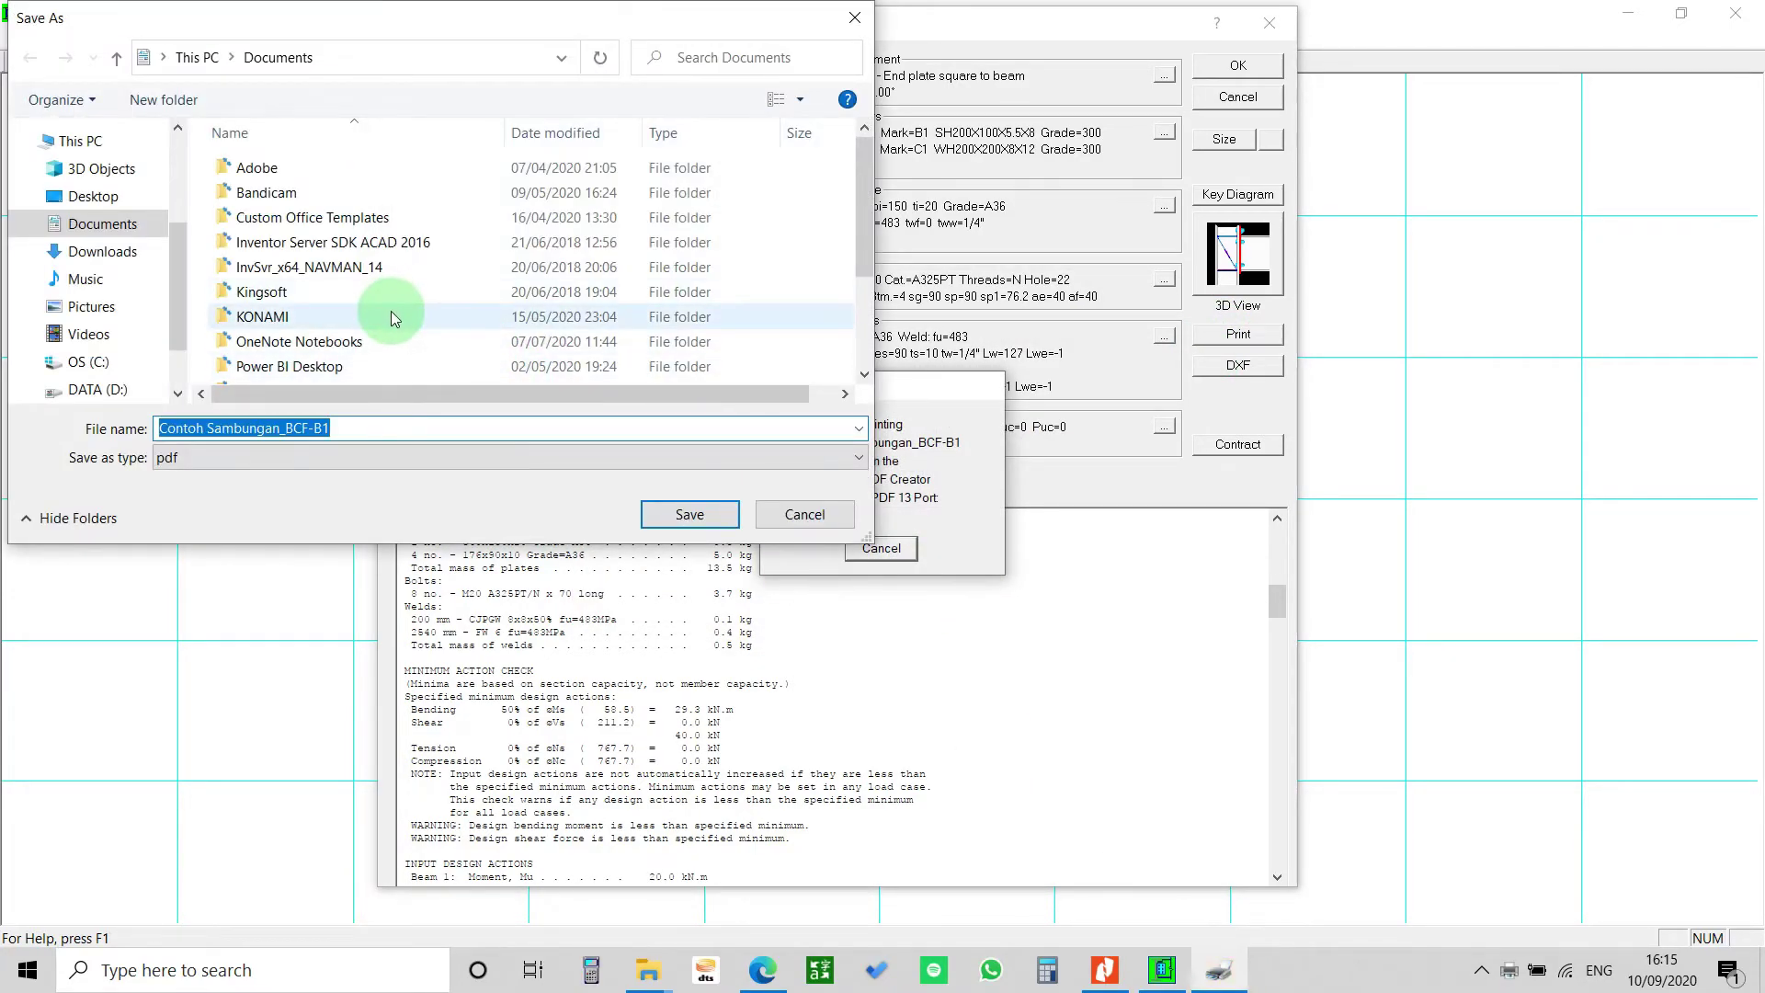
pyautogui.scroll(-2, 413, 312)
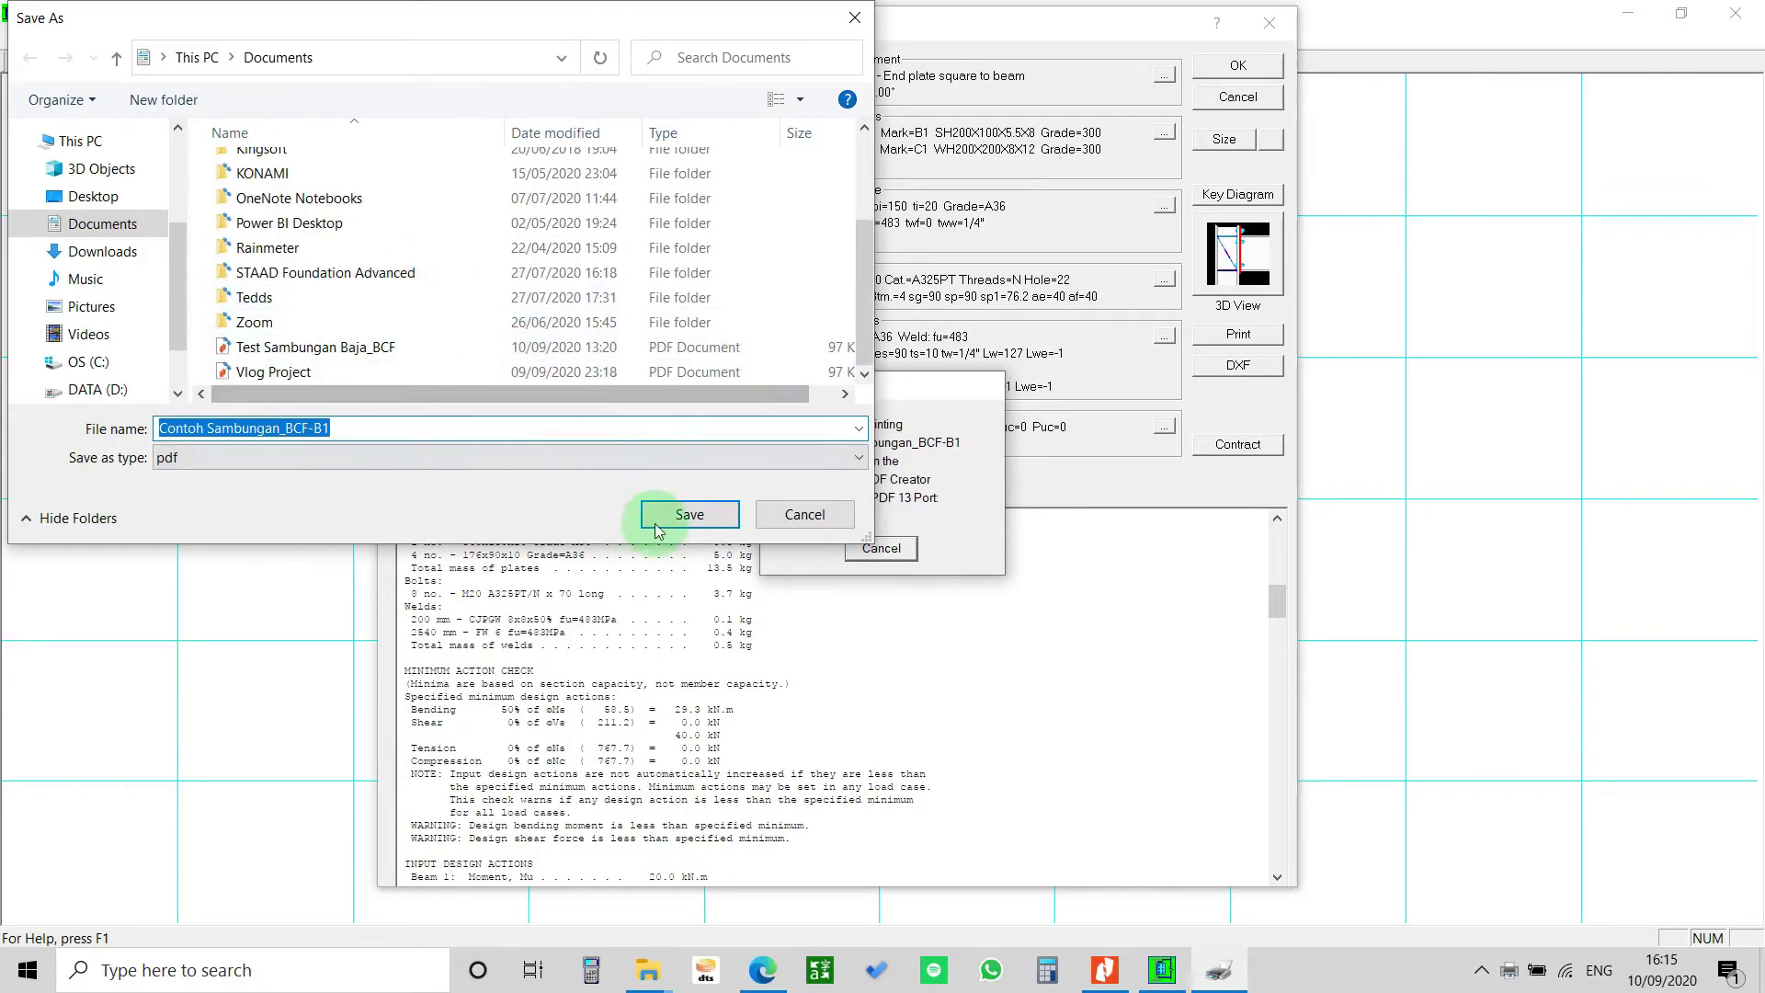
pyautogui.click(690, 515)
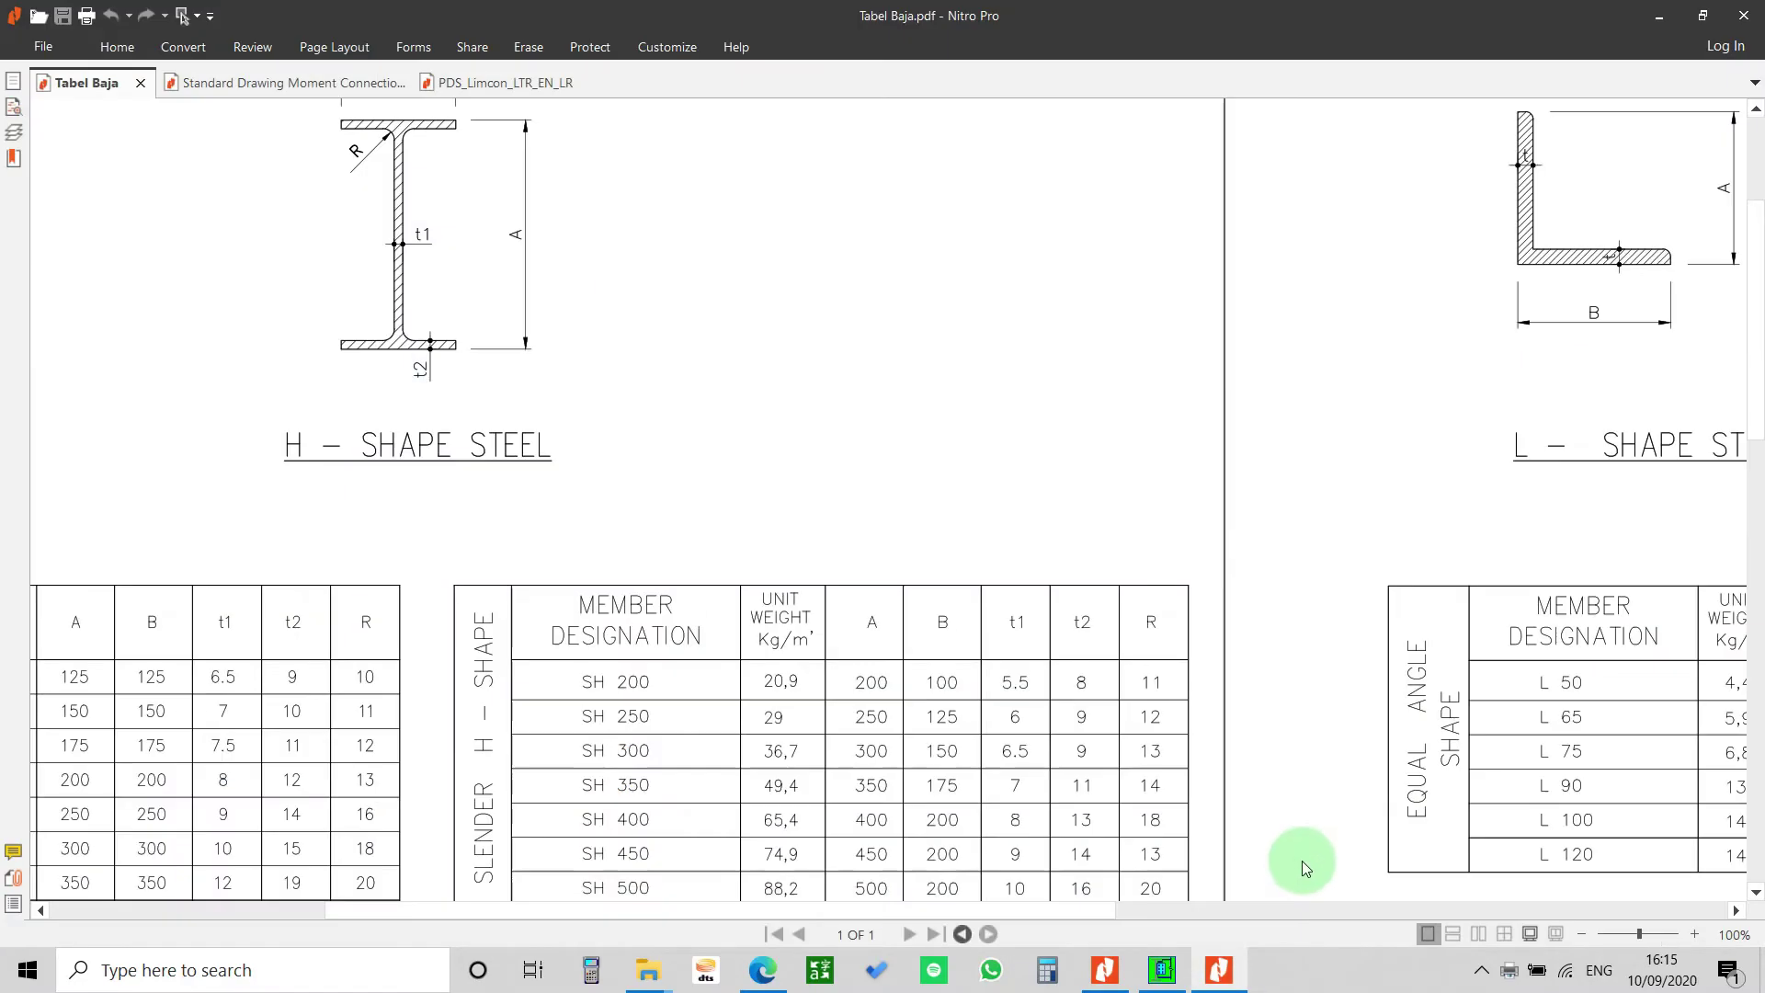
# - Show the printed PDF report as continuous pages and review it from the connection drawing through the design checks
pyautogui.click(1455, 937)
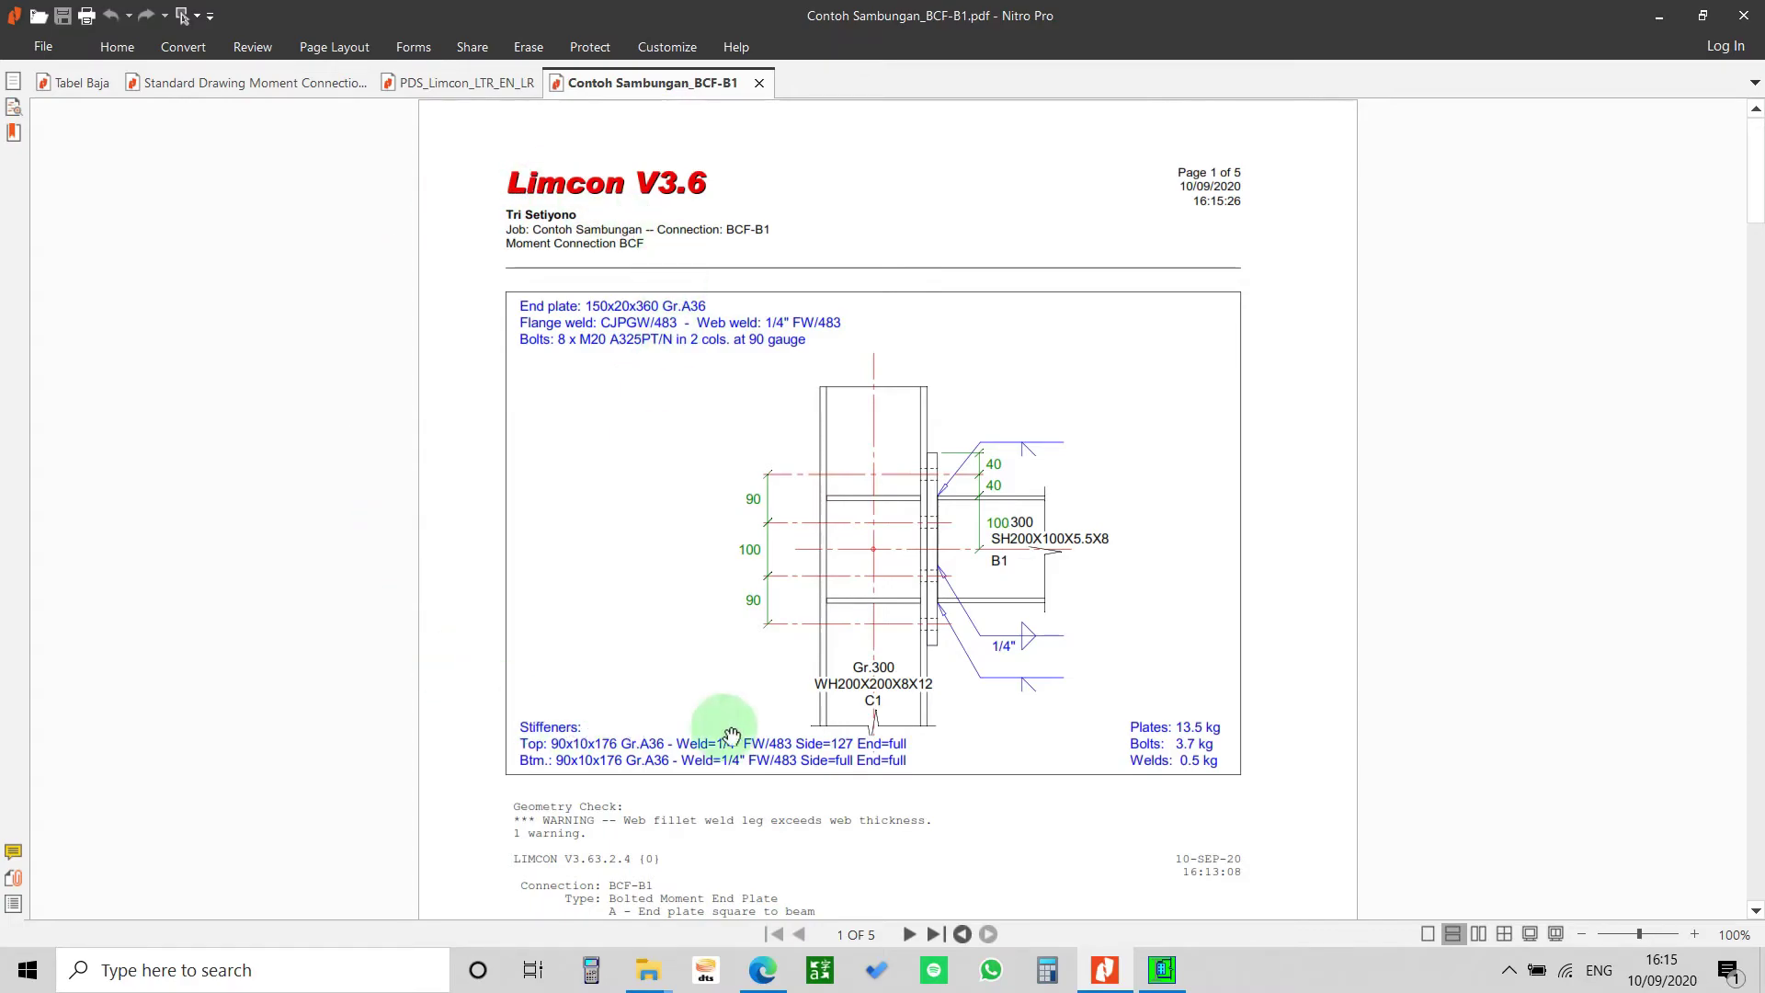
pyautogui.scroll(-3, 938, 681)
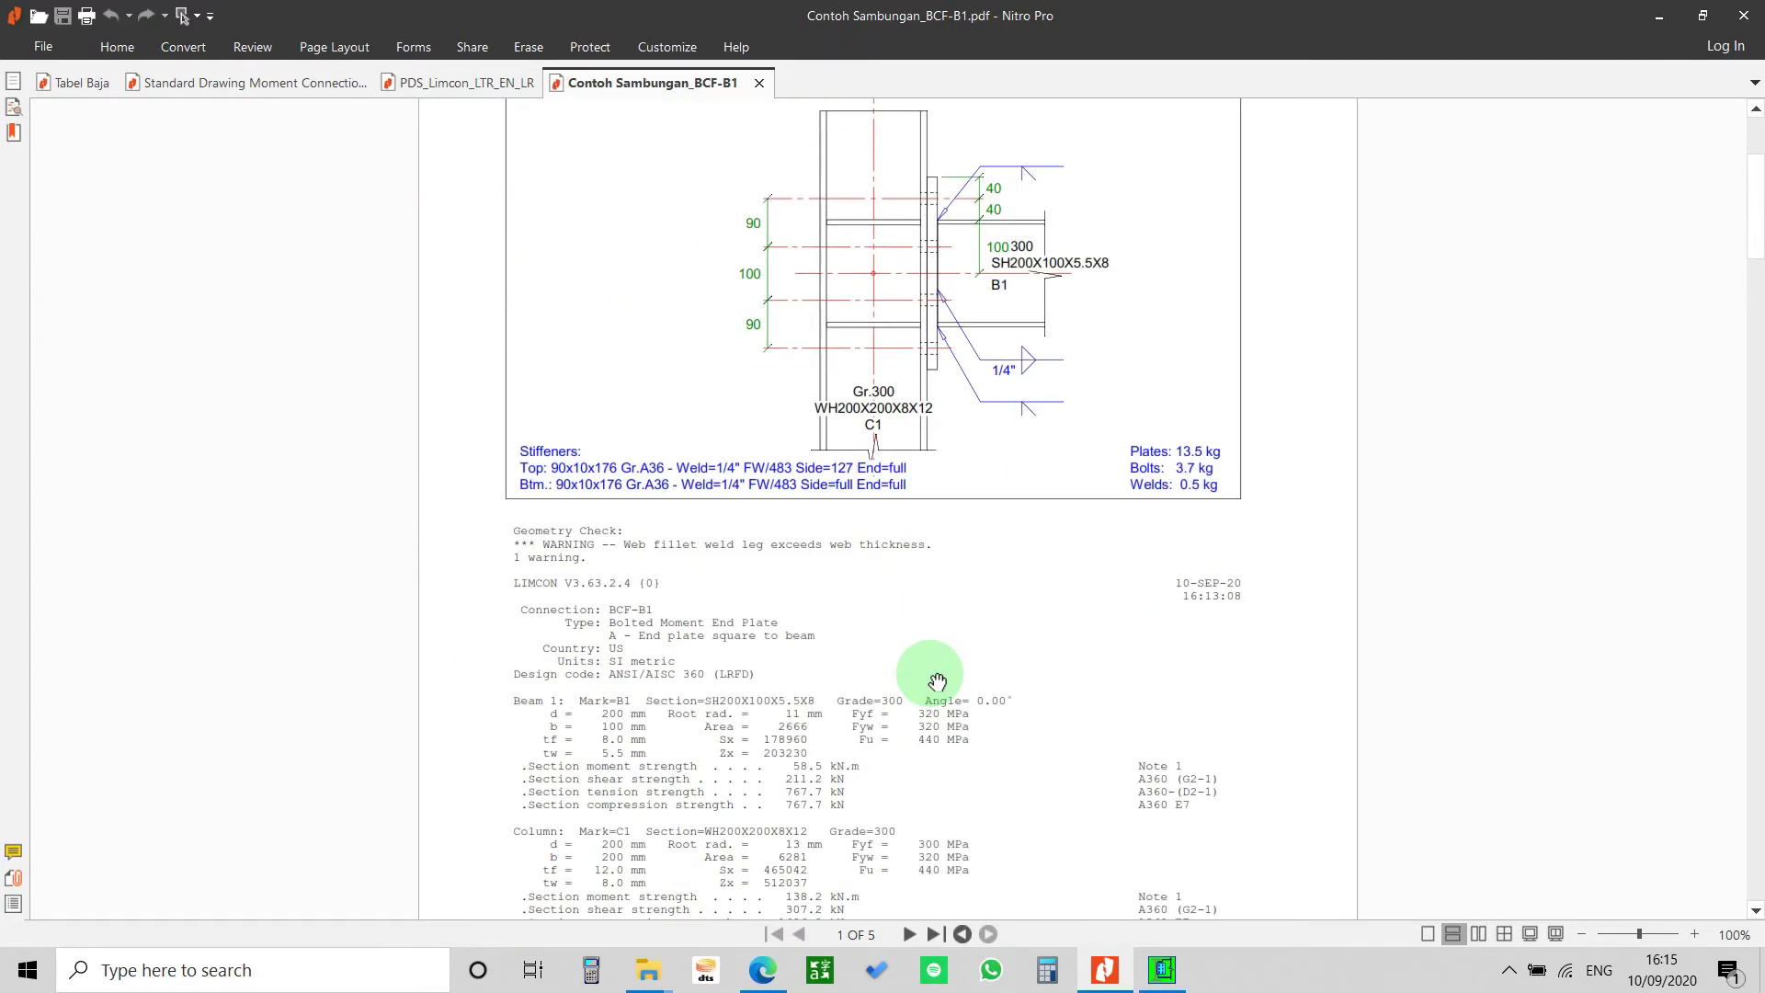
pyautogui.scroll(3, 938, 681)
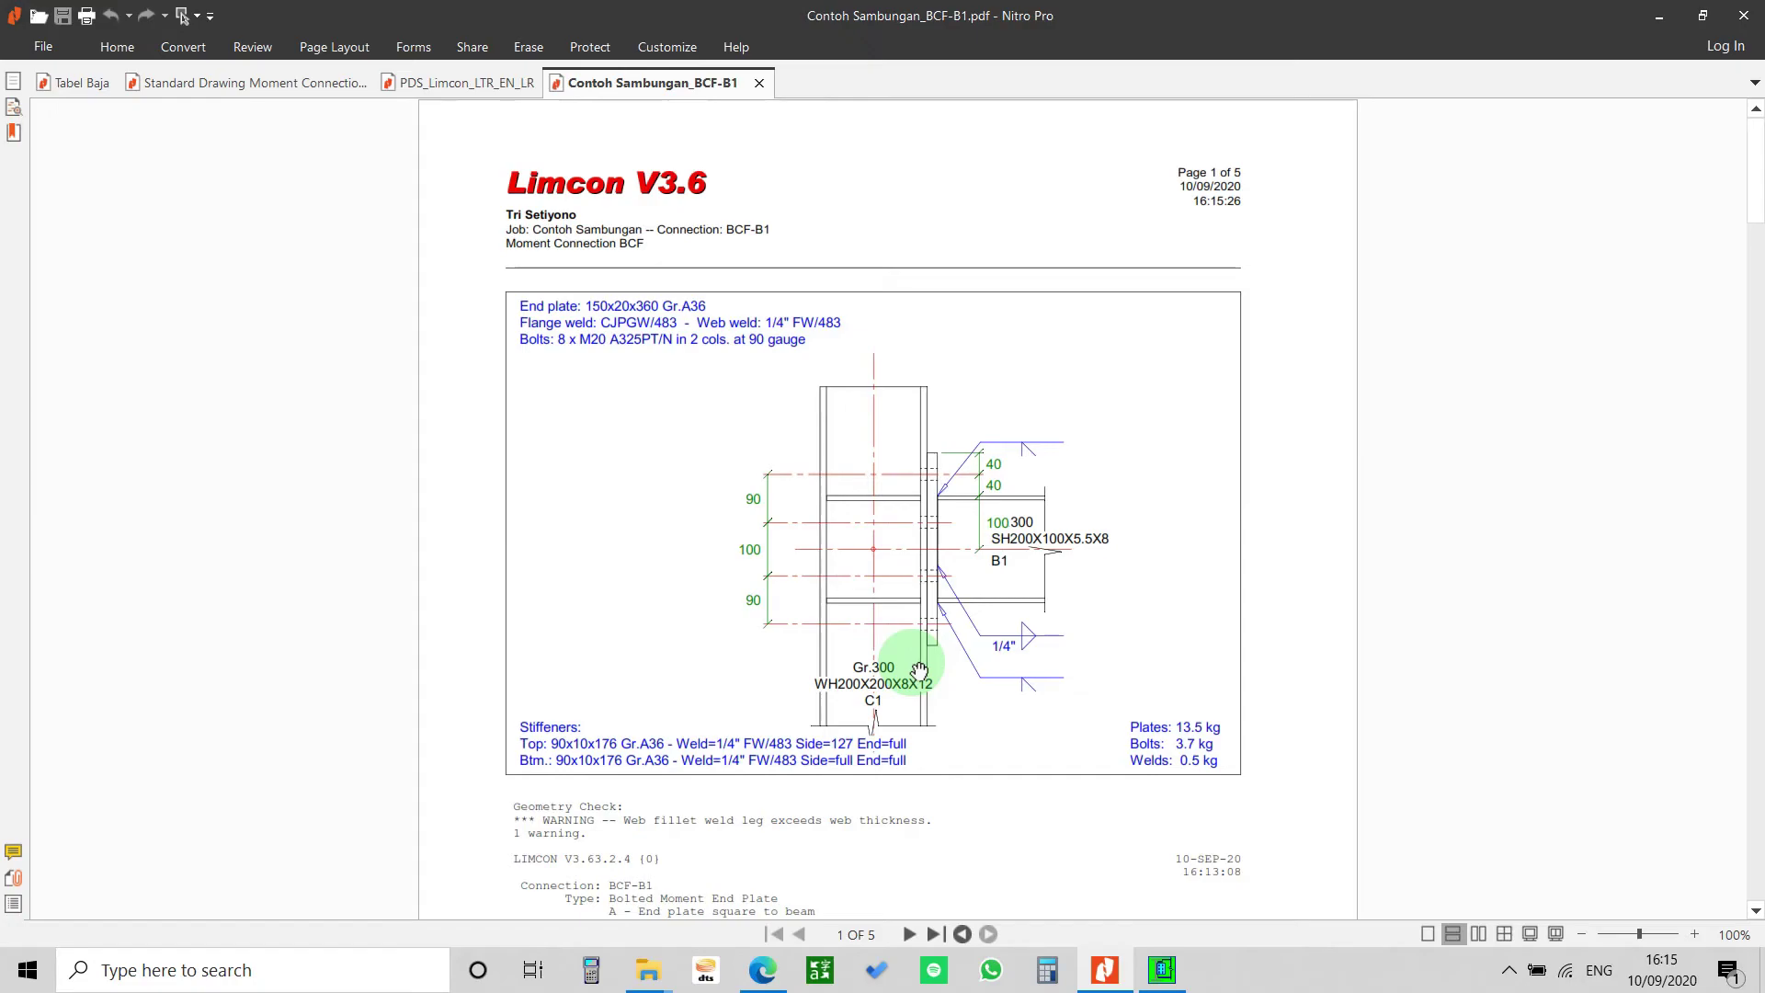
pyautogui.scroll(-3, 945, 613)
pyautogui.scroll(-3, 945, 613)
pyautogui.scroll(4, 945, 613)
pyautogui.scroll(-10, 944, 612)
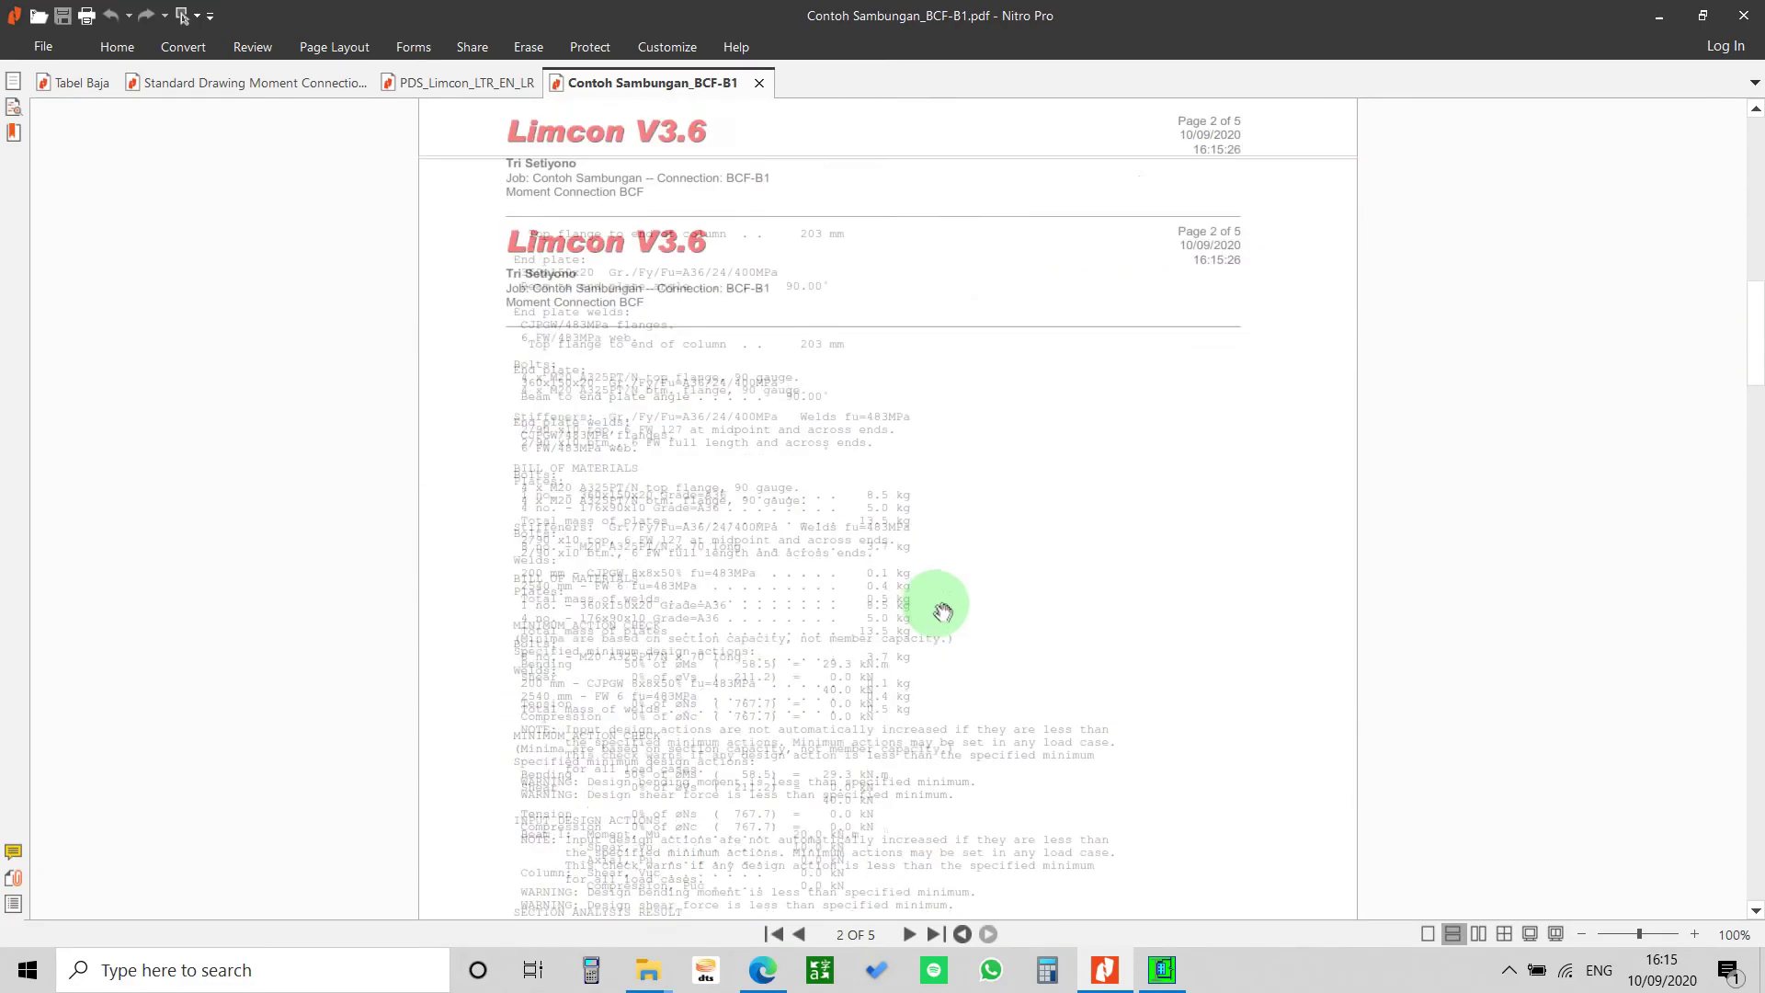
pyautogui.scroll(-20, 943, 611)
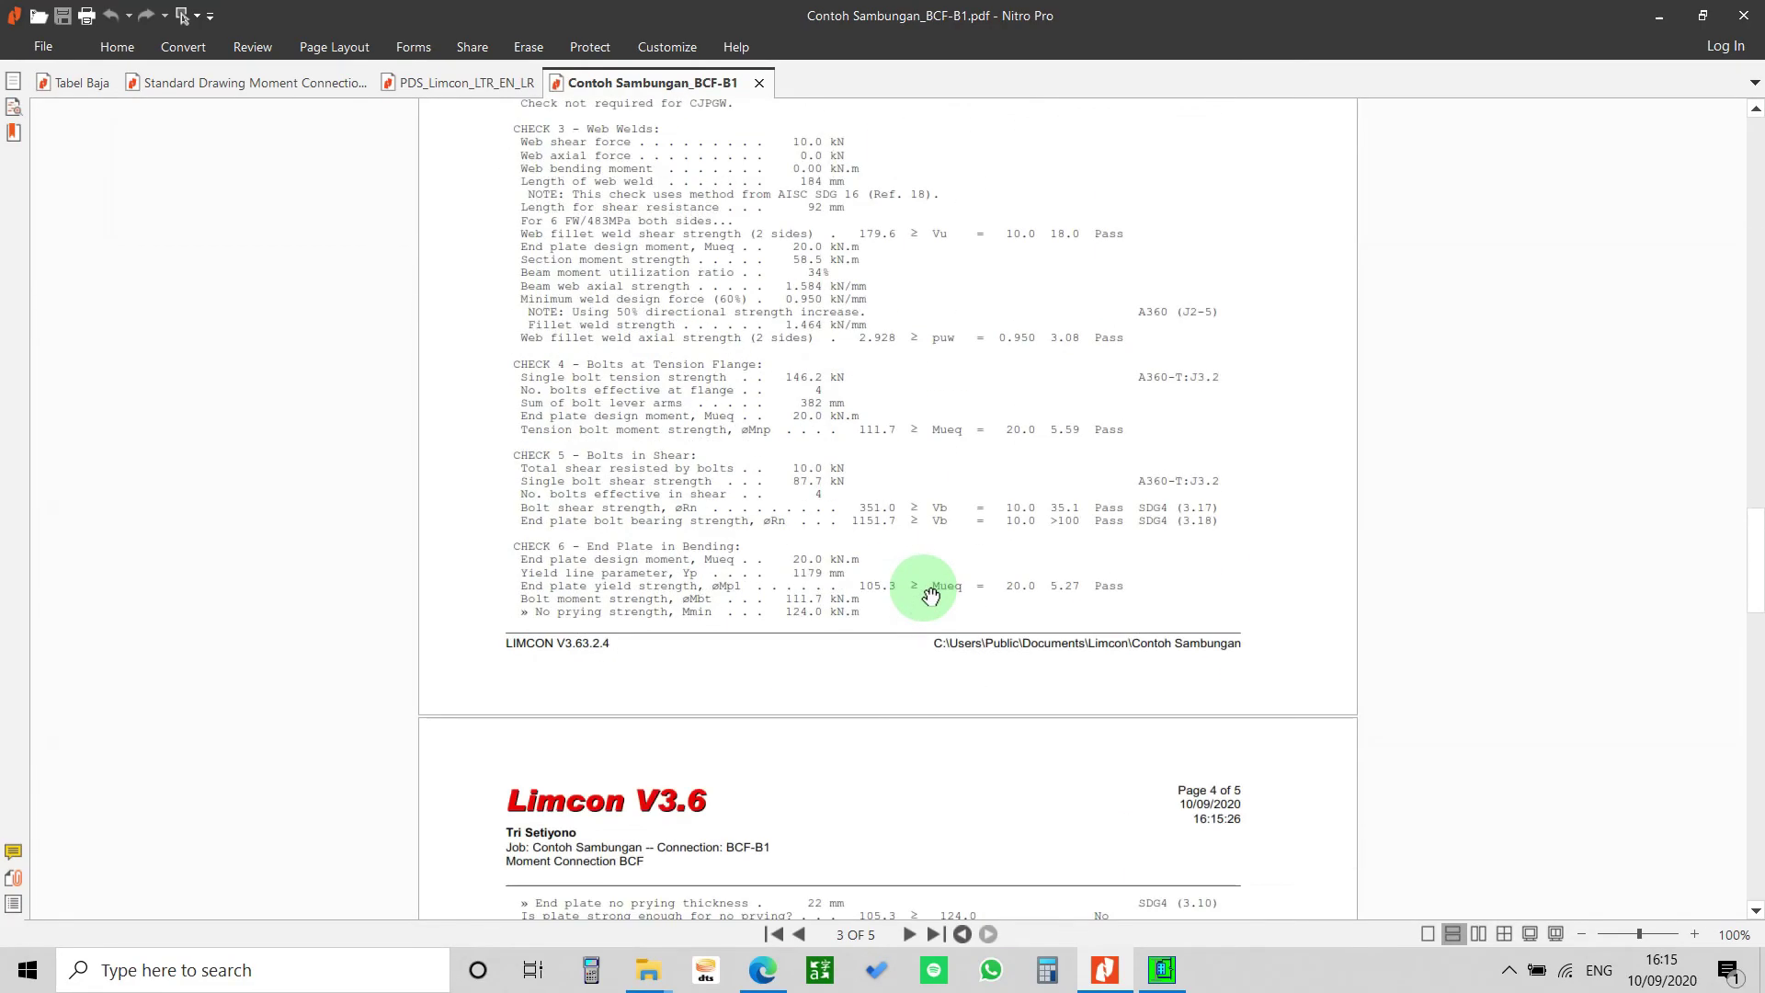
pyautogui.scroll(-20, 930, 596)
pyautogui.scroll(-5, 930, 594)
pyautogui.scroll(15, 927, 579)
pyautogui.scroll(20, 922, 566)
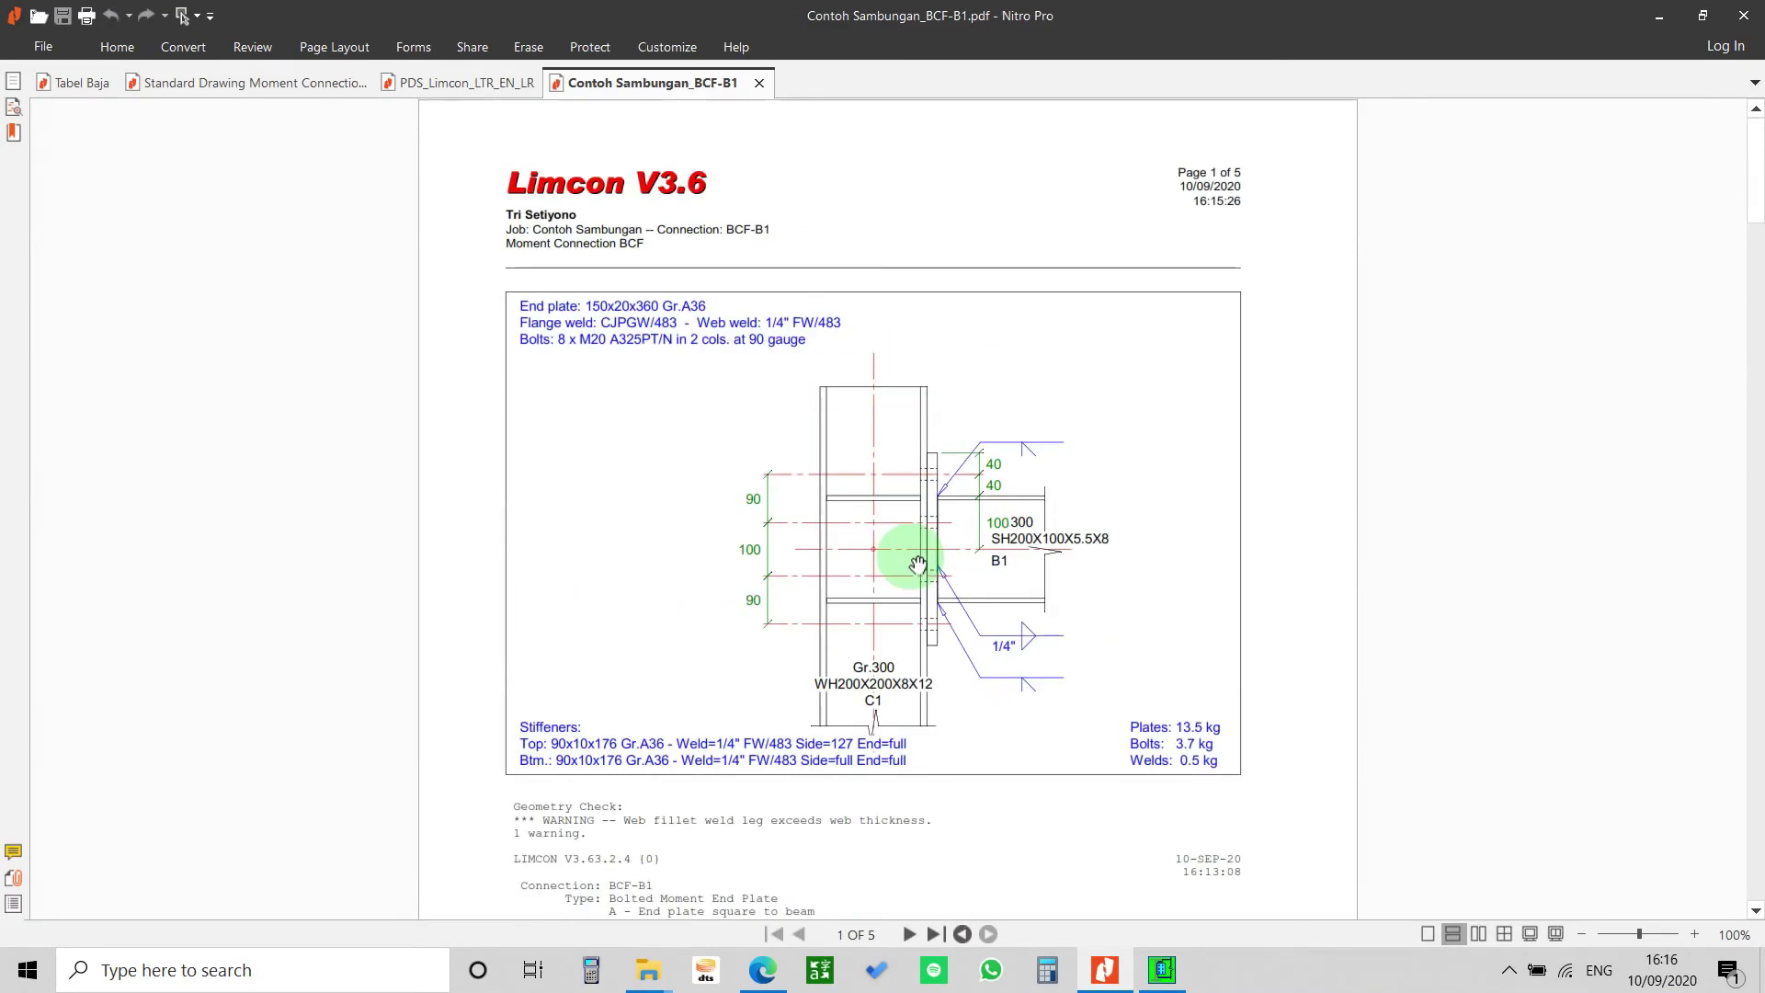
# - Close the PDF report, return to Limcon and accept the BCF-B1 end plate connection
pyautogui.click(760, 83)
pyautogui.click(1658, 15)
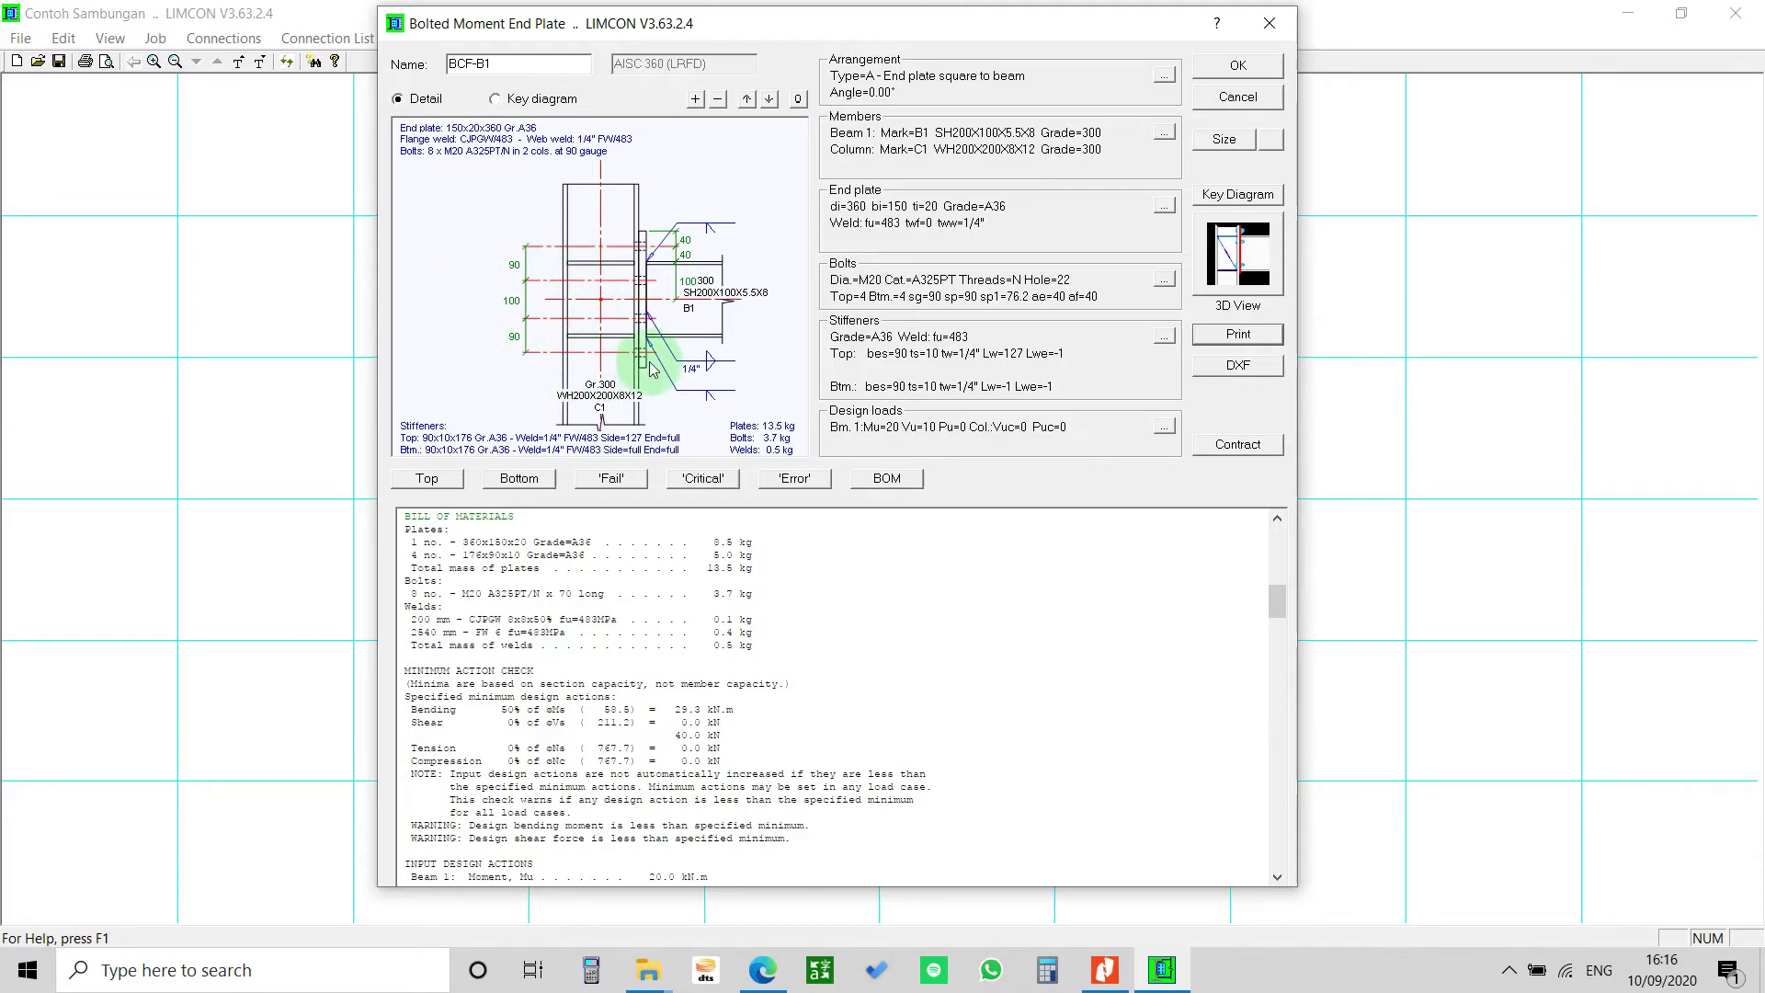
pyautogui.click(1261, 66)
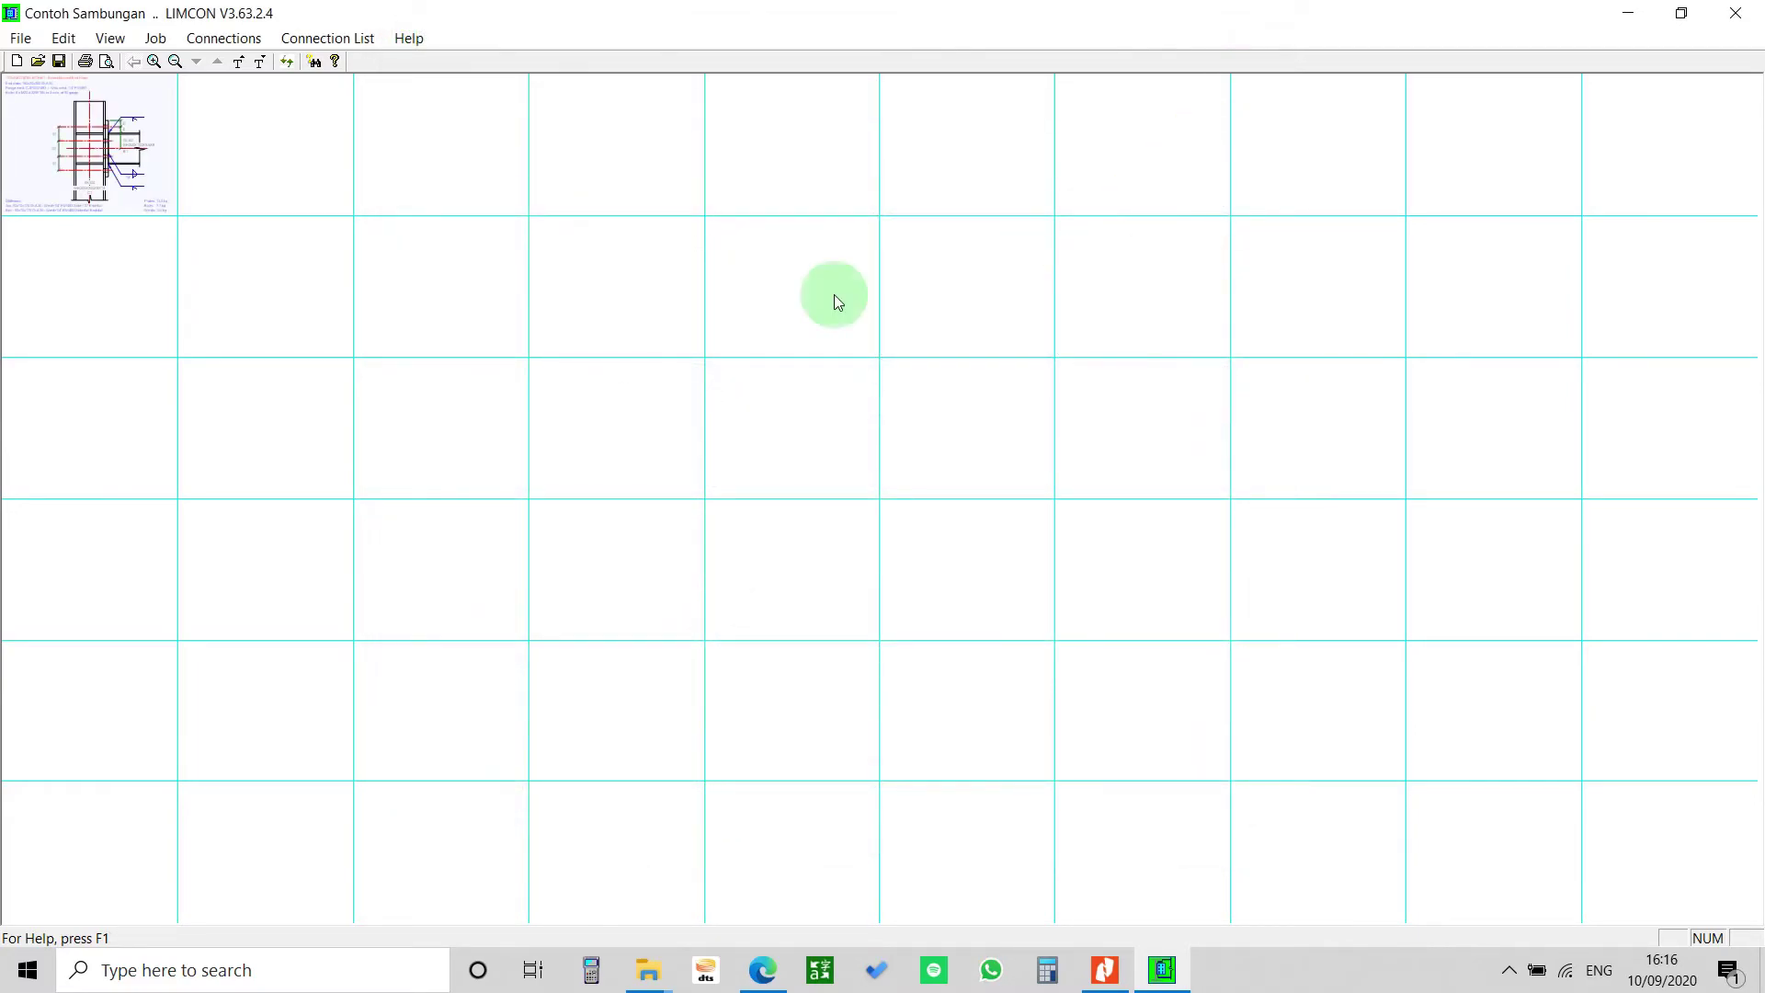